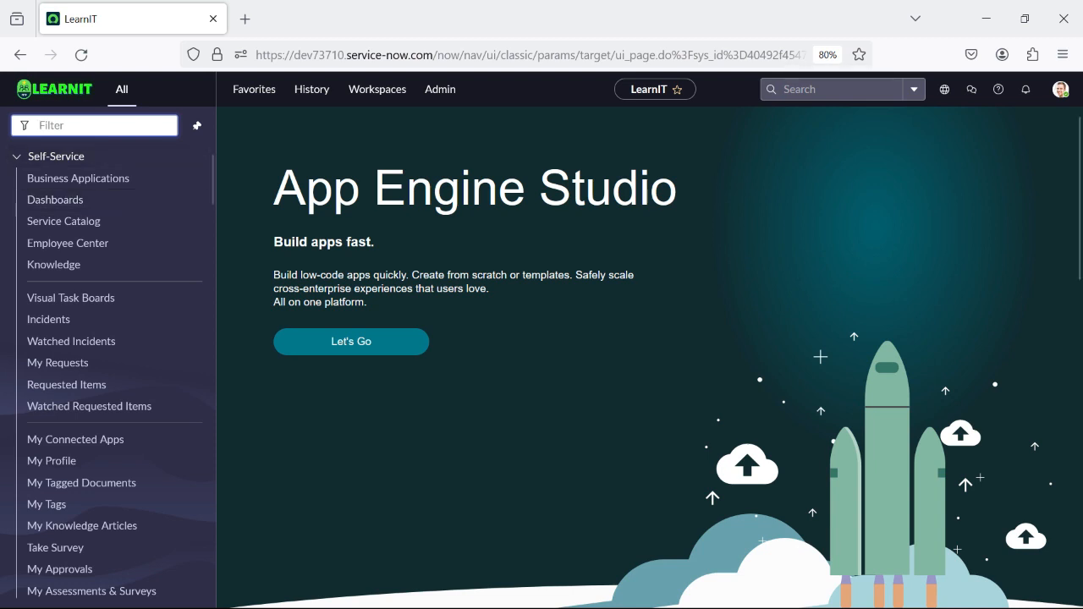
- Find Maintain Items in the navigator and open the User/Group Access Request catalog item
text(maintai)
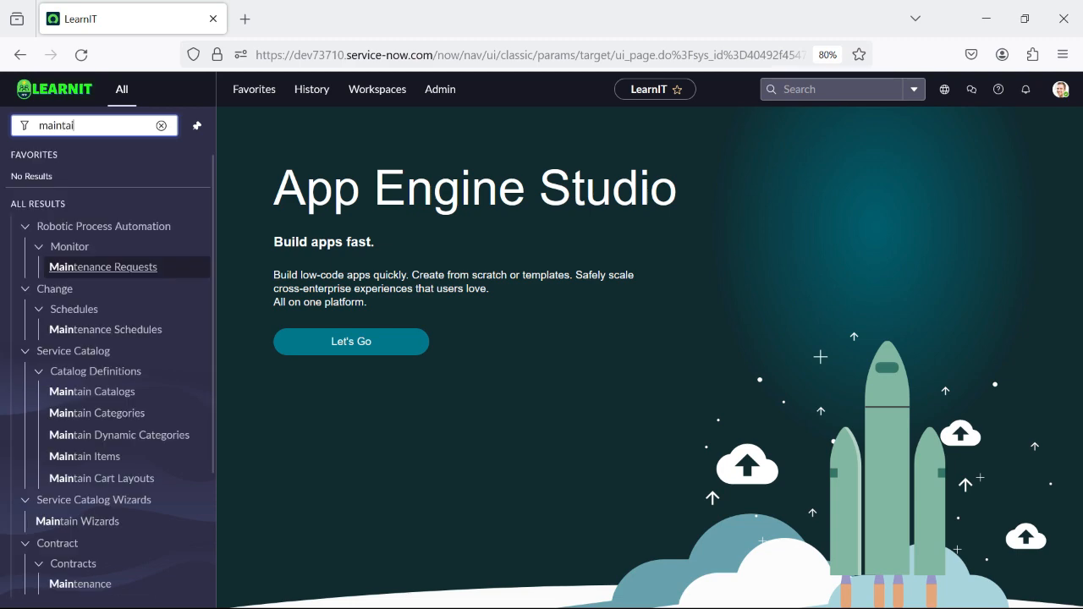
text(n it)
click(84, 266)
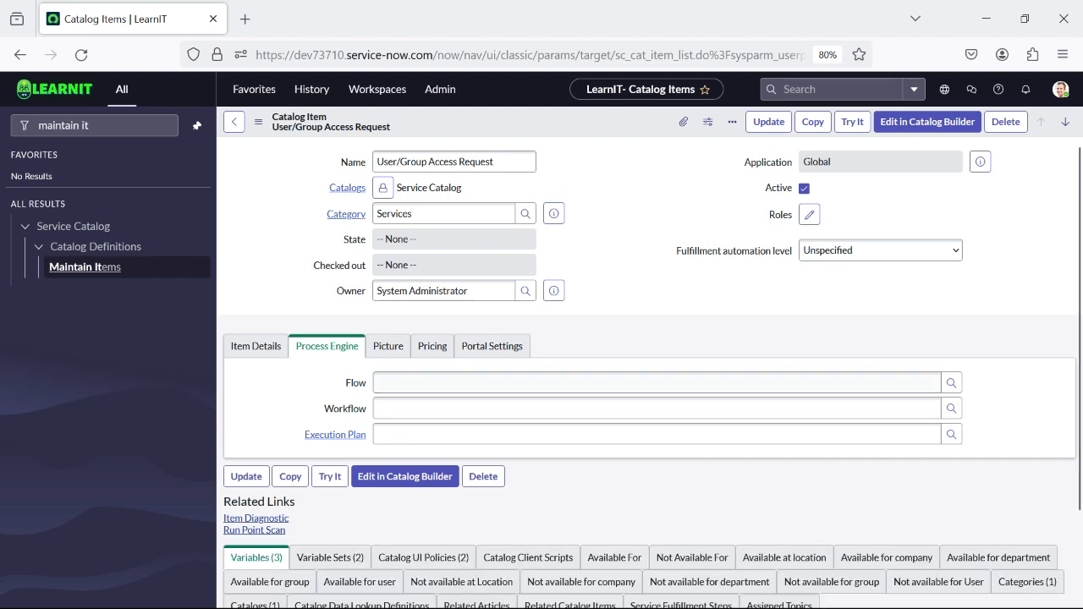
scroll(650, 373, down, 3)
scroll(650, 372, up, 3)
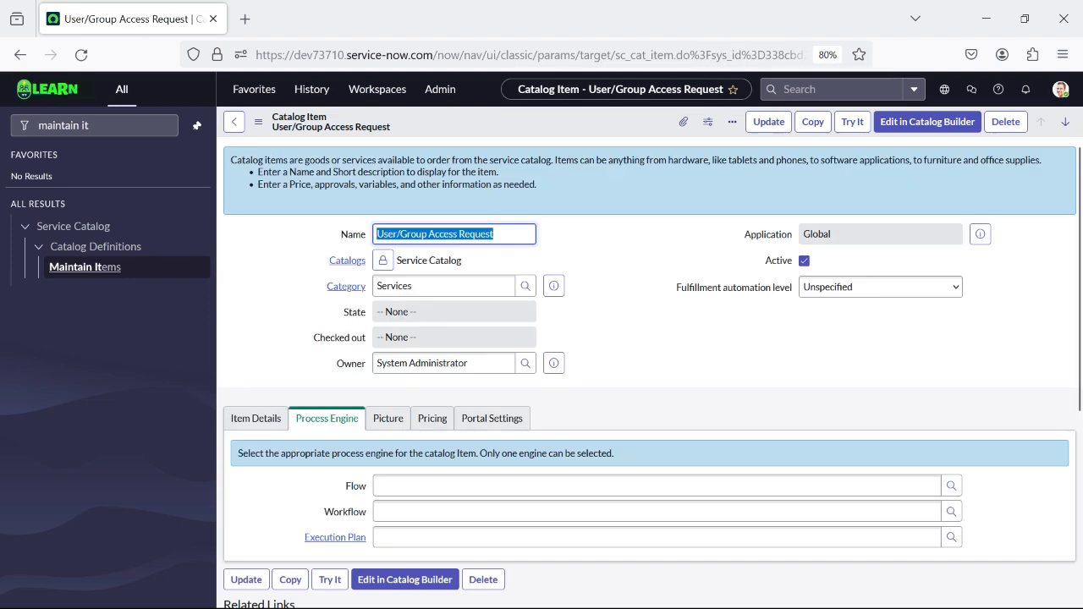
- Try out the catalog item's order form, switching Request Type between User Provision and Group Provision to examine the dependent fields
click(852, 122)
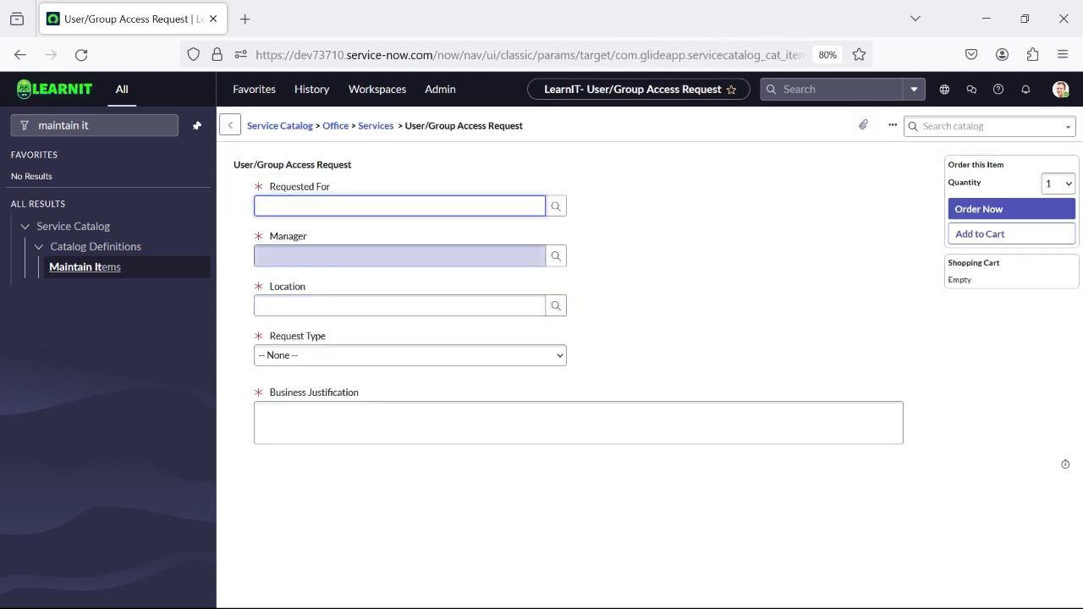
click(409, 356)
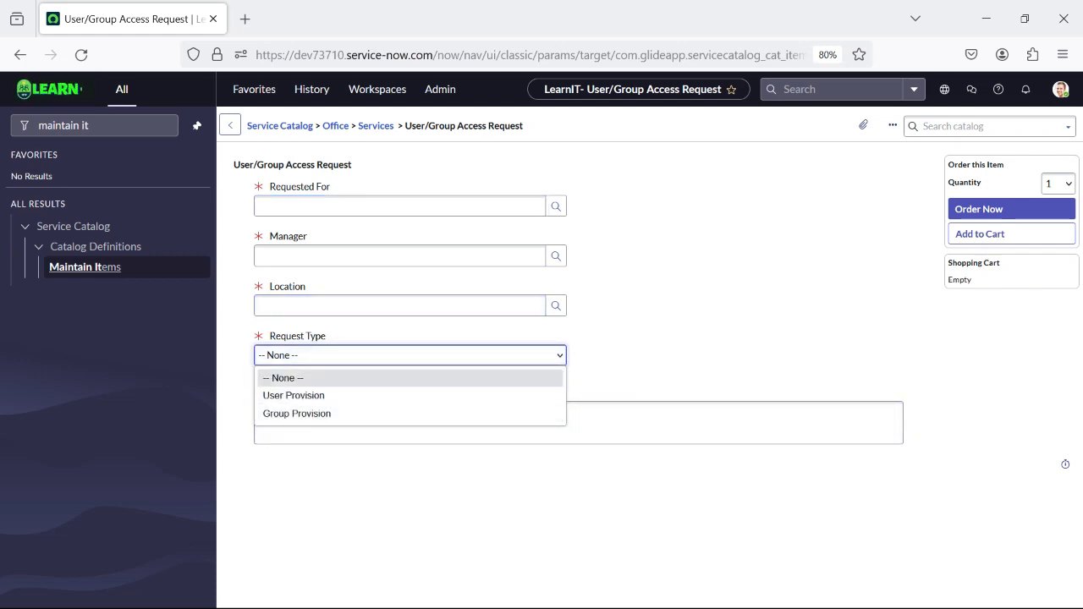
click(661, 345)
click(410, 356)
click(294, 396)
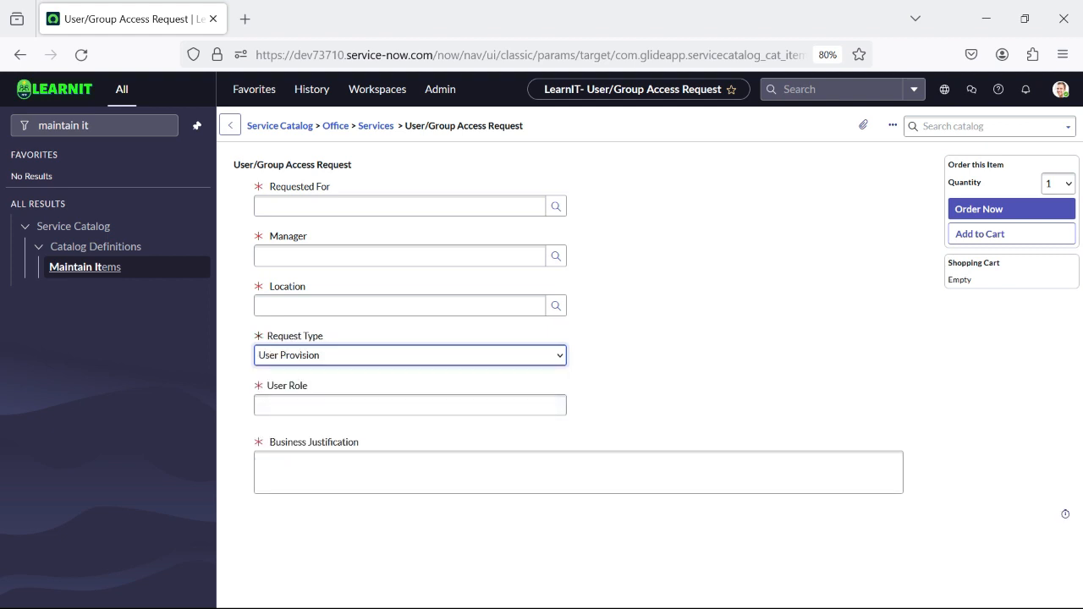
click(410, 356)
click(298, 413)
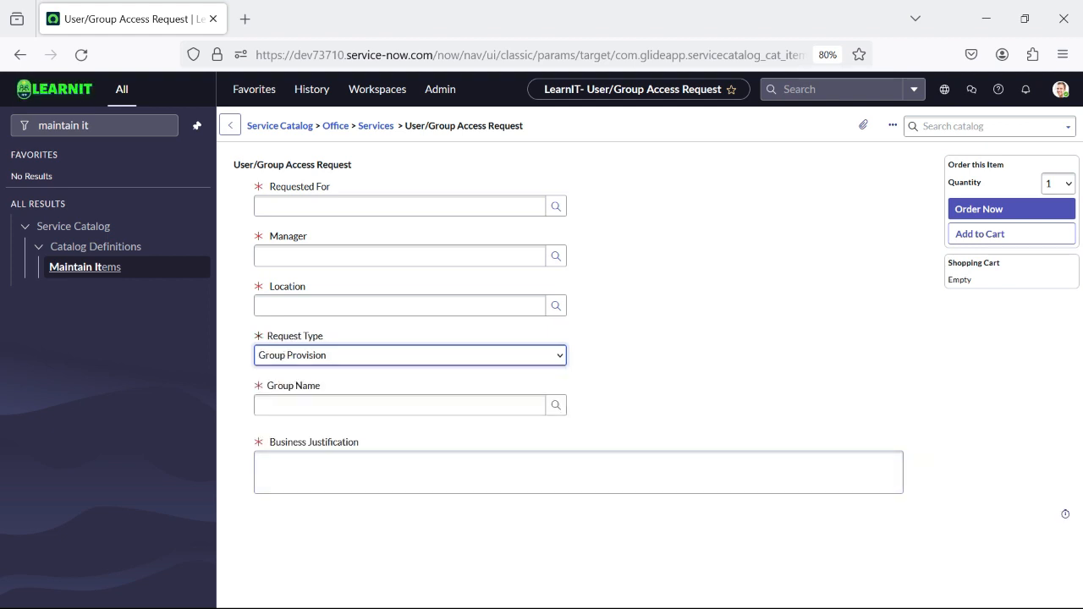
click(410, 355)
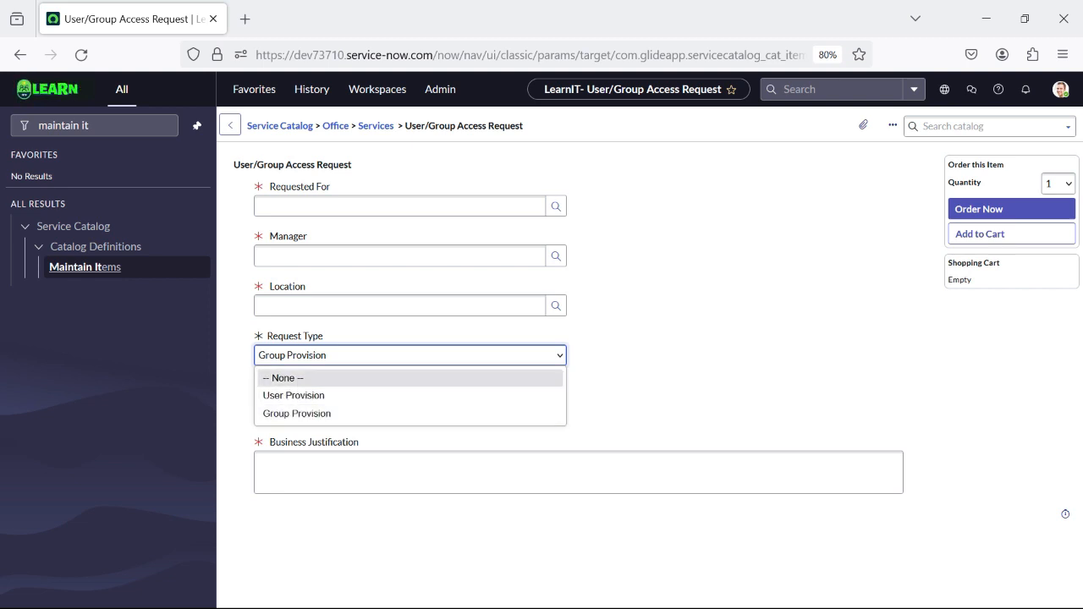
click(668, 338)
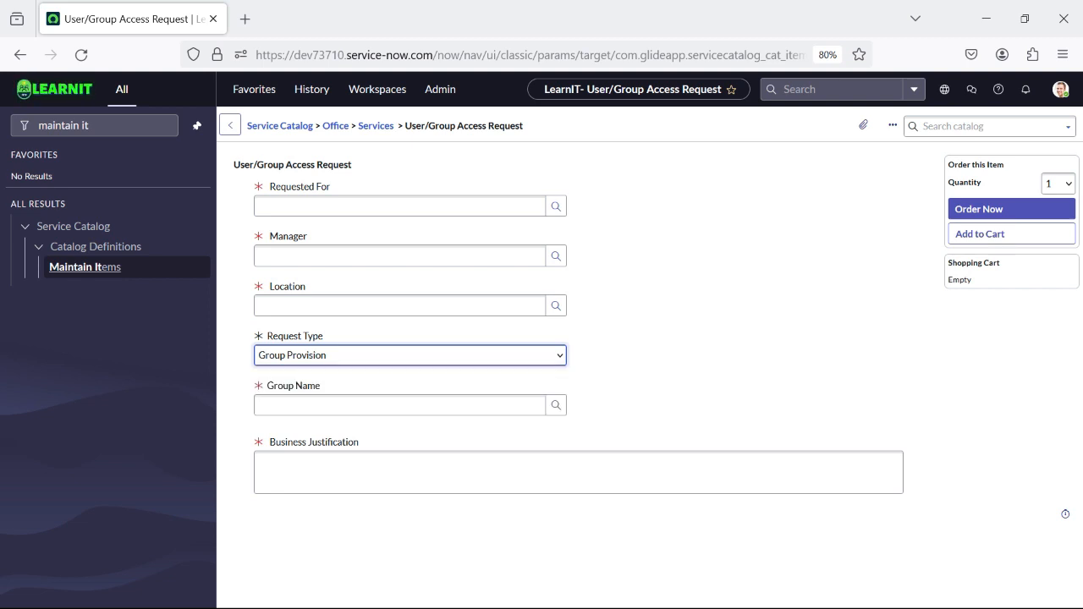
click(668, 338)
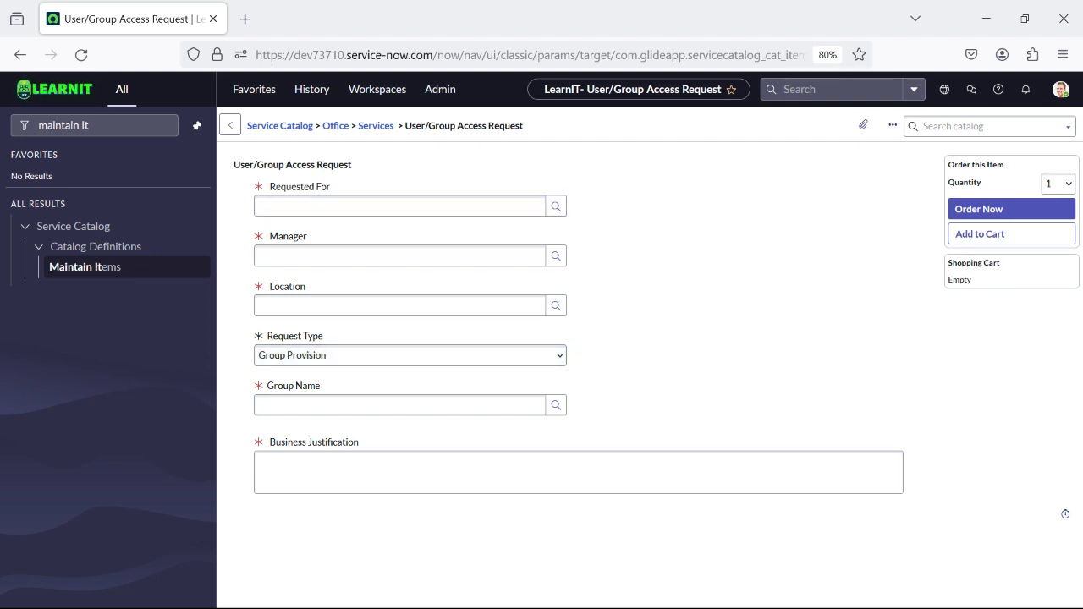
- Leave the order form without ordering and return to the catalog item's configuration
right_click(582, 125)
click(628, 133)
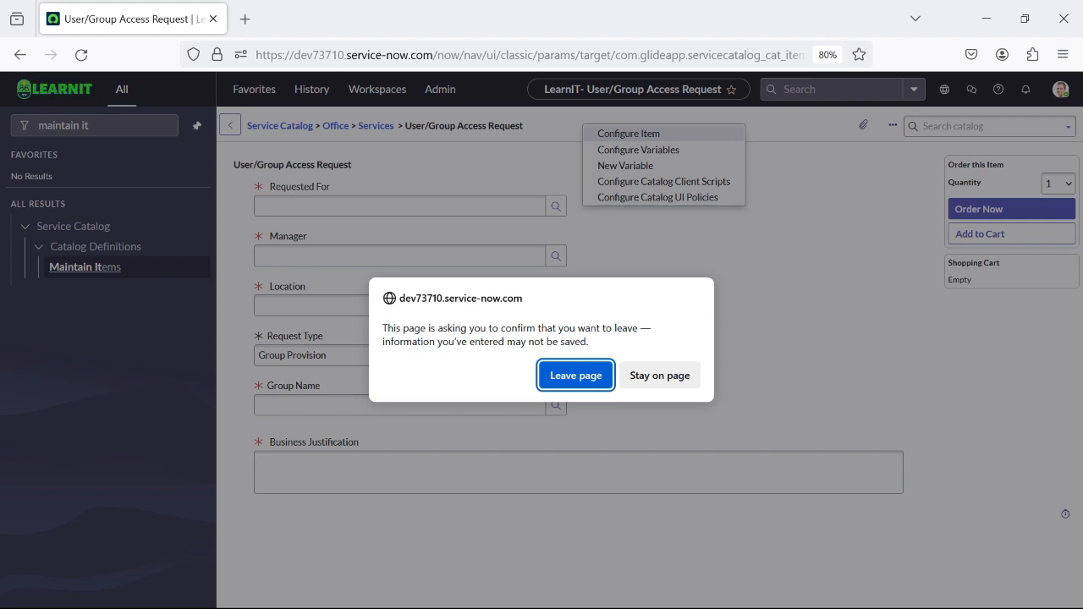
key(Return)
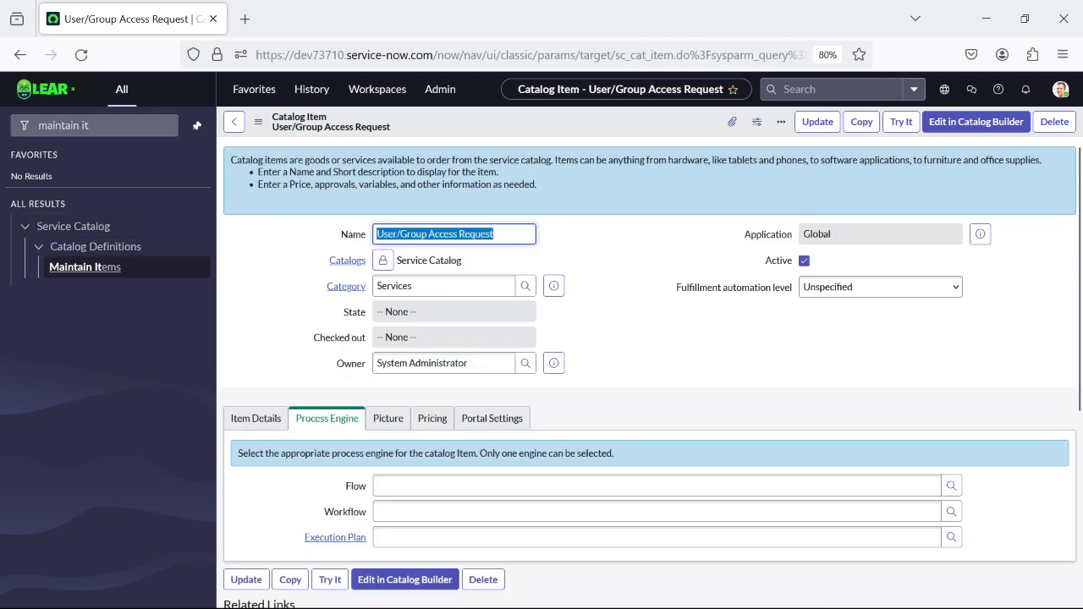
- Find and open Flow Designer from the navigator and start a new flow
click(93, 125)
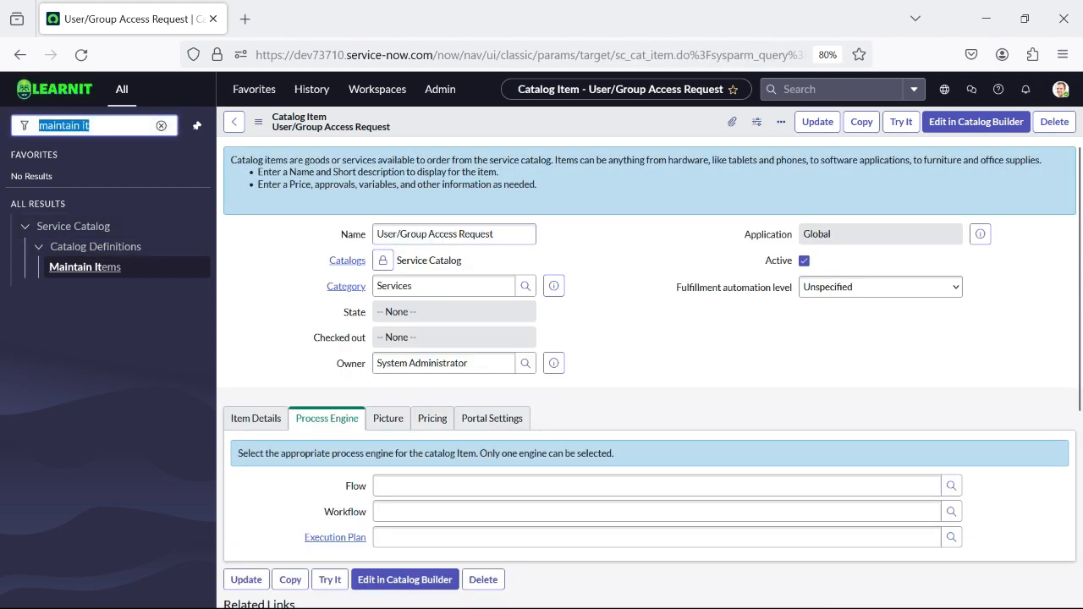
text(flow)
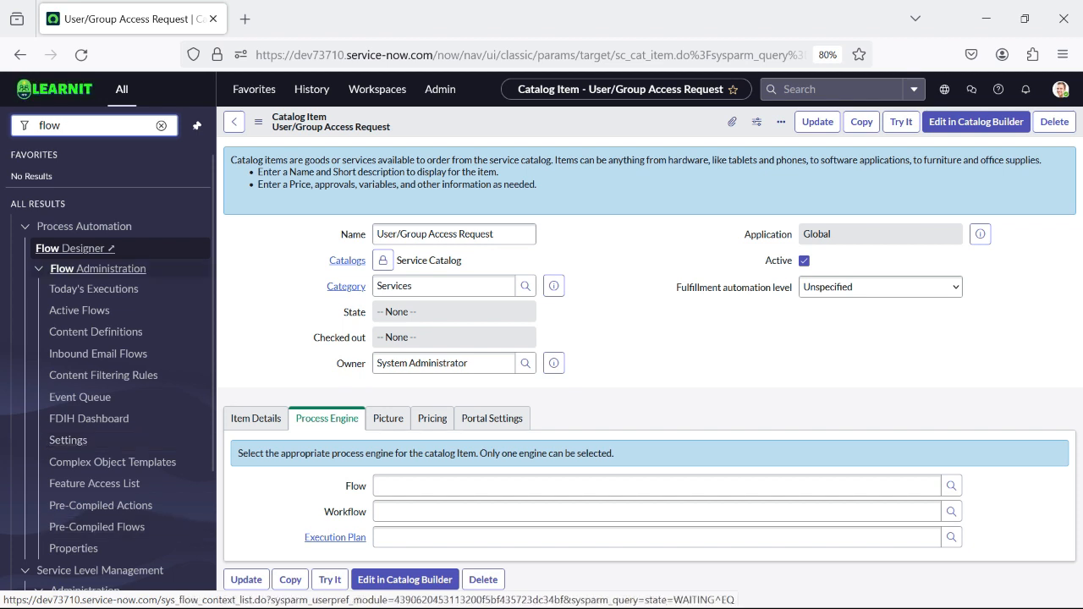
click(76, 248)
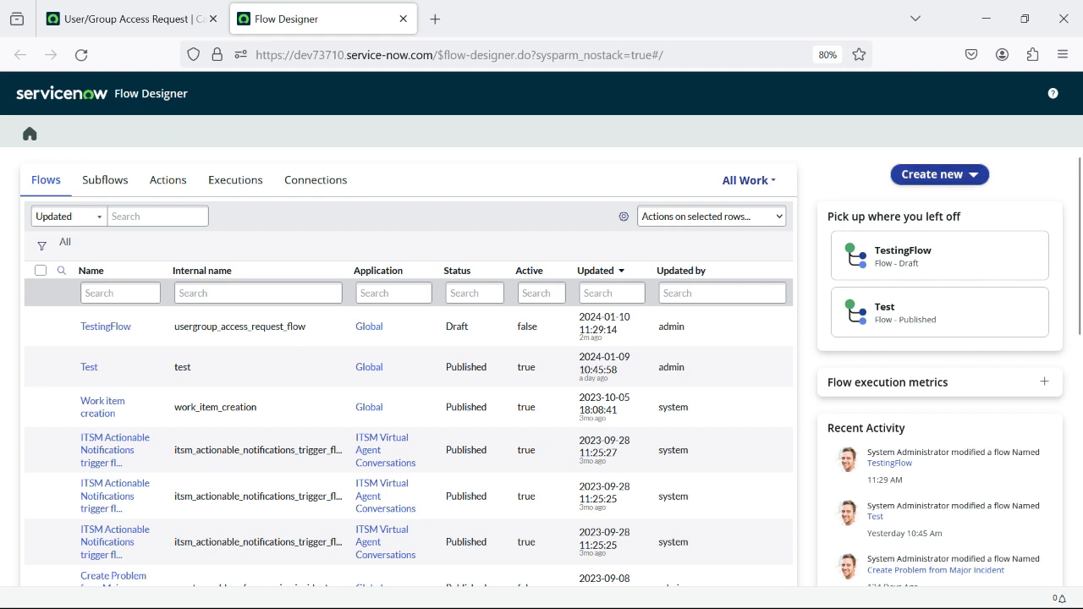
click(938, 174)
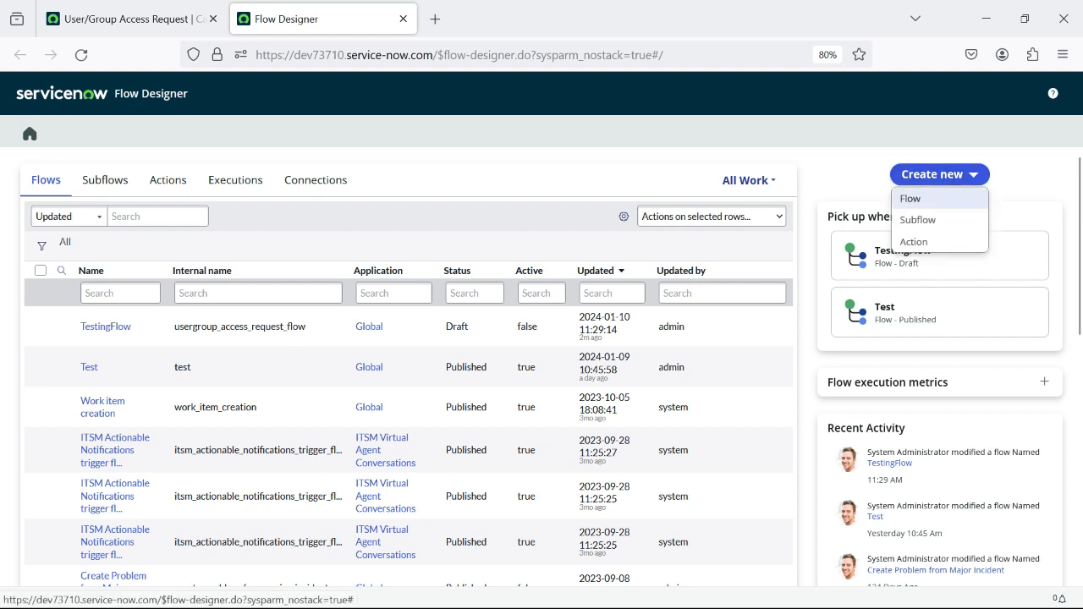
click(910, 198)
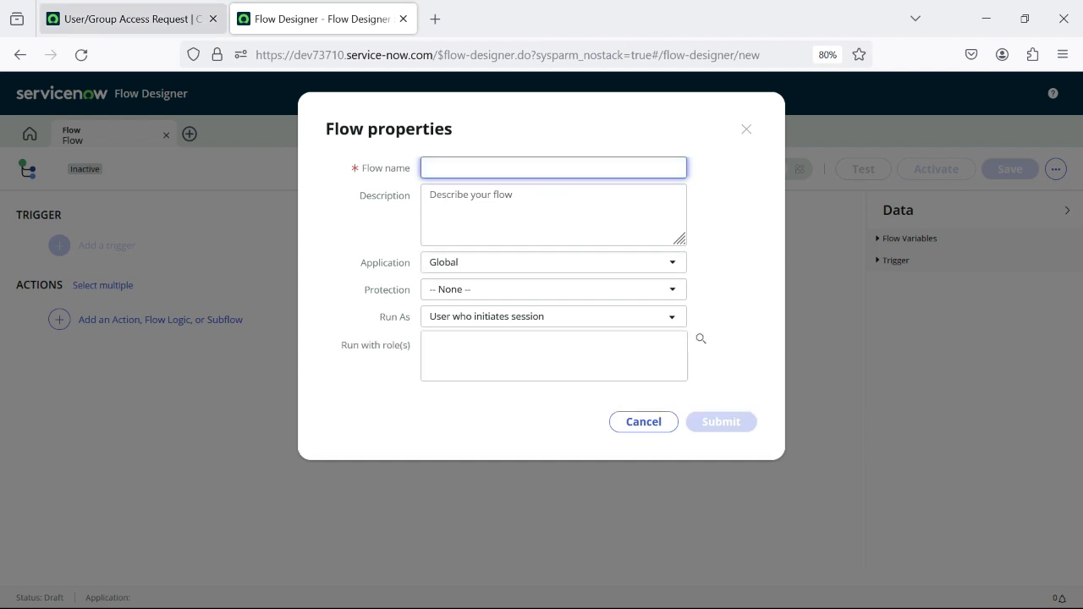
- Try to create the flow with the name "User/Group Access Request Flow", keeping the other properties at their defaults
text(User/Group Access Request)
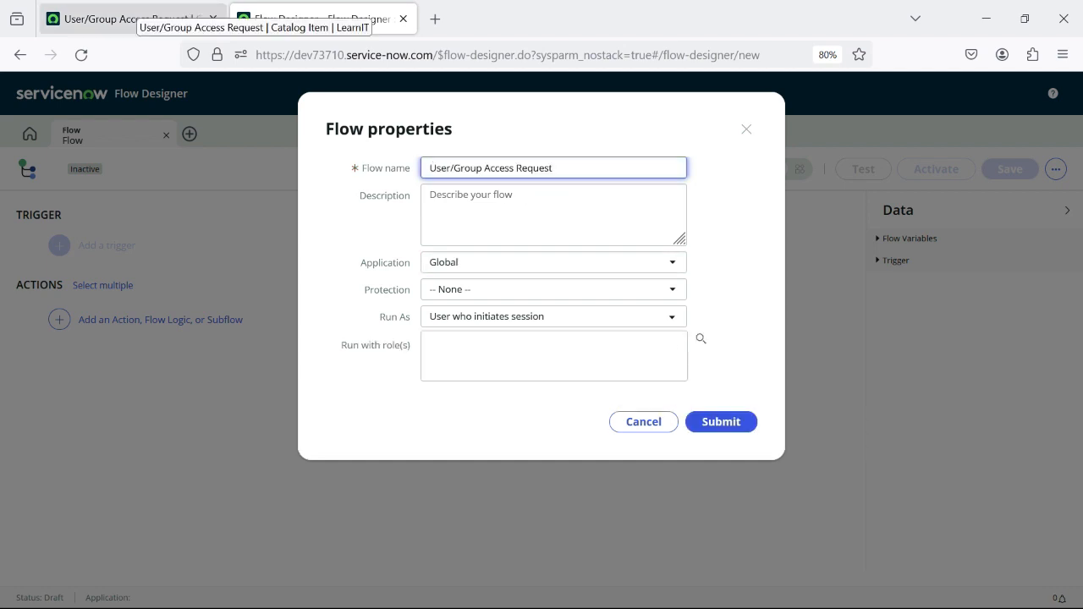
text(F)
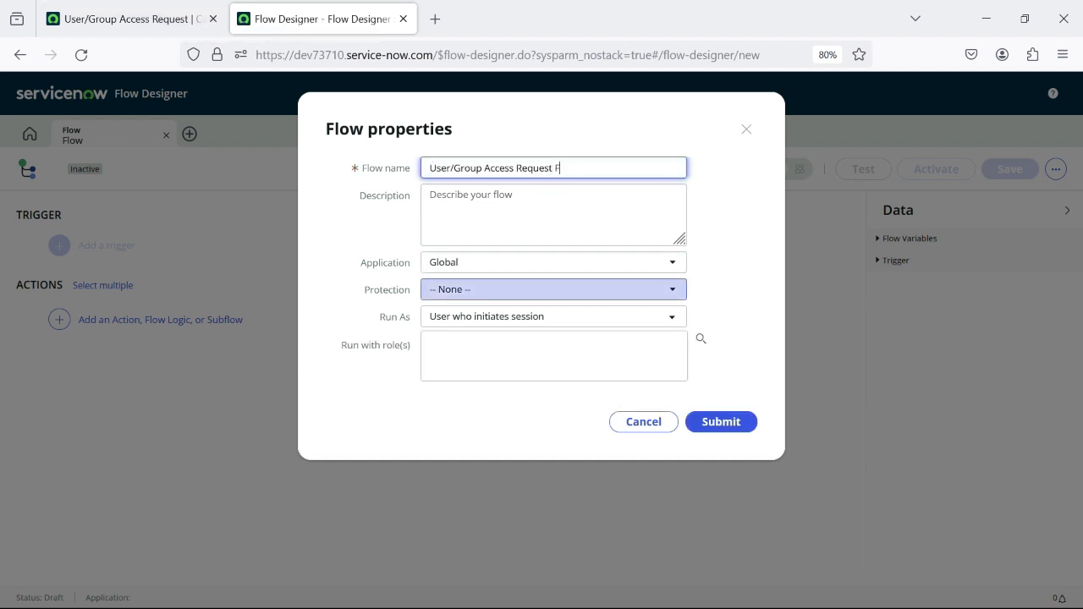
text(low)
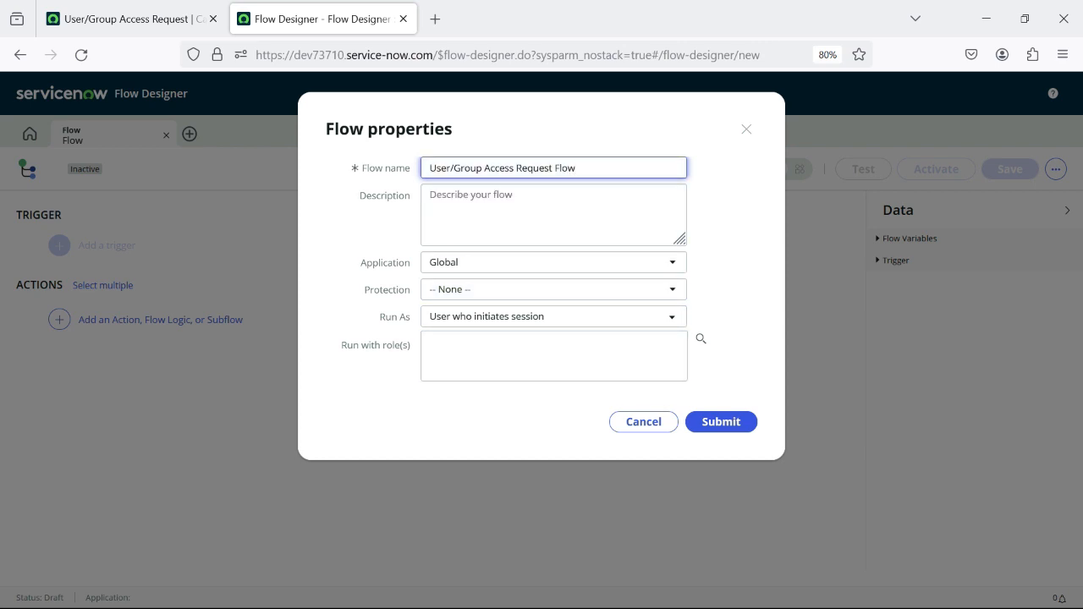
click(722, 423)
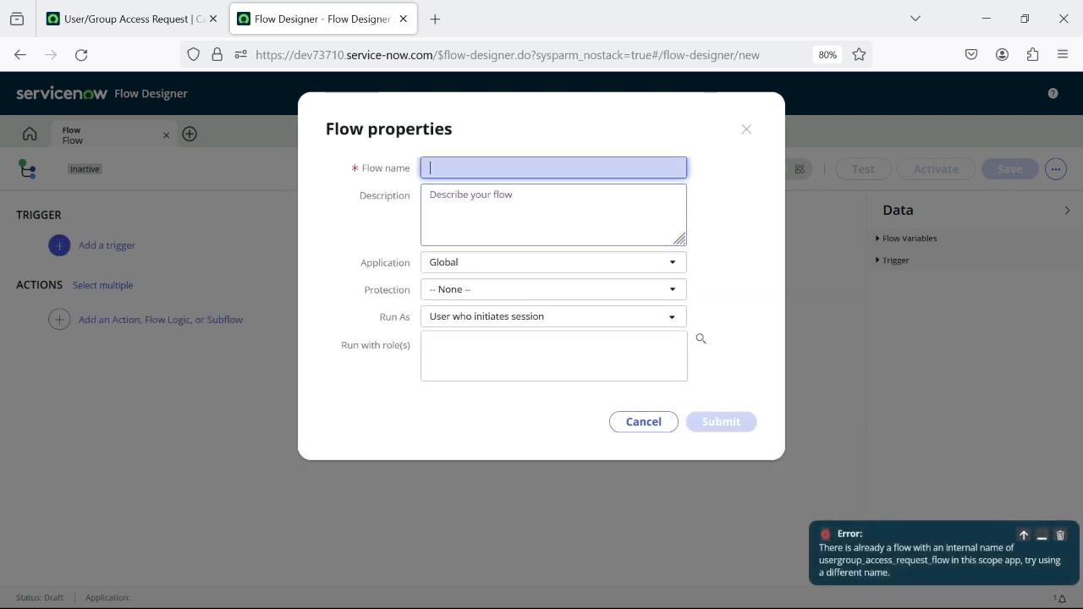
- Name the flow "User/Group Access Request Flow V1" and submit its properties
text(User/Group Access Request)
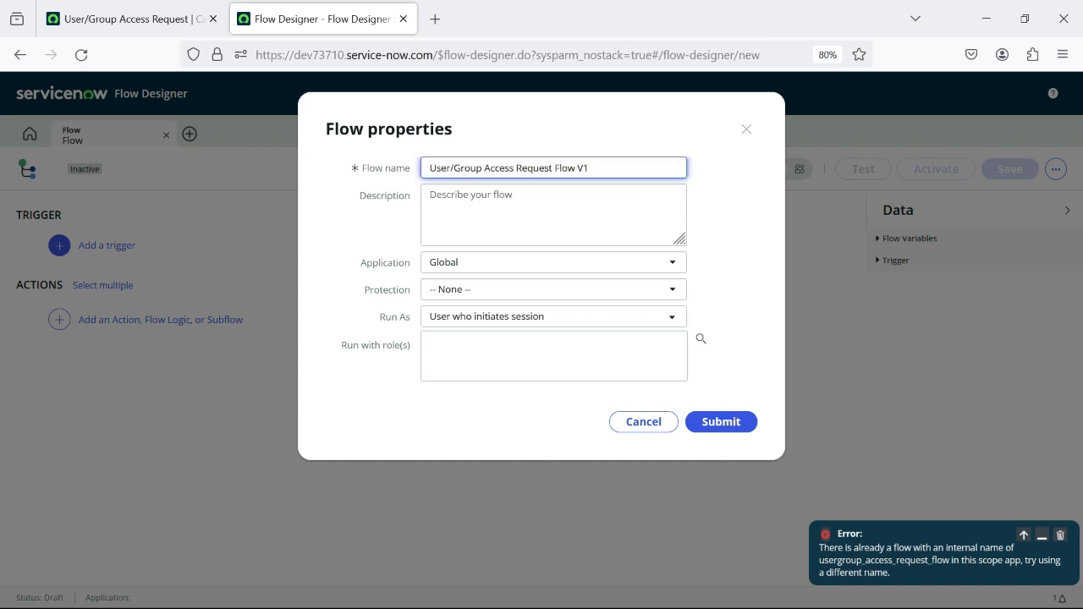
click(721, 421)
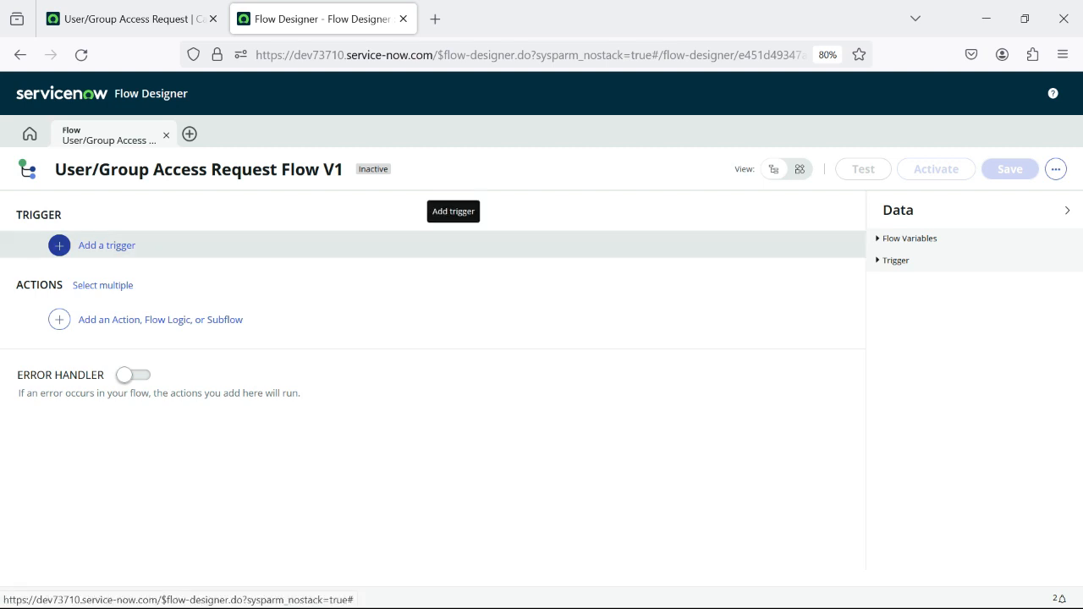
- Add a Service Catalog trigger to the flow and confirm it
click(453, 245)
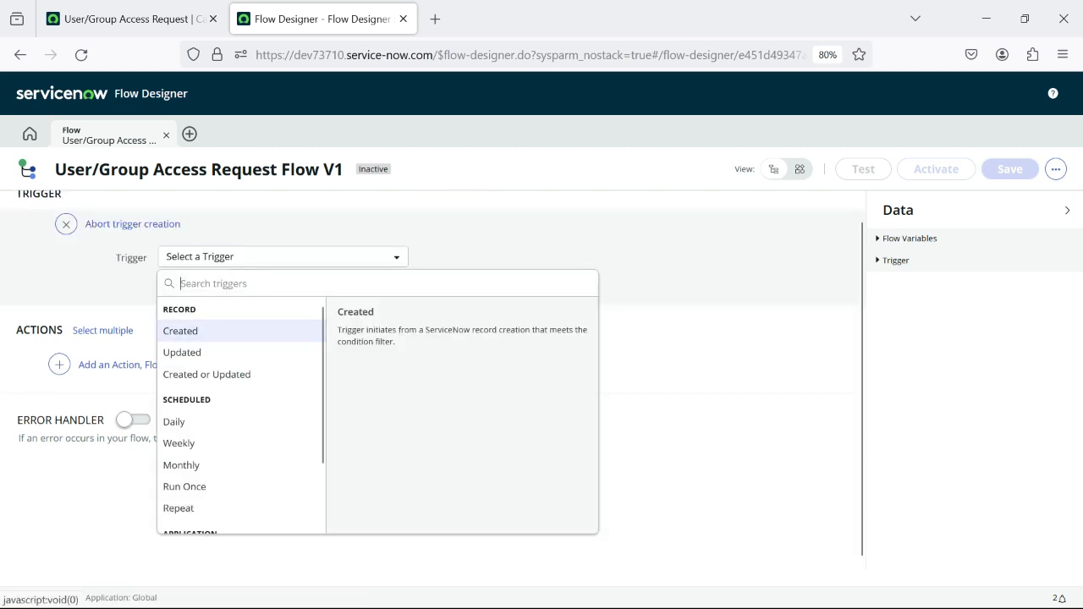
key(Down)
key(Down)
key(Down)
key(Down)
key(Down)
key(Down)
key(Down)
key(Down)
key(Down)
key(Down)
key(Return)
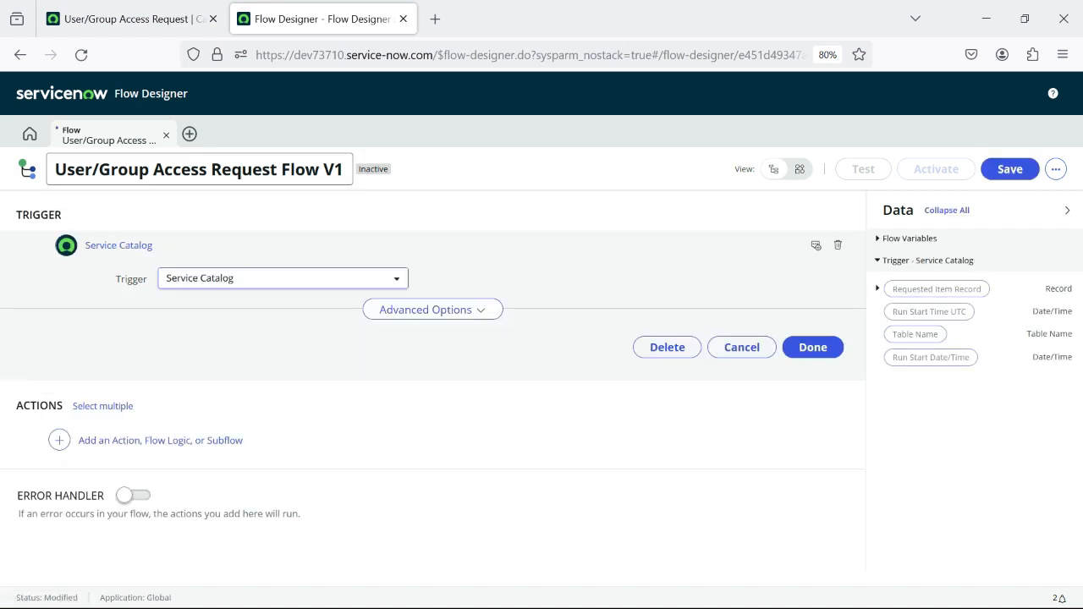
click(812, 348)
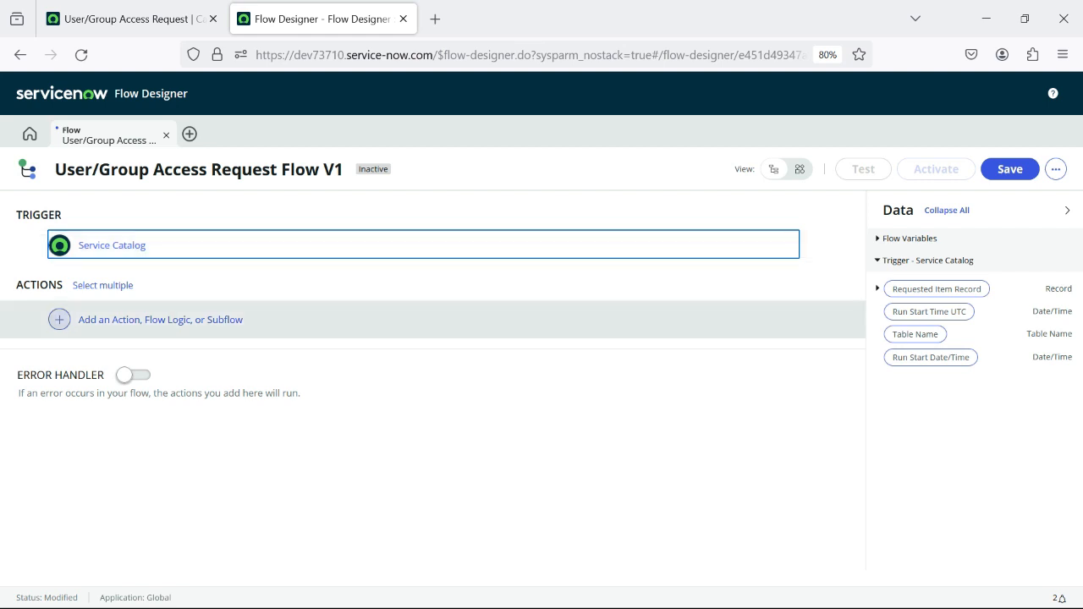
- Add a Get Catalog Variables action as the flow's first action
click(160, 320)
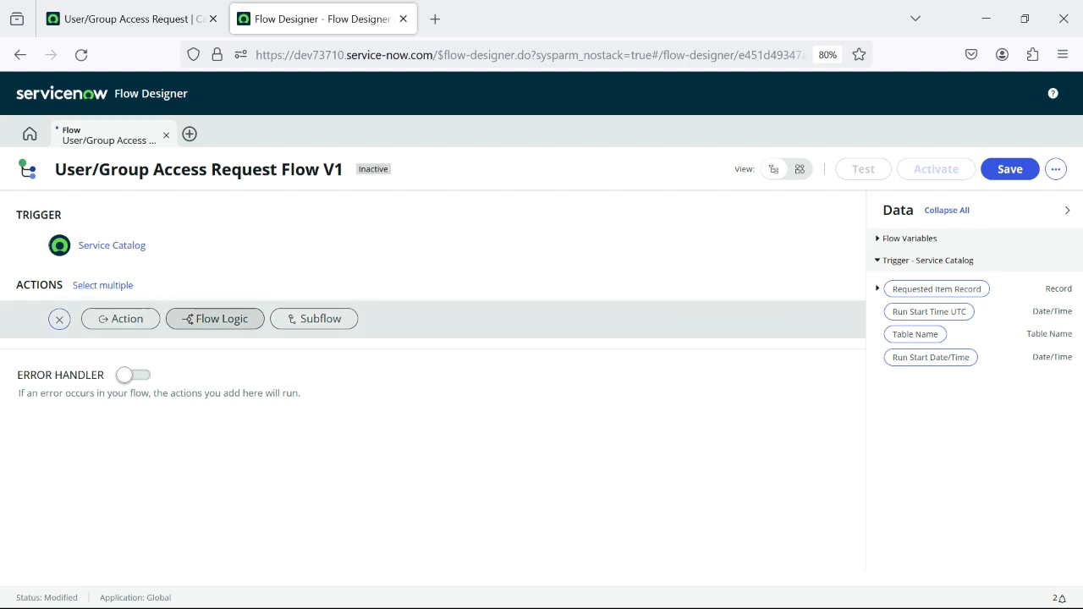
click(121, 318)
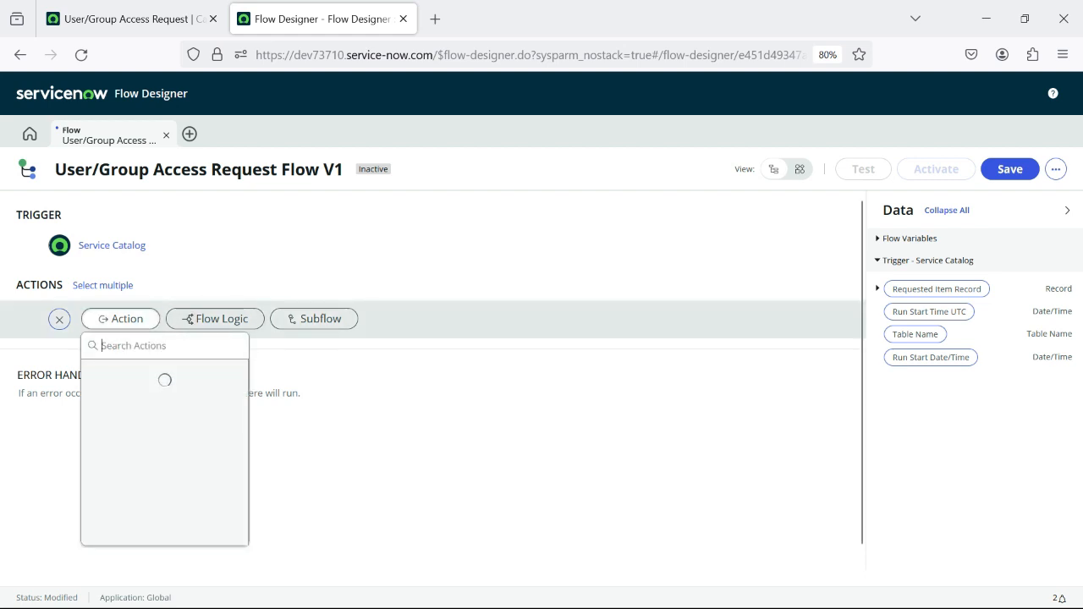
text(get)
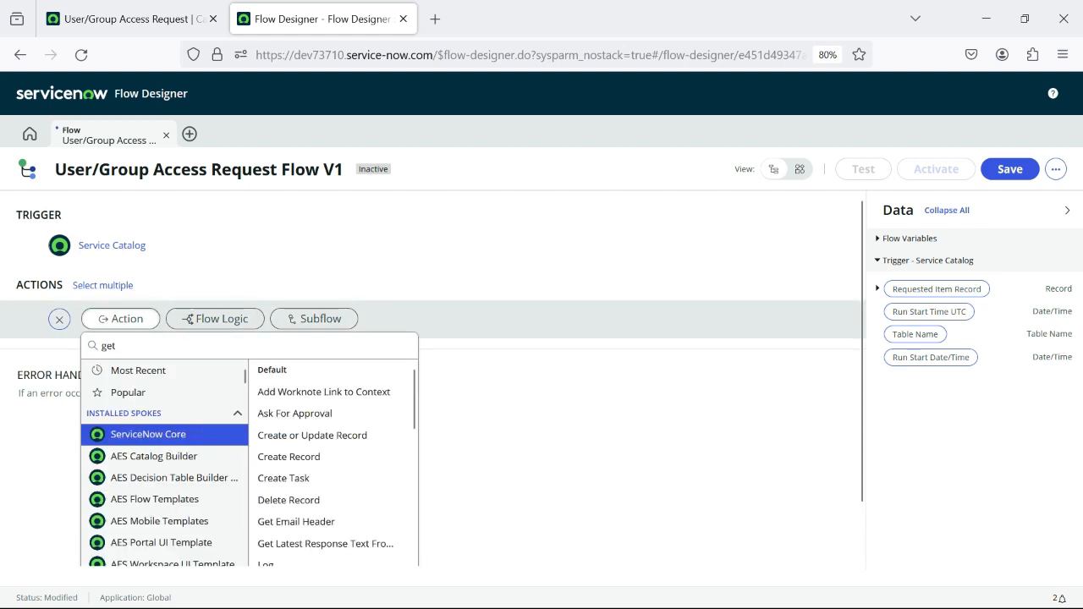
text( ca)
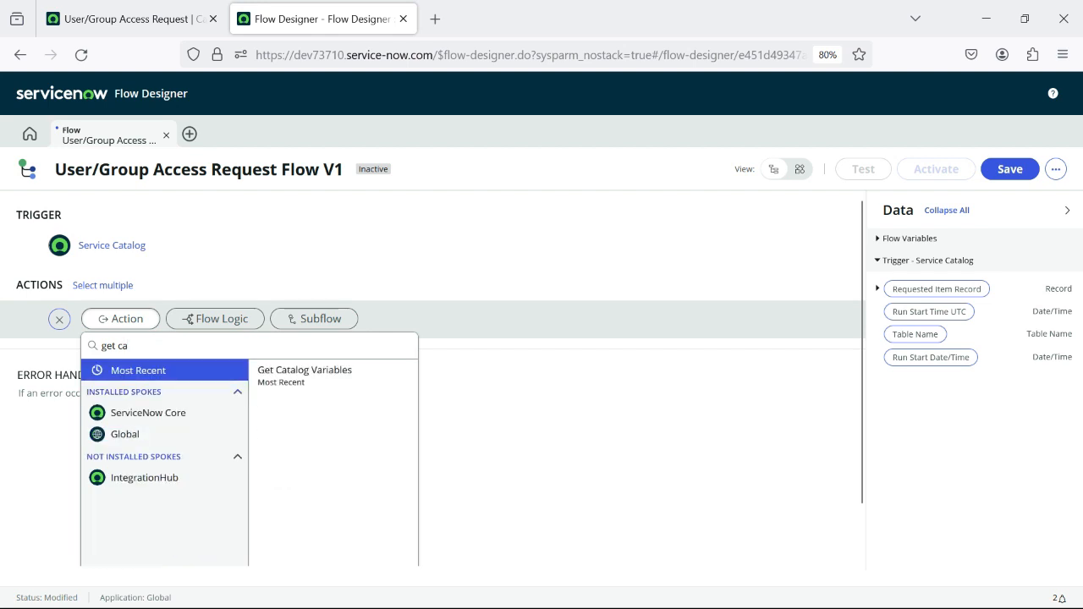
click(321, 375)
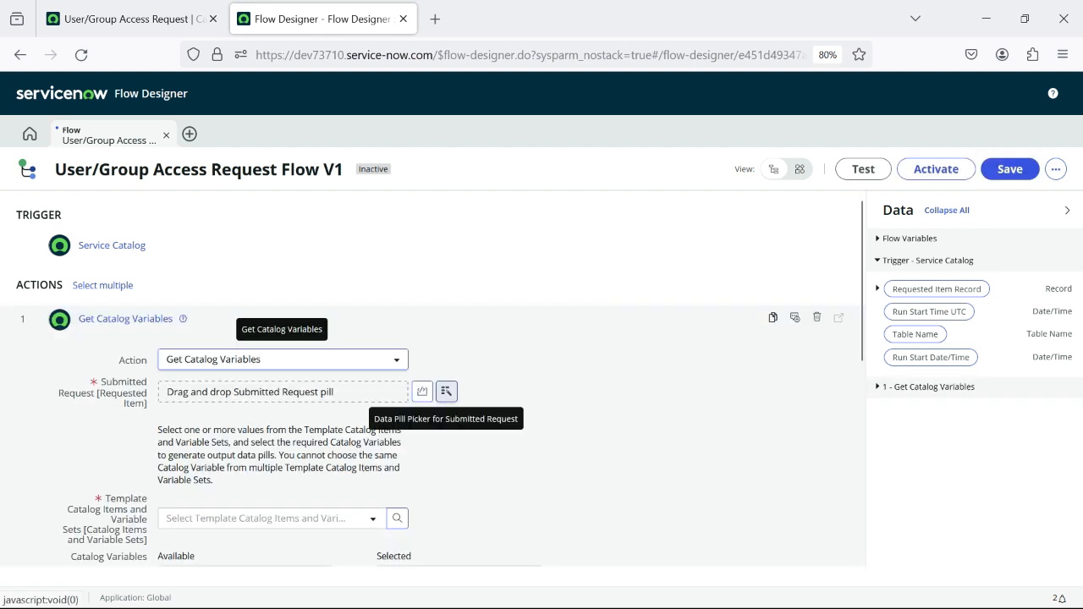
- Set the action's Submitted Request to the Requested Item Record from the Service Catalog trigger
click(447, 391)
click(444, 443)
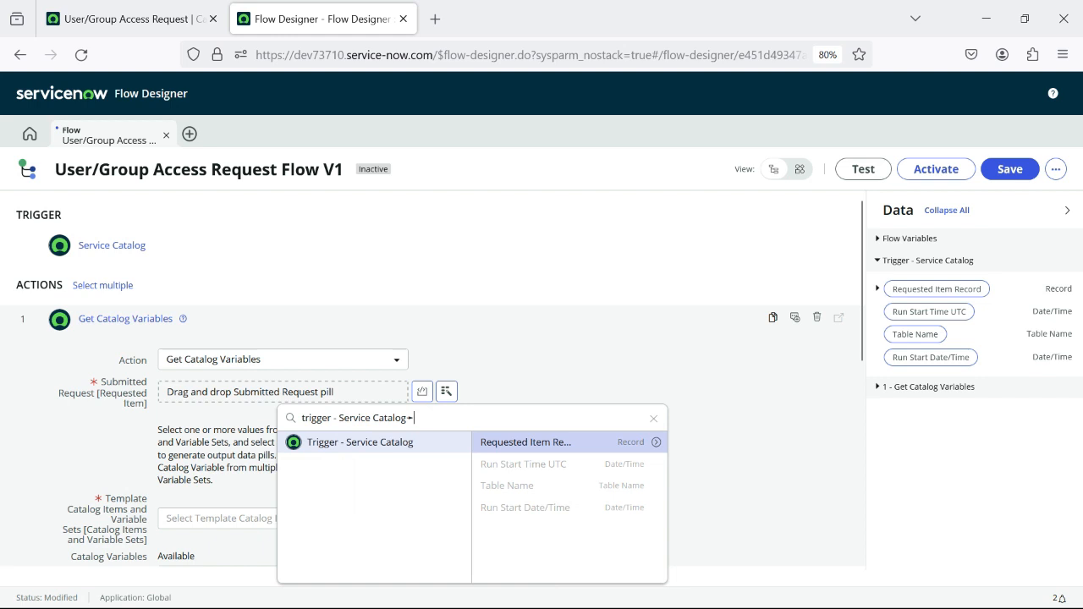
click(525, 443)
- Set the action's Template Catalog Items and Variable Sets to User/Group Access Request
scroll(526, 442, down, 2)
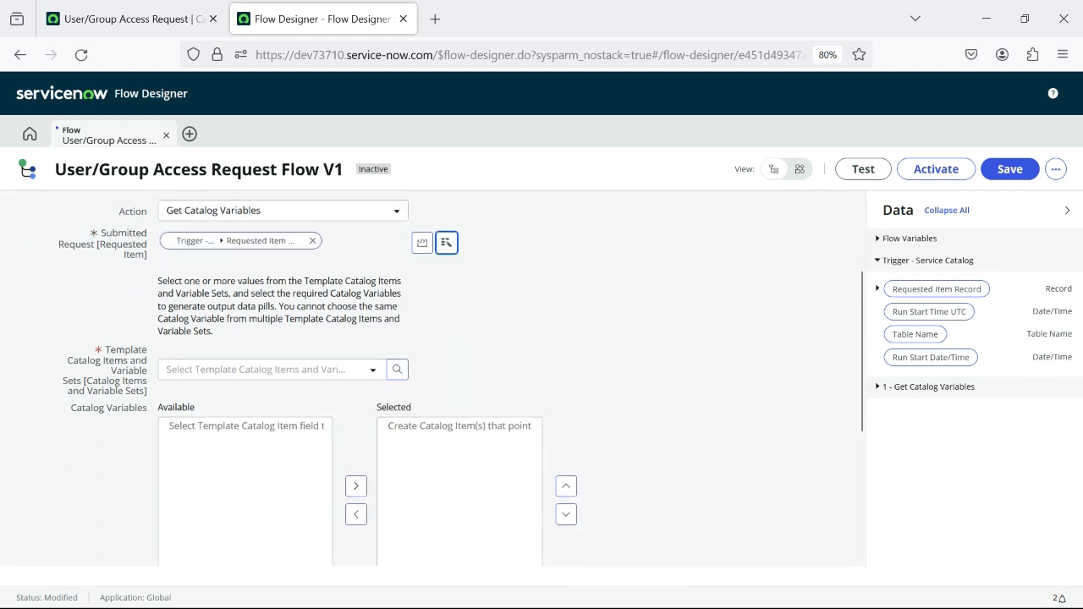
click(273, 370)
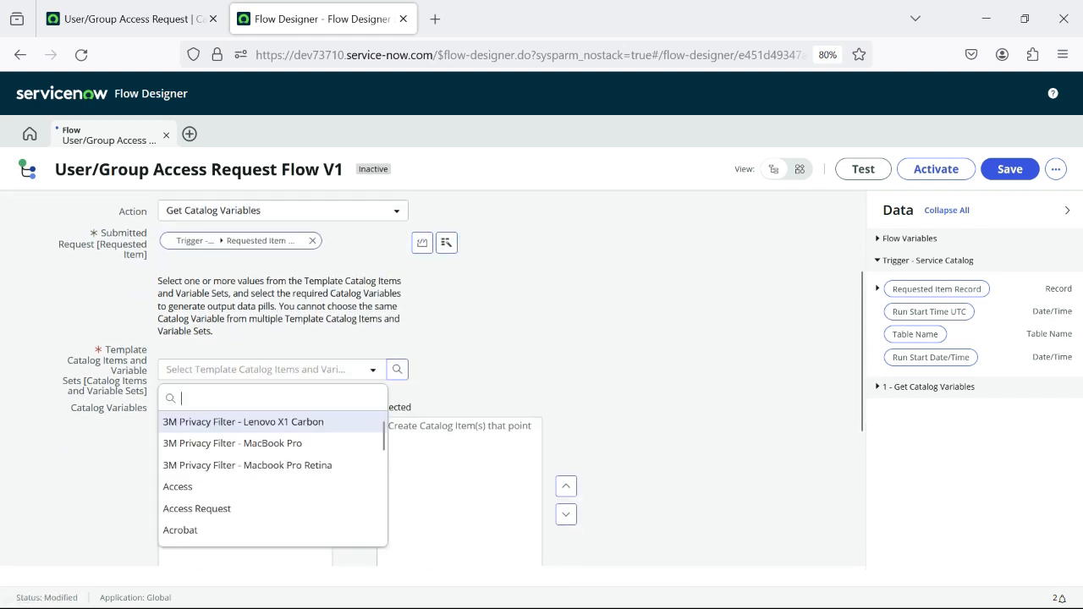
text(User/Group Access Request)
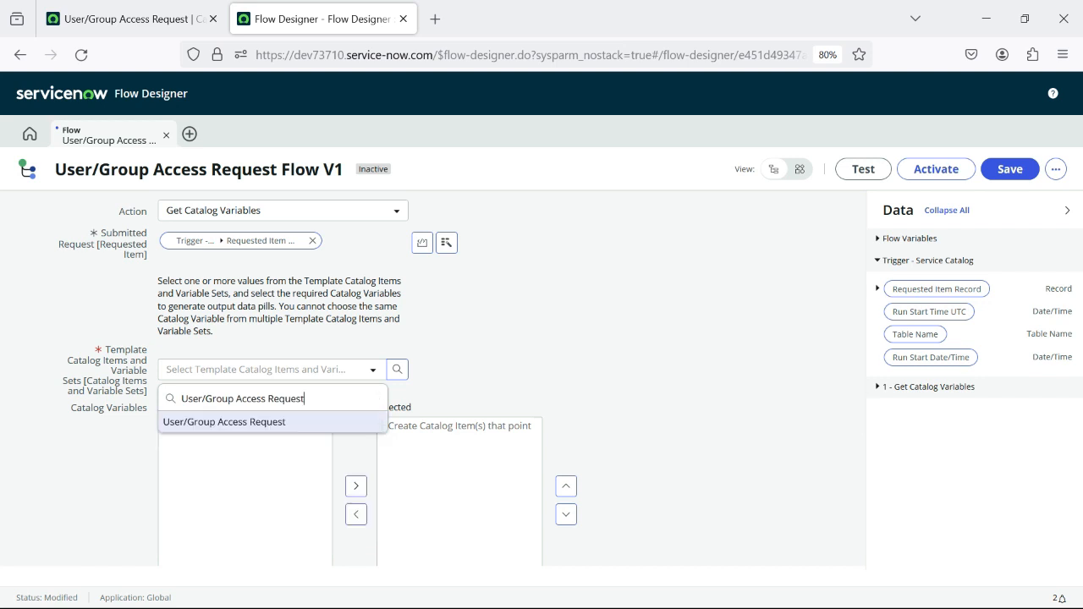
click(273, 422)
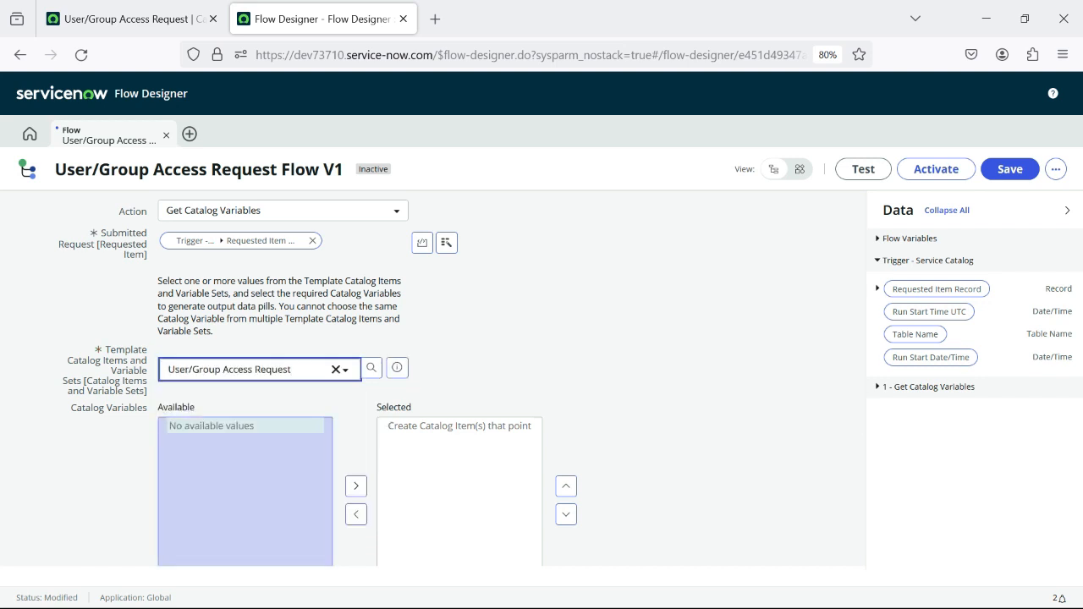
- Move all available catalog variables, from requested_for through business_justification, into the selected list and finish the action
scroll(246, 474, down, 3)
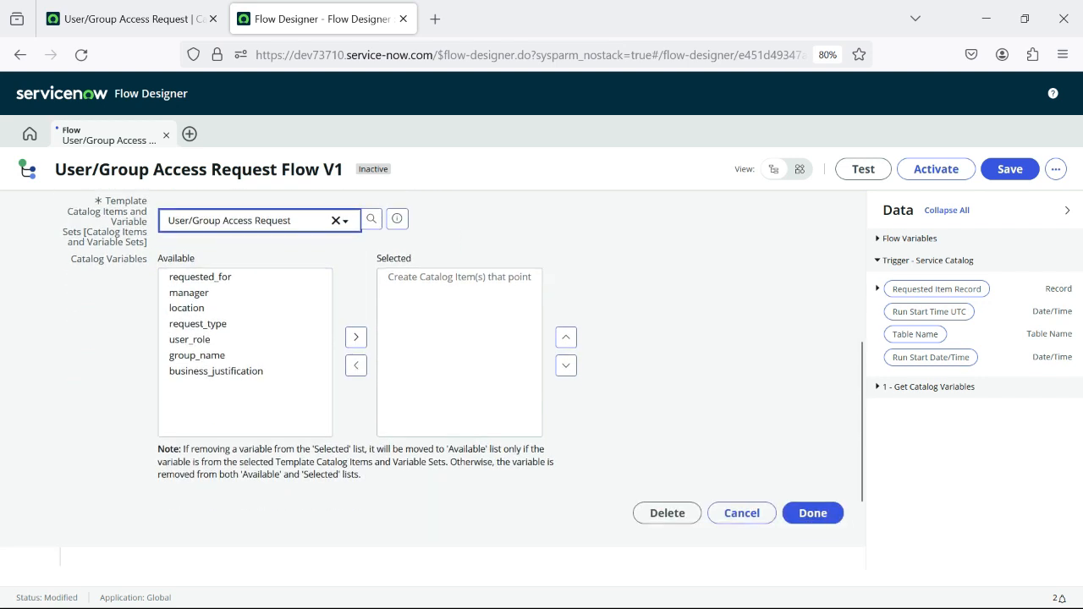
click(201, 278)
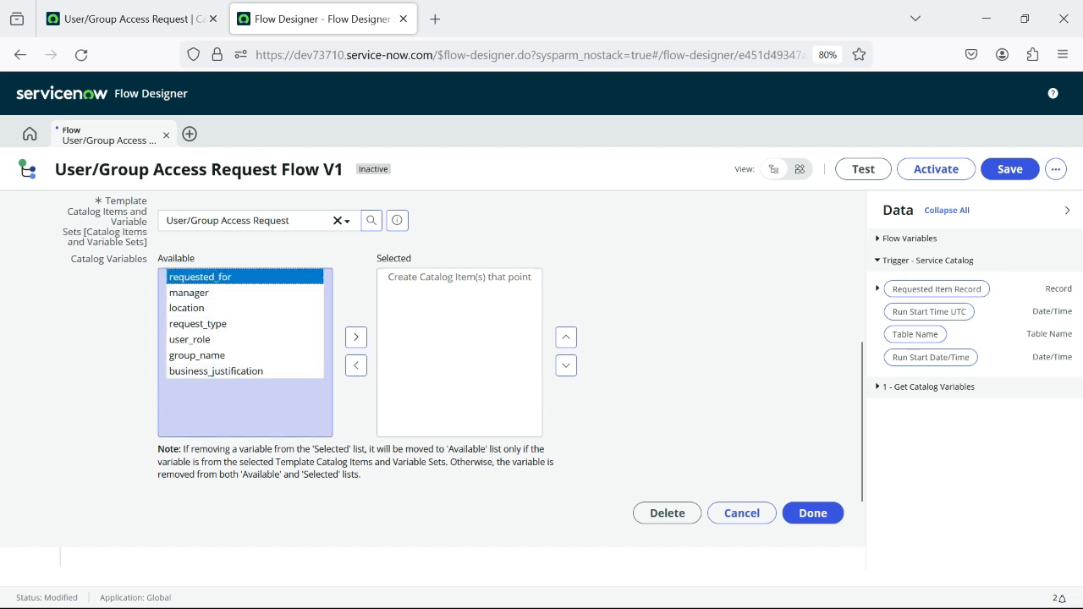
shift+click(216, 371)
click(355, 337)
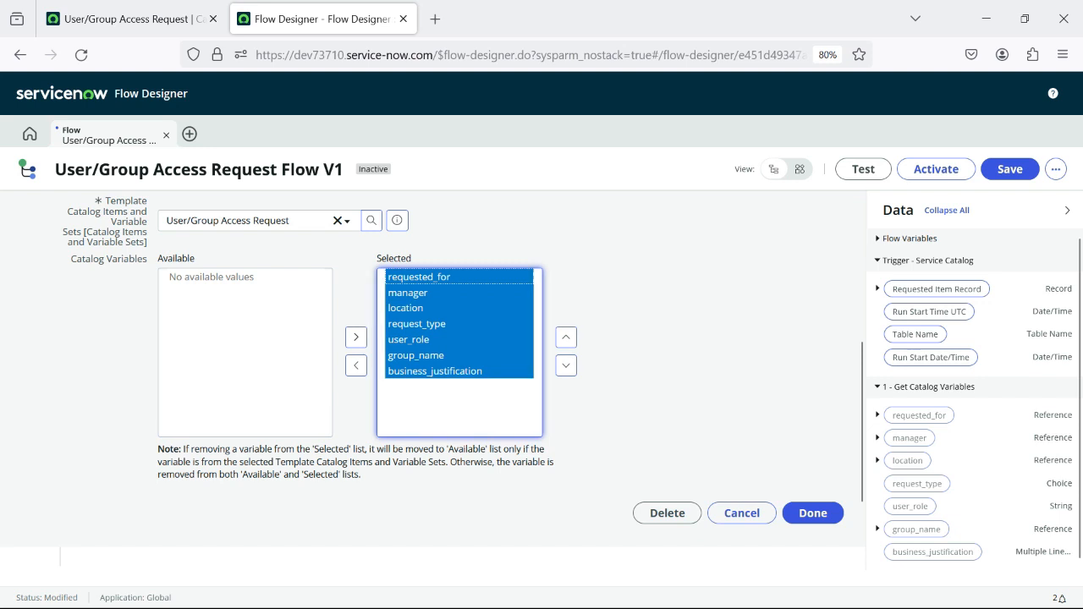
click(813, 513)
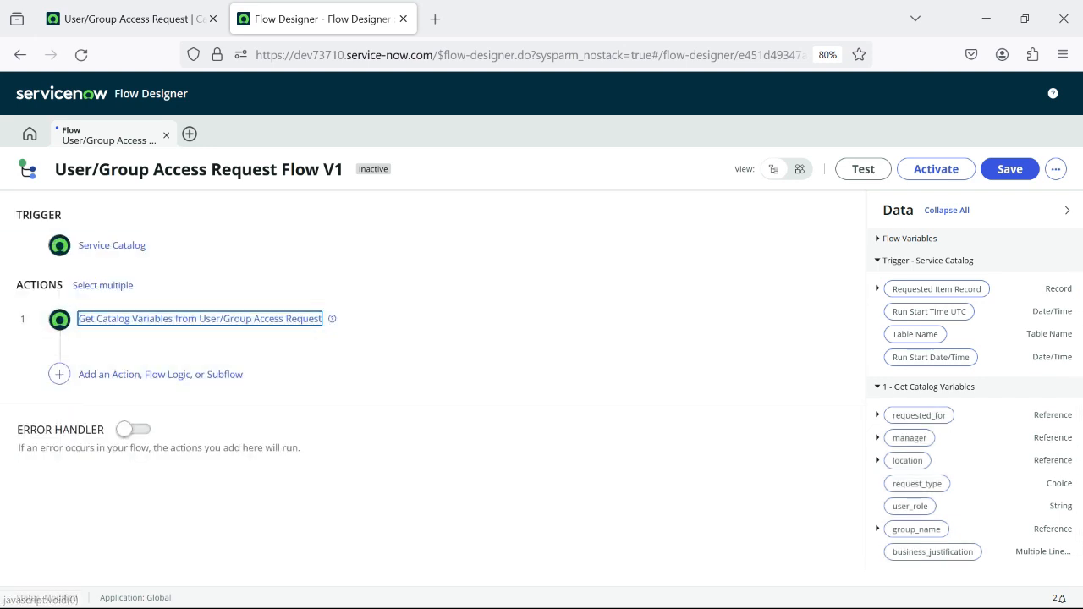
- Add an Ask For Approval action from ServiceNow Core after the Get Catalog Variables action
click(160, 374)
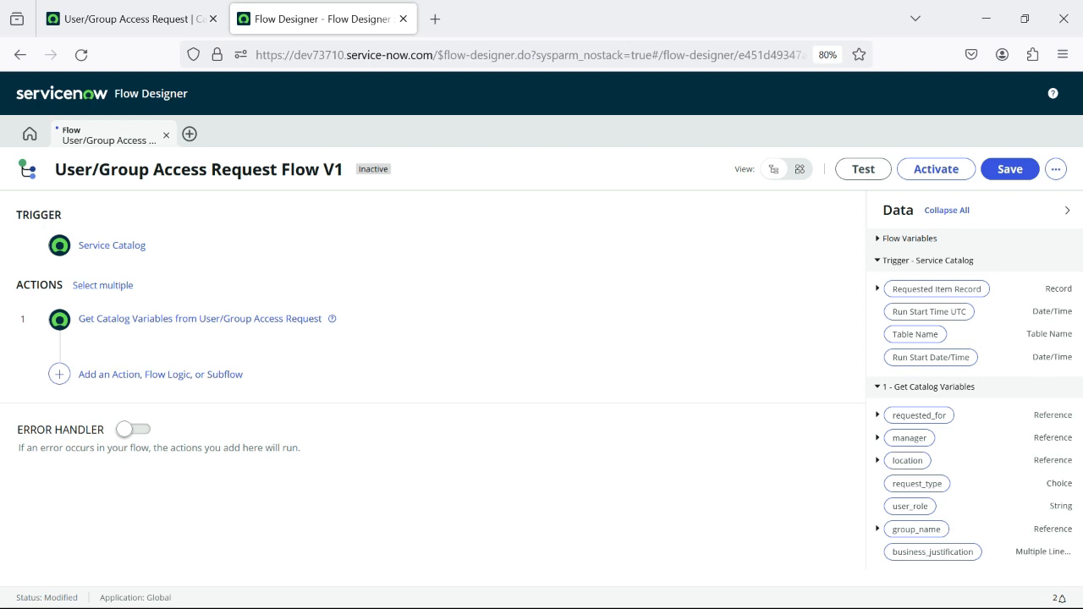
click(134, 374)
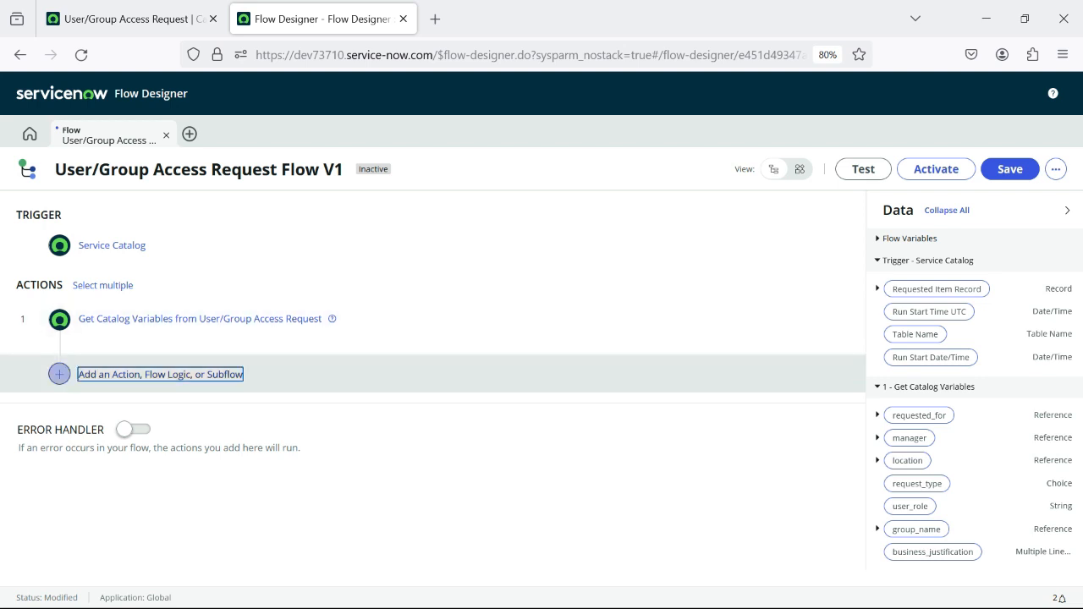
click(123, 374)
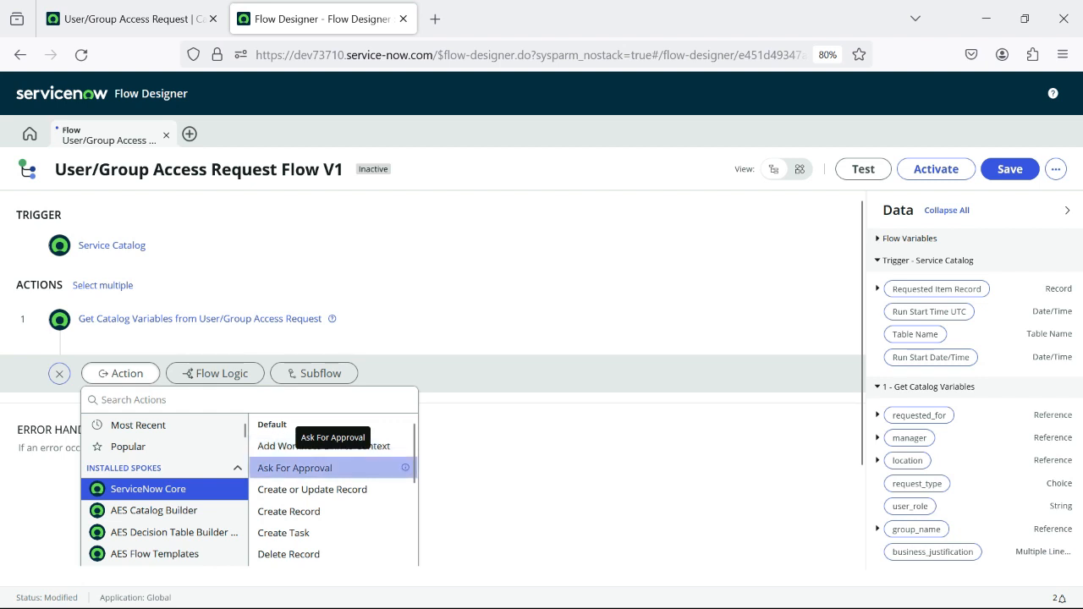
click(330, 468)
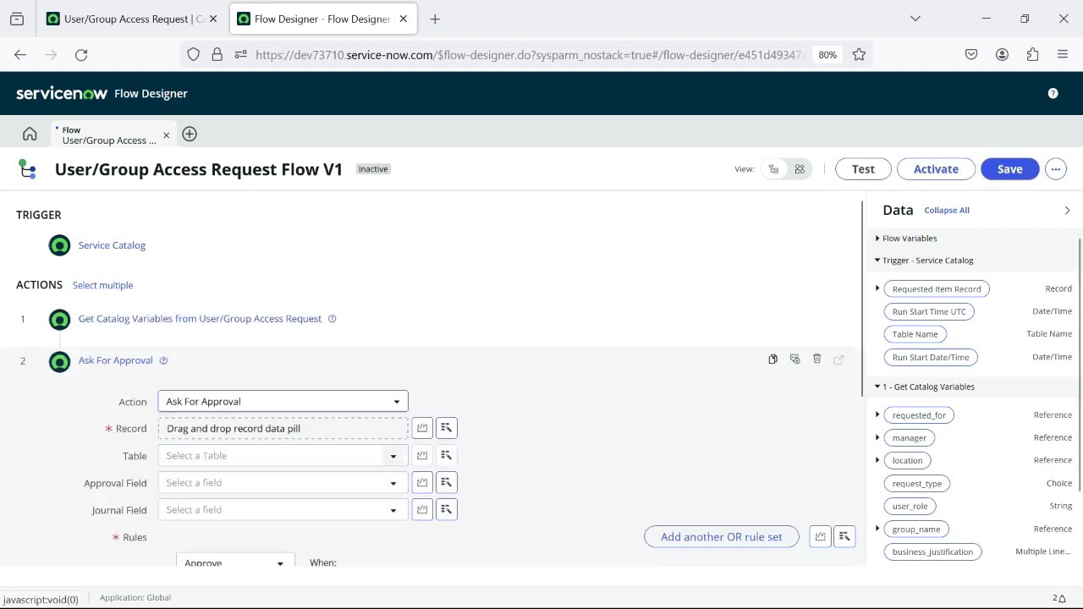
- Set the approval action's Record to the Requested Item Record from the Service Catalog trigger
click(446, 428)
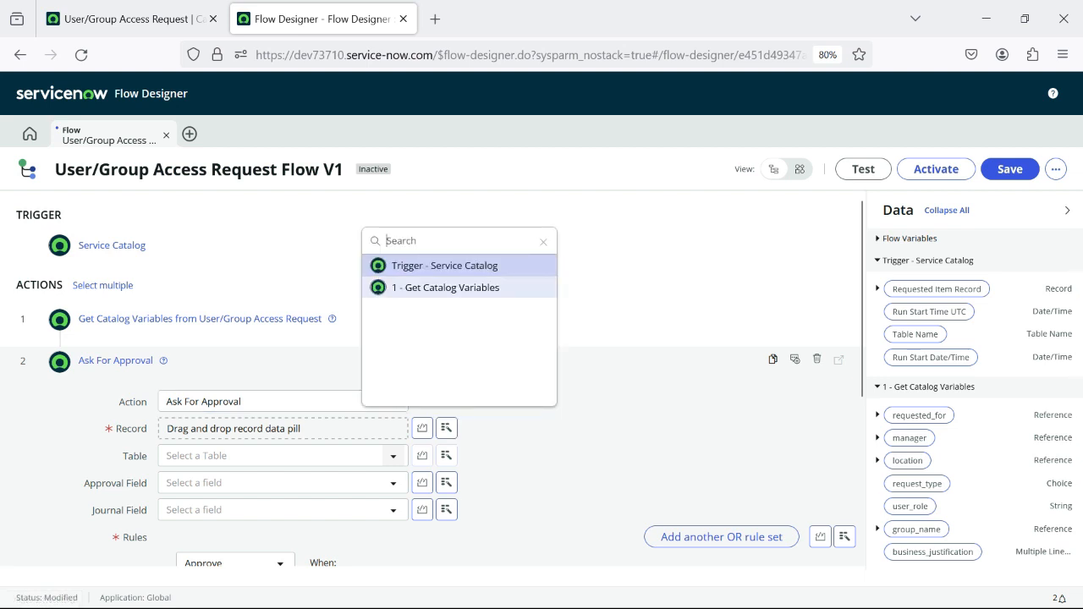
click(445, 288)
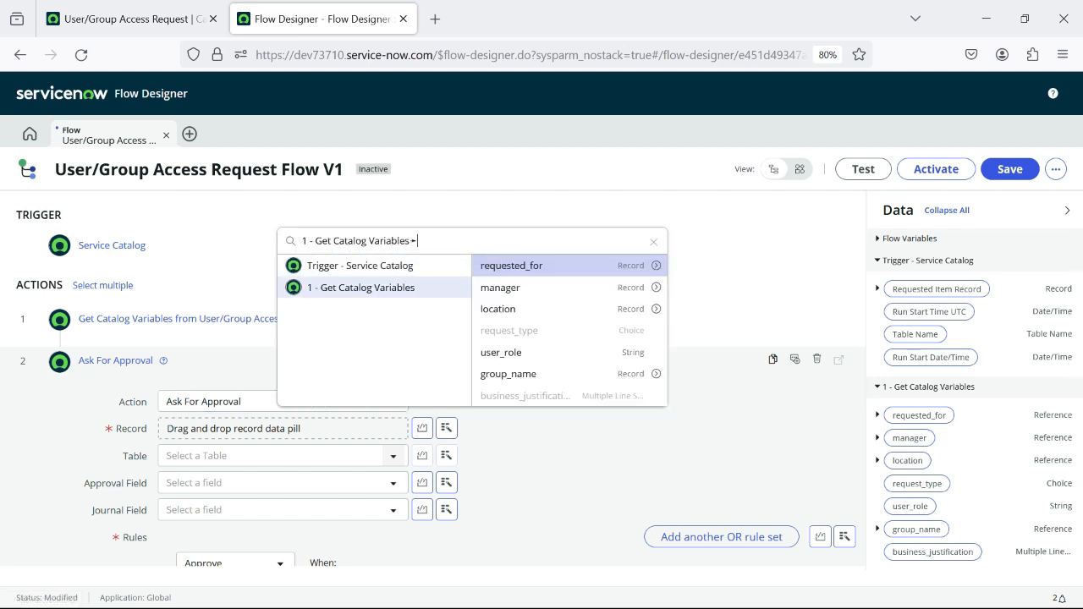
click(373, 266)
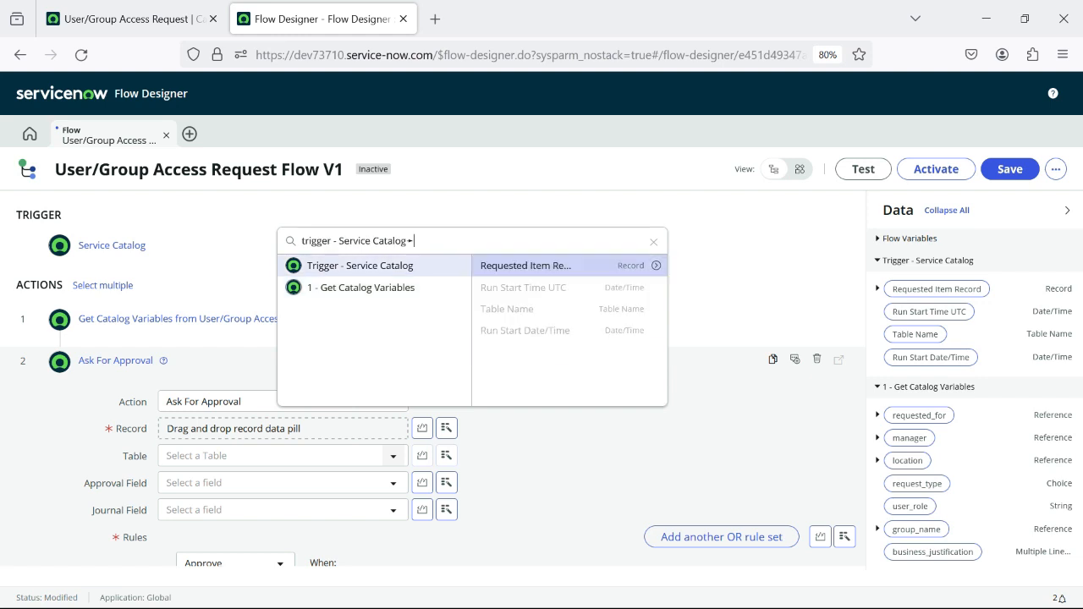
click(524, 266)
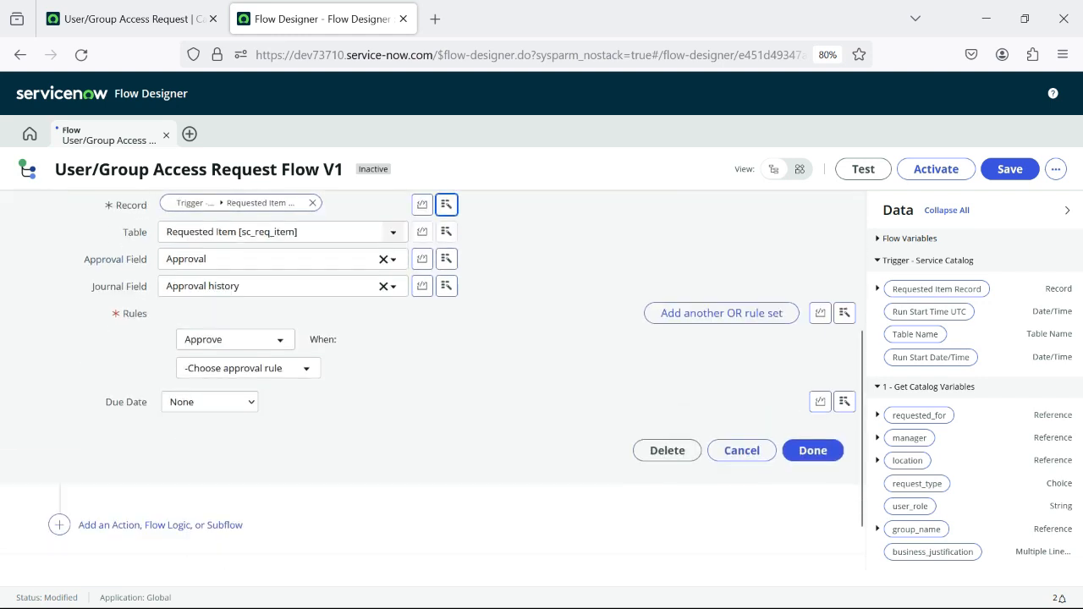
- Set the approval rule to Approve or Reject when anyone approves or rejects
scroll(434, 381, down, 3)
click(235, 340)
click(207, 435)
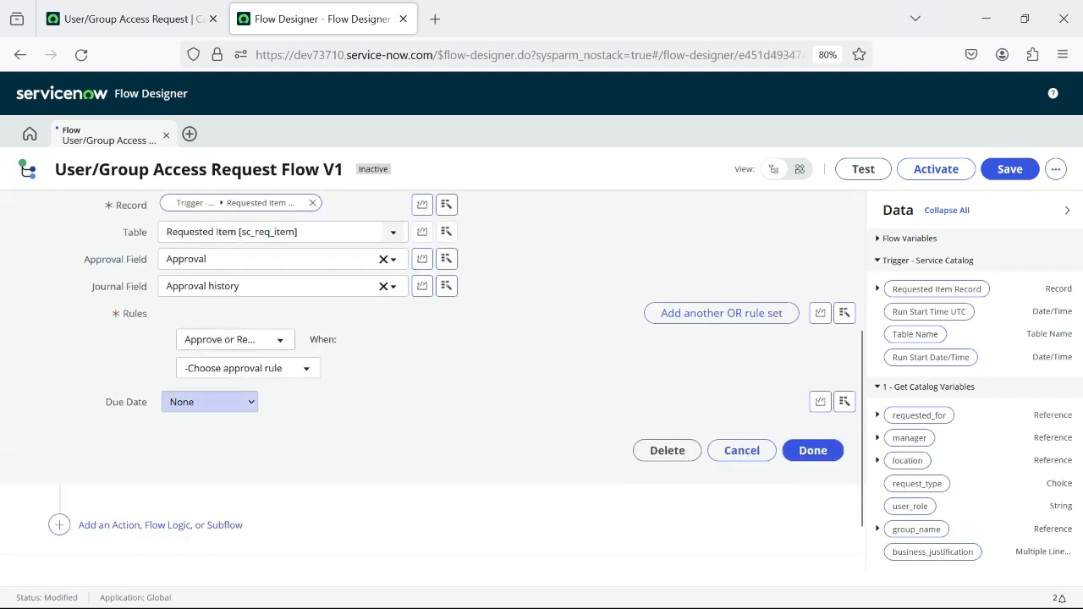
click(245, 368)
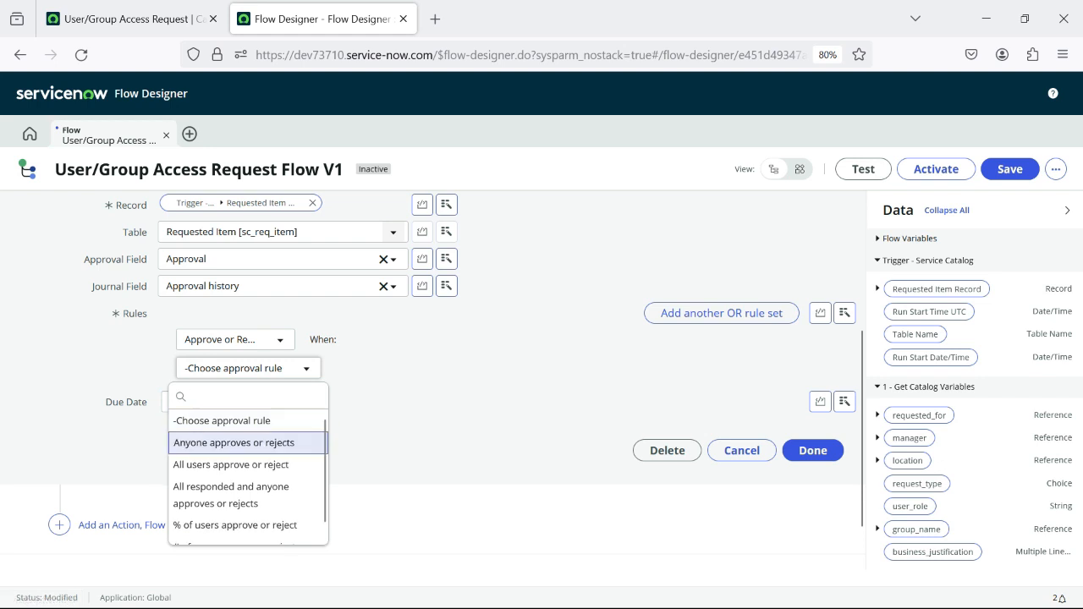
click(233, 443)
- Assign the manager from Get Catalog Variables as the rule's approver and finish the approval action
scroll(406, 440, up, 2)
click(576, 442)
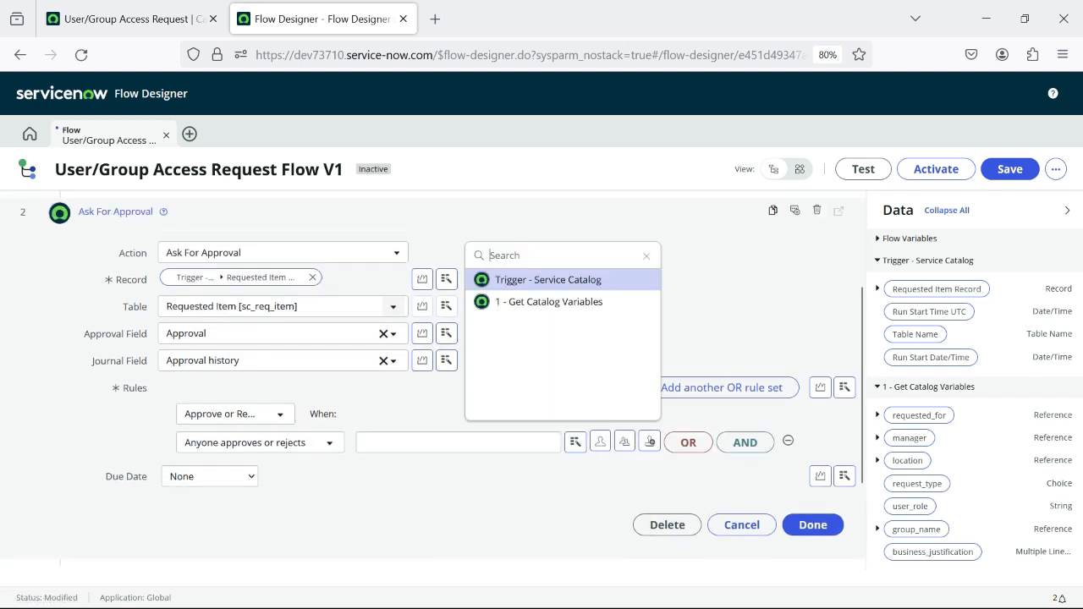
click(548, 301)
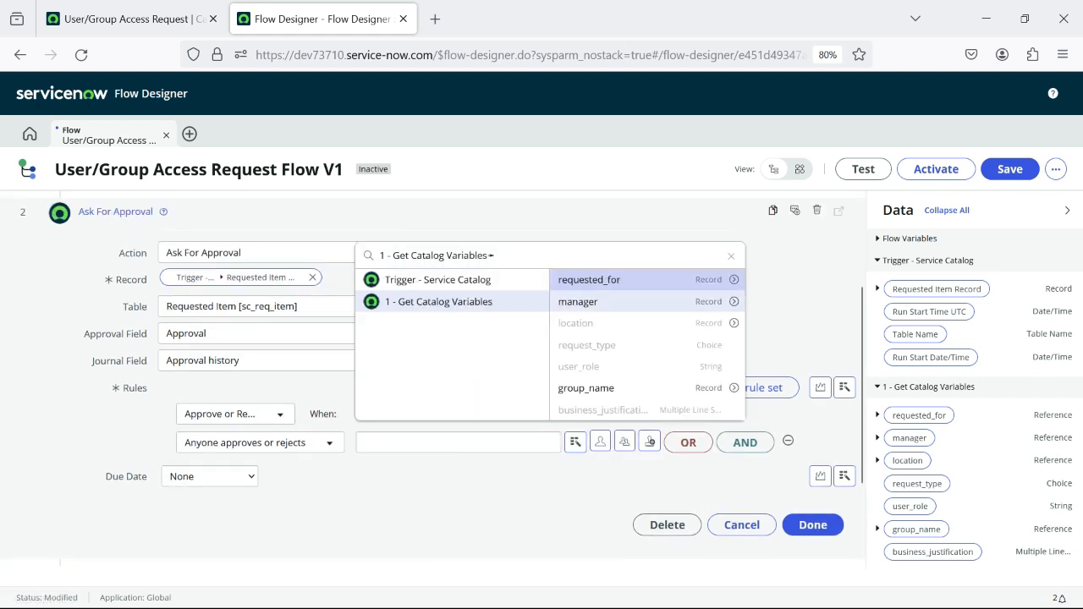
click(576, 300)
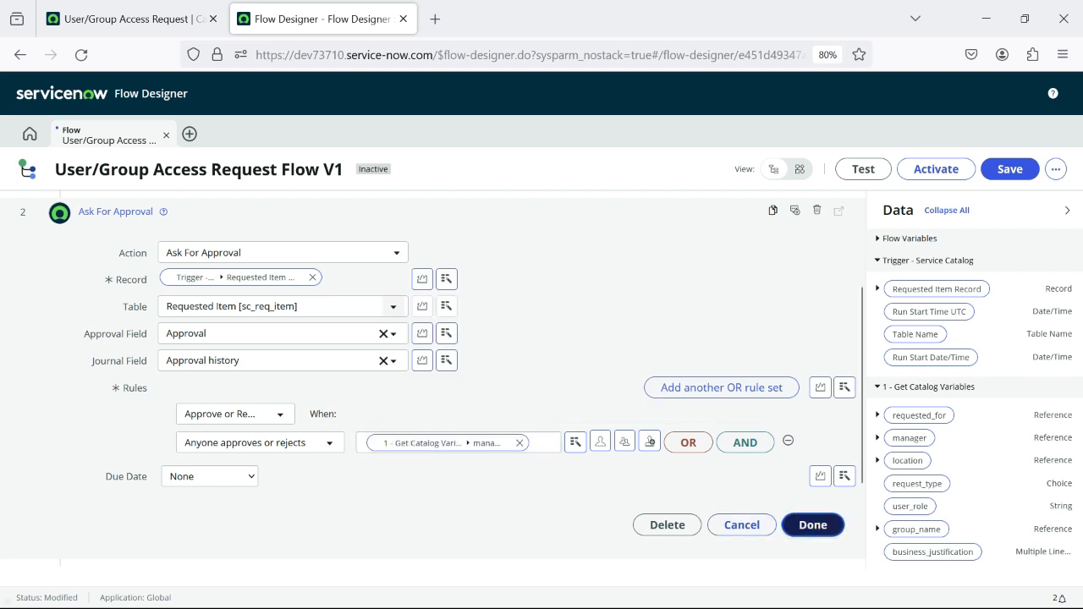
click(813, 525)
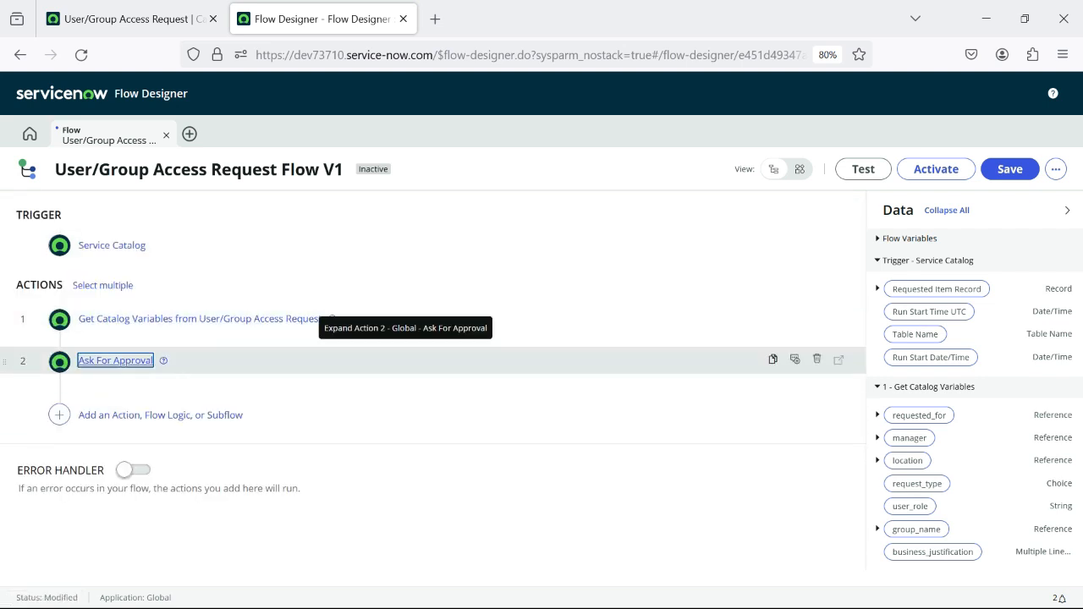
- Annotate the Ask For Approval action with "First Level Approval"
click(795, 360)
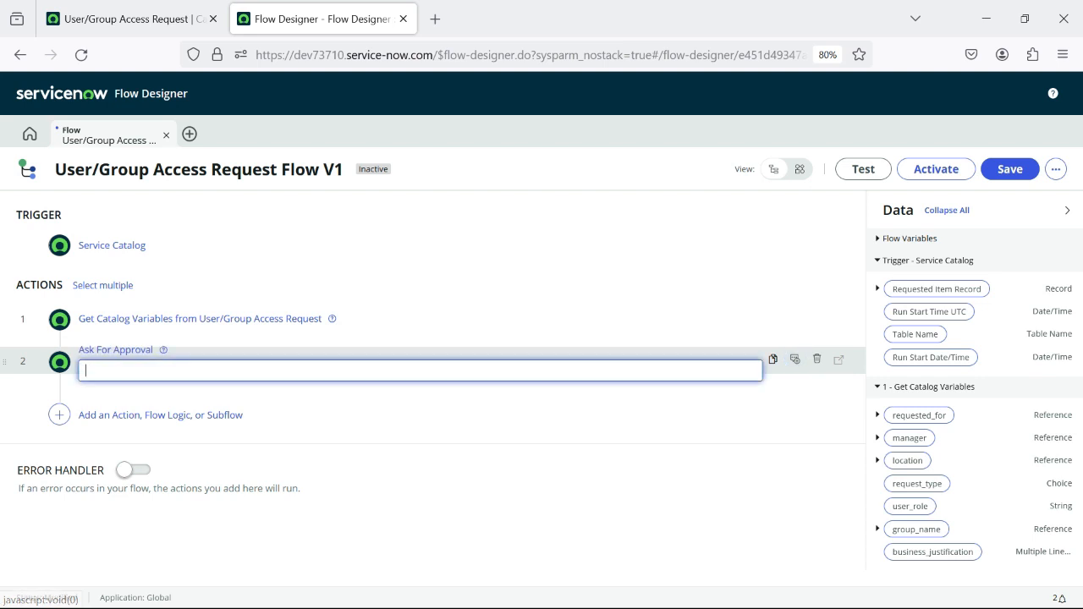
text(First Level)
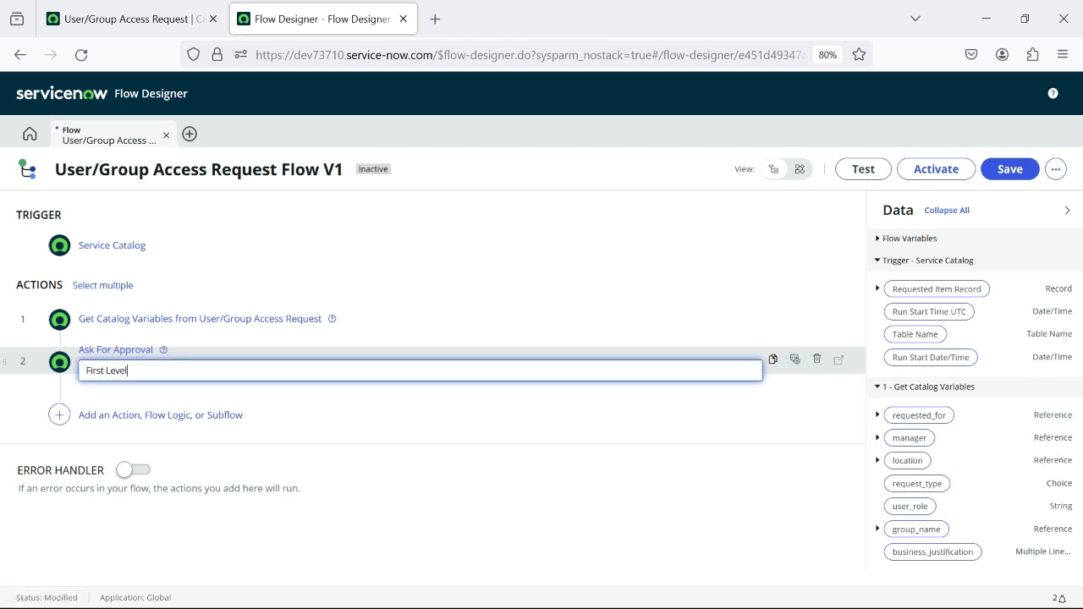
text( Approval)
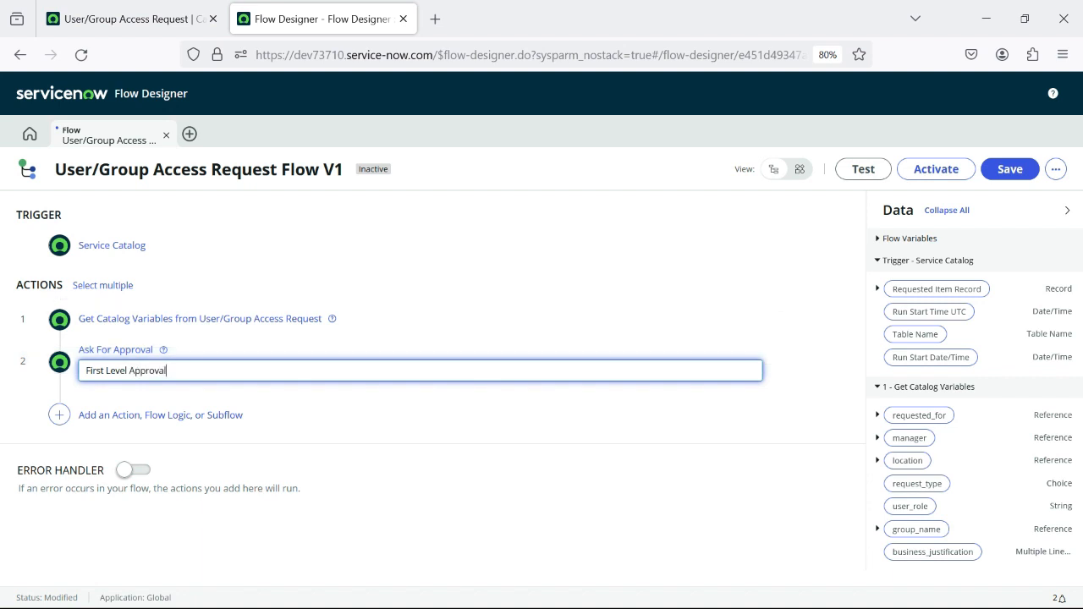
key(Return)
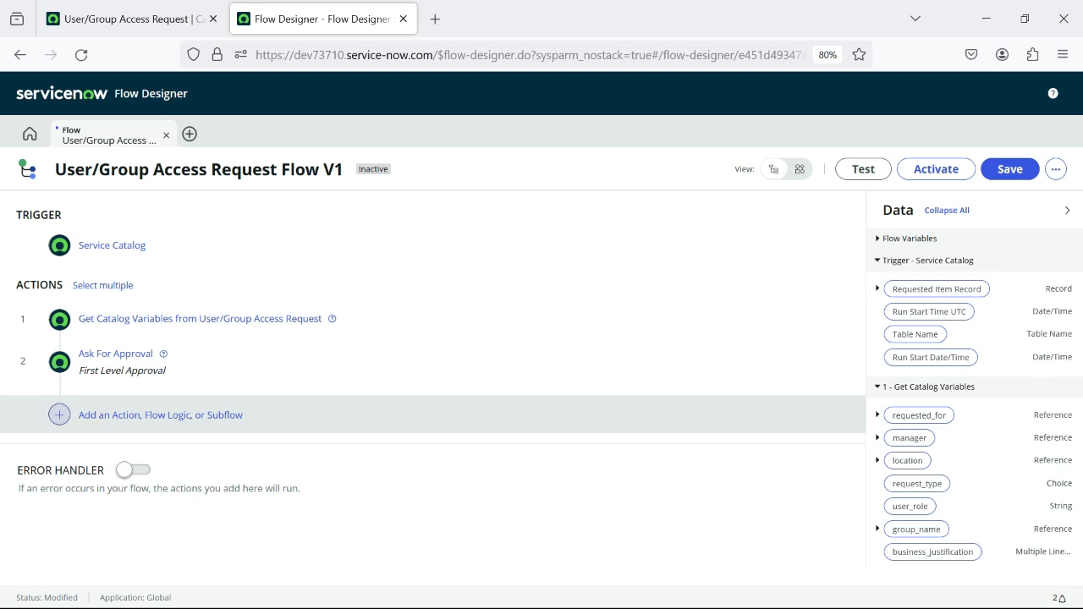
- Add an If flow logic after the approval with the condition that the Ask For Approval action's Approval State is Approved
click(211, 415)
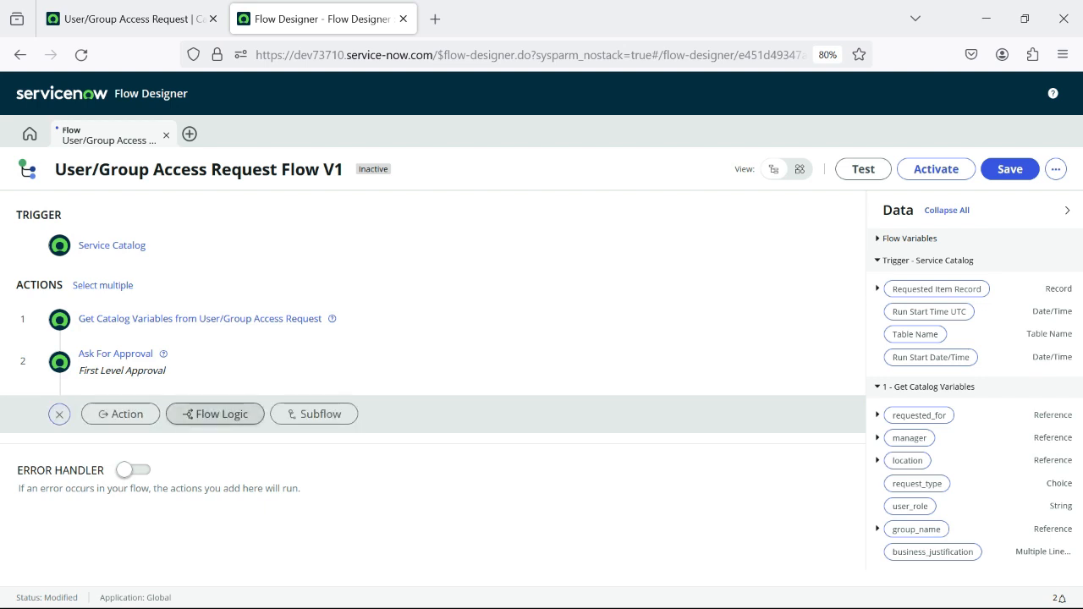
click(215, 414)
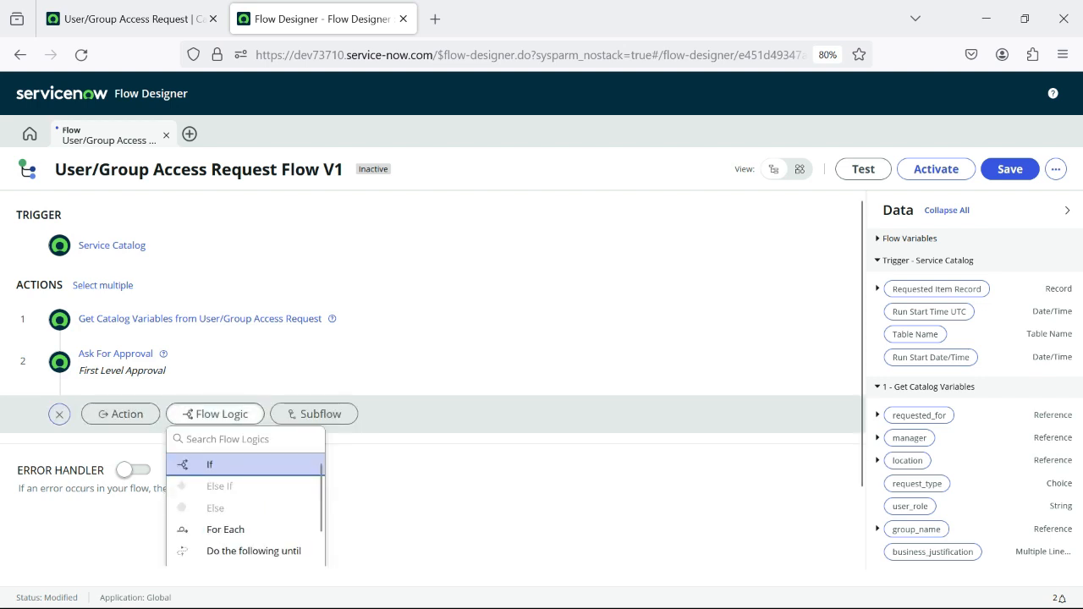
click(210, 464)
click(313, 472)
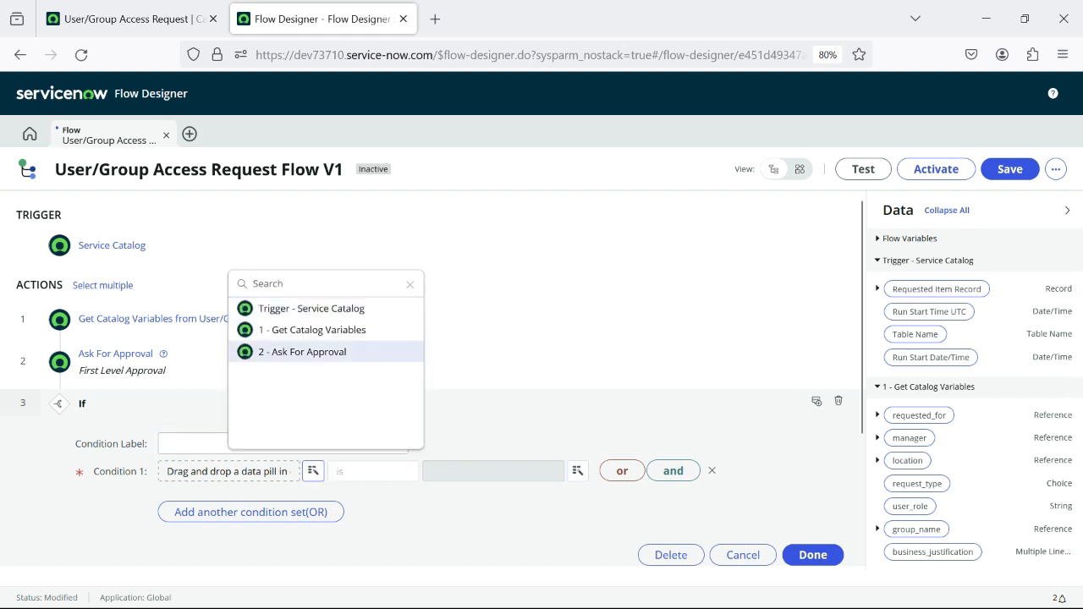
click(303, 352)
click(380, 308)
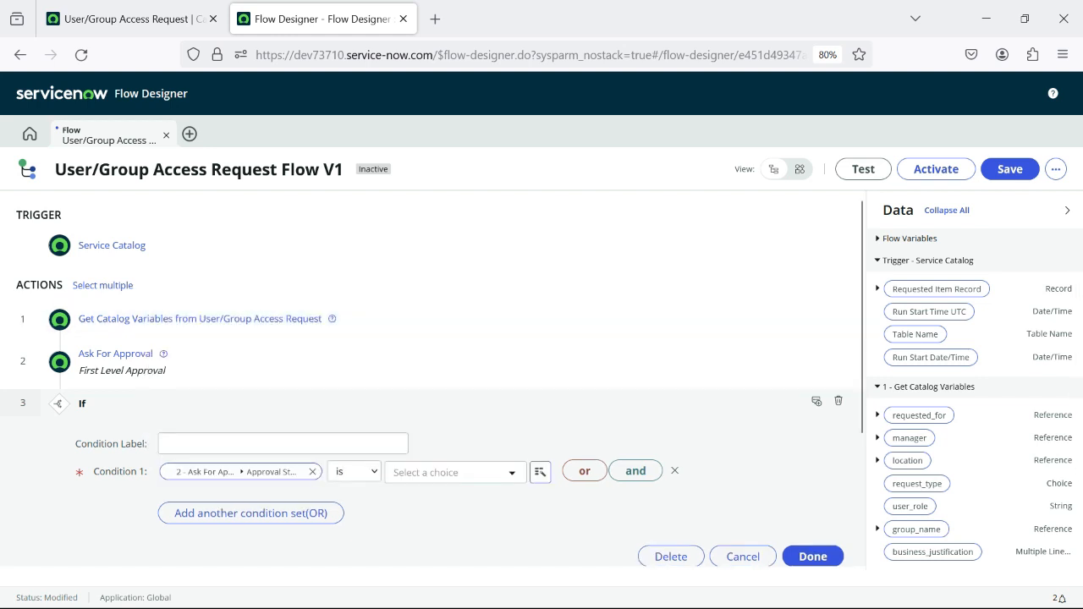
click(449, 472)
key(Return)
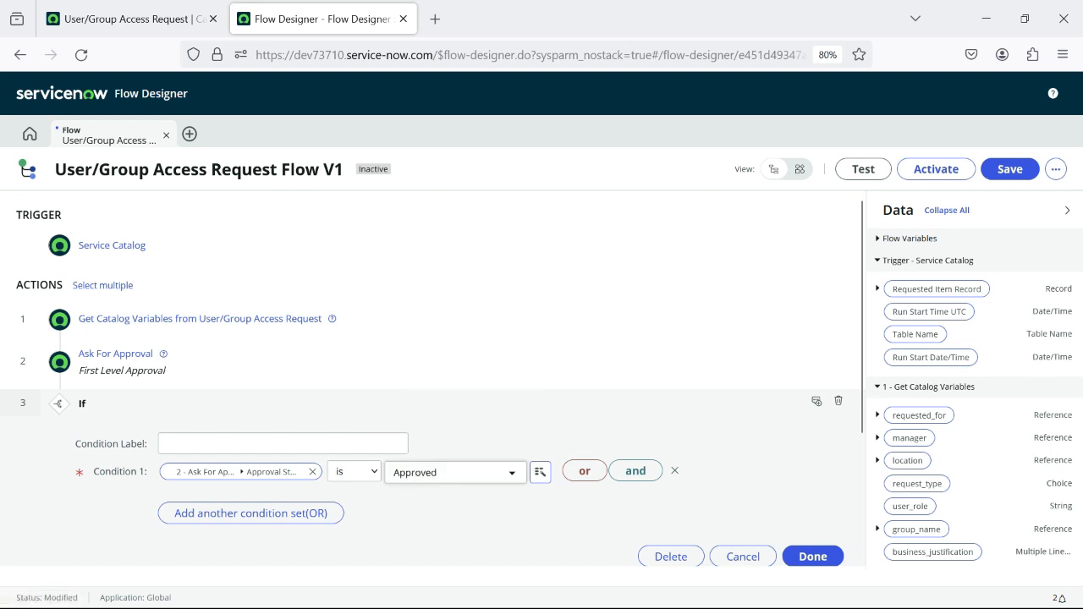
click(813, 556)
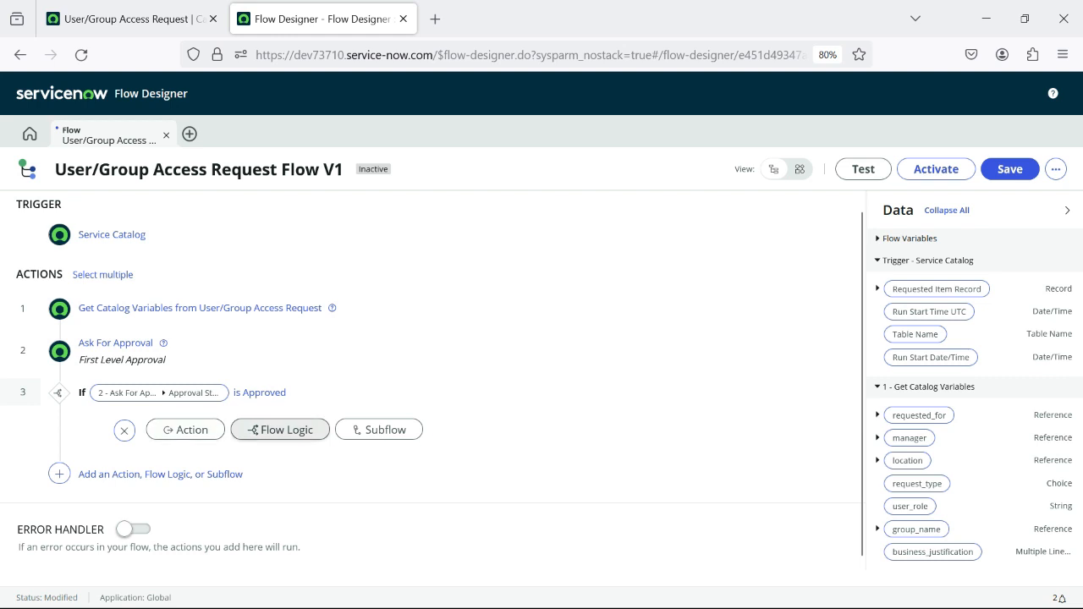
- Nest an If inside the Approved branch with the condition that request_type from Get Catalog Variables is User Provision
click(281, 430)
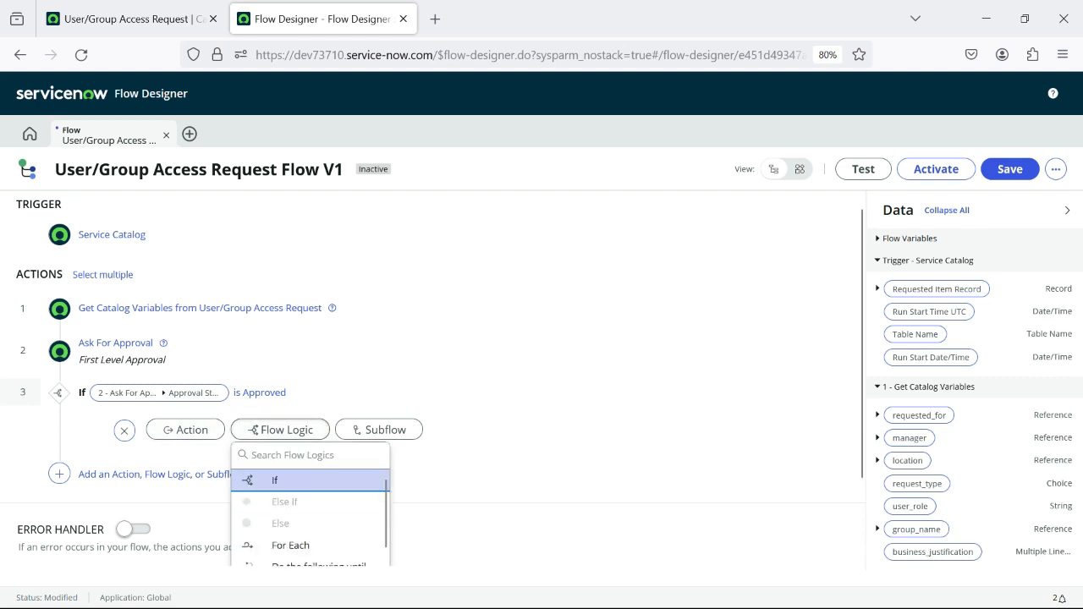
click(286, 479)
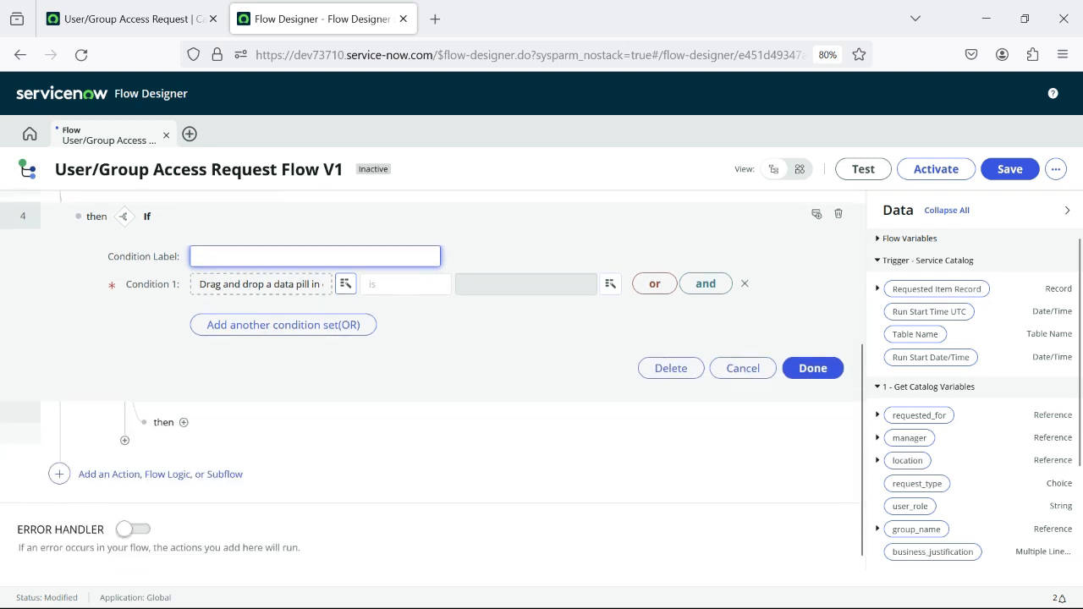
scroll(287, 402, up, 1)
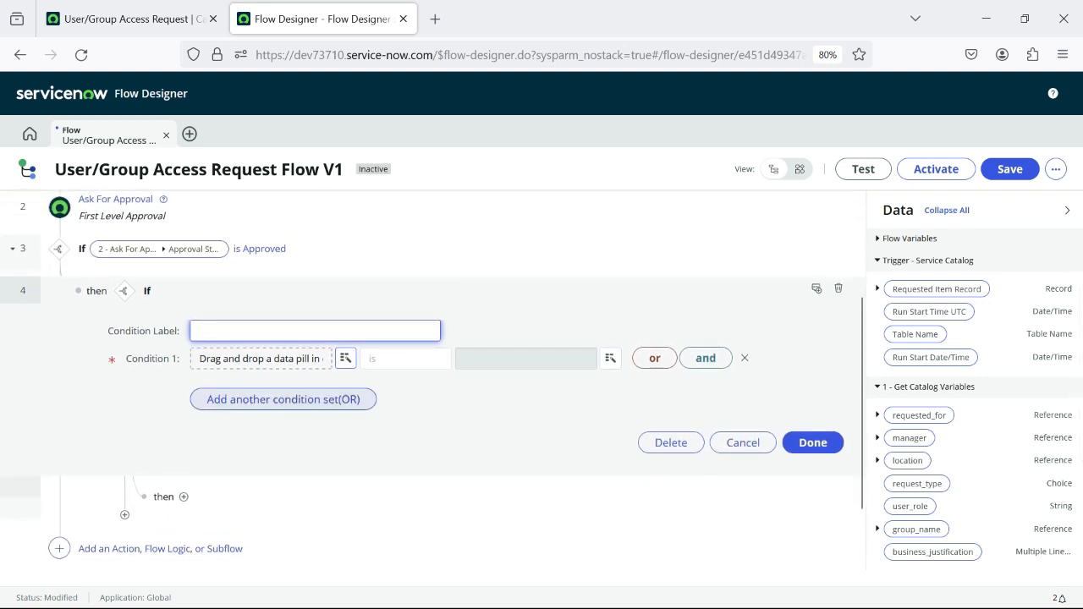
scroll(433, 378, up, 1)
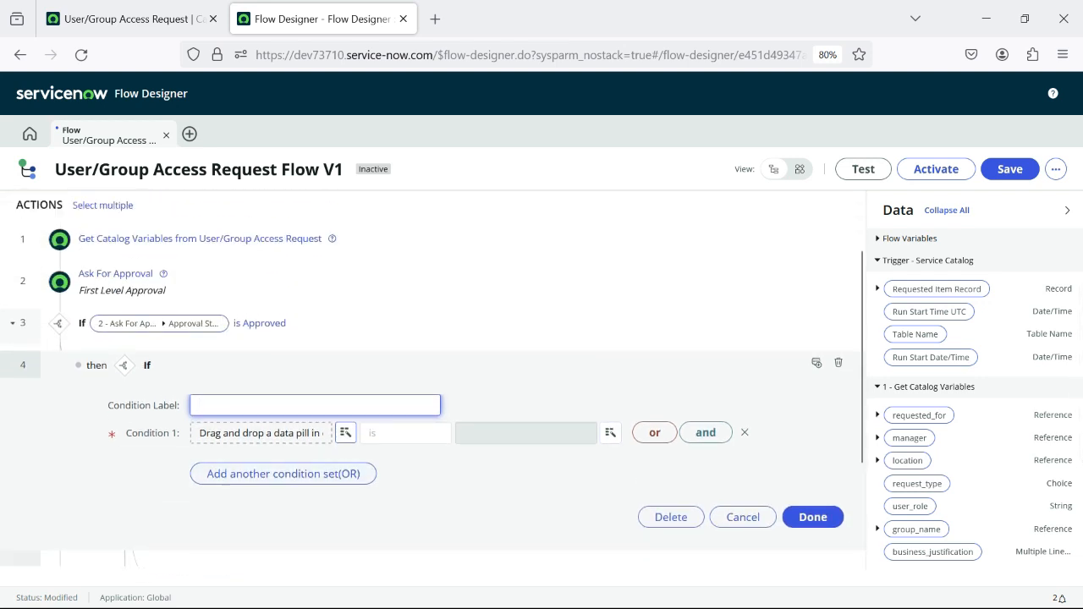
click(345, 433)
click(344, 293)
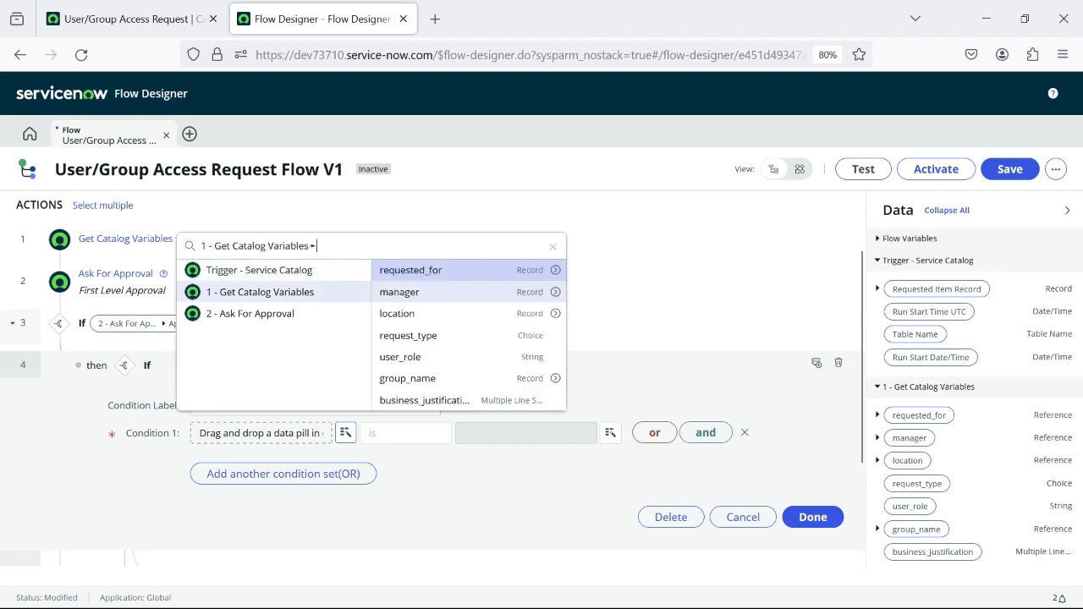
click(408, 335)
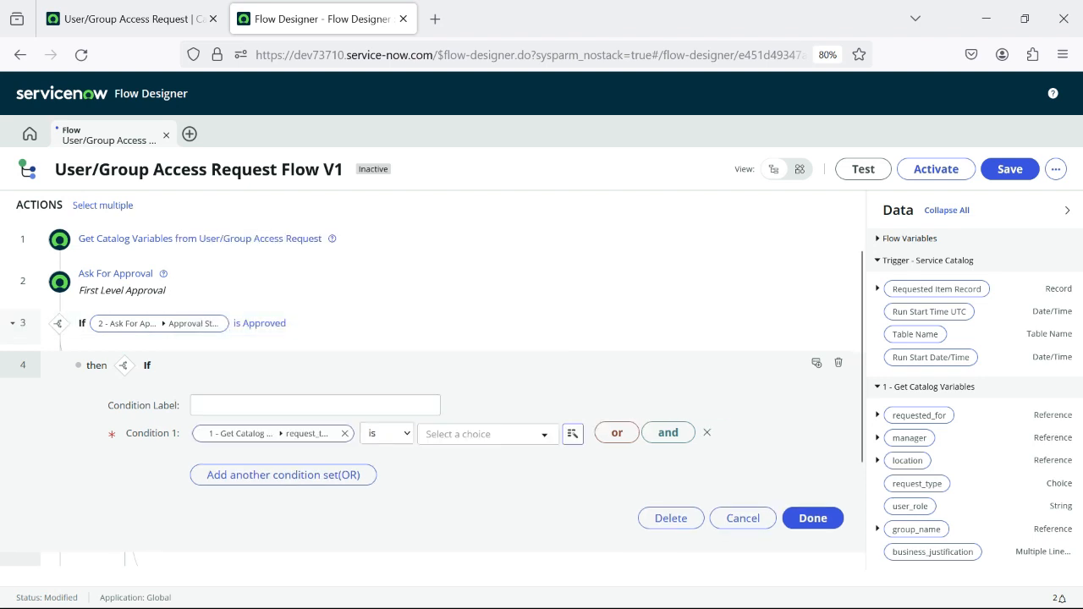
click(482, 433)
click(454, 478)
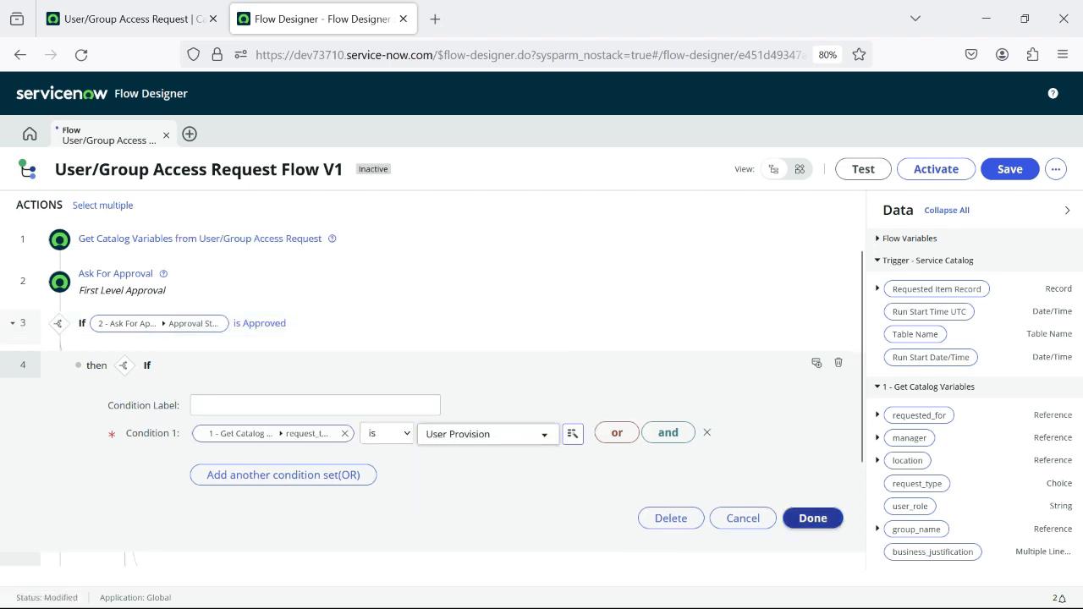
click(812, 518)
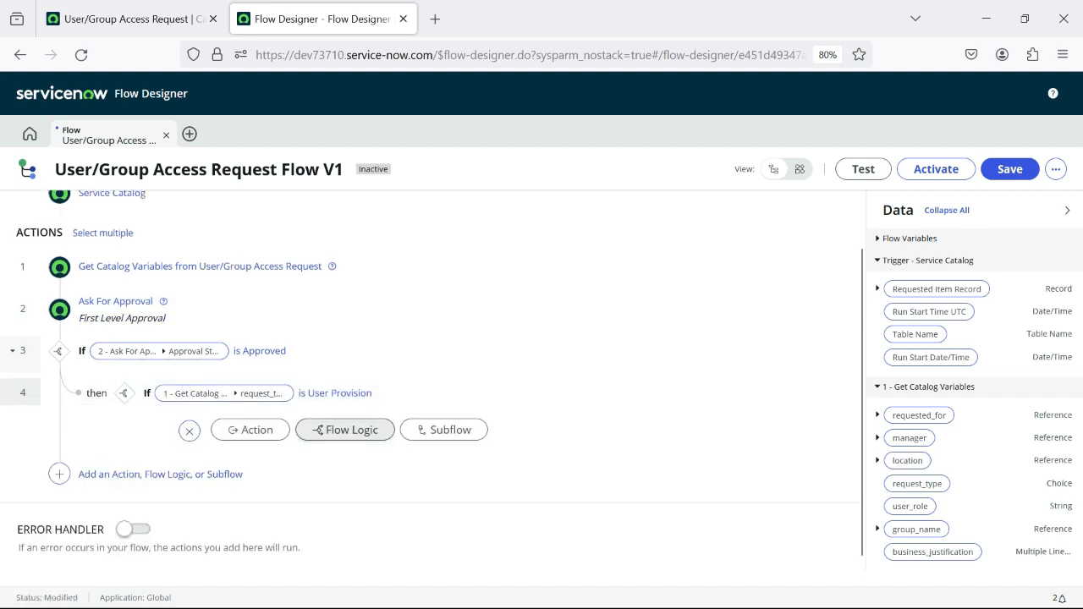
- Add a Create Catalog Task action under the User Provision condition, using the trigger's Requested Item Record as its requested item
click(251, 430)
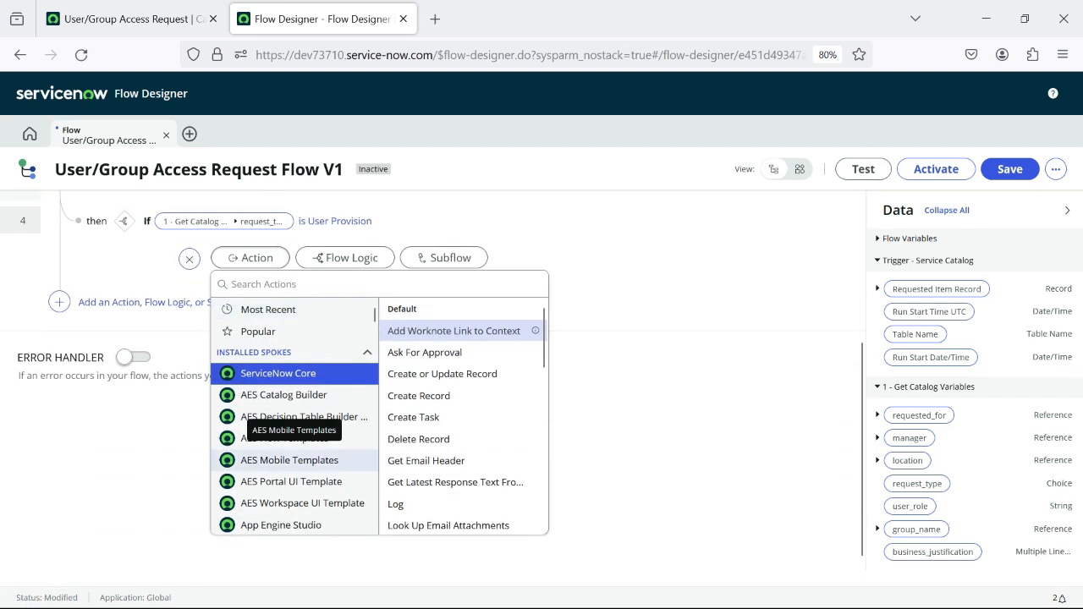
scroll(431, 469, down, 5)
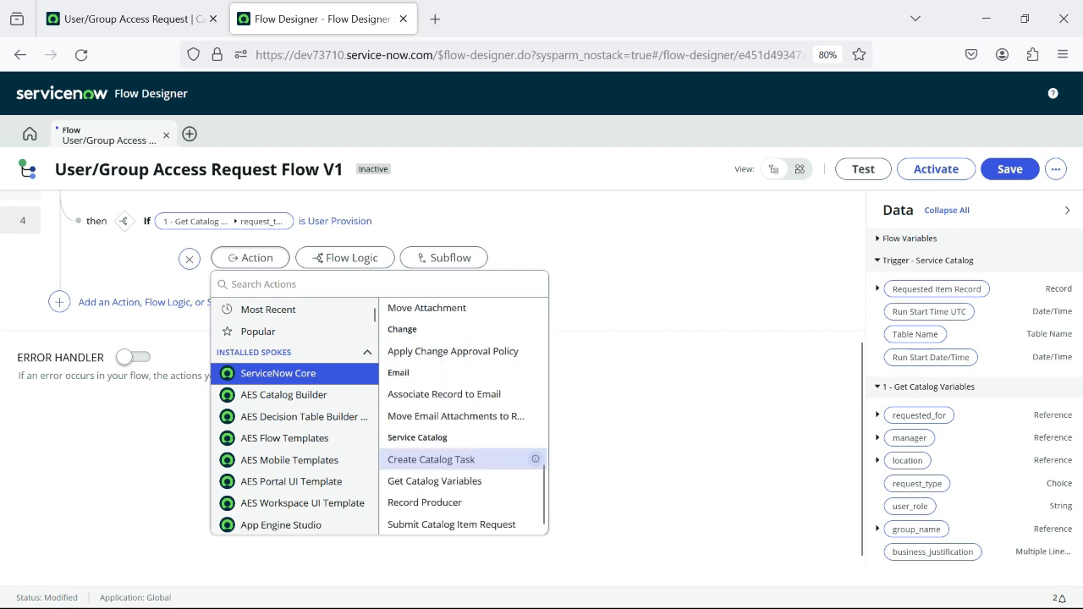
click(431, 460)
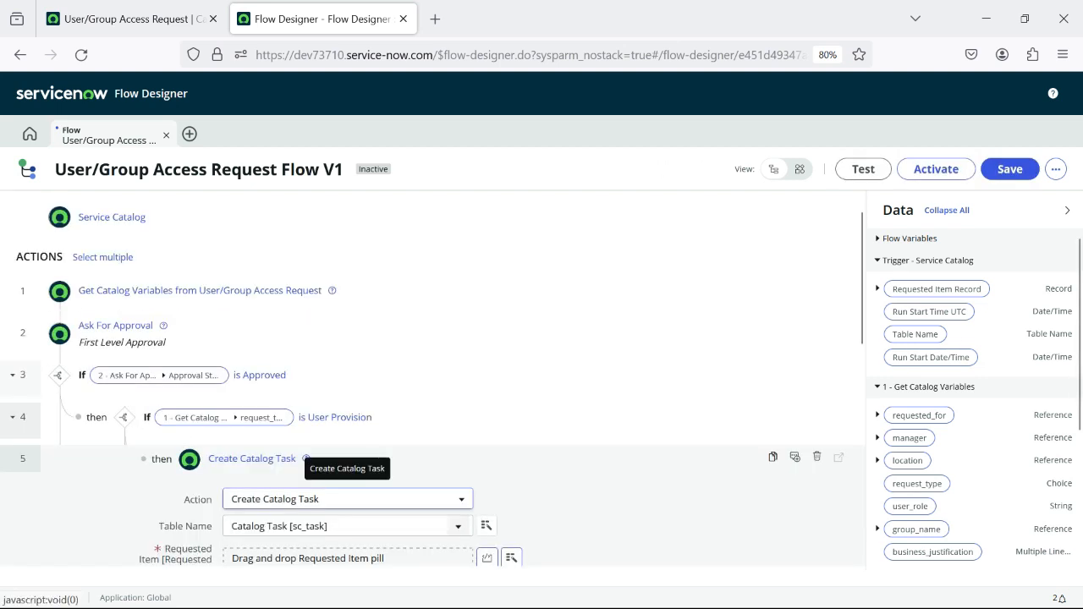
scroll(431, 378, down, 3)
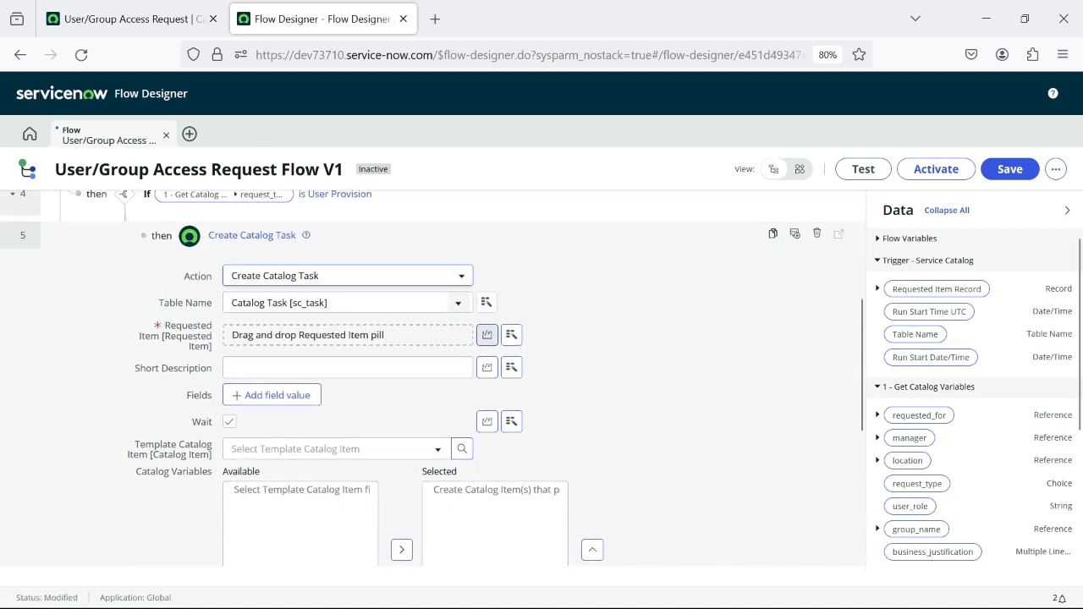
click(512, 335)
click(525, 386)
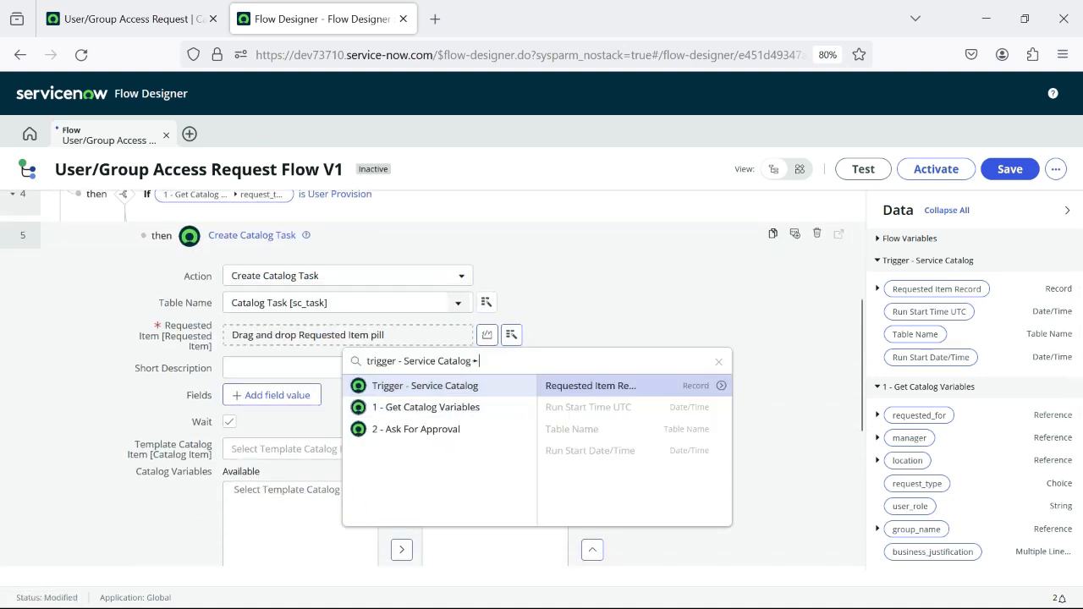
click(590, 386)
- Set the catalog task's short description to "User Provision Task" and finish the action
scroll(584, 386, down, 2)
scroll(431, 378, up, 2)
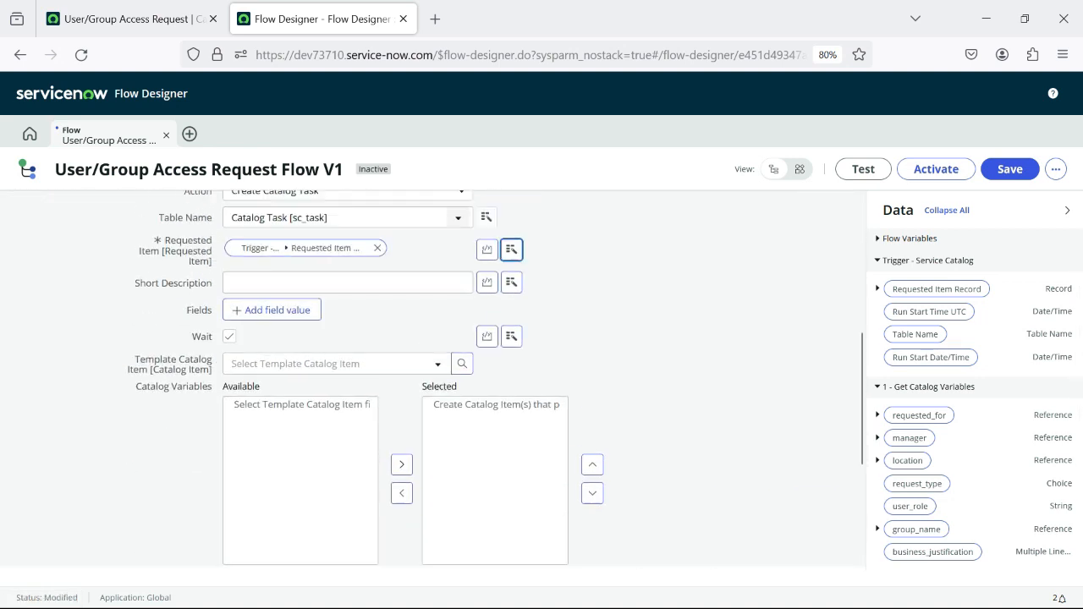
text(User Pr)
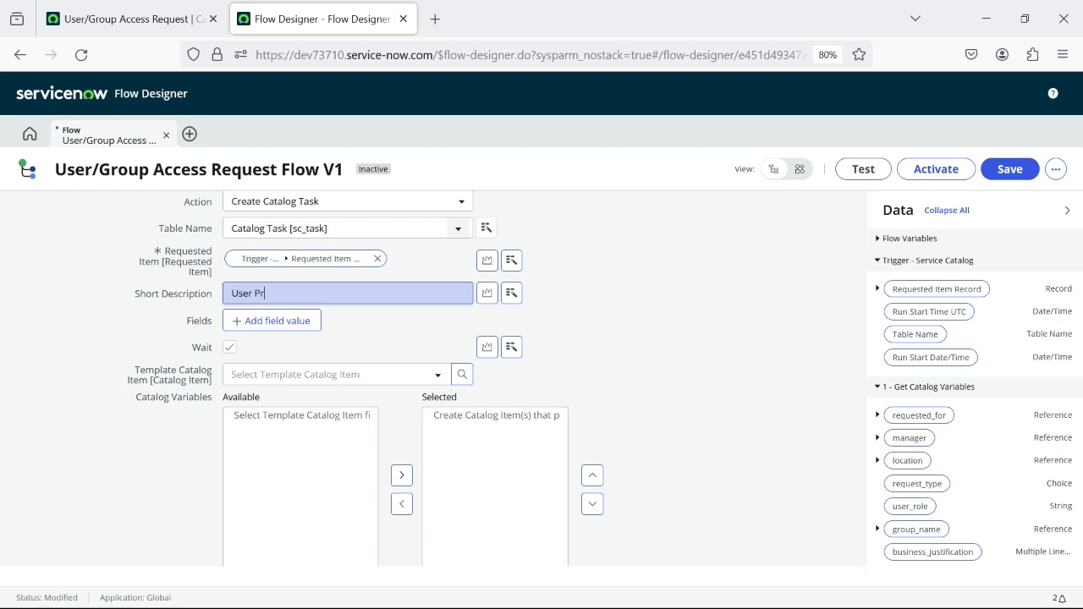
text(ovision Task)
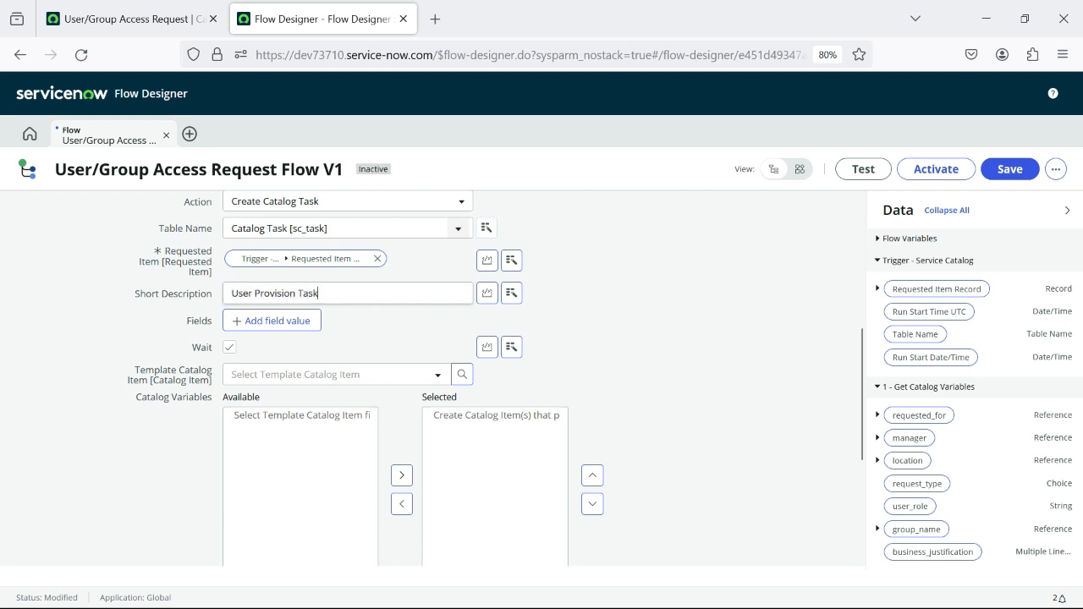
scroll(815, 389, down, 3)
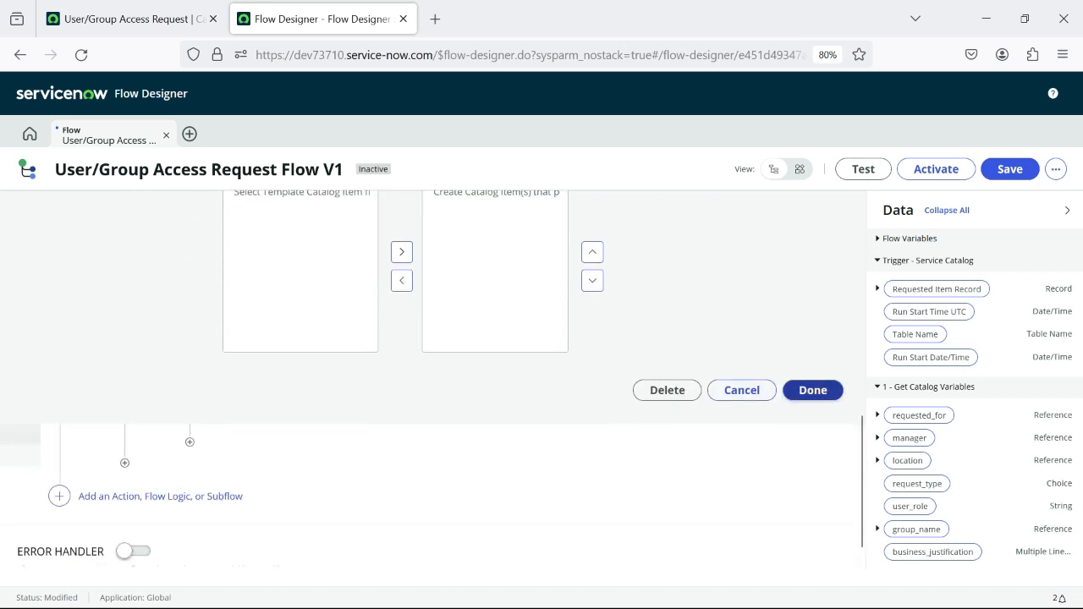
click(815, 390)
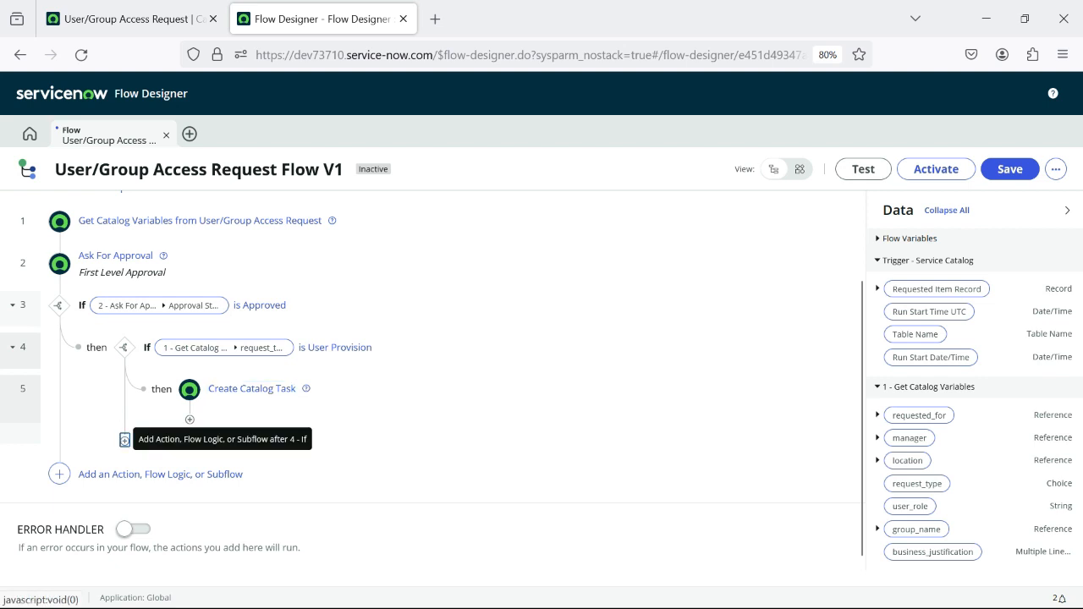
- Add a second If after the User Provision branch with the condition that request_type from Get Catalog Variables is Group Provision
click(124, 441)
click(187, 431)
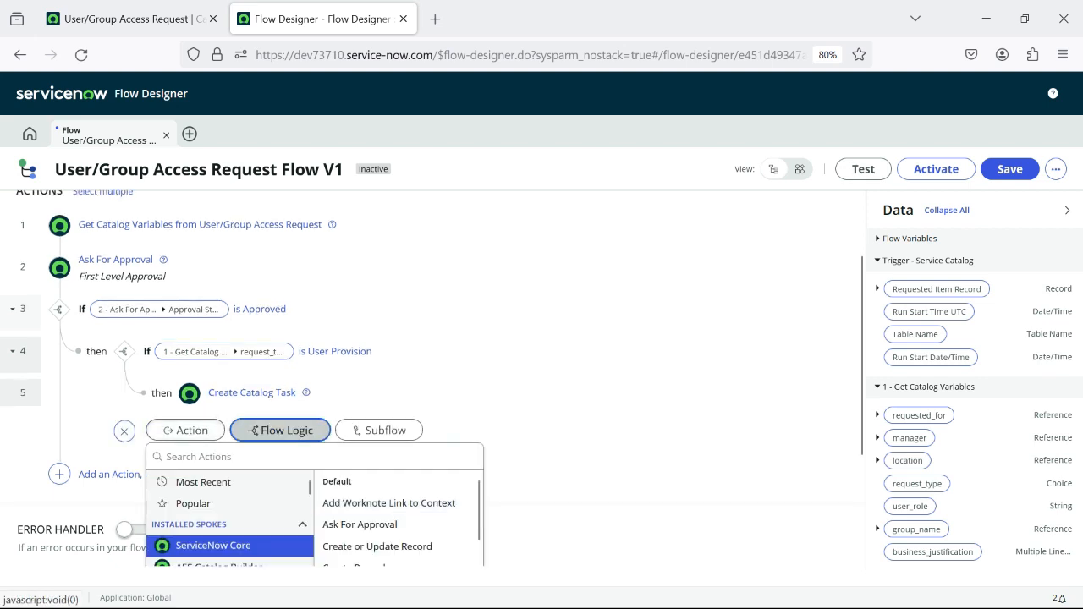
click(280, 431)
click(274, 480)
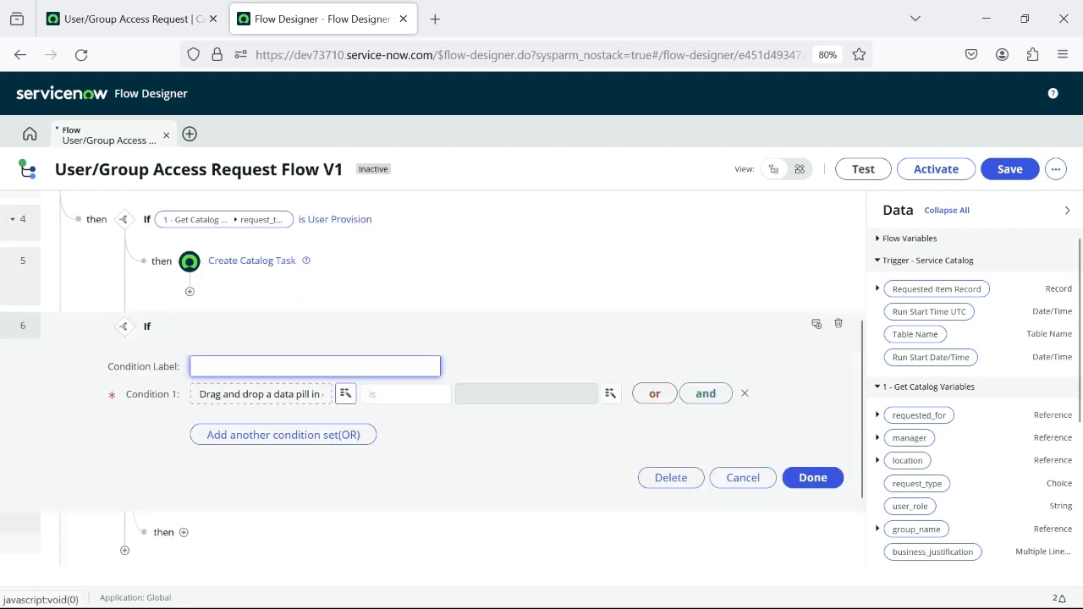
click(346, 377)
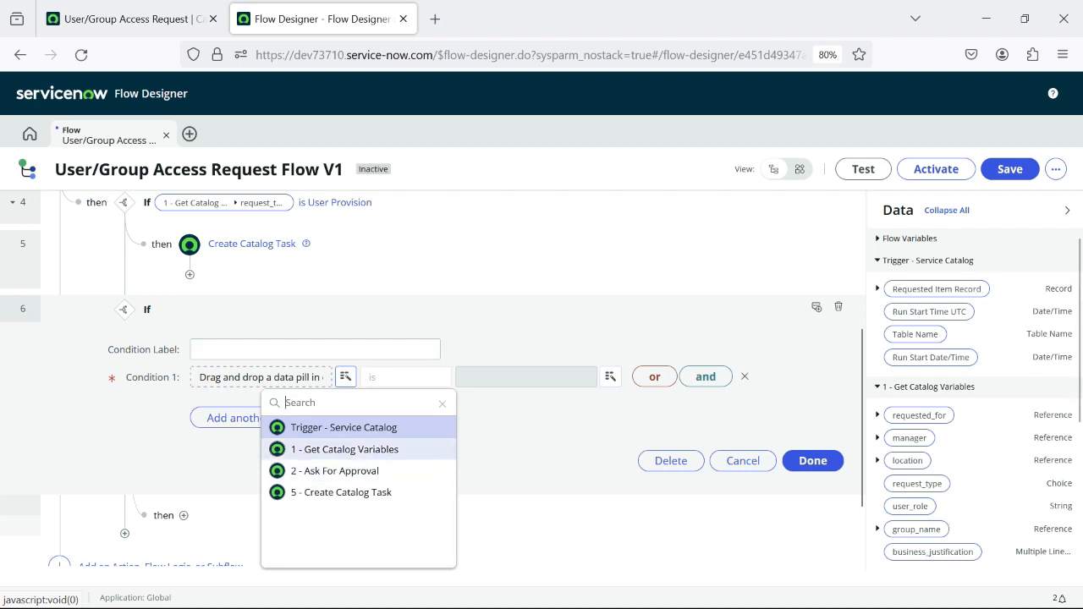
click(260, 449)
click(408, 492)
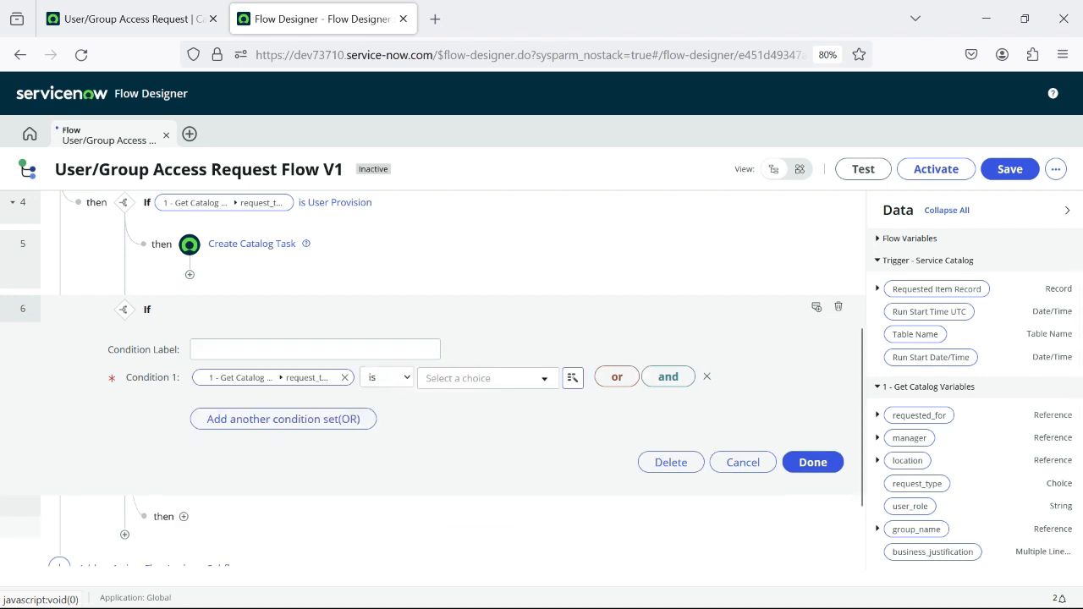
click(489, 378)
click(471, 444)
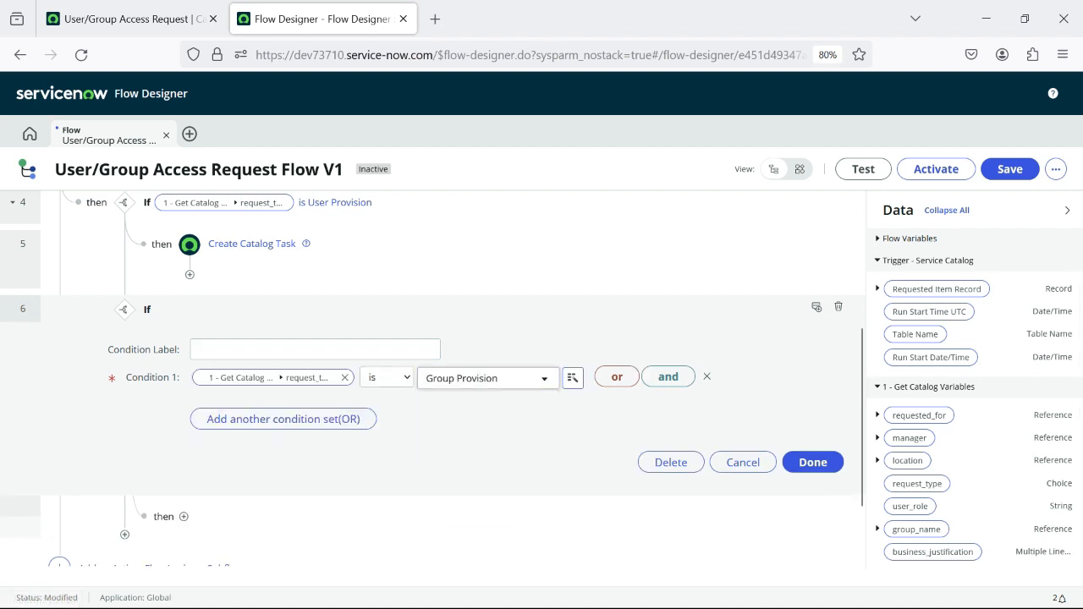
click(812, 462)
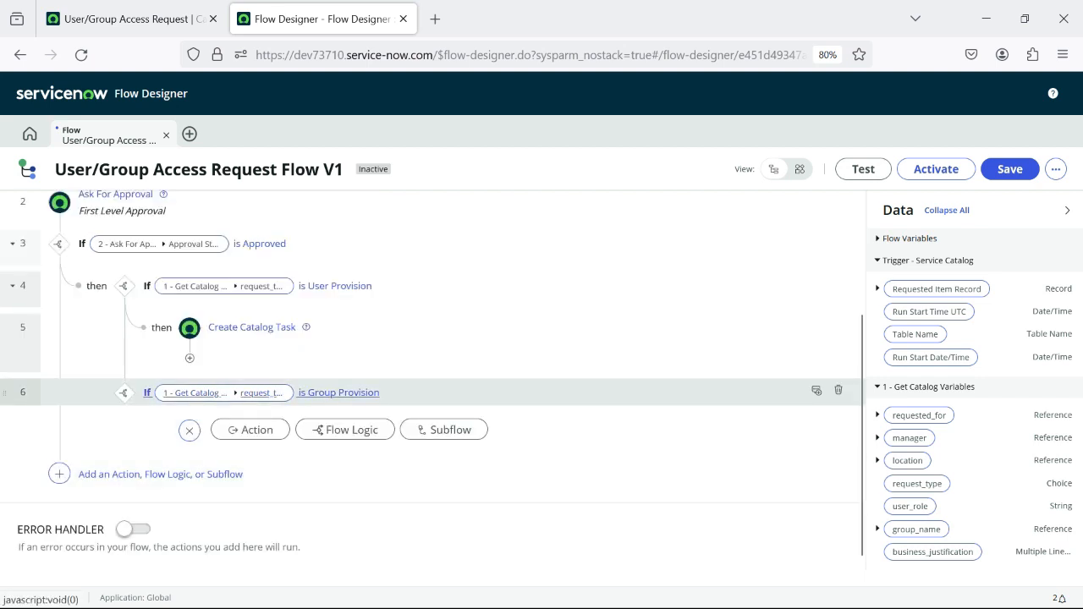
- Add an Ask For Approval action under the Group Provision condition, using the trigger's Requested Item Record as its record
click(250, 430)
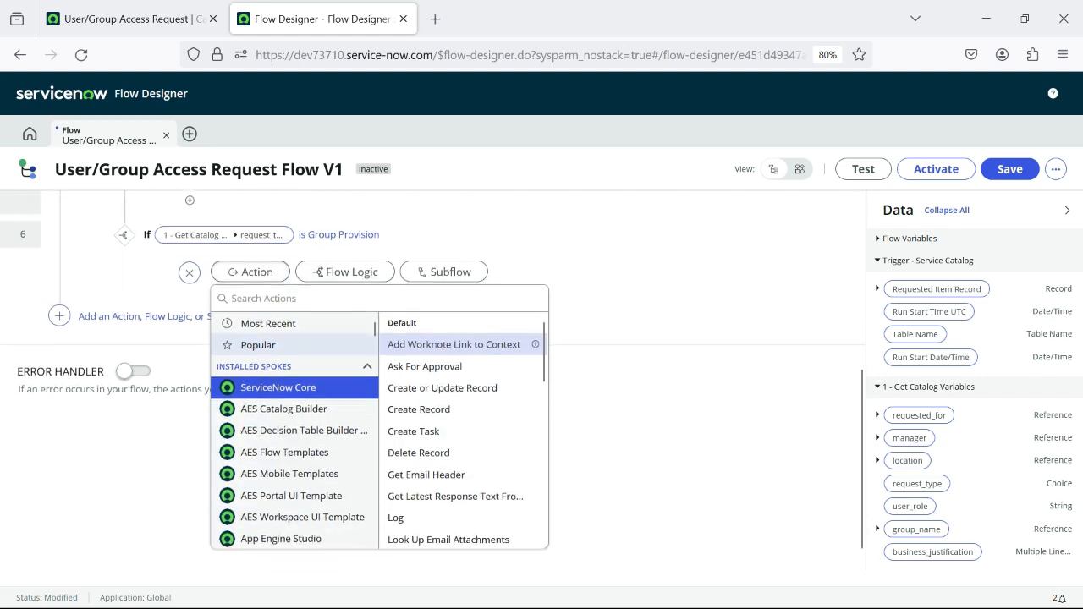
click(425, 353)
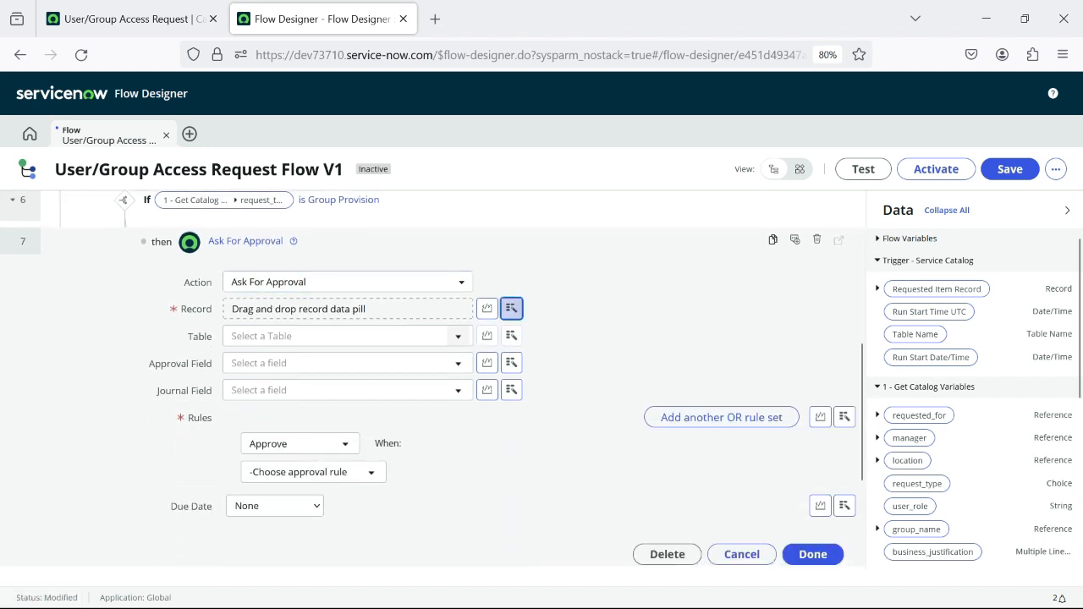
click(511, 309)
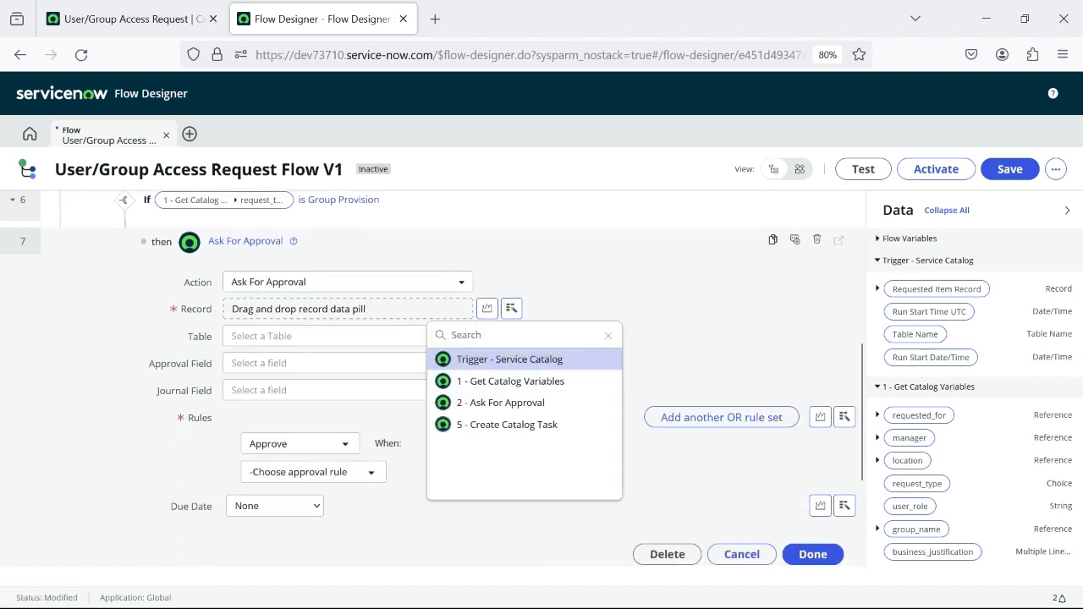
click(510, 360)
click(591, 360)
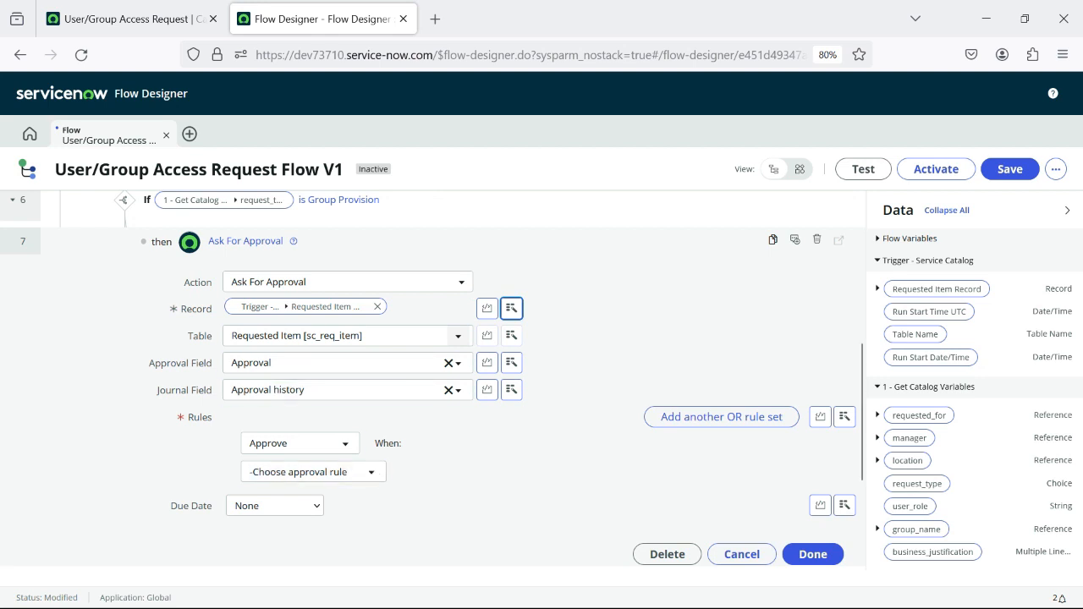
scroll(356, 542, up, 3)
scroll(355, 423, down, 3)
- Set the Group Provision approval's rule to Approve or Reject when anyone approves or rejects
click(300, 443)
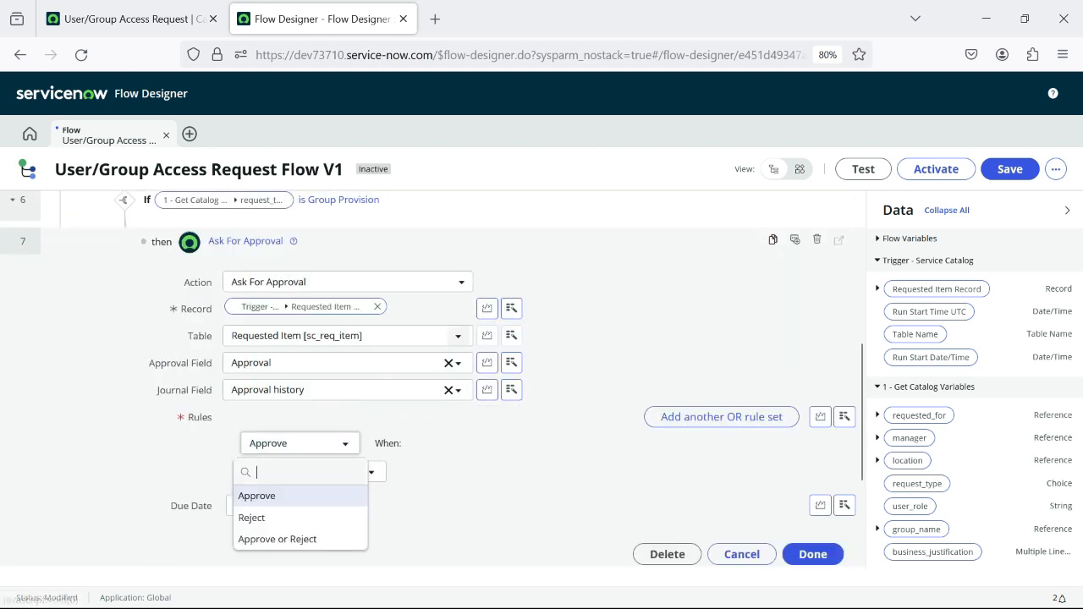
click(278, 540)
click(313, 471)
scroll(305, 381, down, 1)
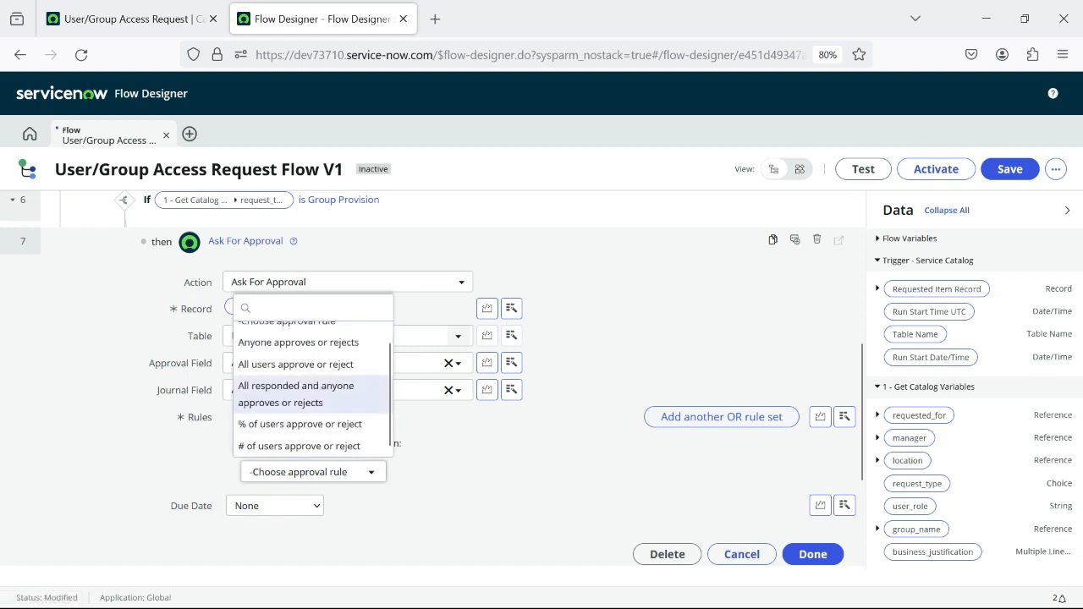
click(299, 343)
- Assign the Manager of group_name from Get Catalog Variables as the approver in the Group Provision approval rule
click(576, 471)
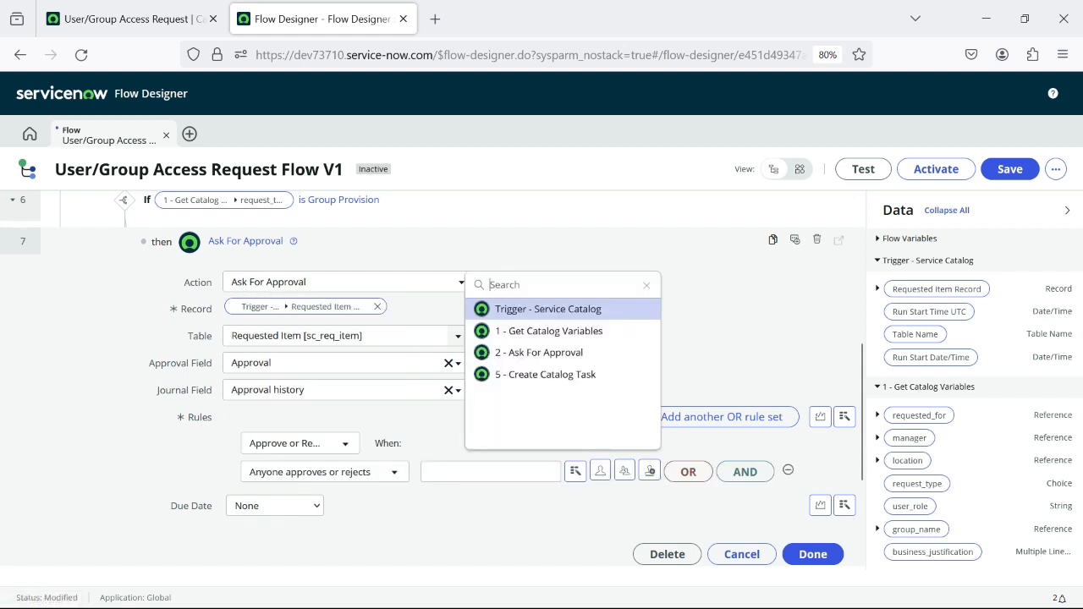
click(580, 331)
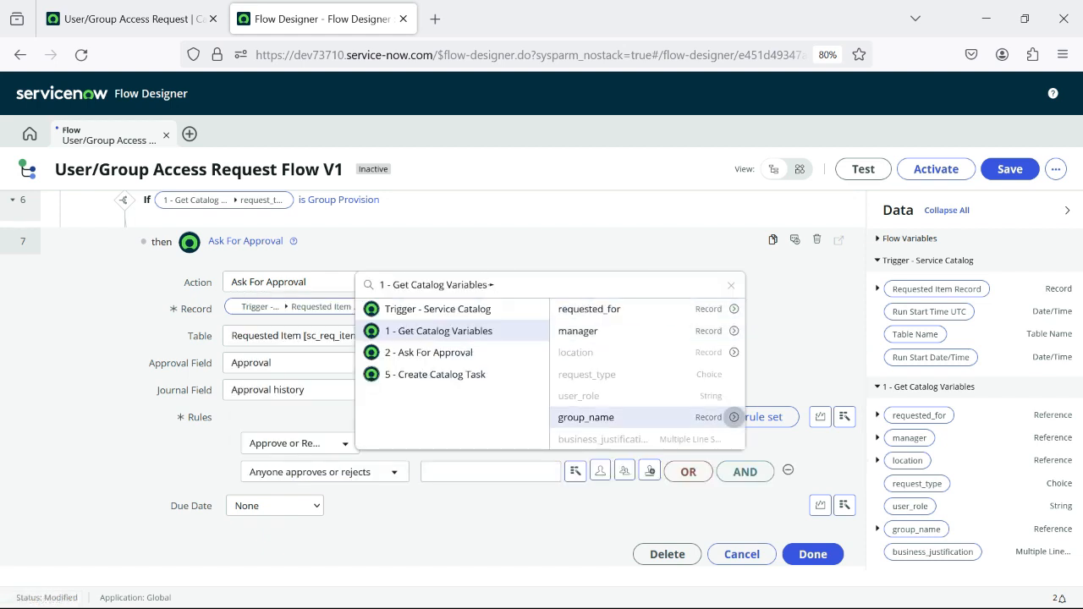
click(734, 417)
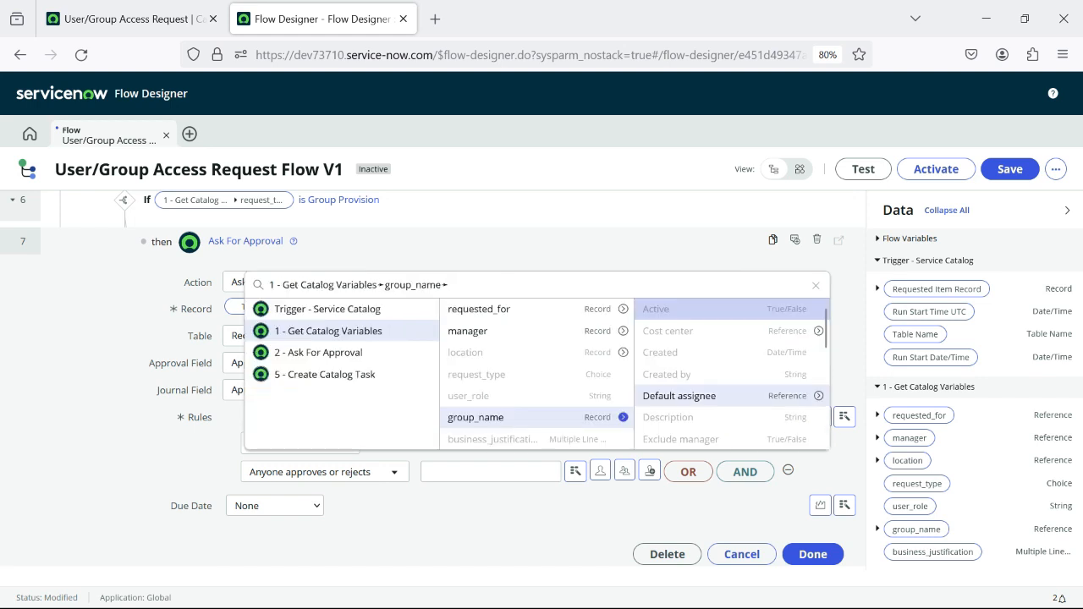
scroll(732, 372, down, 5)
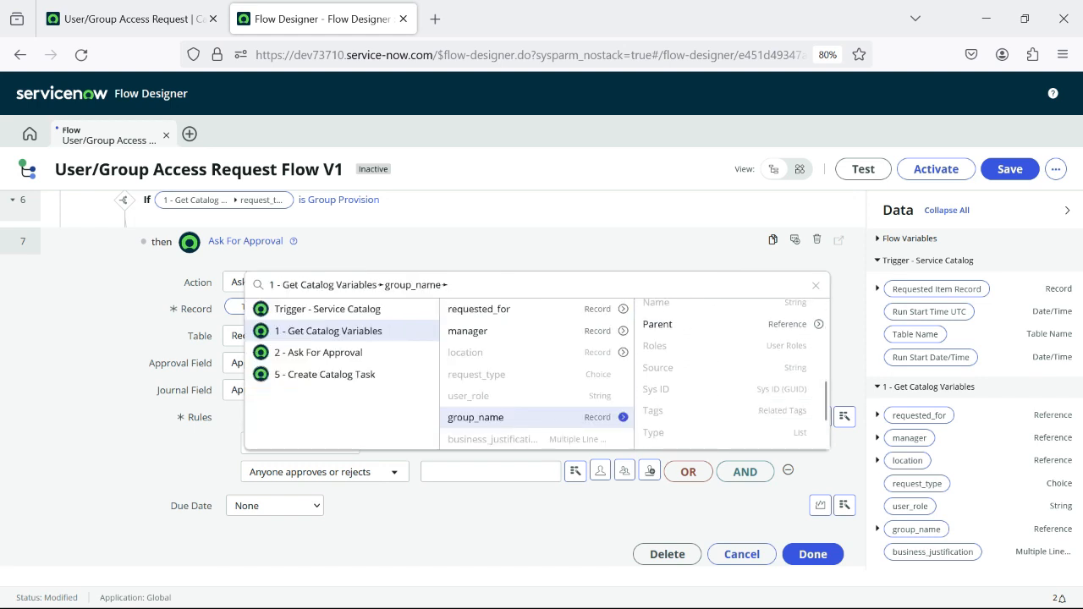
scroll(732, 373, up, 3)
click(662, 430)
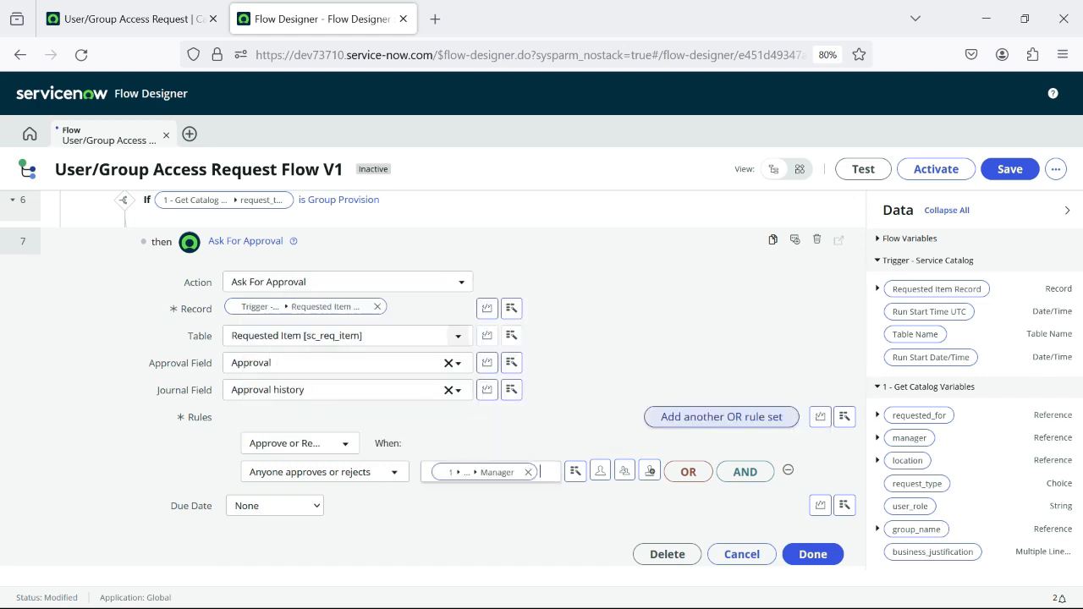
- Check the Group Provision approval's settings and finish the Ask For Approval action
scroll(449, 360, down, 2)
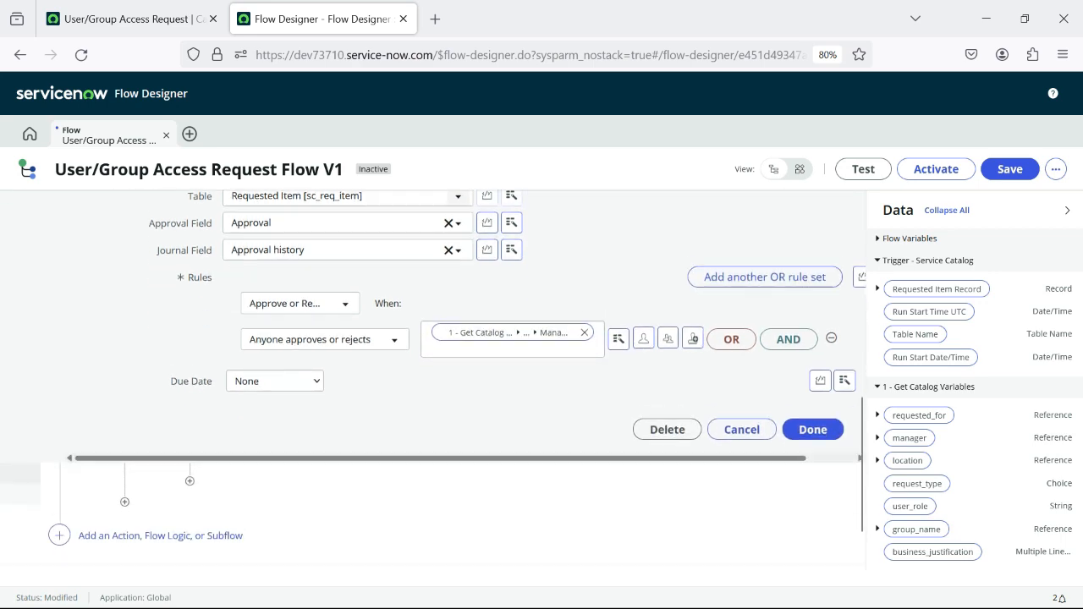
scroll(449, 360, up, 3)
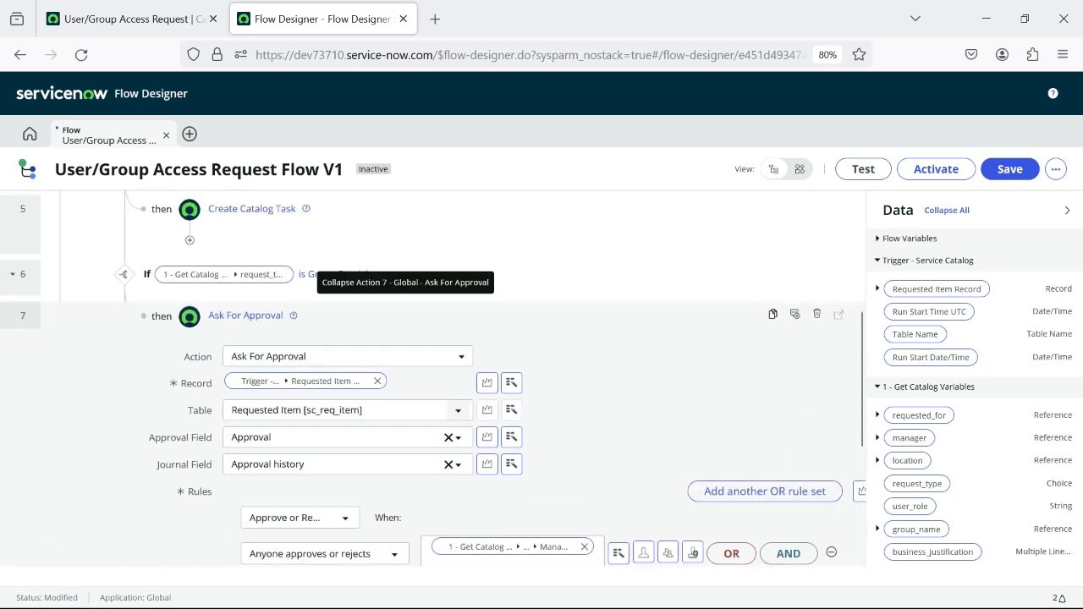
scroll(406, 315, down, 2)
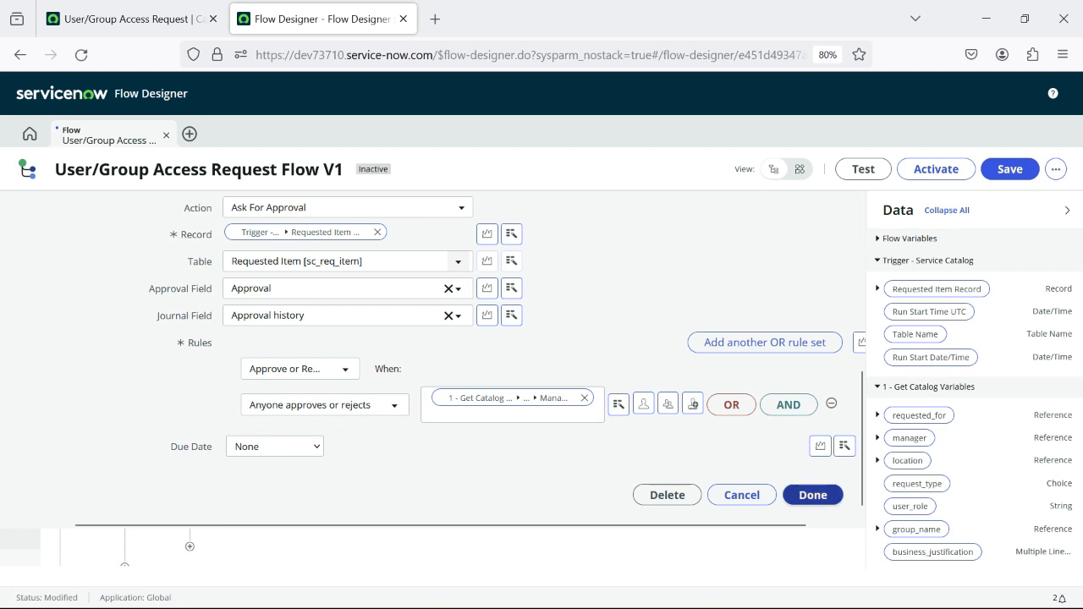
click(813, 496)
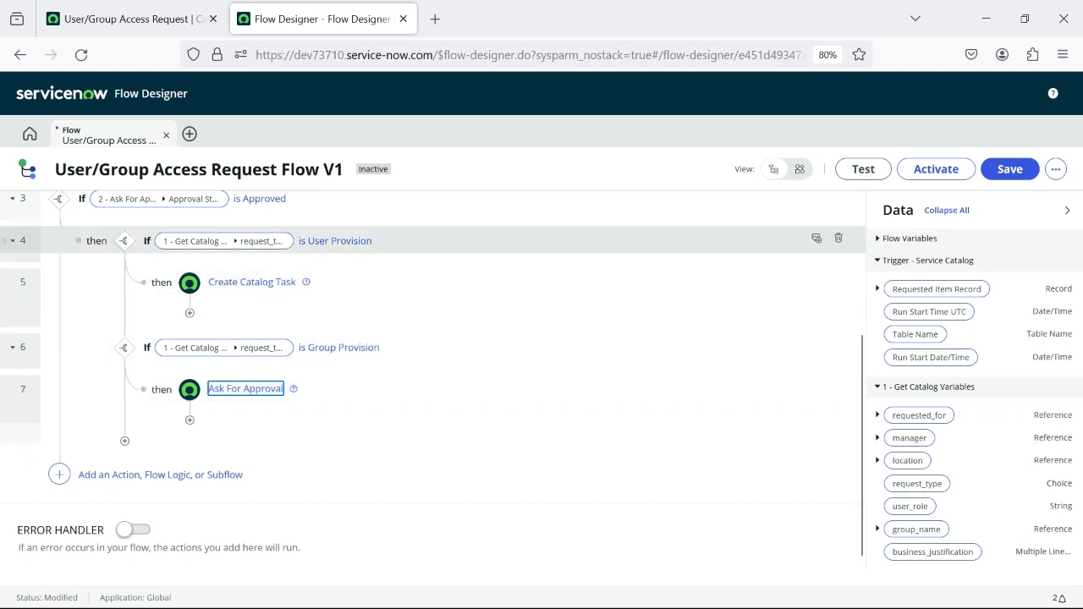
- Add an If flow logic directly after the Group Provision branch's Ask For Approval action
click(190, 420)
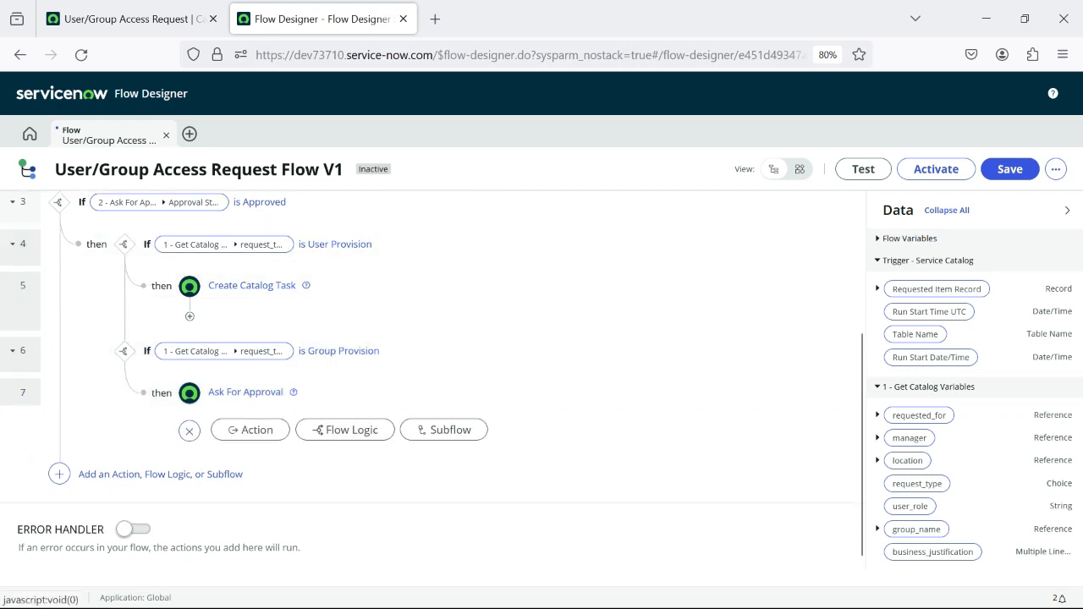
click(249, 430)
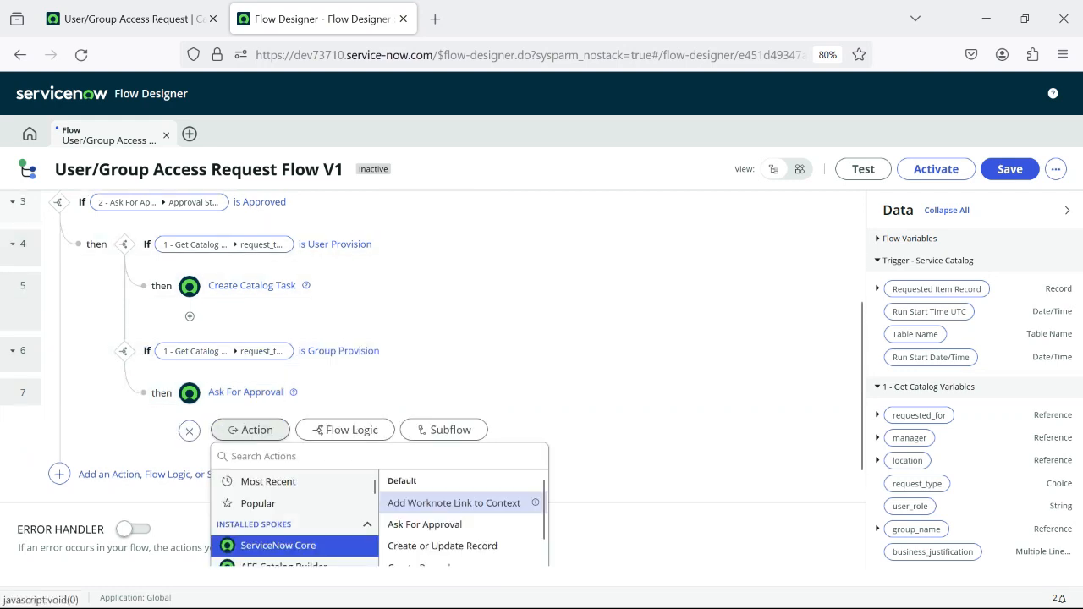
click(345, 430)
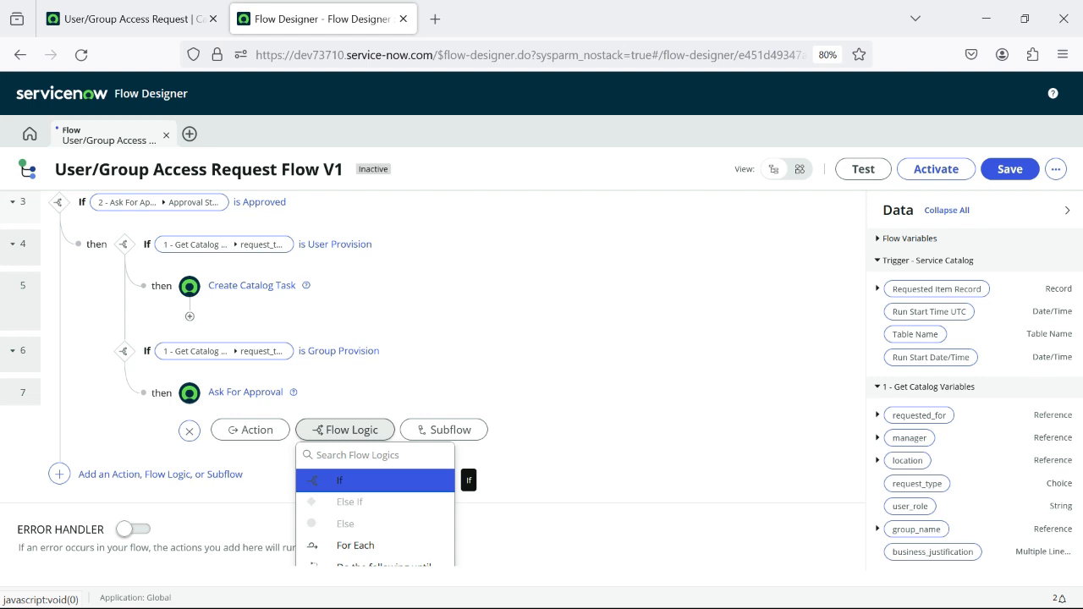
scroll(364, 542, down, 3)
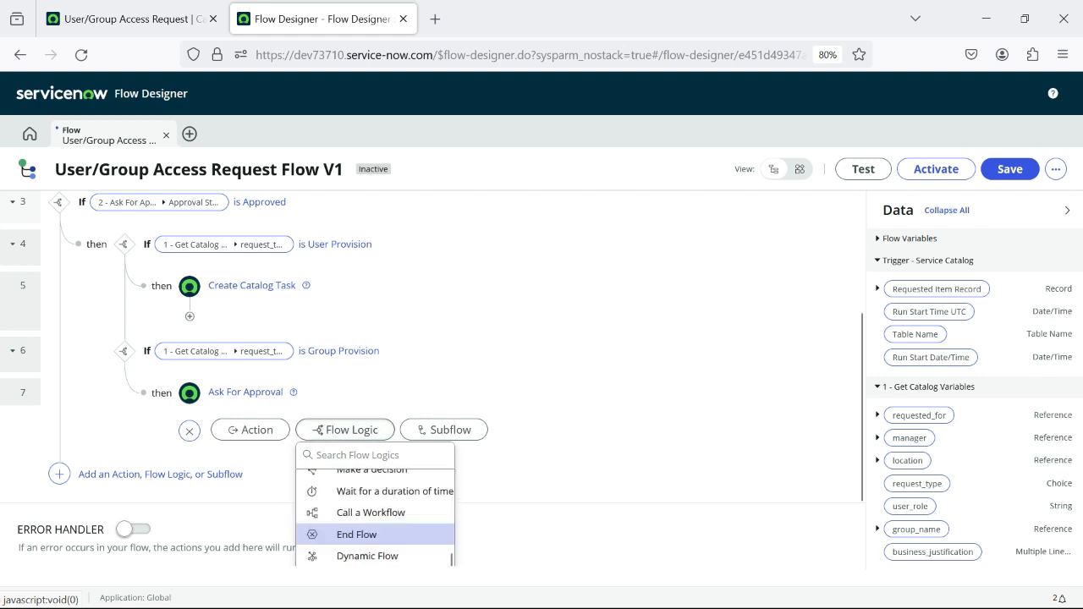
scroll(364, 535, up, 3)
click(340, 481)
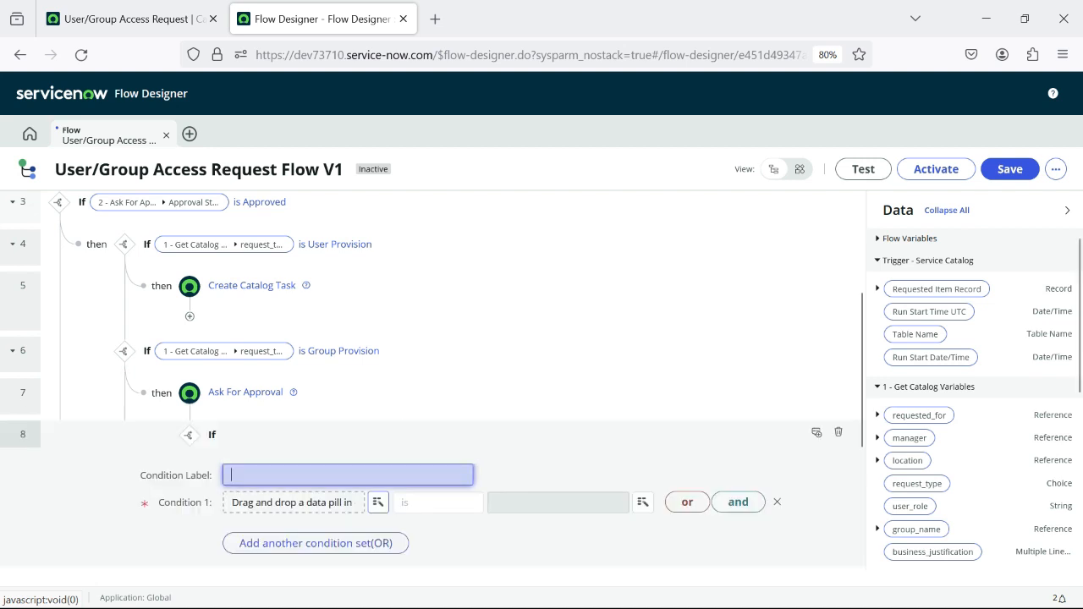
- Set the new If condition to the Group Provision approval's Approval State is Approved and finish it
click(378, 503)
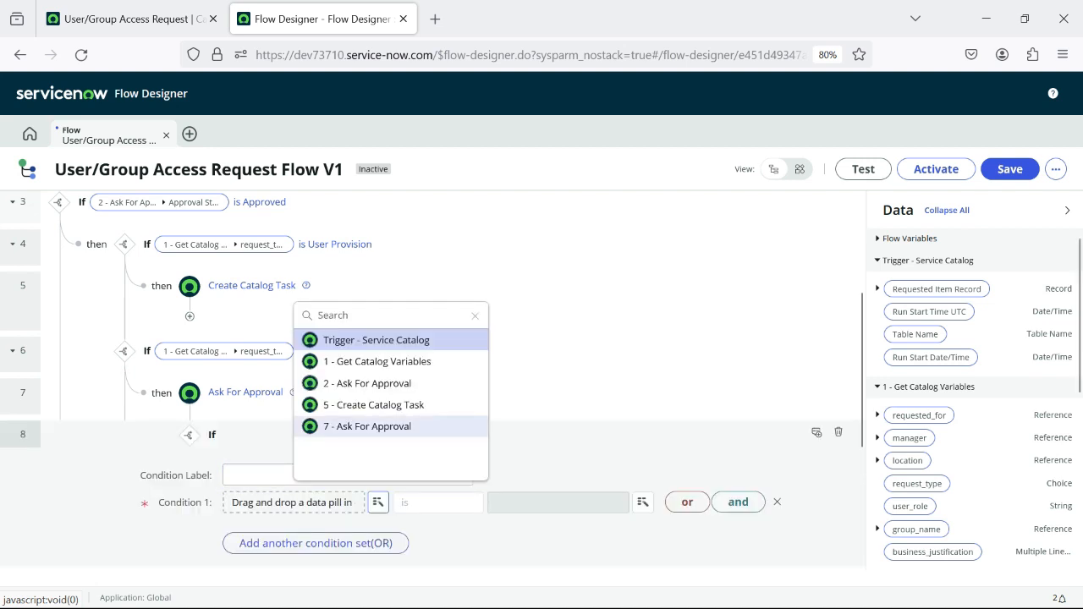
click(367, 427)
click(444, 340)
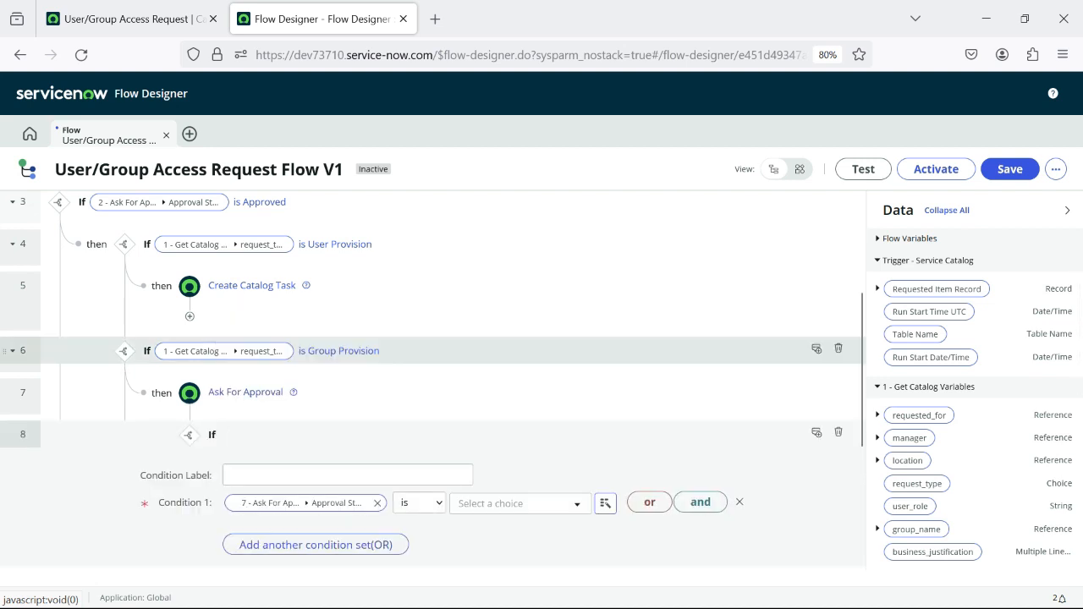
click(517, 503)
click(477, 413)
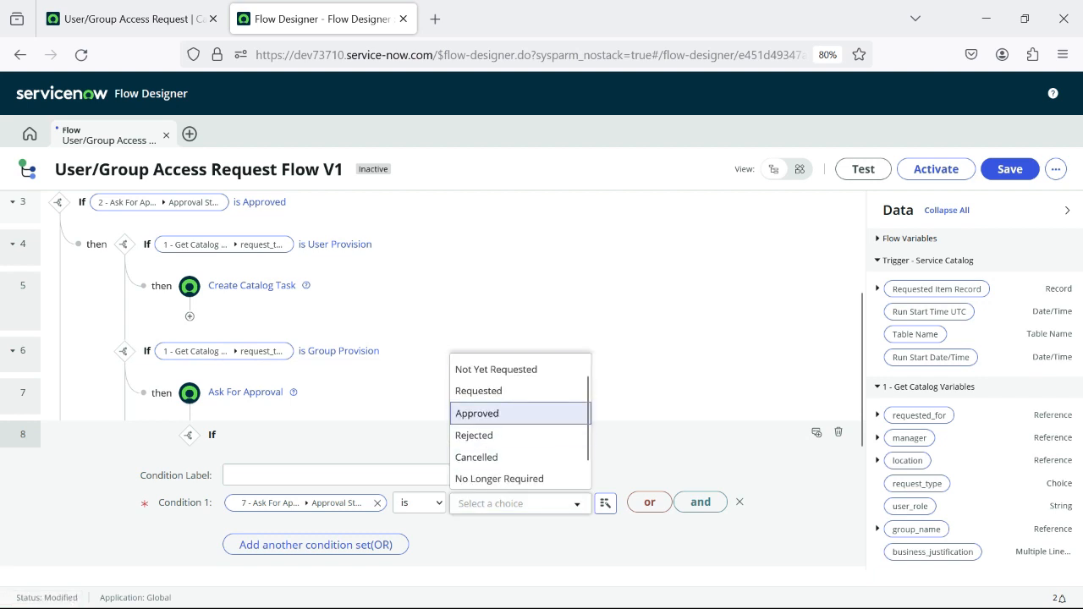
scroll(542, 381, down, 2)
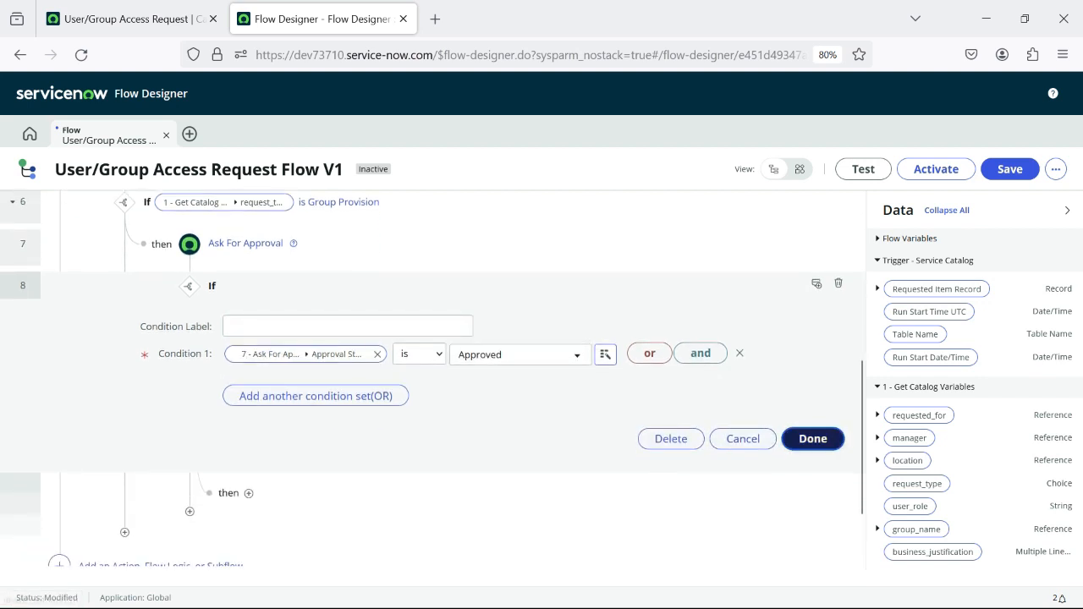
click(810, 437)
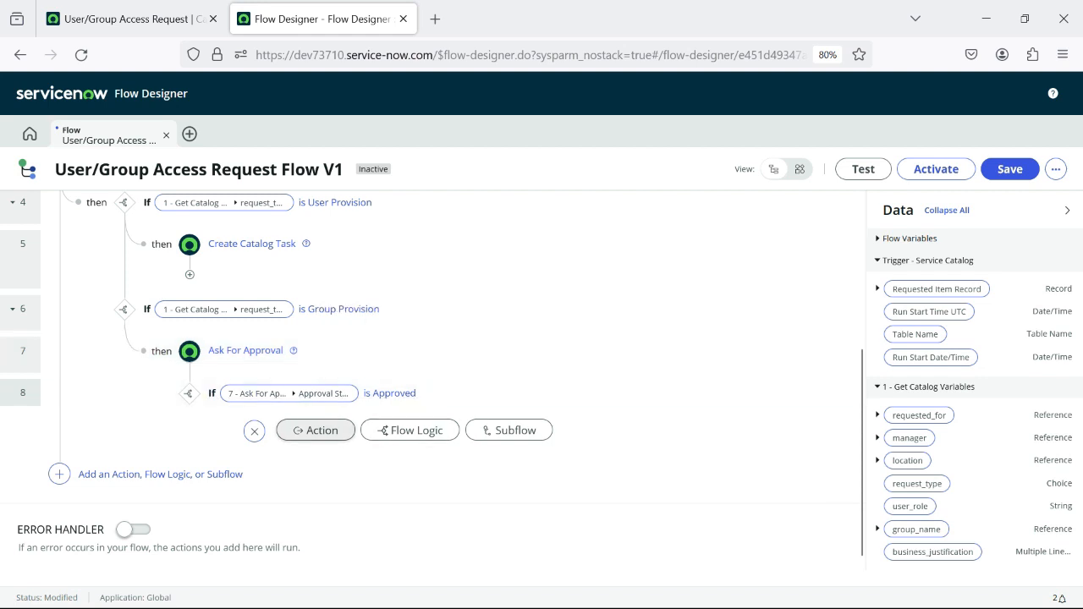
- Add a Create Catalog Task action under the Group Provision approval's Approved condition, using the trigger's Requested Item Record as its requested item
click(316, 430)
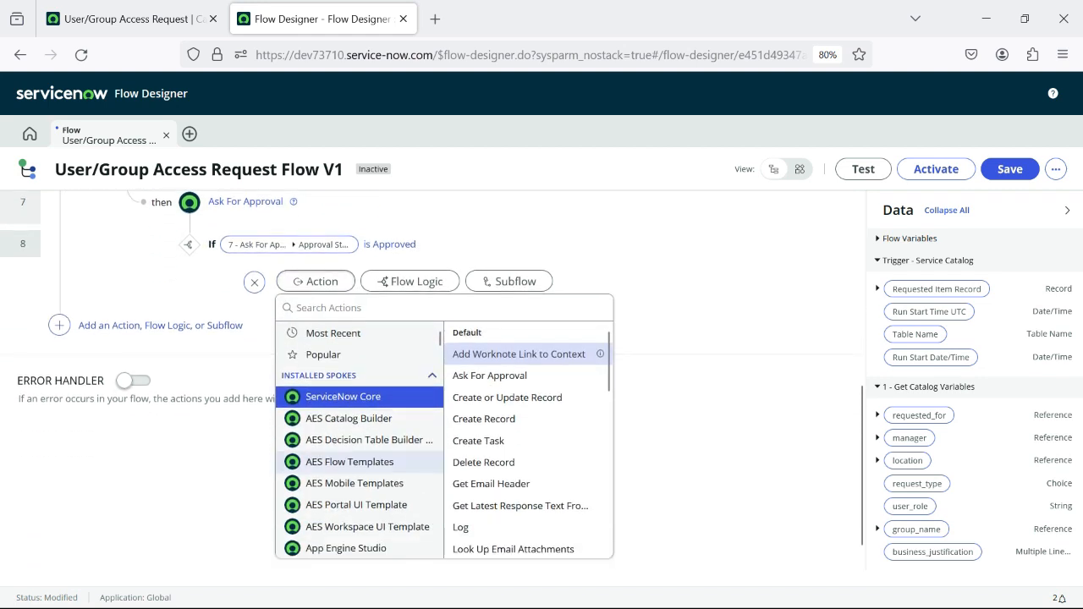
scroll(596, 474, down, 5)
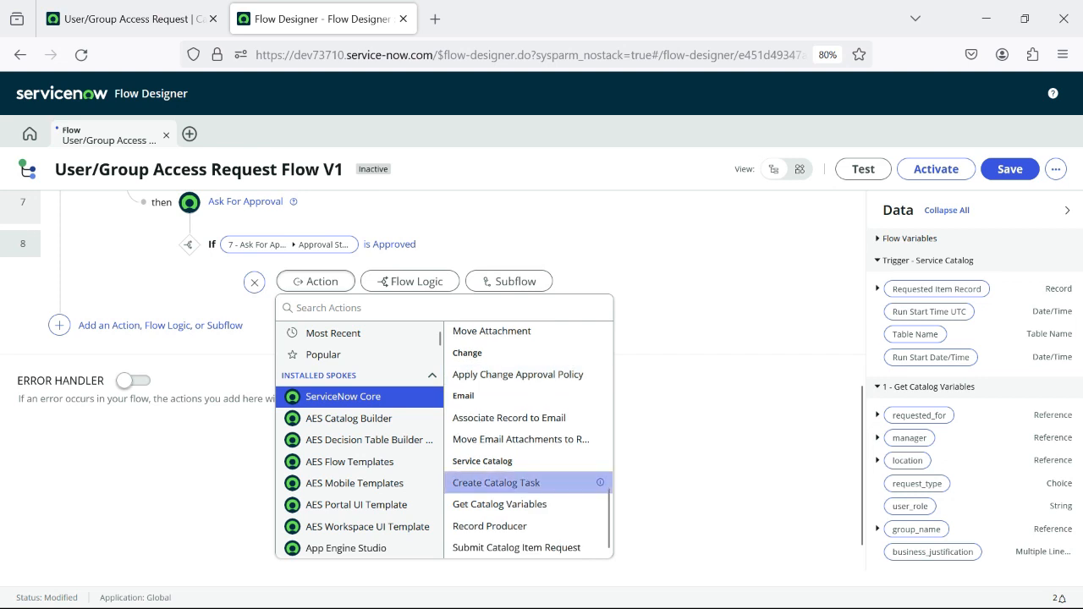
click(592, 482)
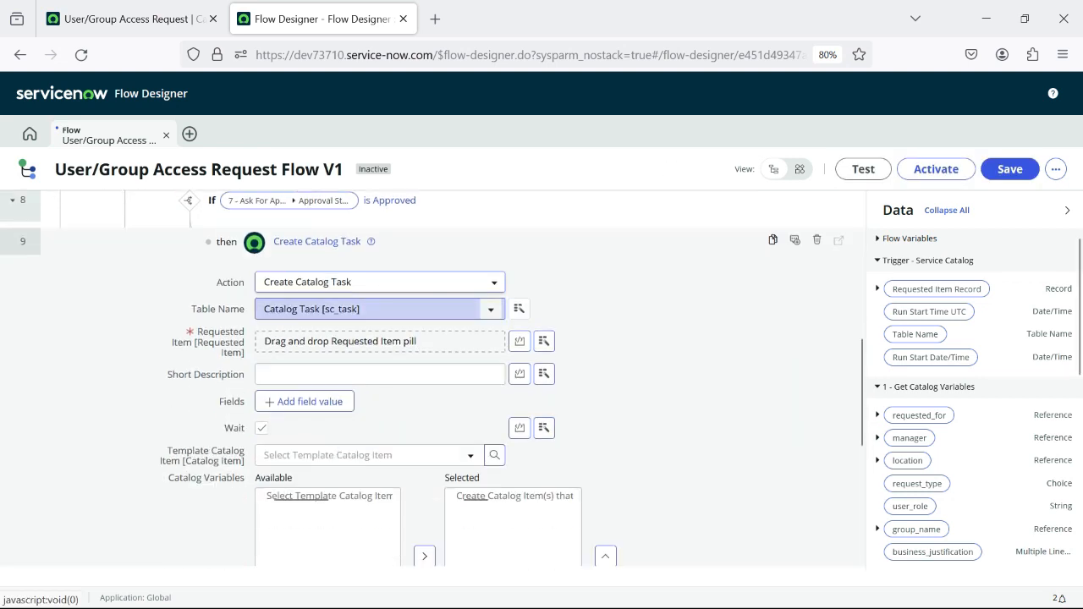
click(544, 341)
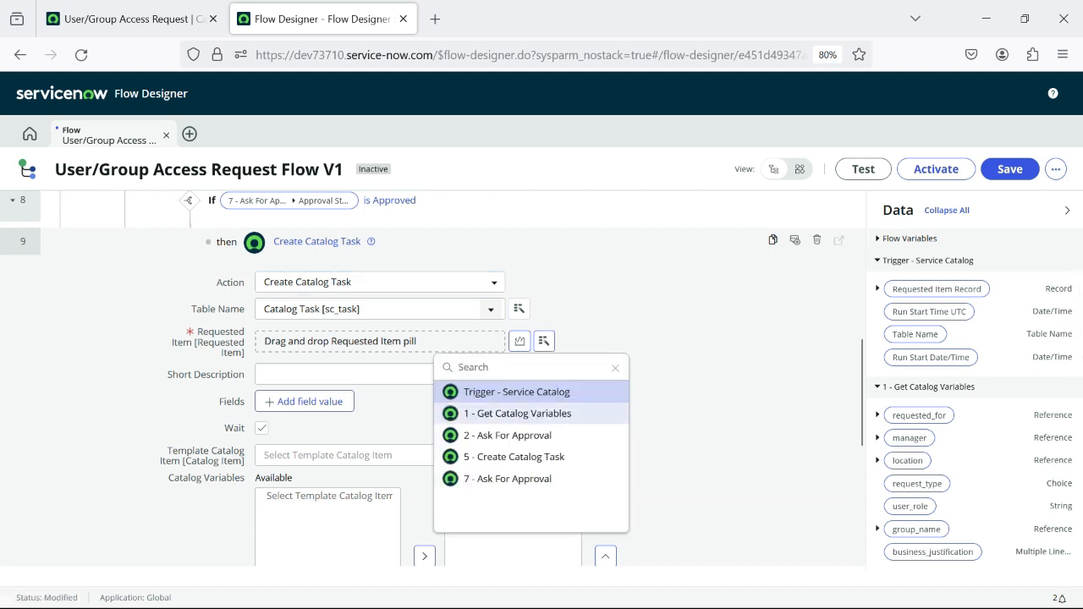
click(517, 413)
click(407, 392)
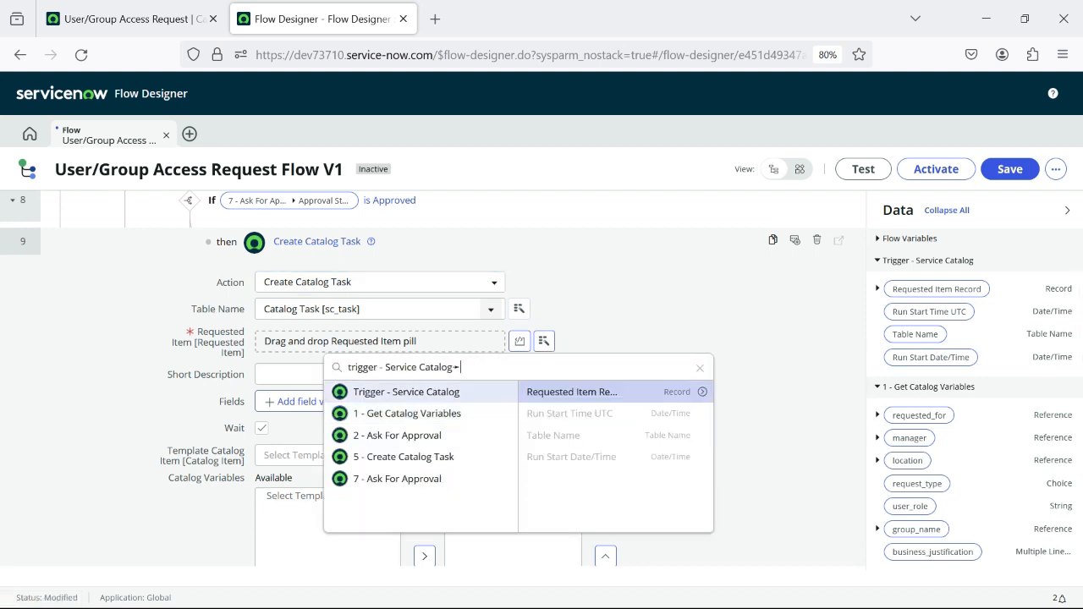
click(572, 392)
- Give the new catalog task the short description "Group Provision Task" and finish the action
scroll(474, 339, down, 2)
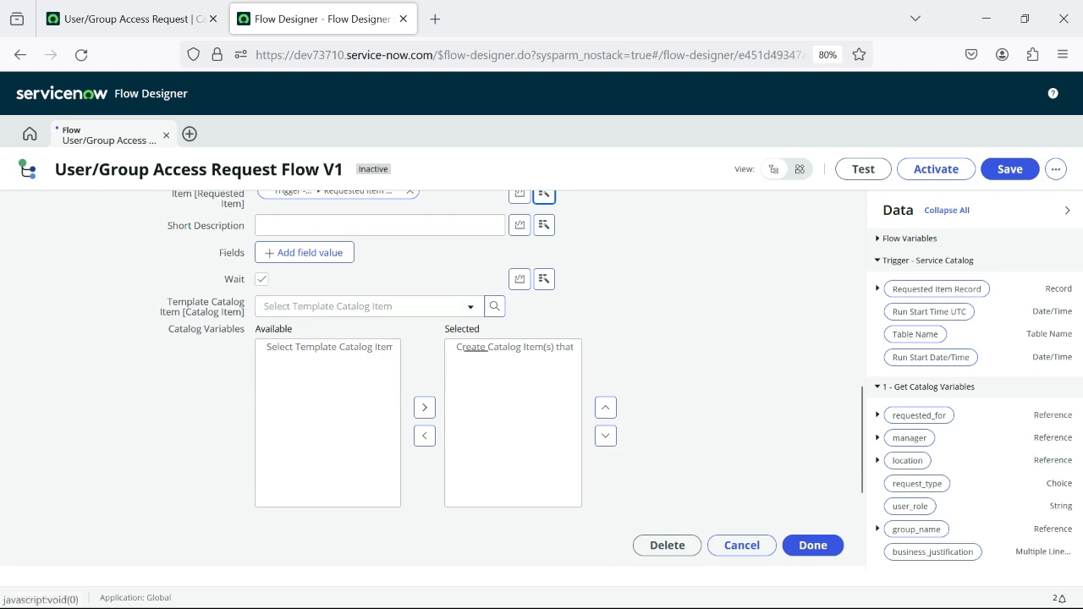
scroll(381, 300, up, 1)
click(380, 300)
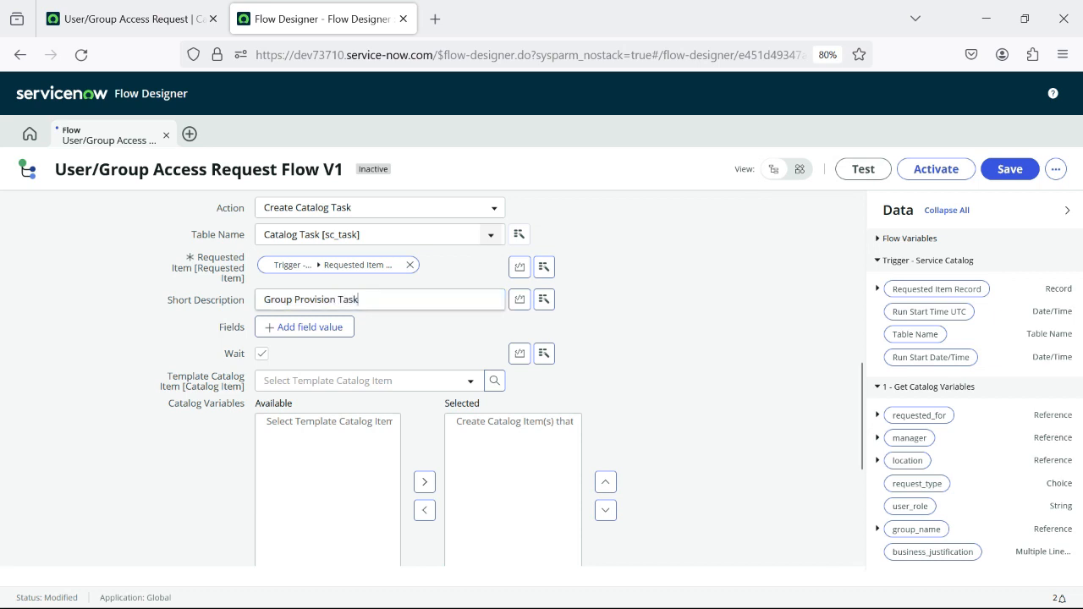
scroll(433, 381, down, 4)
scroll(812, 496, up, 2)
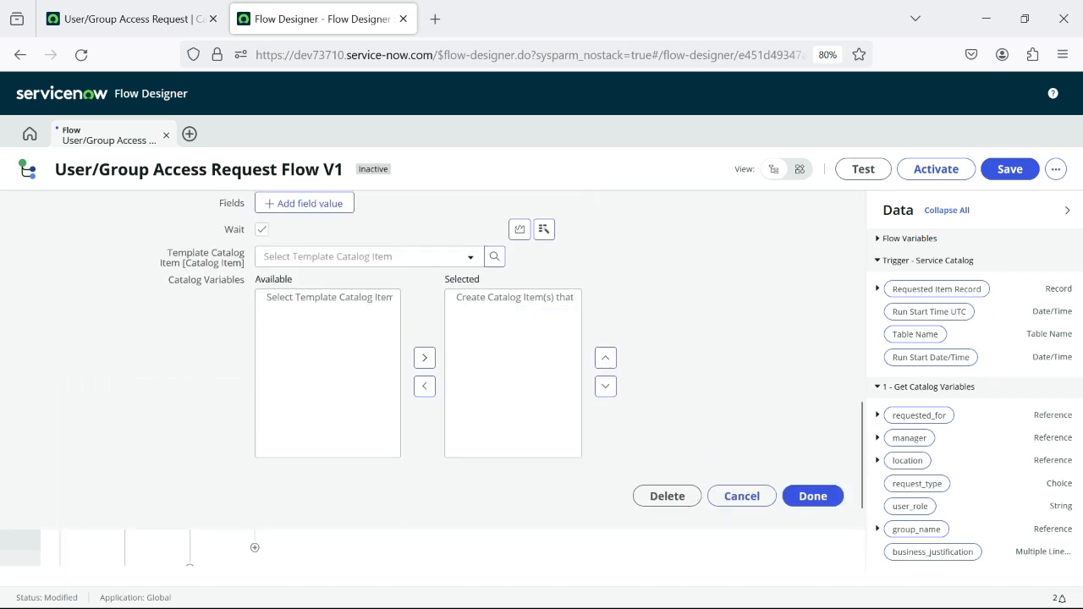
click(813, 496)
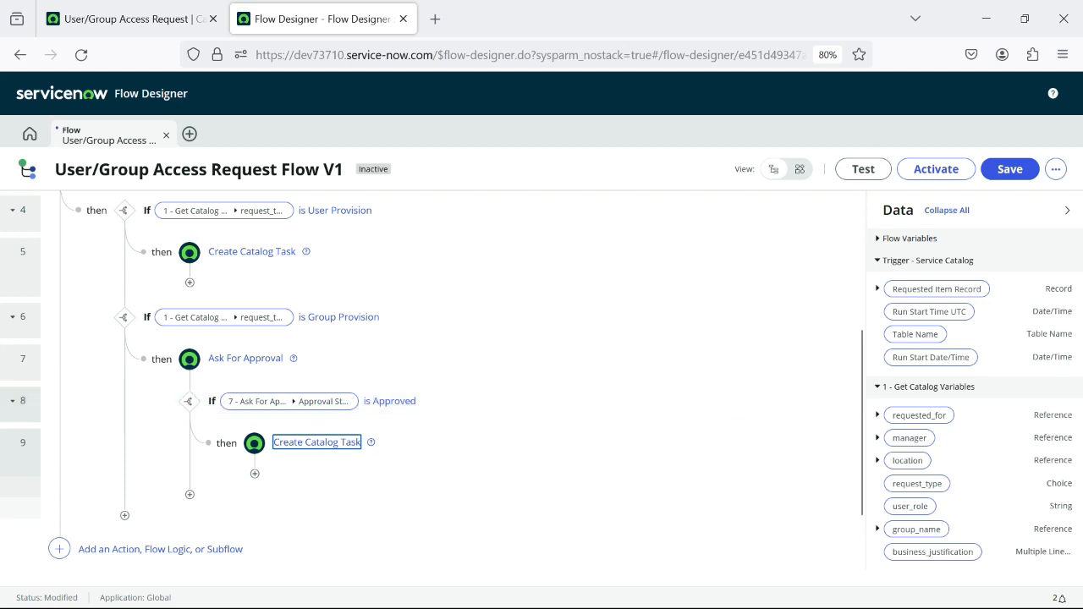
- Annotate the Group Provision branch's Ask For Approval action with the comment "Second Level Approval"
scroll(279, 400, up, 3)
scroll(280, 385, down, 1)
scroll(279, 338, down, 3)
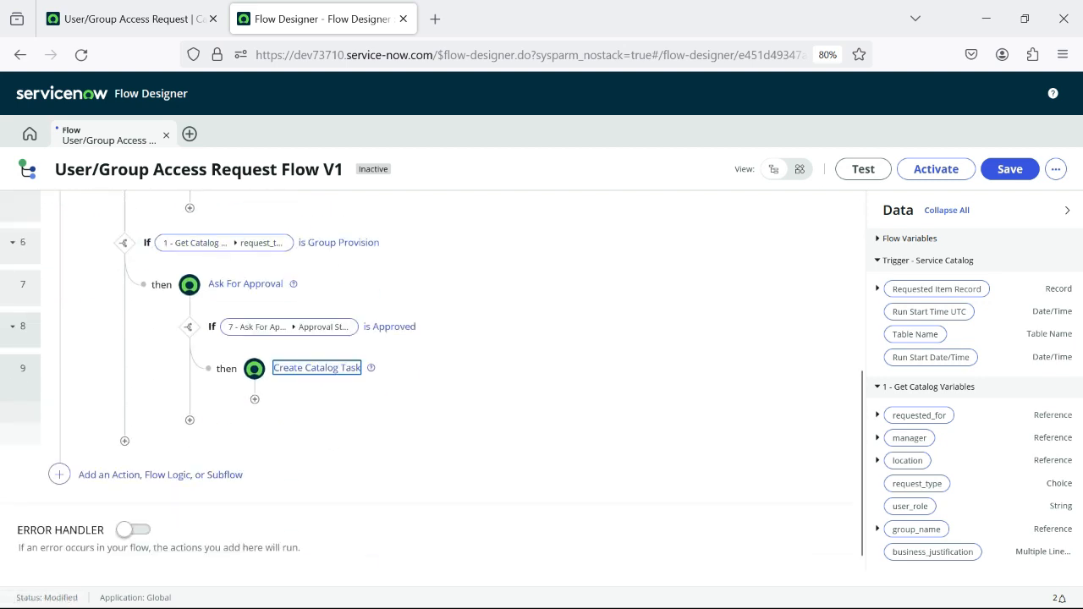
scroll(279, 330, up, 2)
scroll(280, 338, up, 1)
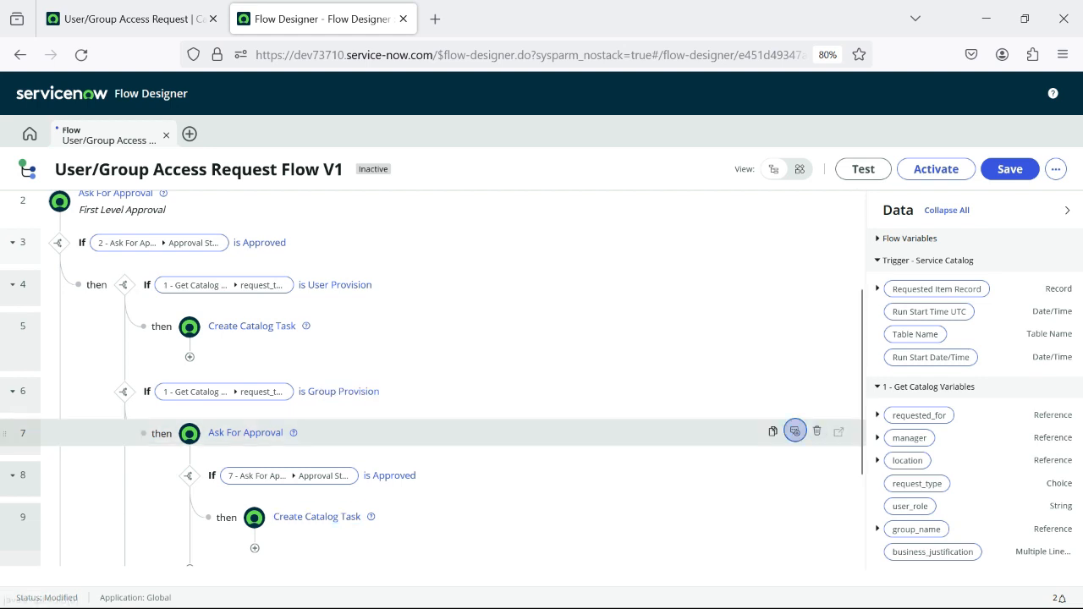
click(795, 432)
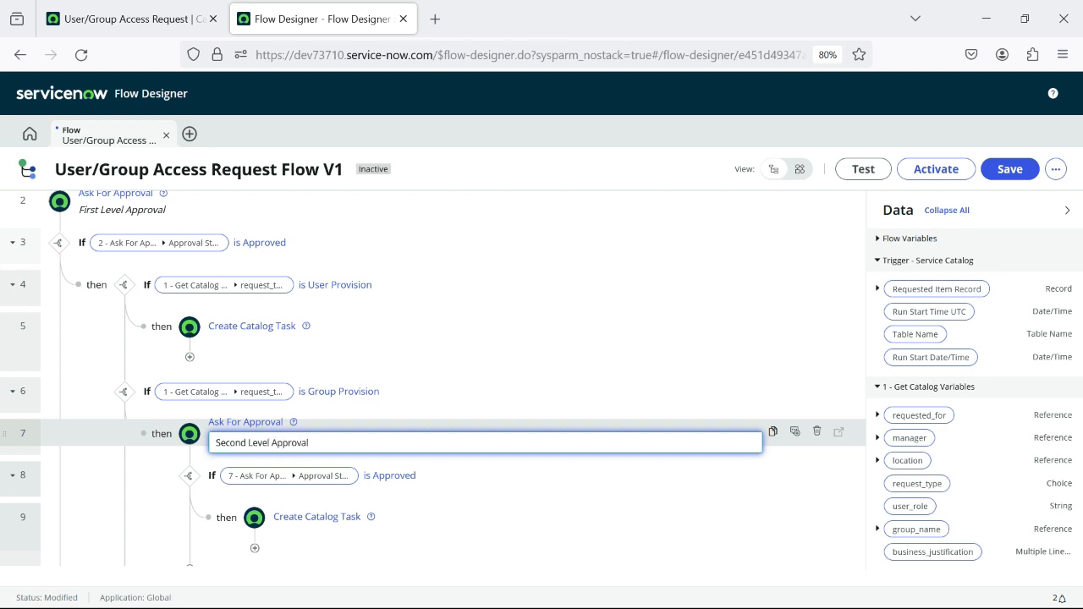
key(Return)
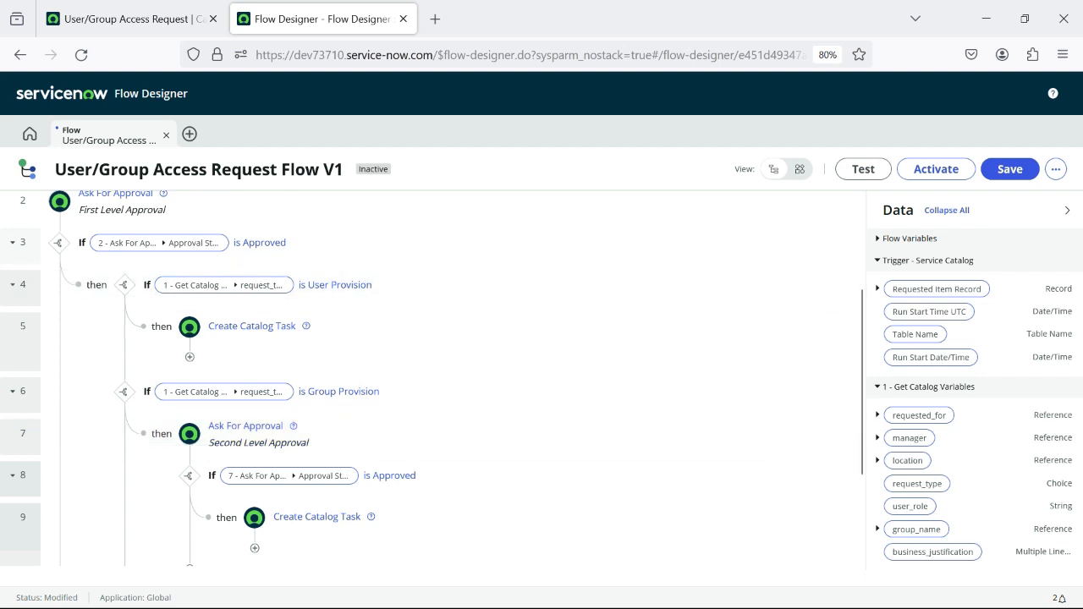
- Review the whole flow from the Service Catalog trigger through the User Provision and Group Provision branches
scroll(483, 381, up, 3)
scroll(482, 381, down, 3)
scroll(423, 358, down, 2)
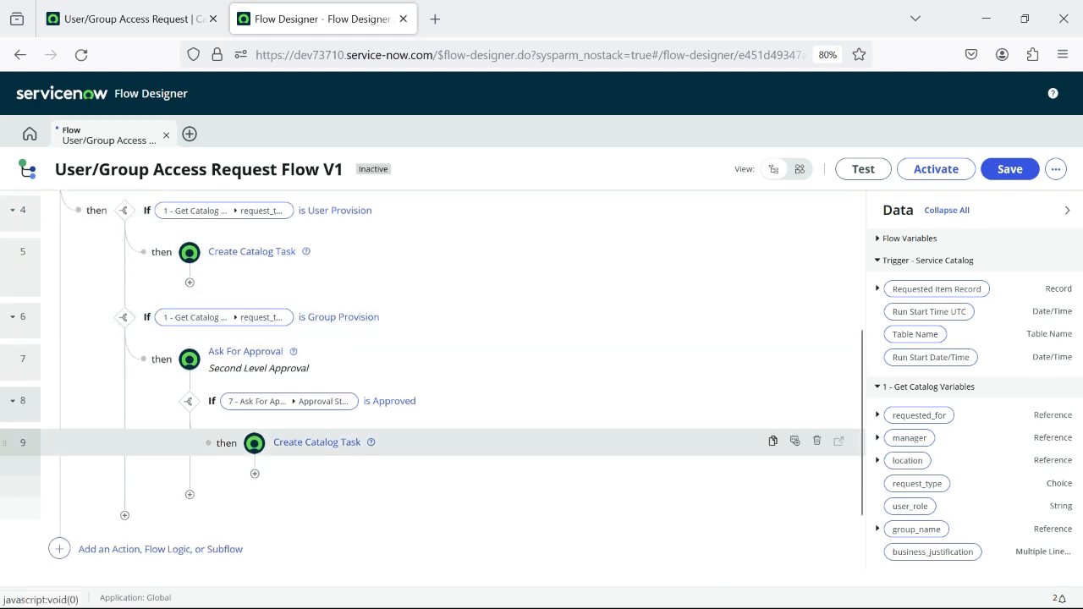
scroll(423, 364, down, 2)
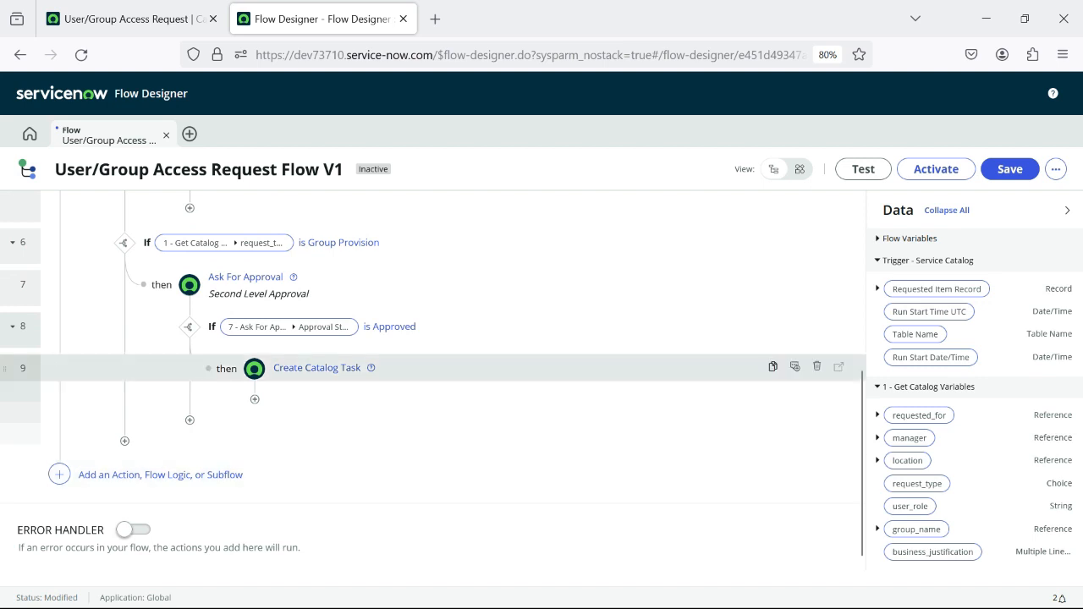
scroll(423, 364, up, 8)
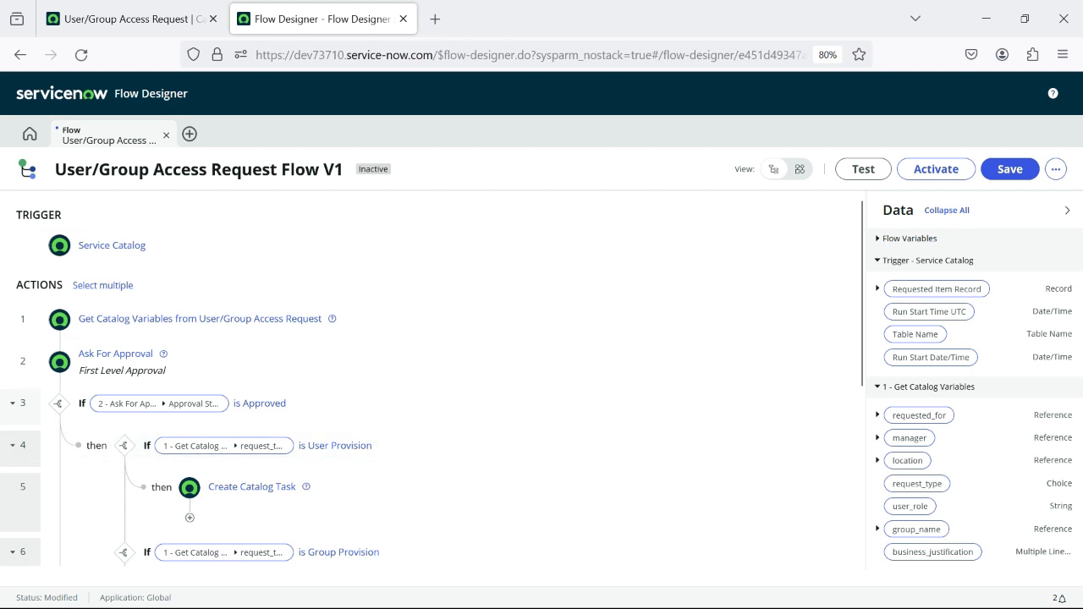
scroll(432, 381, down, 5)
scroll(432, 381, up, 5)
- Add the flow stages from the Requested Item template and look through the stage list
click(1055, 168)
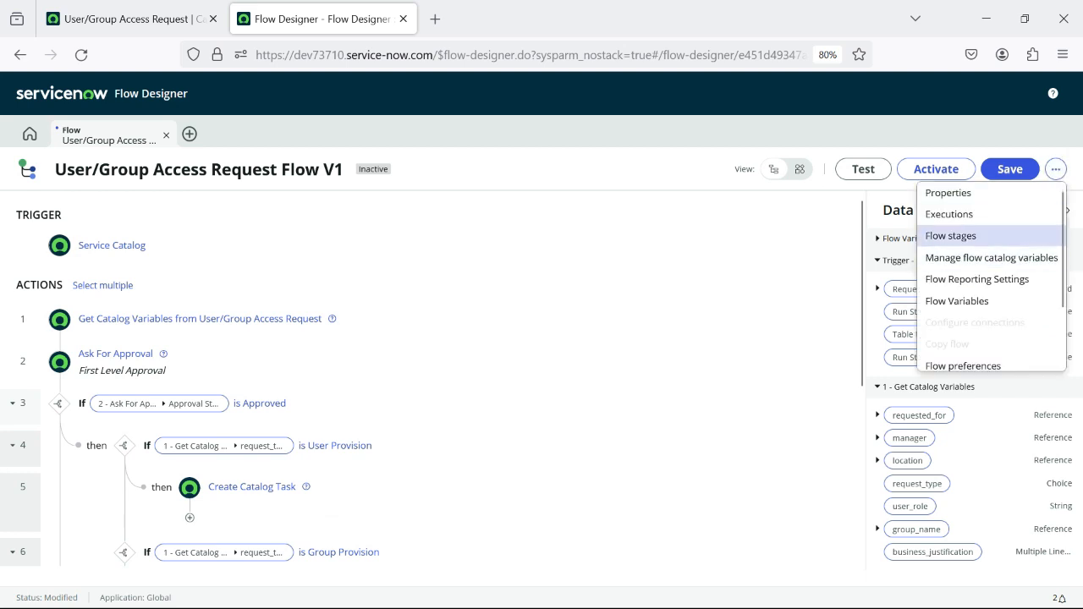
click(951, 235)
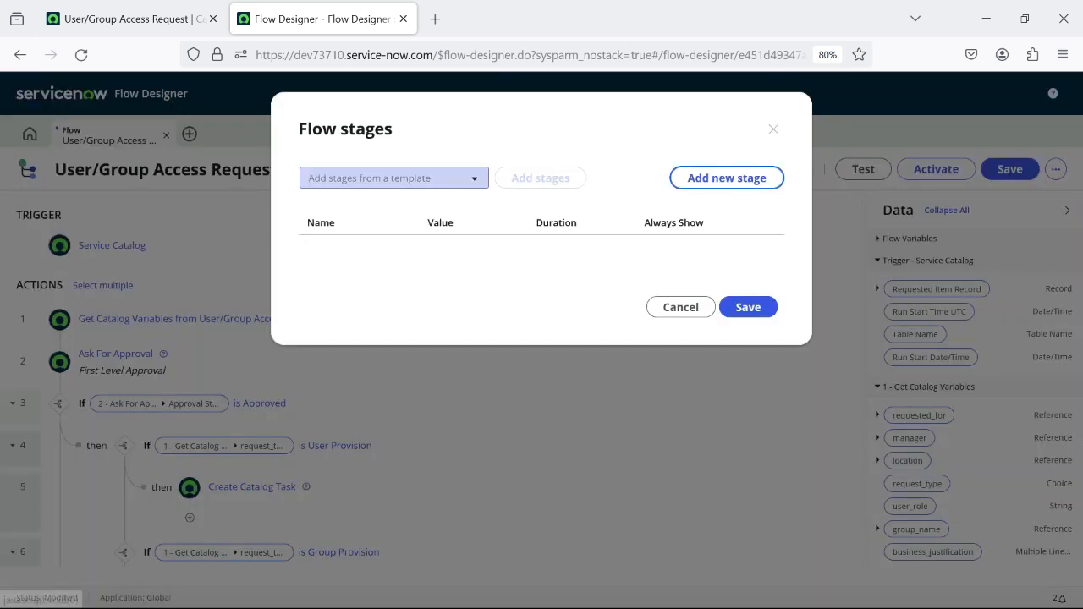
click(393, 178)
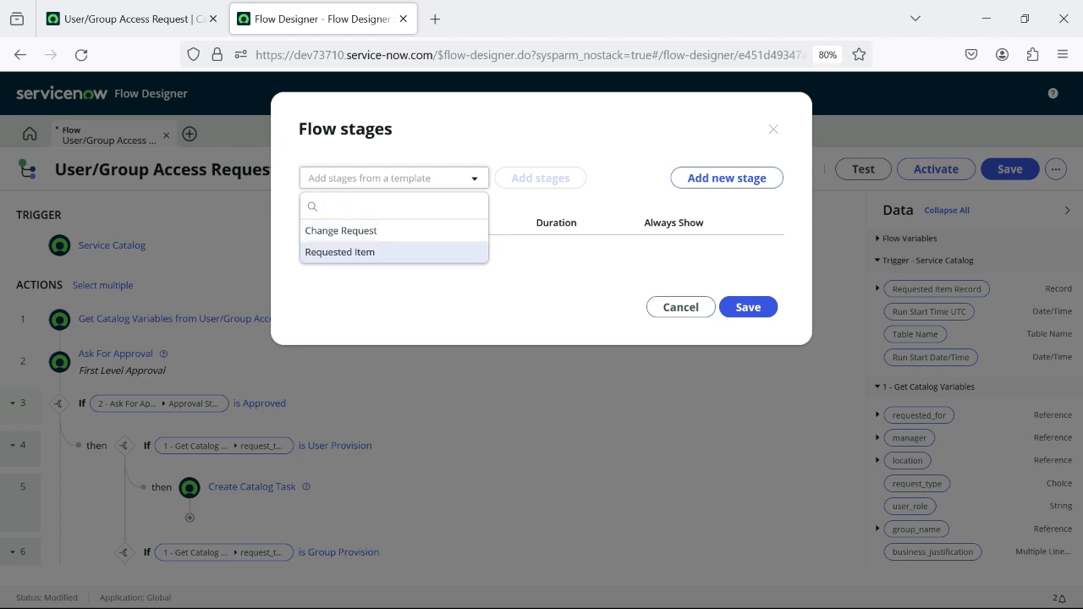
click(341, 252)
click(540, 178)
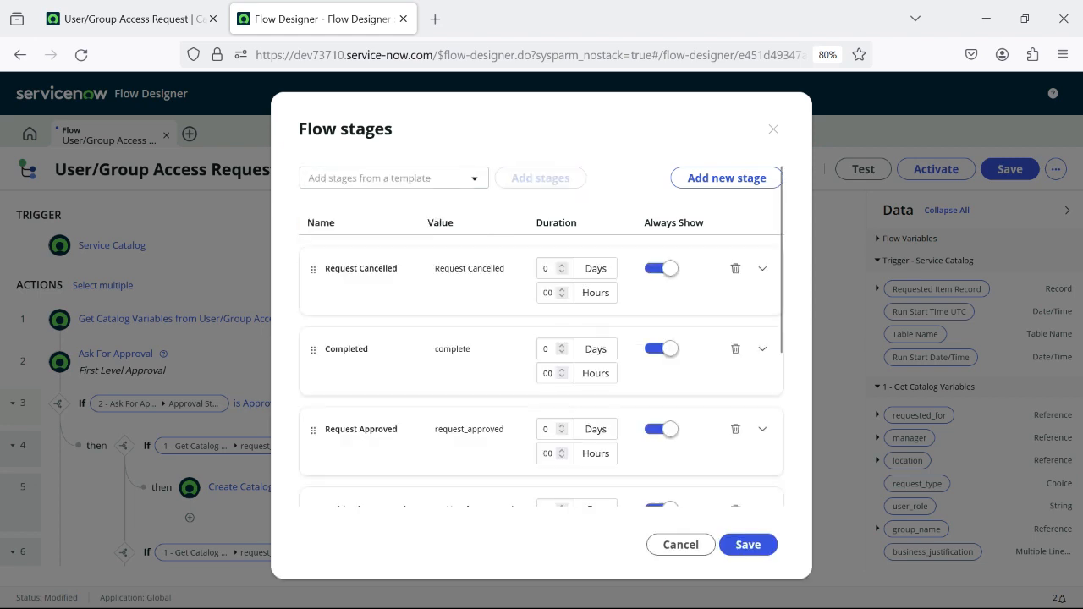
scroll(541, 338, down, 3)
scroll(541, 338, up, 2)
scroll(542, 339, down, 1)
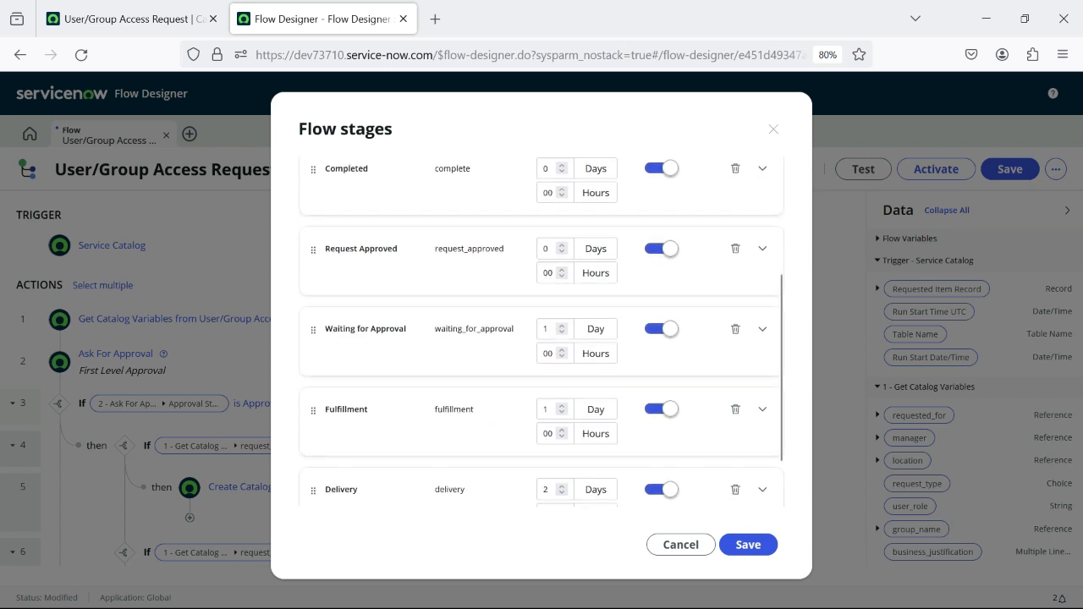
- Examine the names, values and durations of the flow stages from Request Cancelled through Delivery
scroll(542, 339, down, 1)
scroll(542, 339, up, 3)
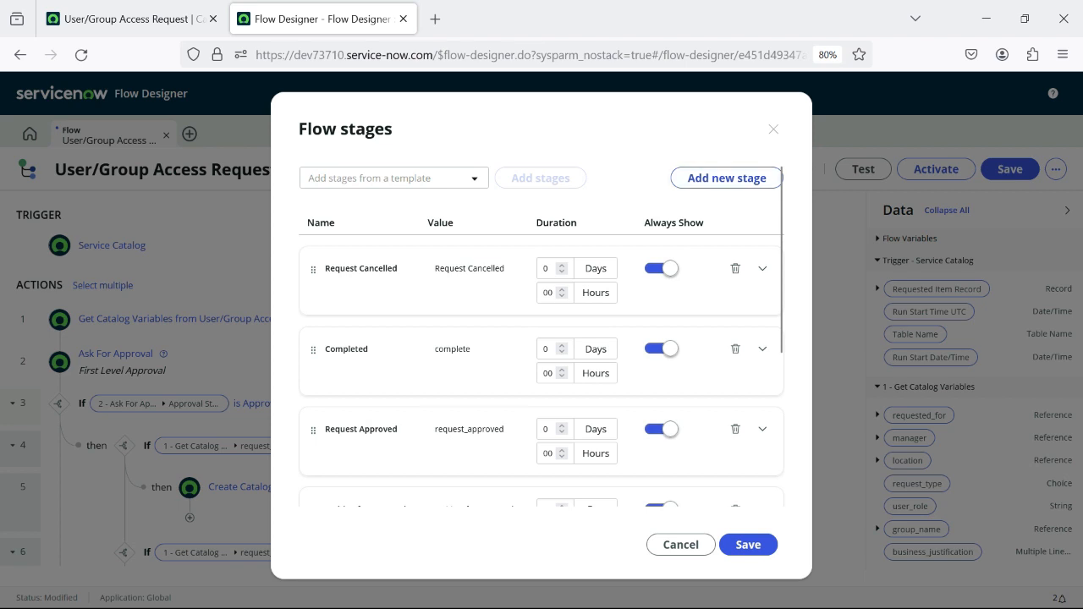
scroll(542, 339, down, 2)
scroll(476, 440, down, 1)
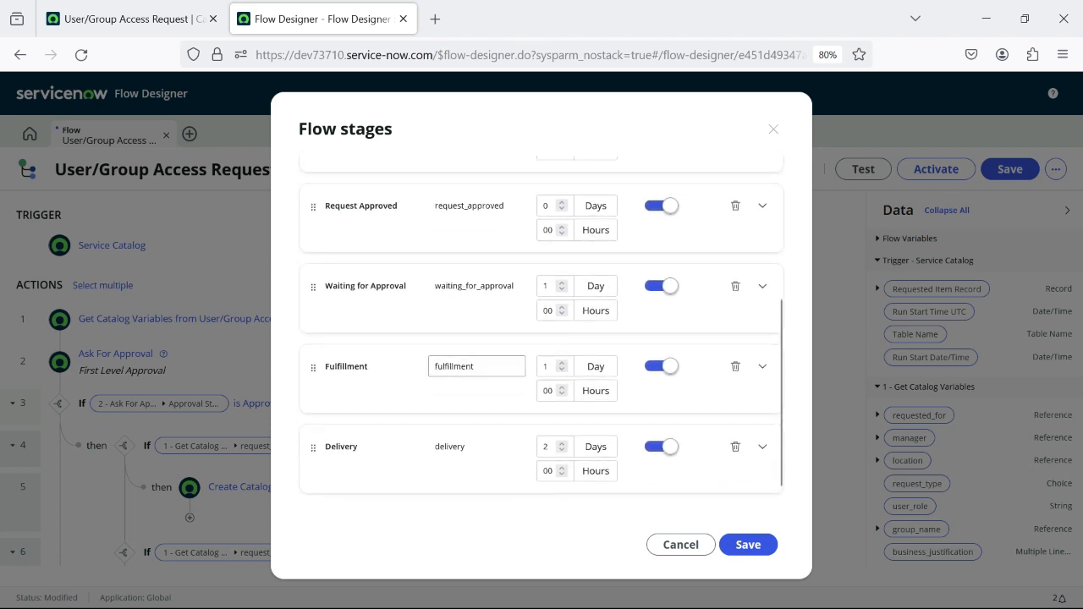
scroll(477, 441, up, 3)
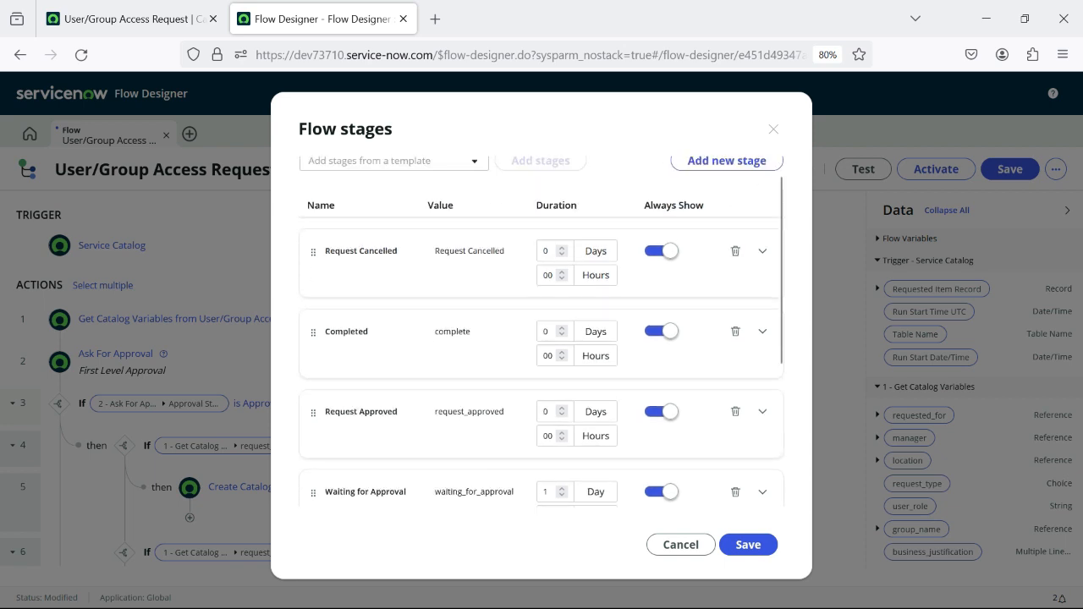
scroll(476, 423, down, 3)
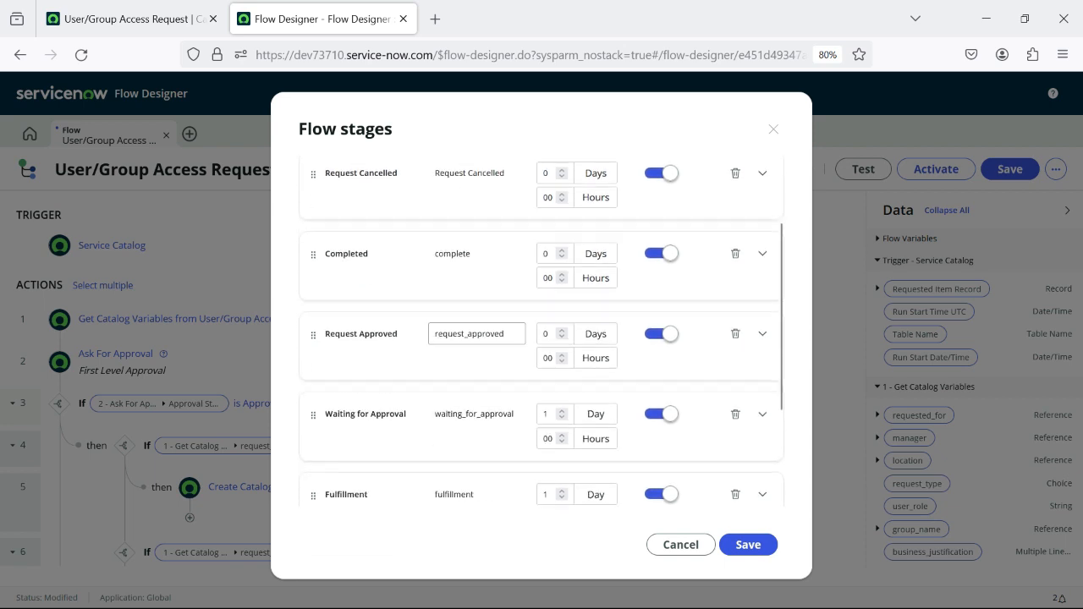
scroll(541, 339, up, 2)
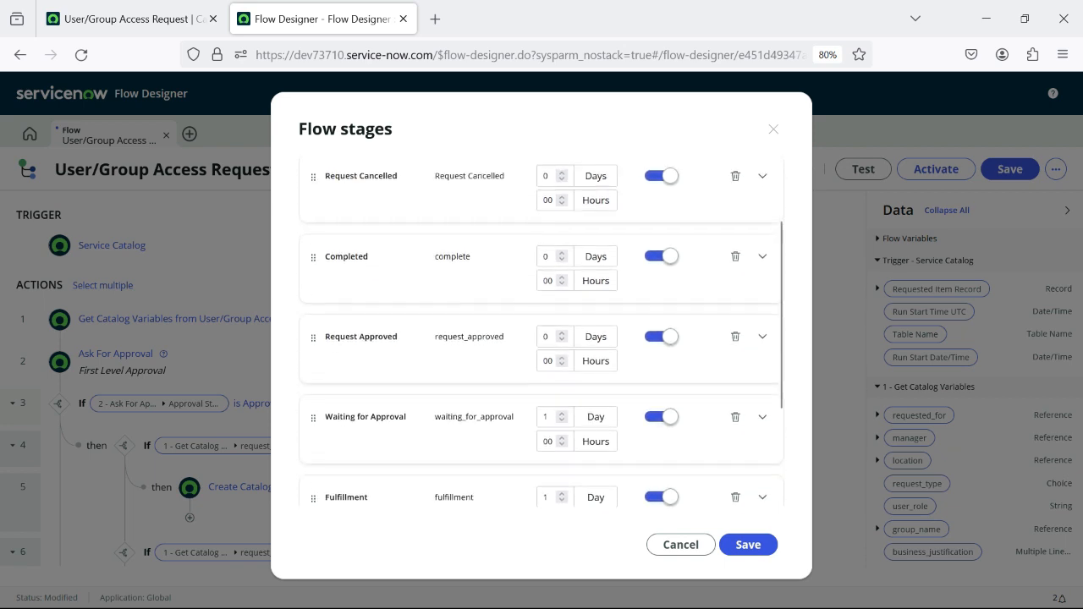
scroll(542, 338, down, 2)
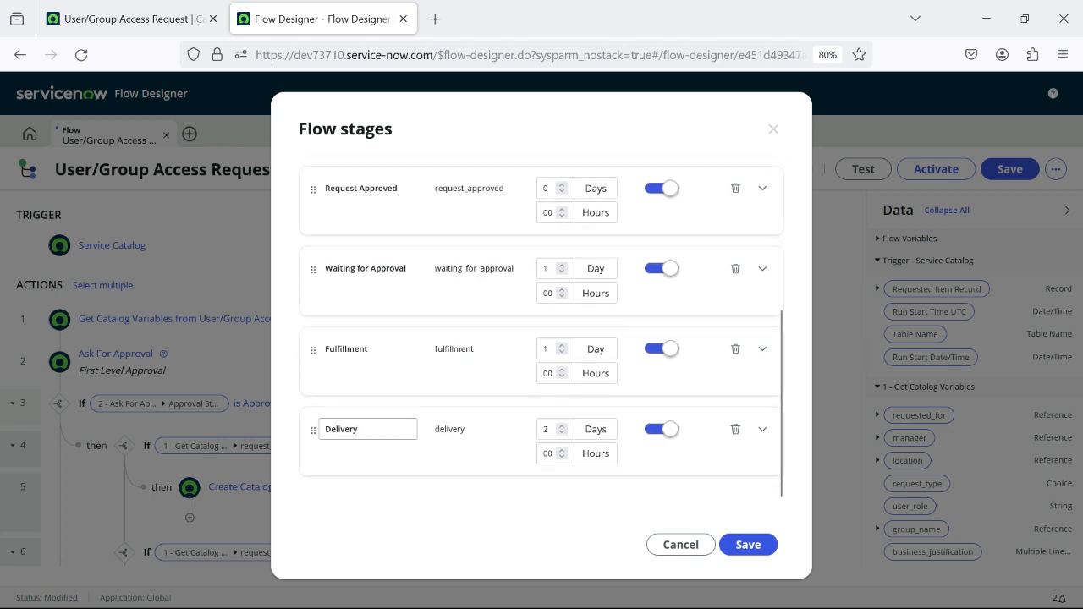
scroll(542, 339, up, 3)
scroll(542, 338, down, 3)
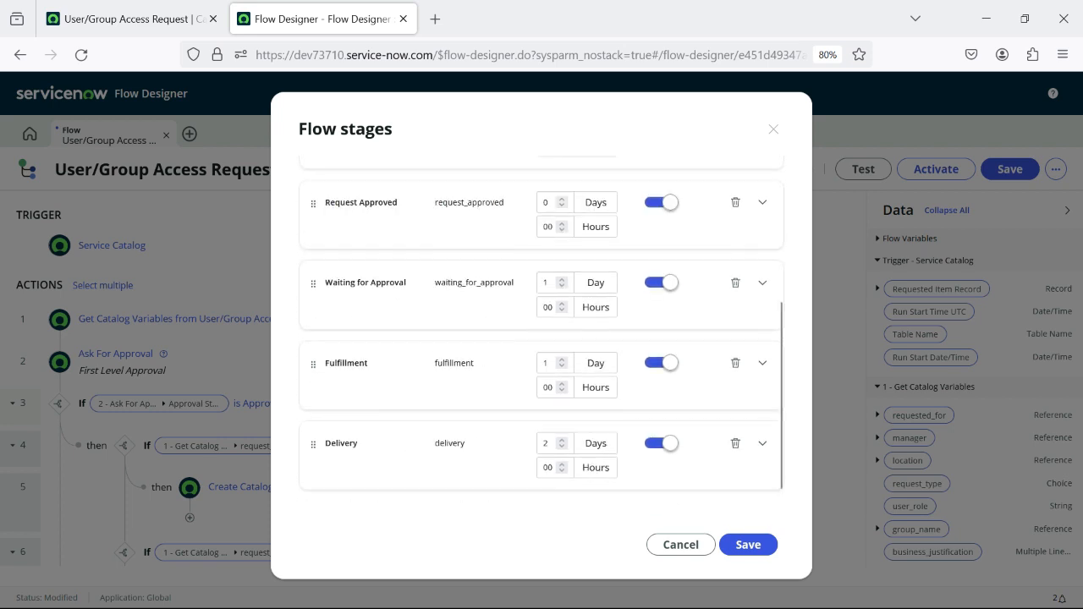
- Save the flow stages and save the flow
click(748, 544)
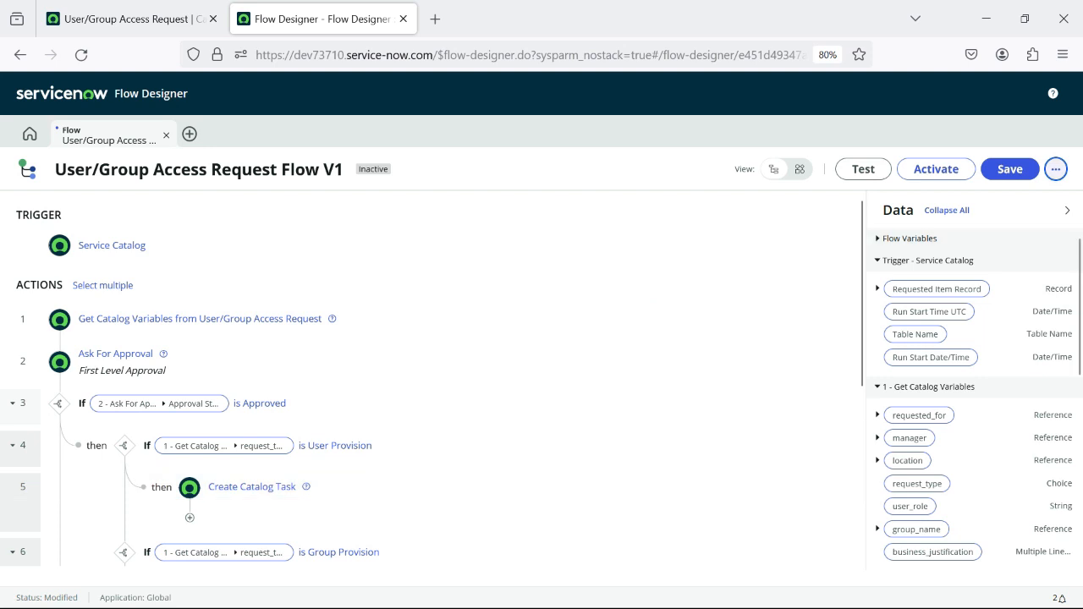
click(1010, 168)
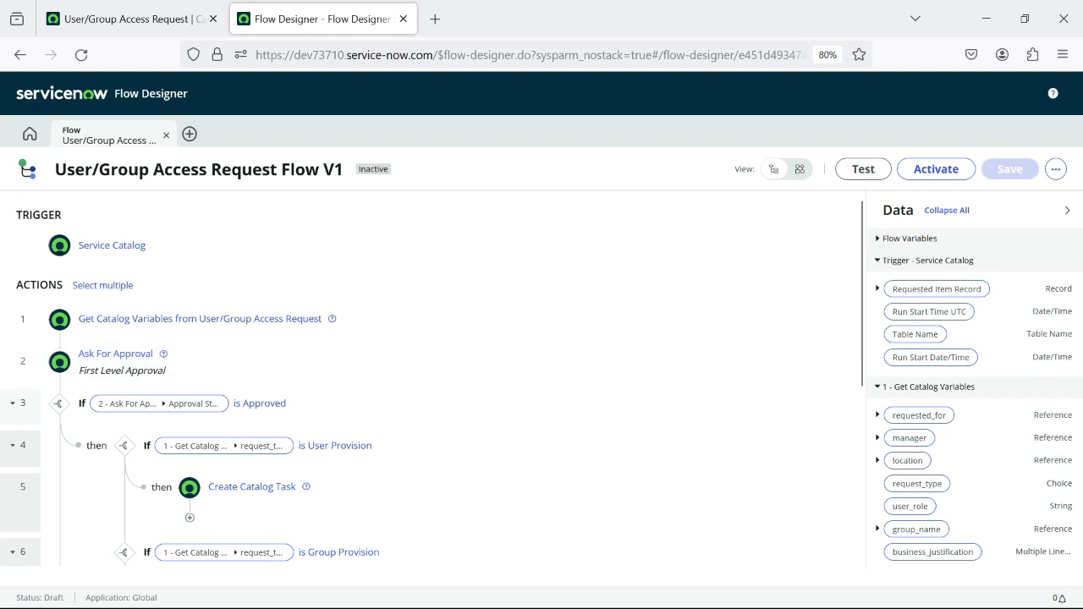
- Add a Waiting for Approval stage before the First Level Approval action and a Request Approved stage after it
click(832, 341)
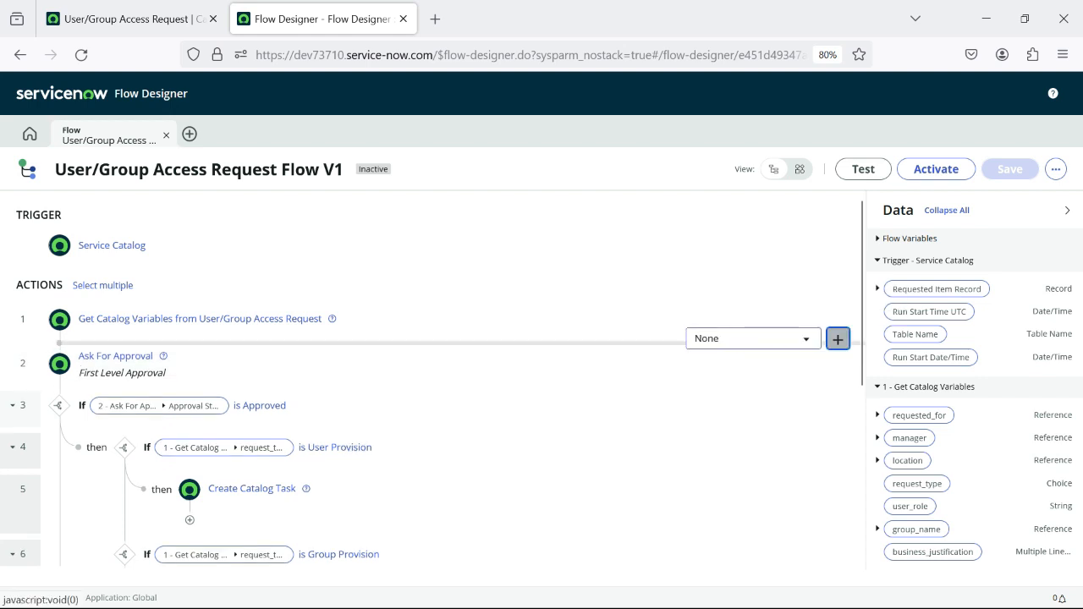
click(786, 339)
click(737, 477)
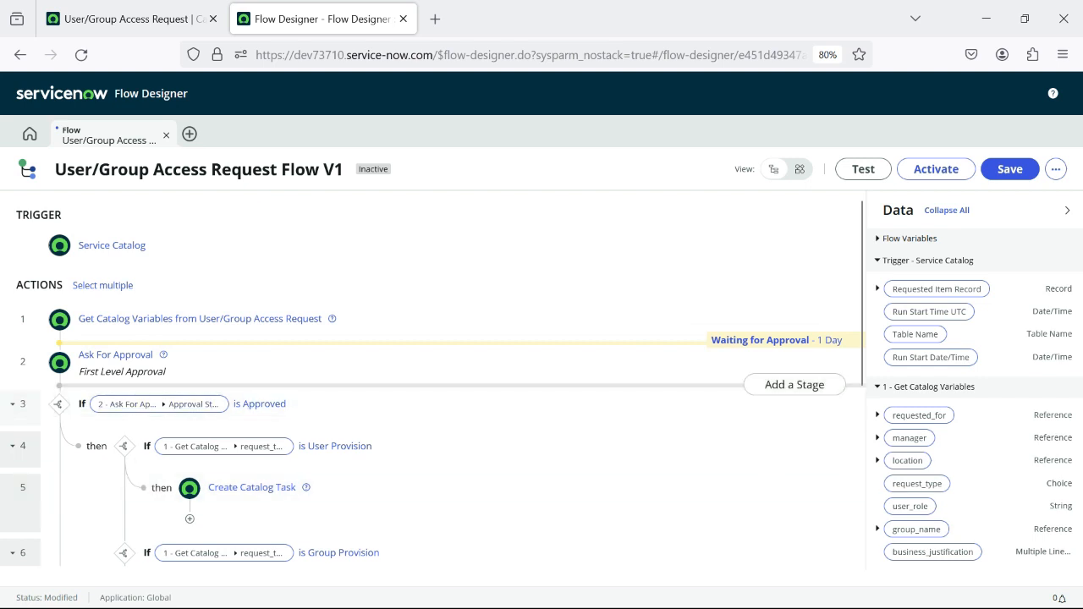
click(793, 382)
click(753, 382)
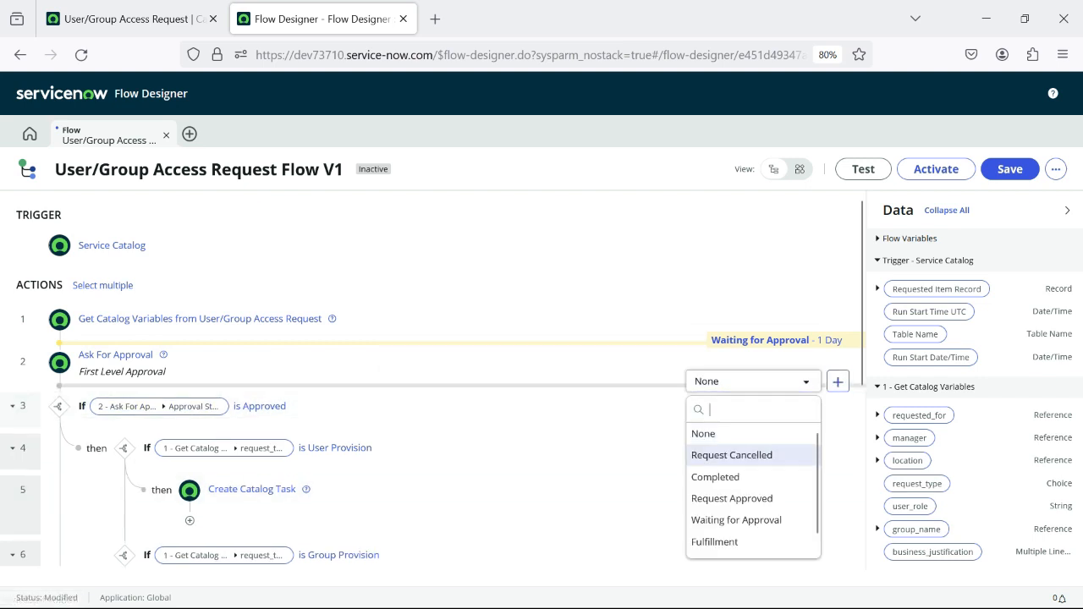
click(728, 496)
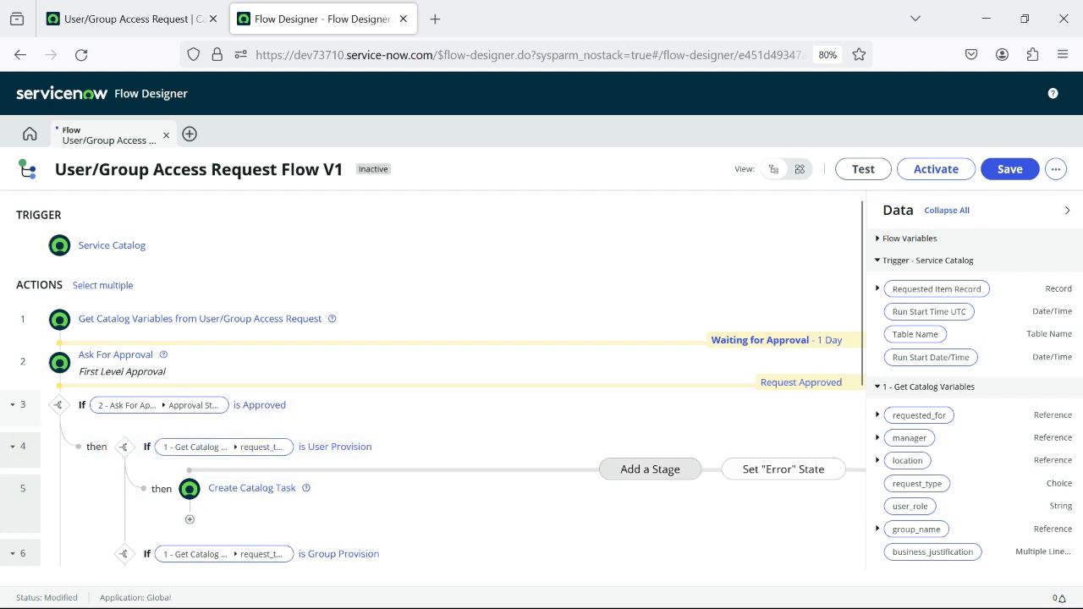
- Add a Fulfillment stage before the Create Catalog Task action in the User Provision branch
click(650, 469)
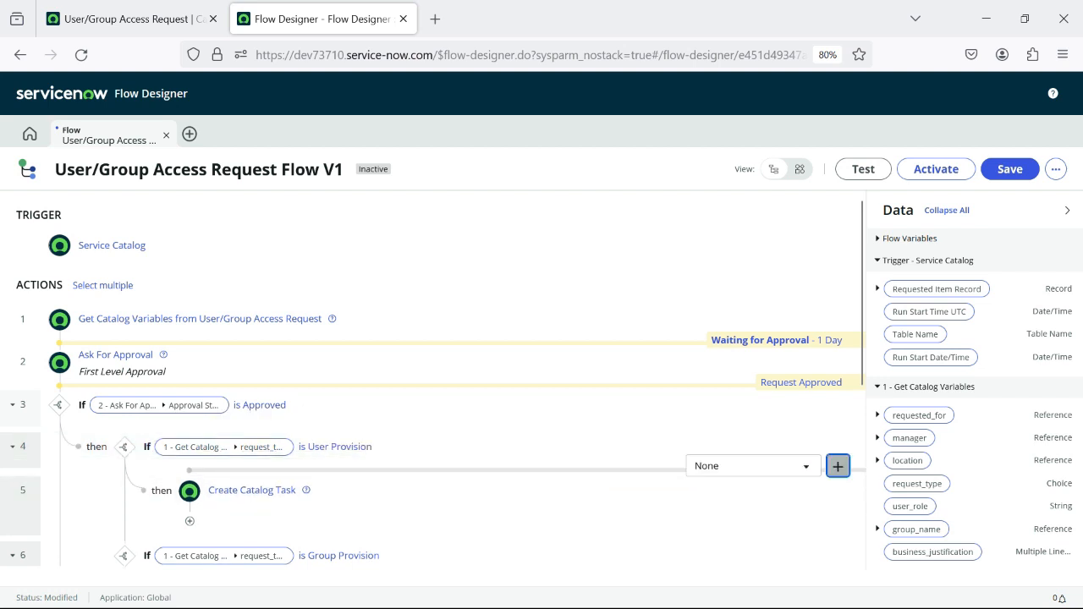
click(753, 466)
scroll(728, 436, down, 1)
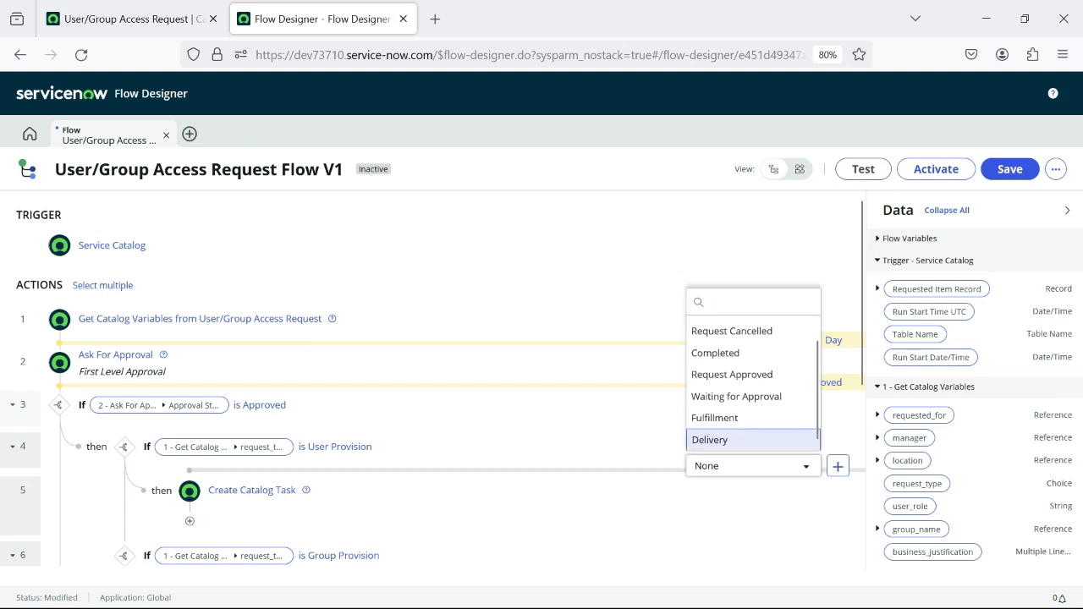
click(715, 418)
- Add a Waiting for Approval stage before the Second Level Approval action in the Group Provision branch
scroll(643, 423, down, 2)
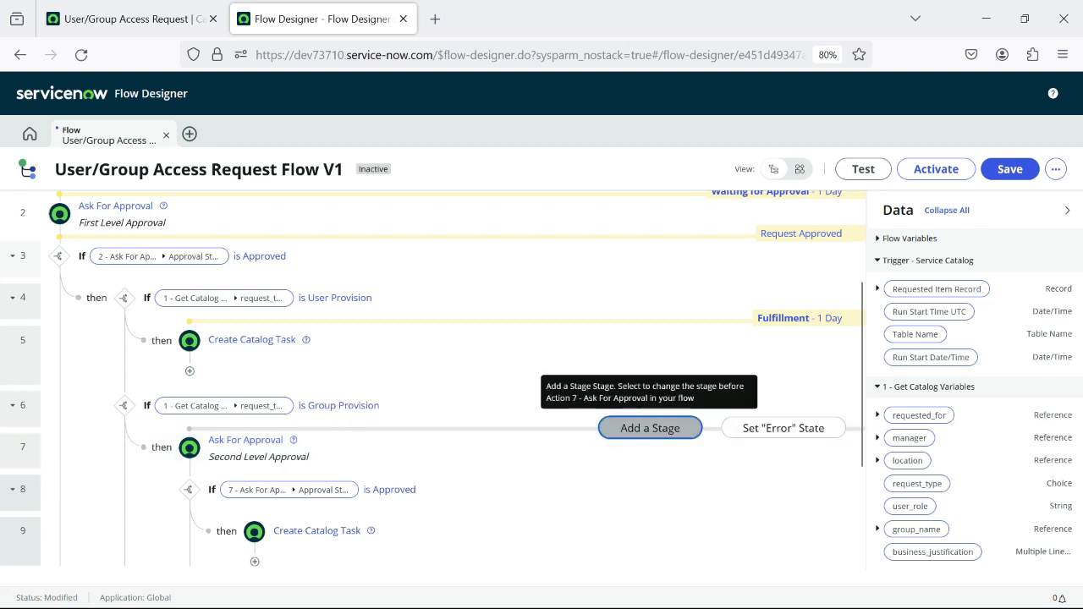
click(651, 428)
click(753, 425)
key(Down)
key(Down)
key(Down)
key(Down)
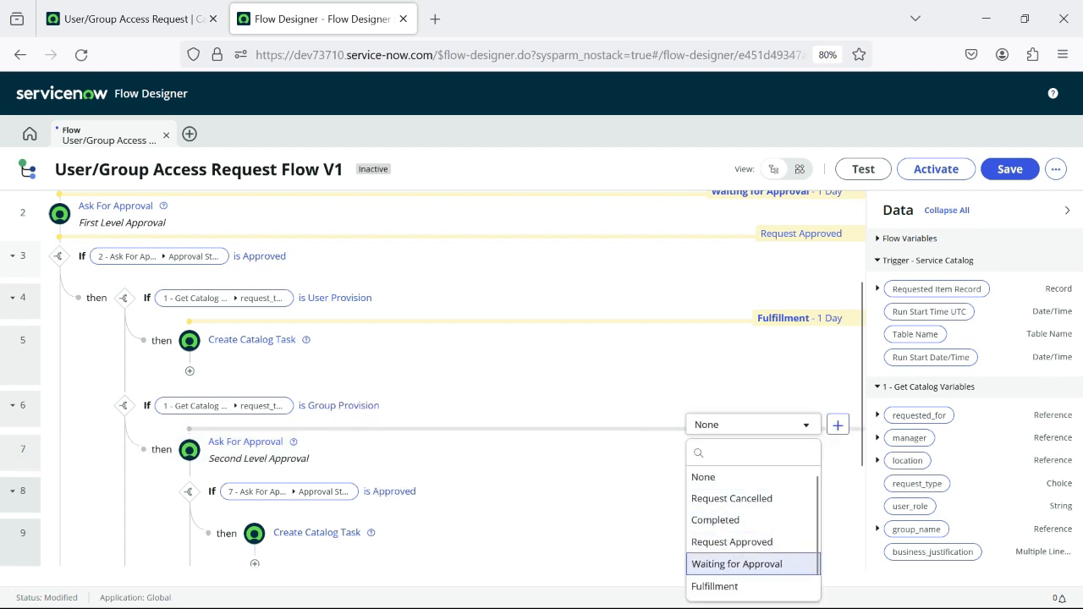
key(Return)
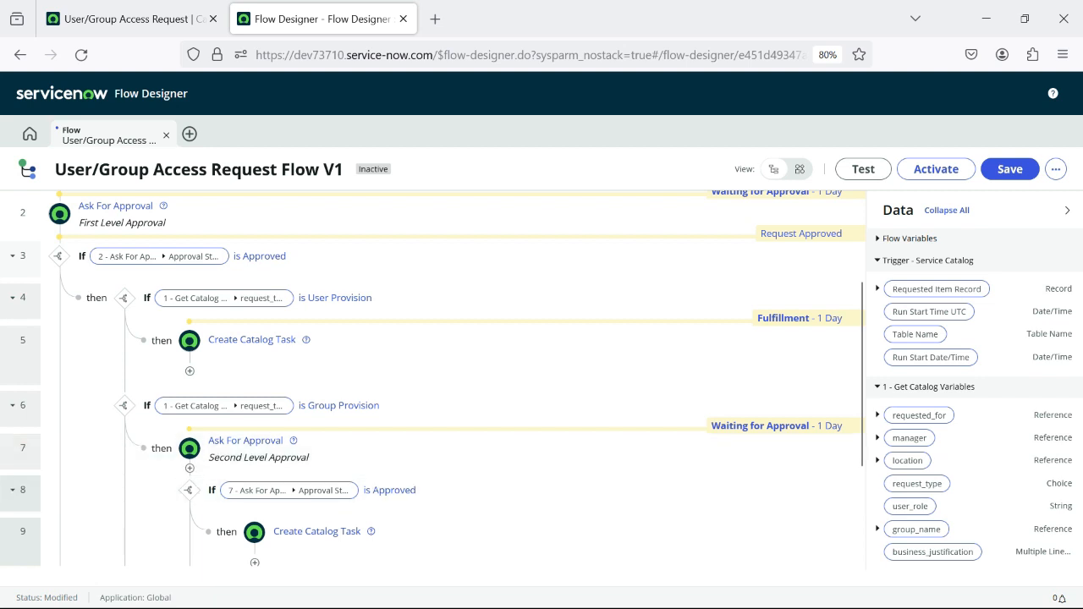
- Add a Request Approved stage after the Second Level Approval action in the Group Provision branch
mouse_move(784, 470)
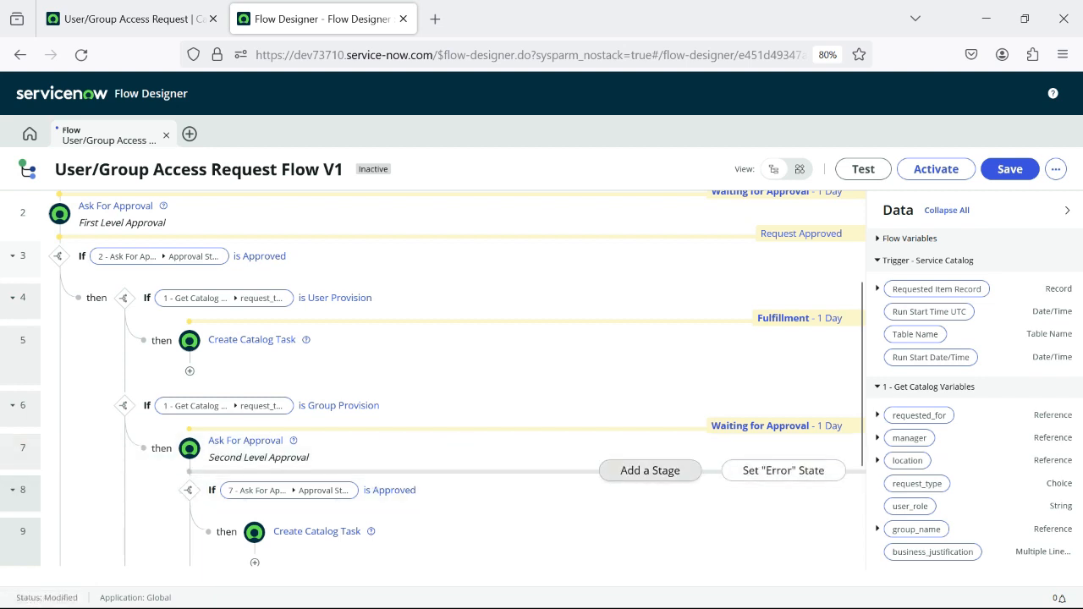
click(650, 470)
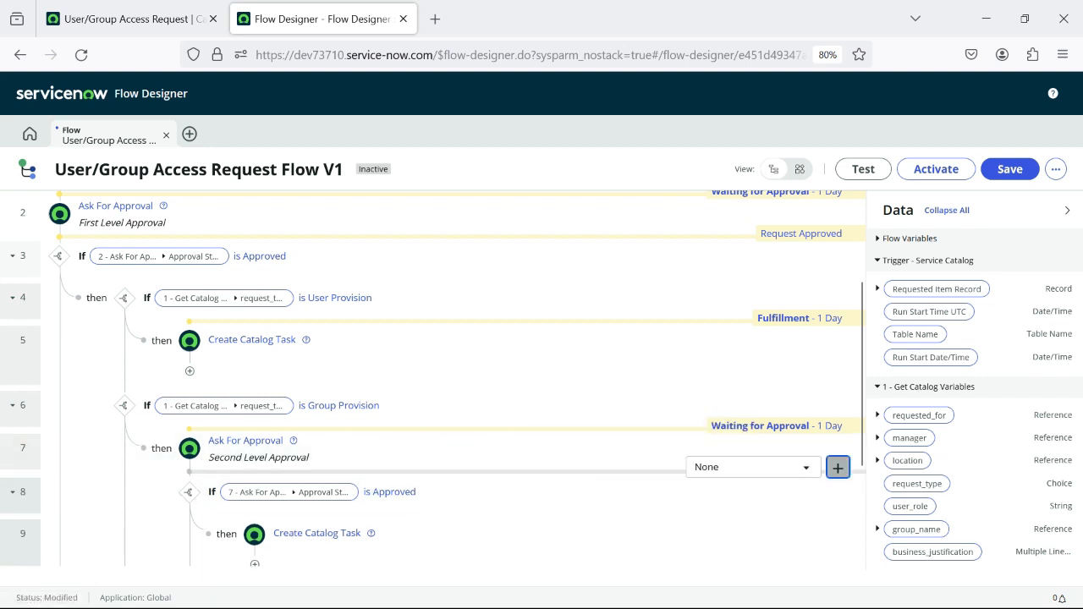
click(752, 468)
click(732, 376)
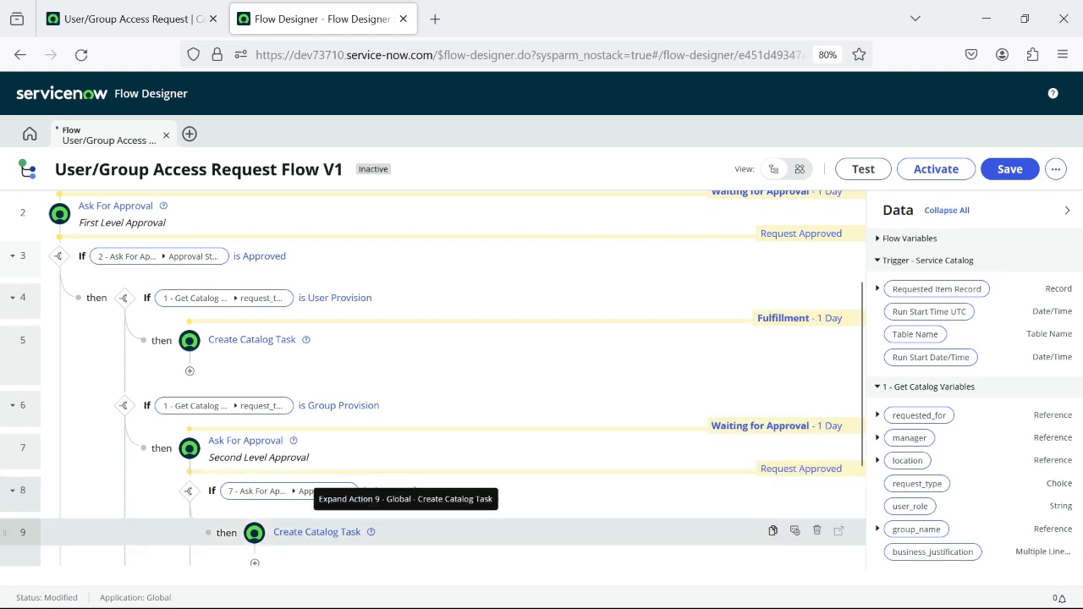
click(317, 533)
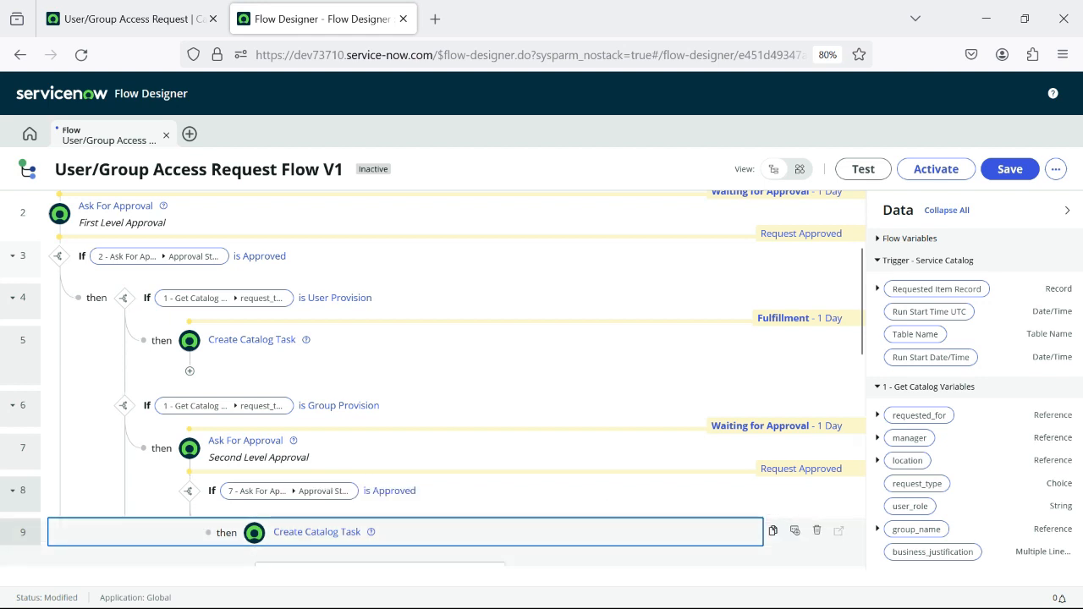
click(653, 512)
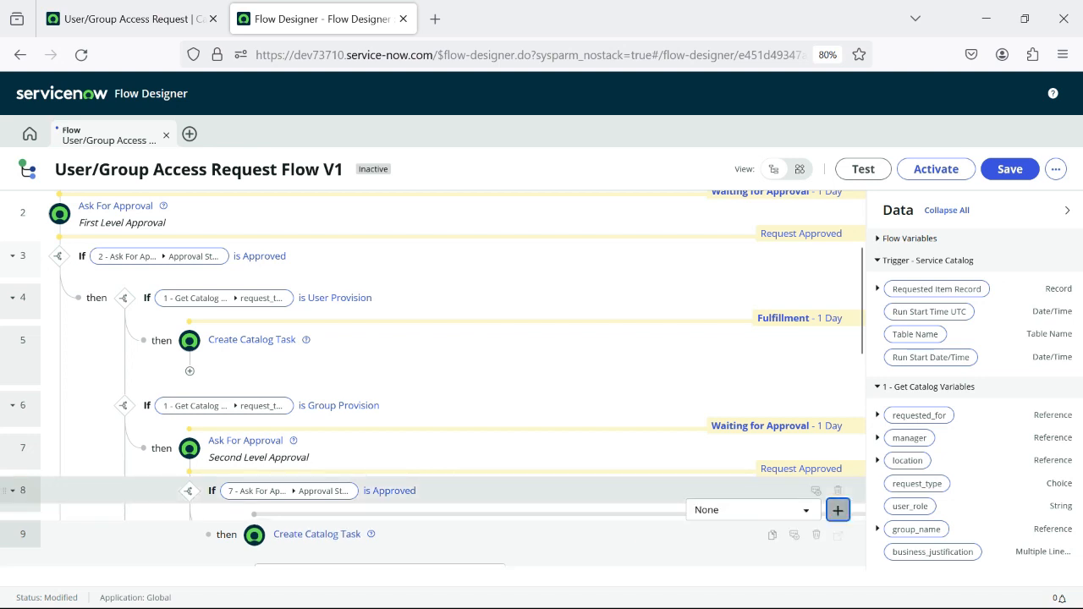
click(389, 491)
click(386, 491)
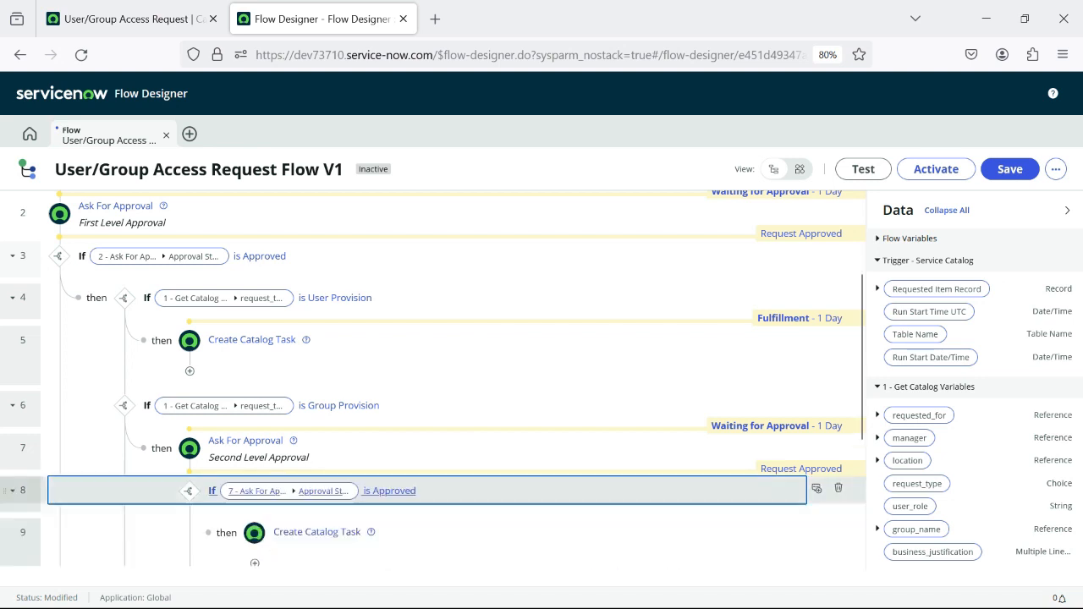
- Add a Fulfillment stage before the Create Catalog Task action in the Group Provision branch
scroll(387, 457, down, 2)
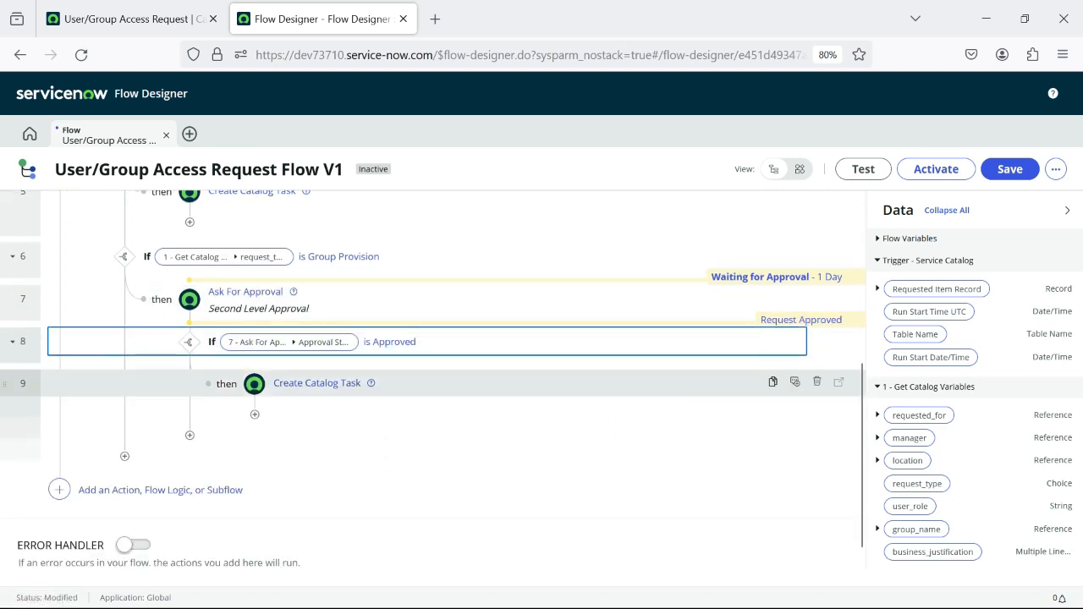
click(650, 364)
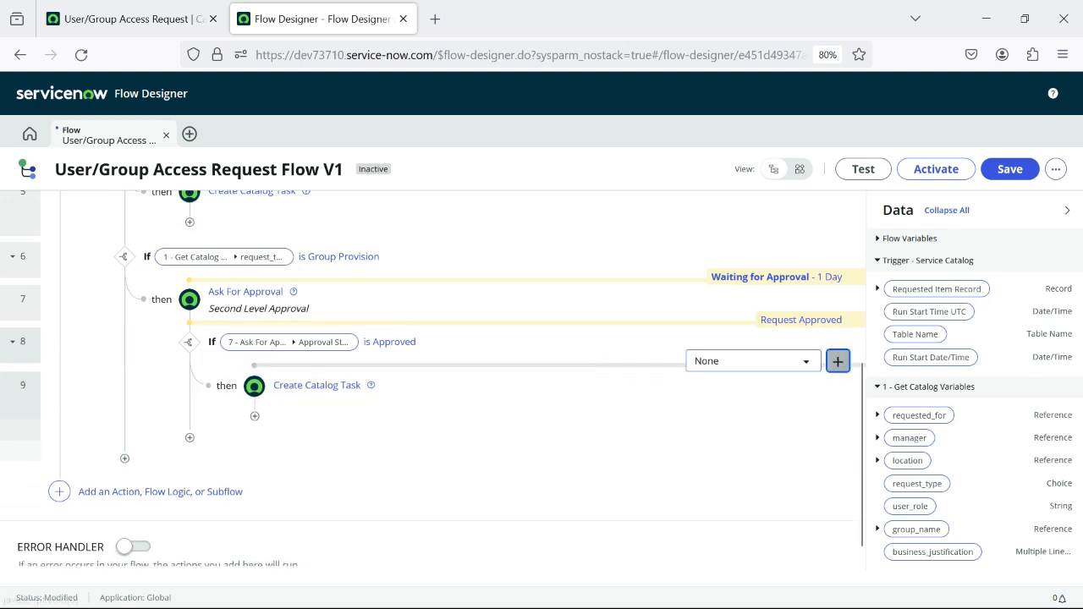
click(752, 361)
click(728, 522)
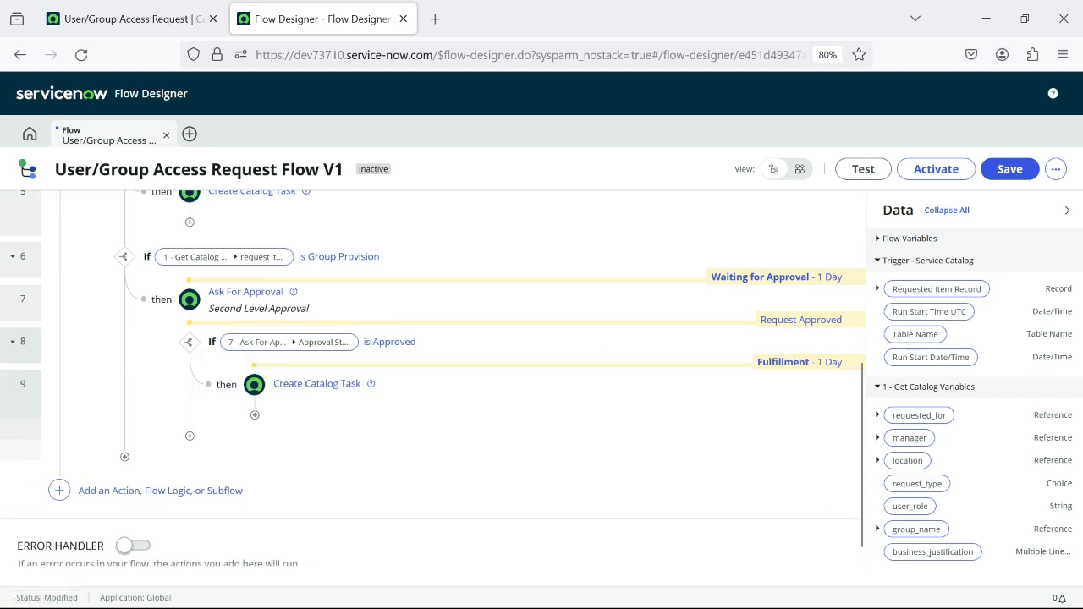
- Insert an End Flow logic step after the Create Catalog Task action in the User Provision branch
scroll(432, 381, up, 5)
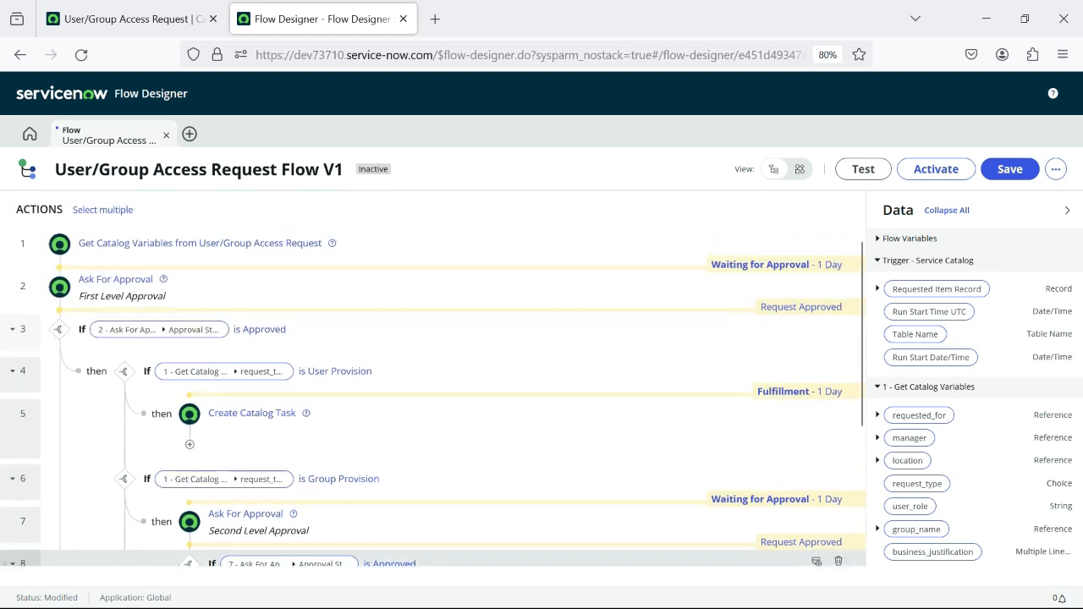
scroll(432, 381, down, 4)
scroll(432, 381, up, 2)
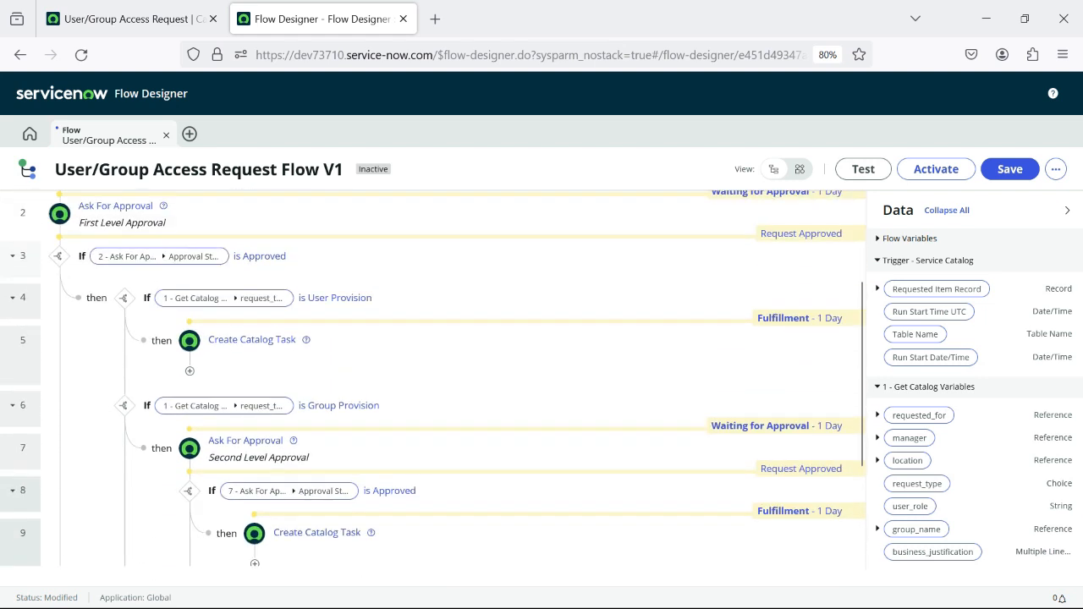
scroll(432, 381, down, 2)
scroll(432, 381, up, 3)
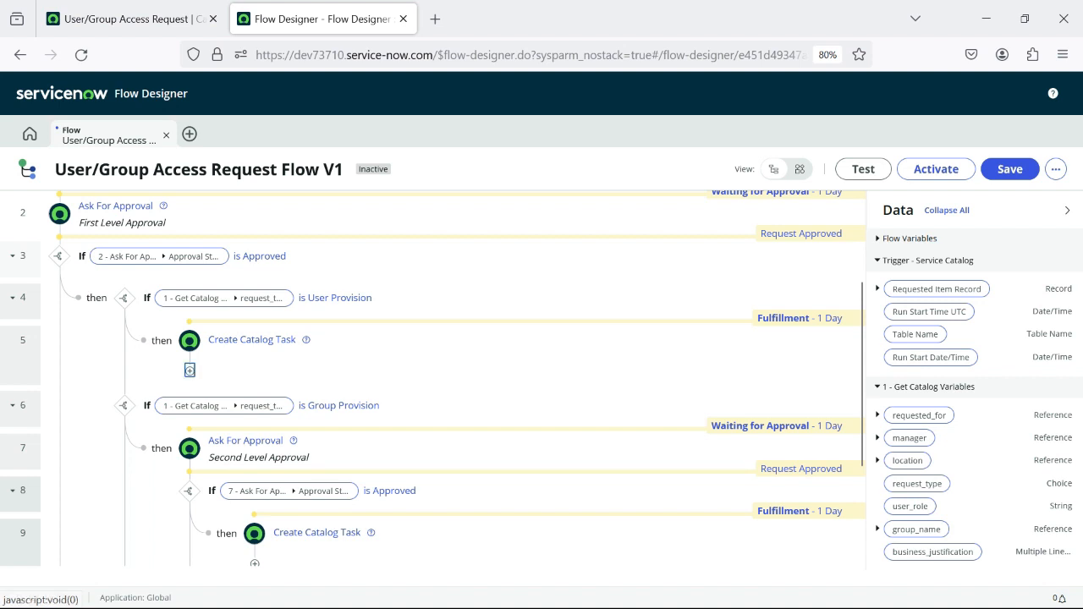
click(190, 371)
click(345, 378)
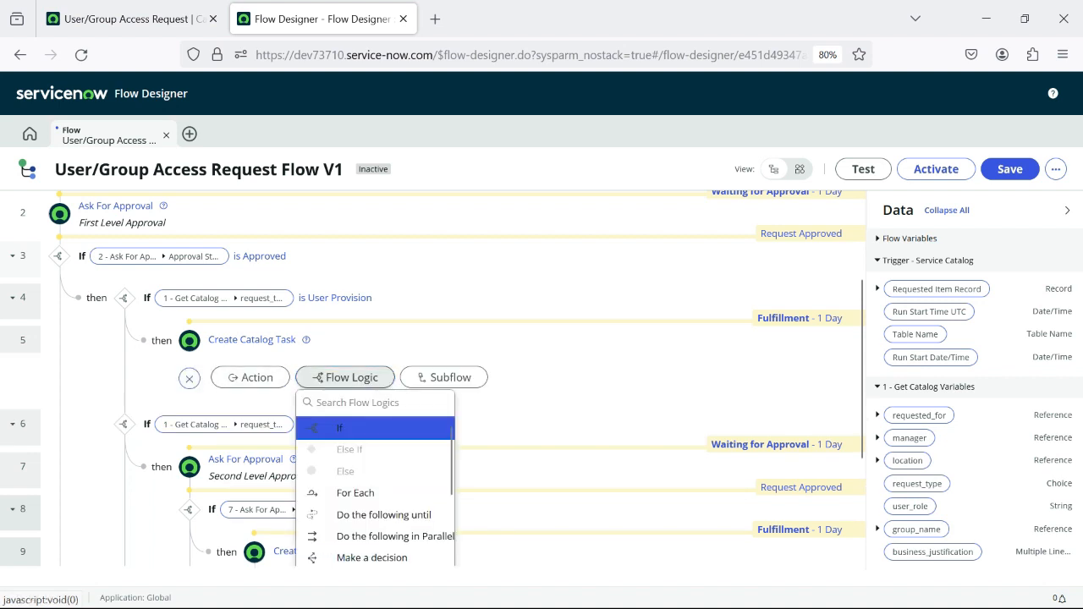
scroll(375, 482, down, 3)
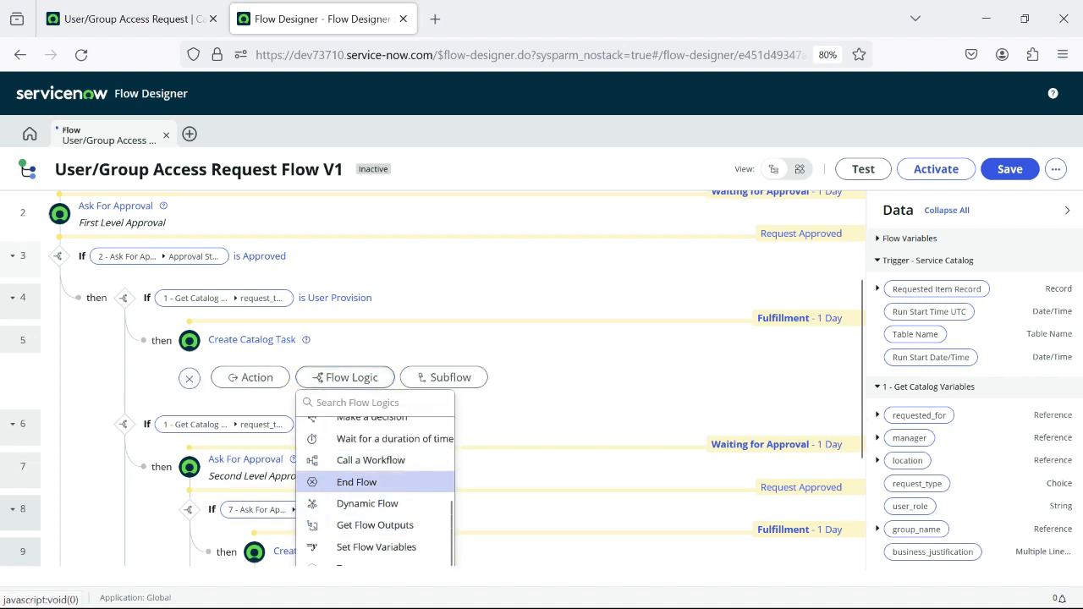
click(356, 482)
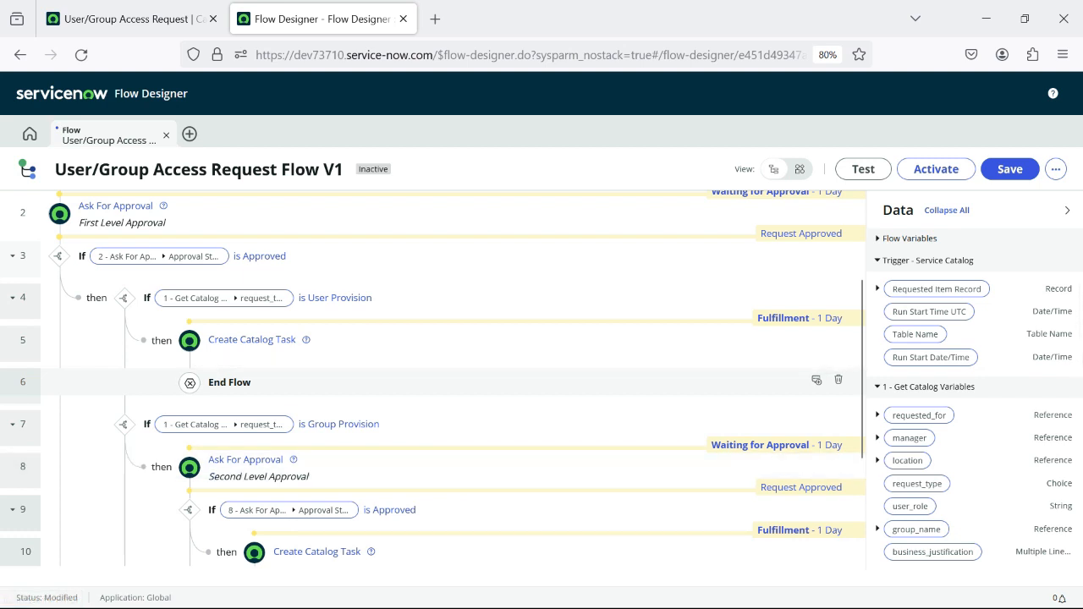
- Add a Completed stage before the End Flow step in the User Provision branch
click(650, 363)
click(753, 359)
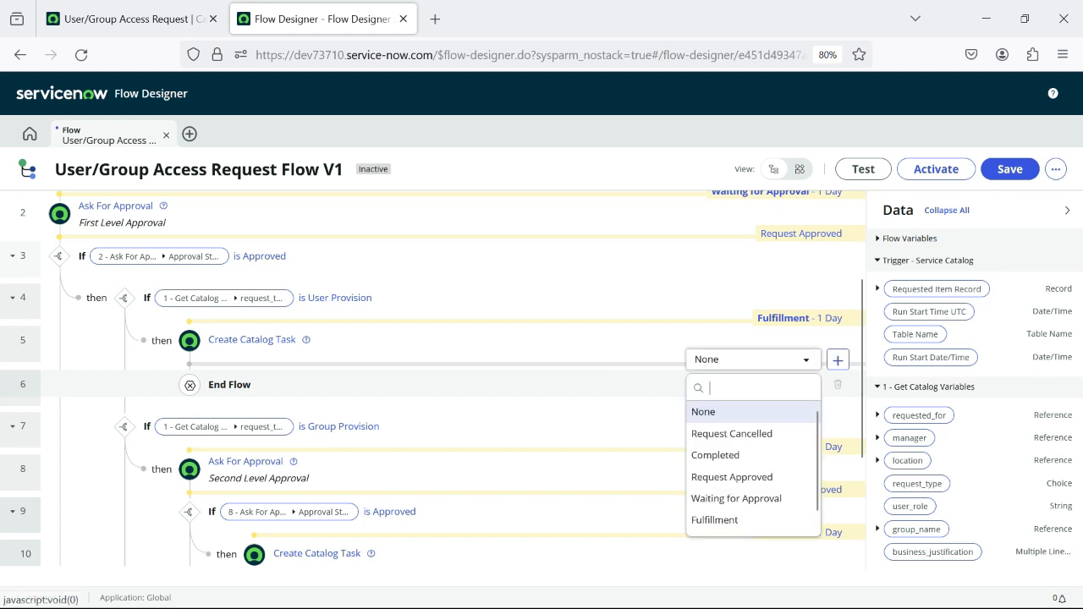
click(716, 455)
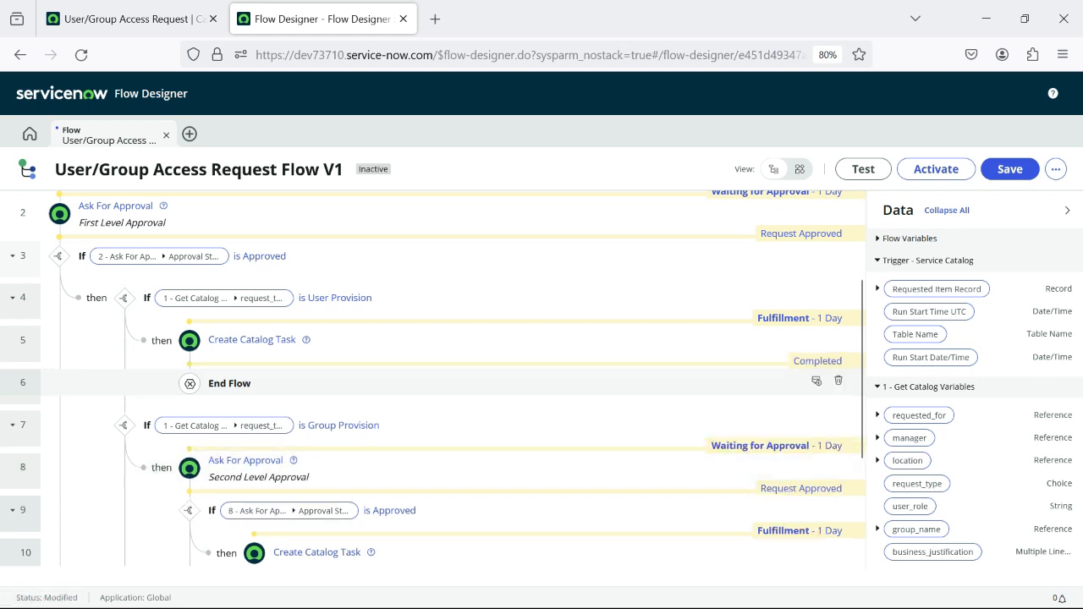
- Insert an End Flow logic step after the Create Catalog Task action in the Group Provision branch
scroll(433, 379, down, 3)
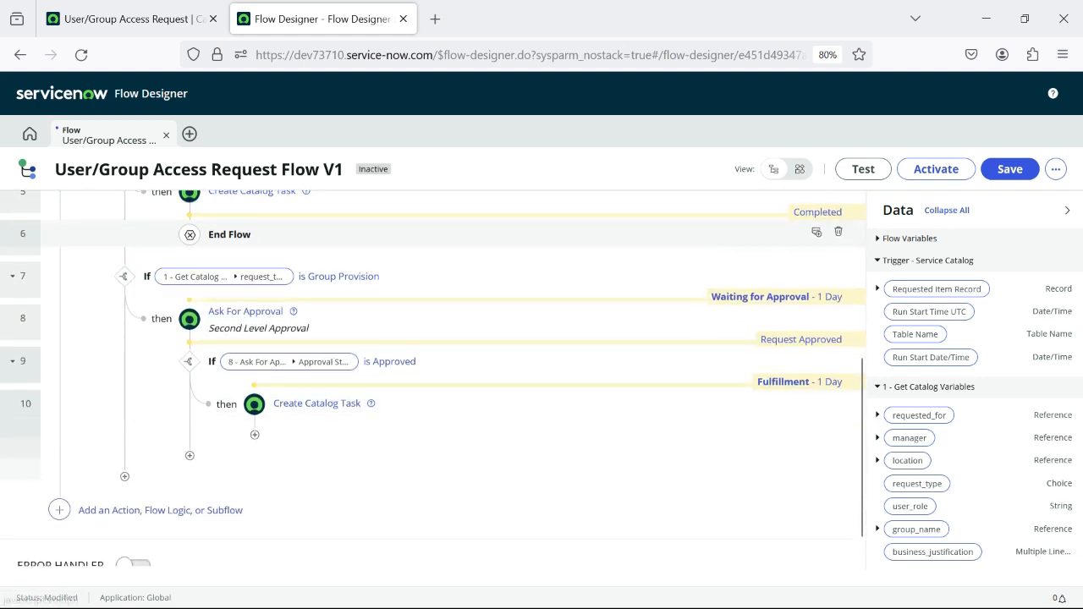
click(253, 434)
click(408, 441)
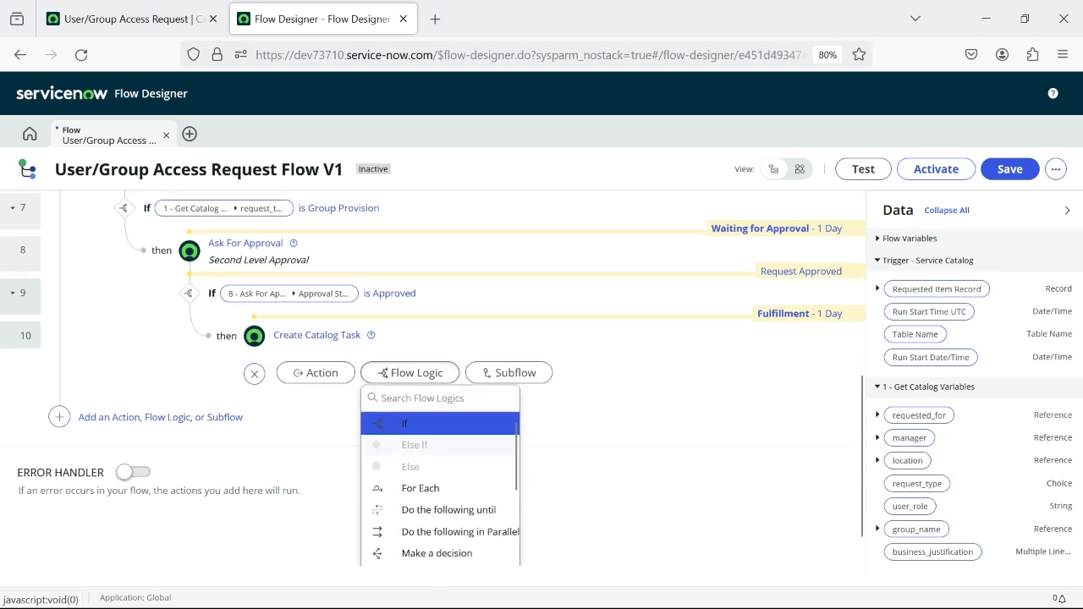
scroll(440, 480, down, 5)
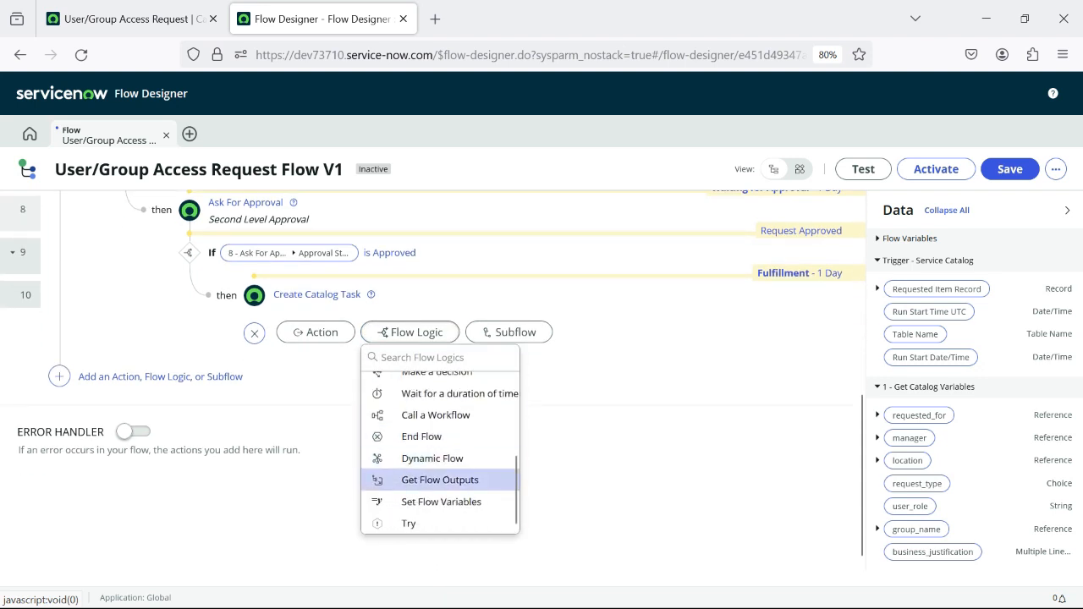
scroll(423, 436, up, 5)
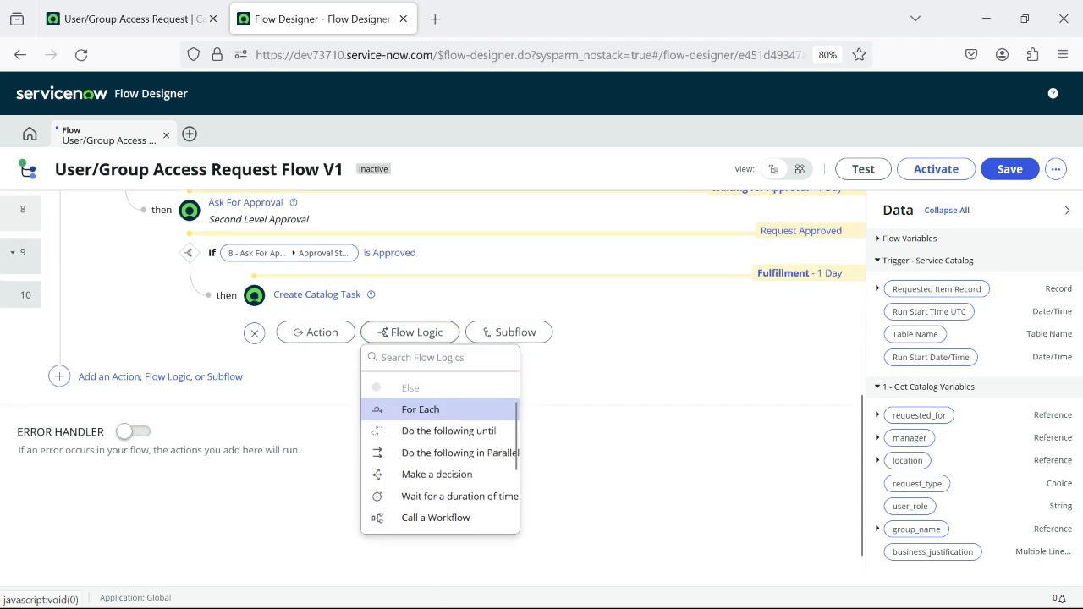
scroll(441, 452, down, 1)
click(422, 503)
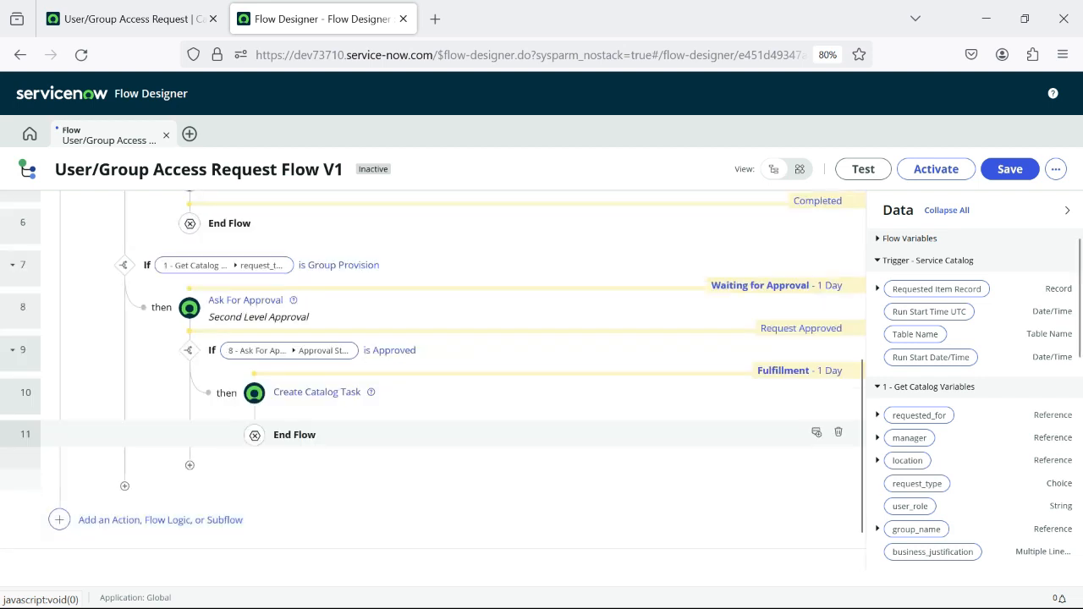
- Add a Completed stage before the End Flow step in the Group Provision branch
click(652, 414)
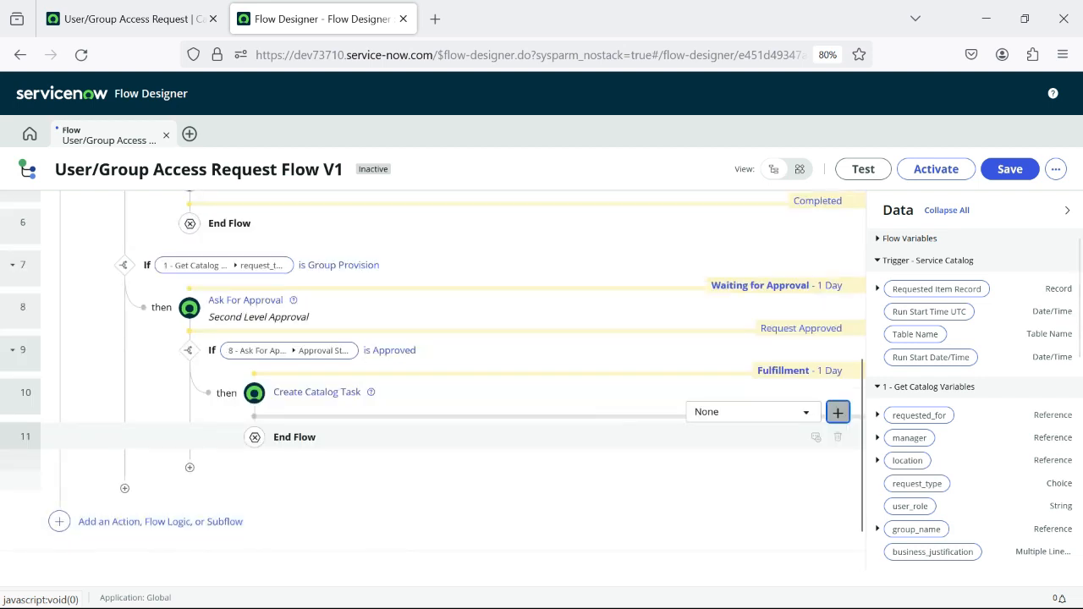
click(750, 412)
click(715, 507)
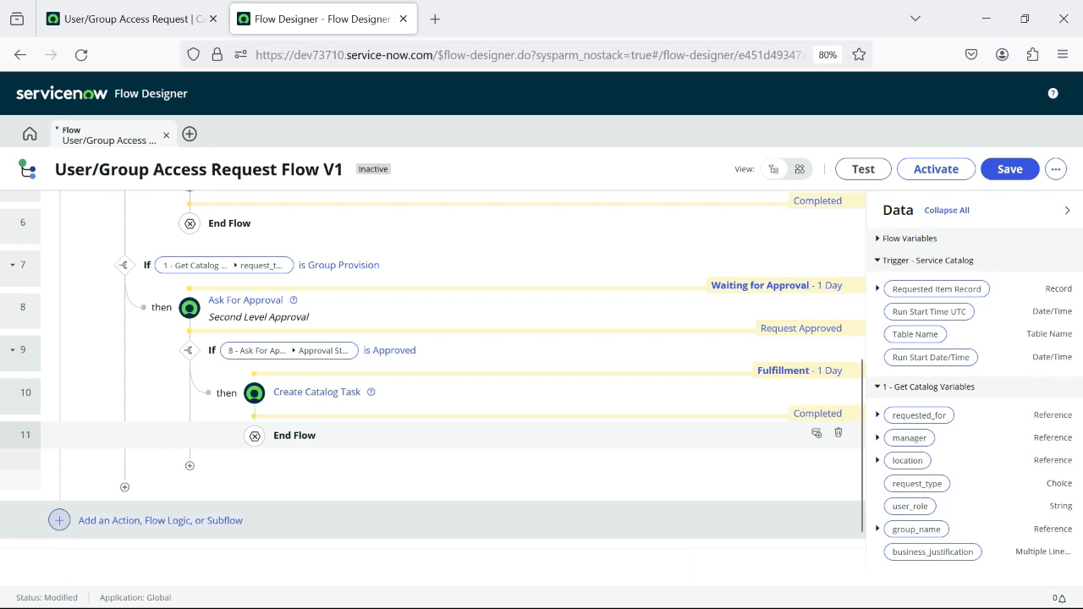
- Add an Else branch to the second-level approval condition, after its approved branch's End Flow step
scroll(432, 381, up, 5)
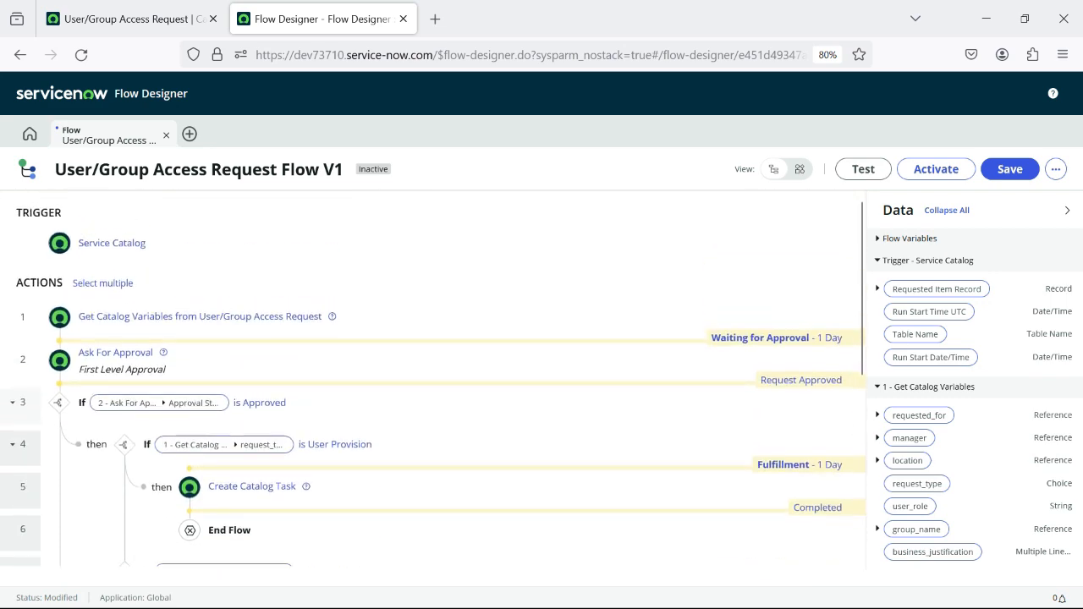
scroll(432, 381, down, 4)
scroll(432, 381, up, 2)
scroll(427, 529, up, 2)
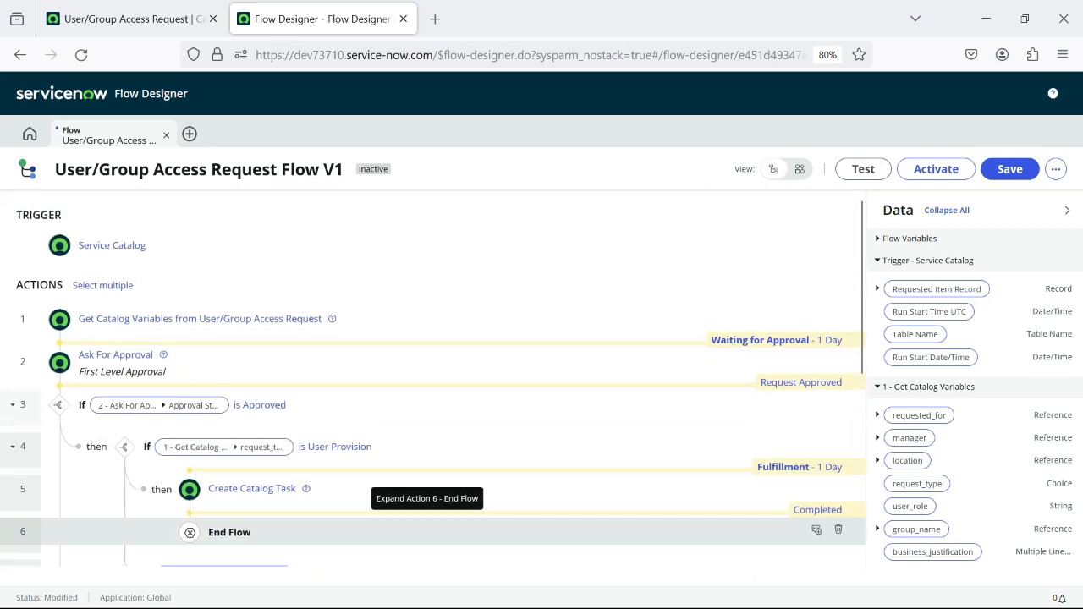
scroll(431, 381, down, 4)
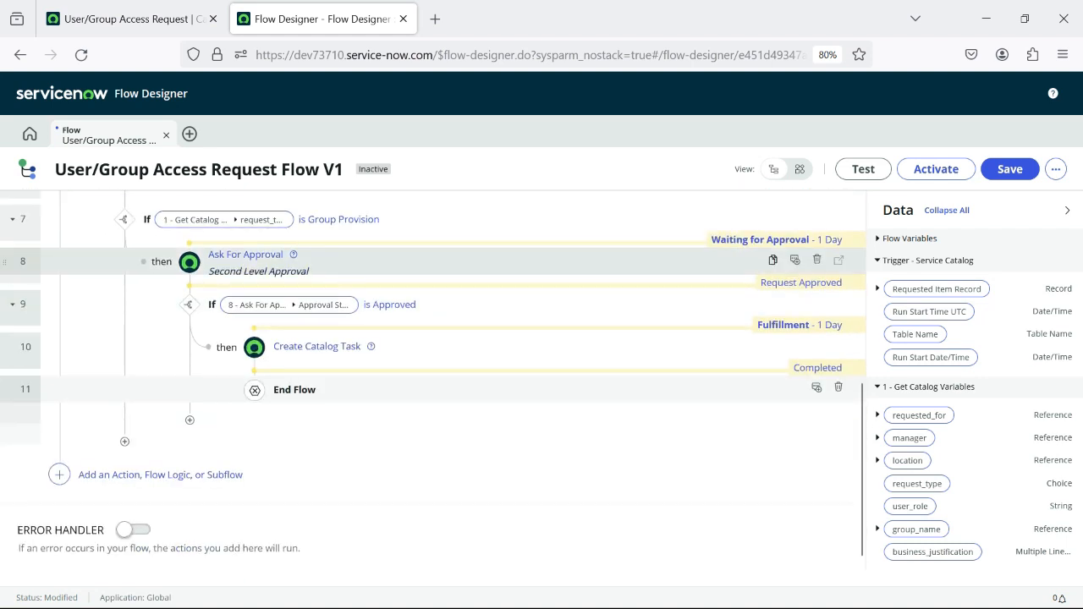
scroll(338, 293, up, 2)
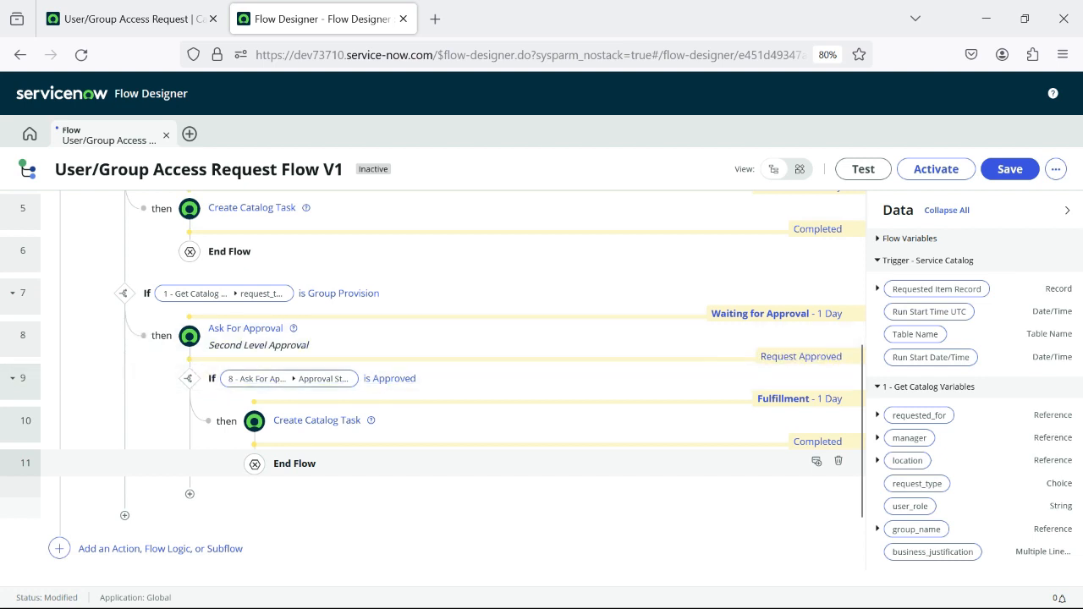
scroll(423, 331, down, 2)
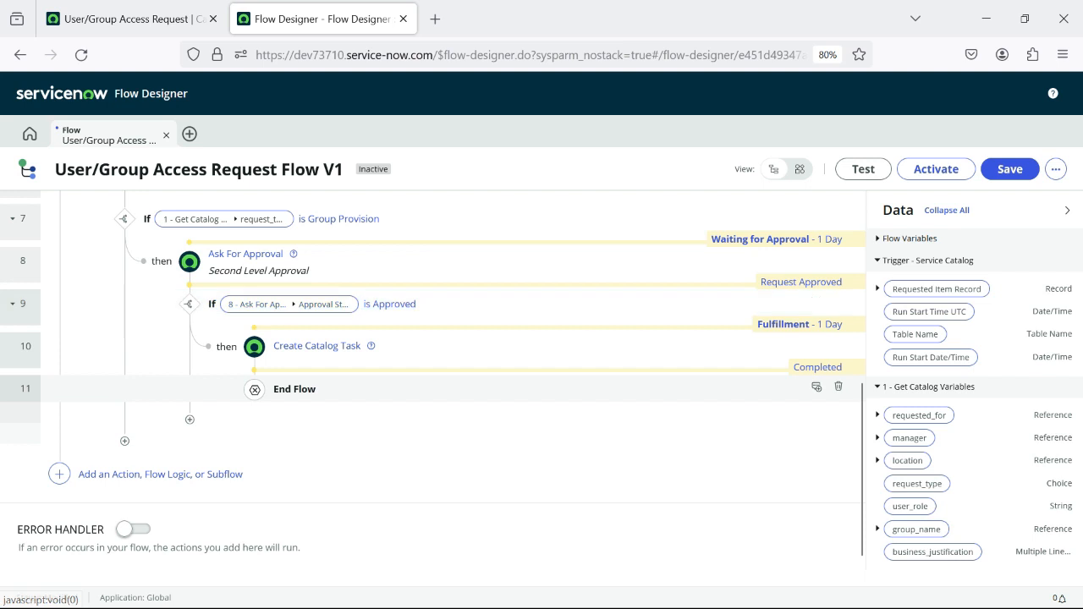
click(190, 419)
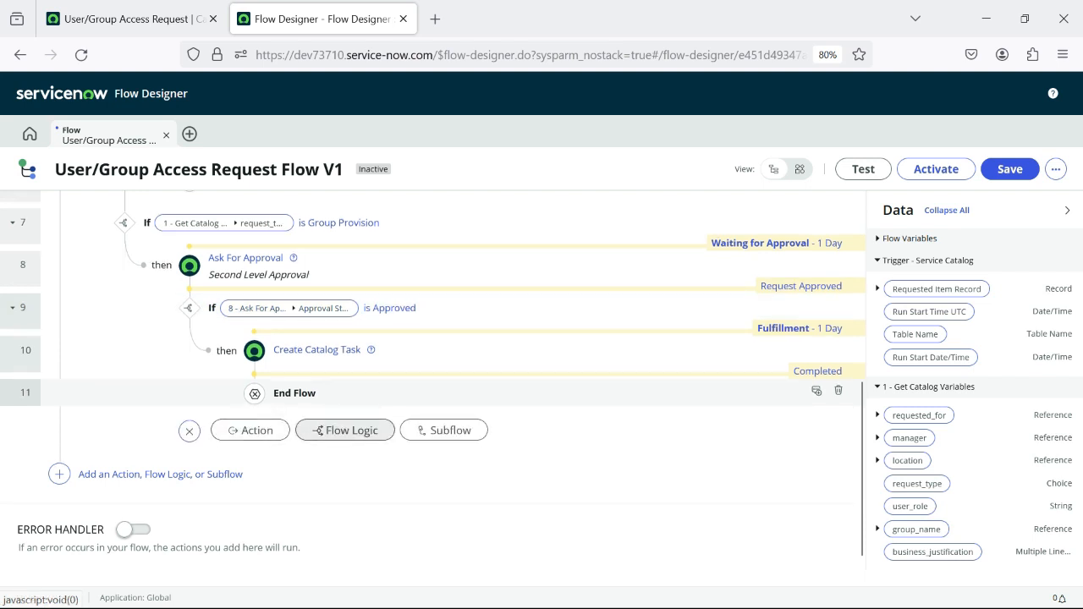
click(345, 431)
click(345, 524)
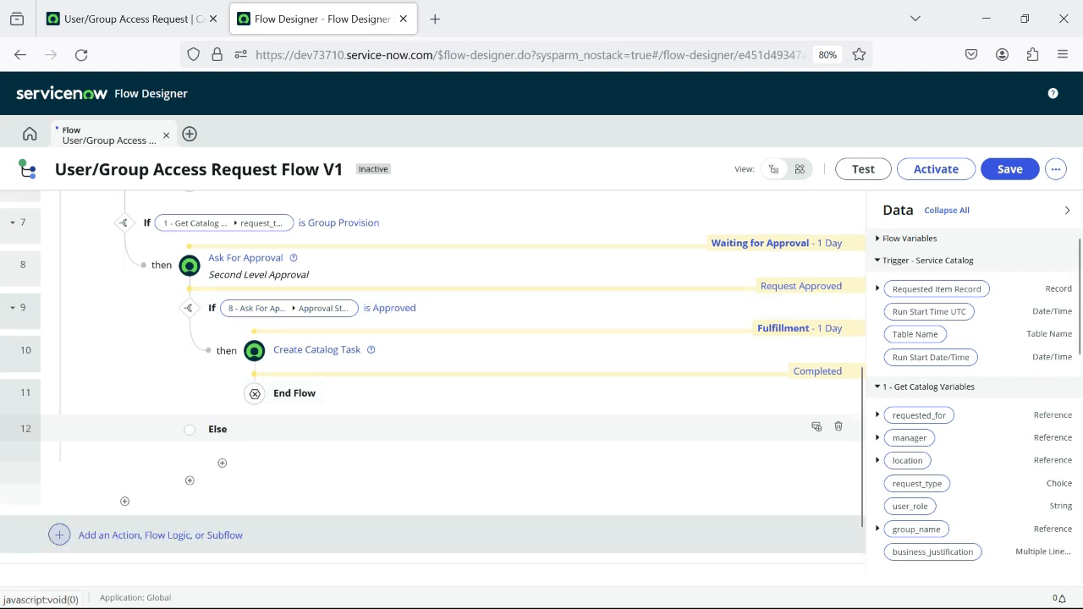
- Insert an End Flow logic step inside the Else branch of the second-level approval condition
click(221, 463)
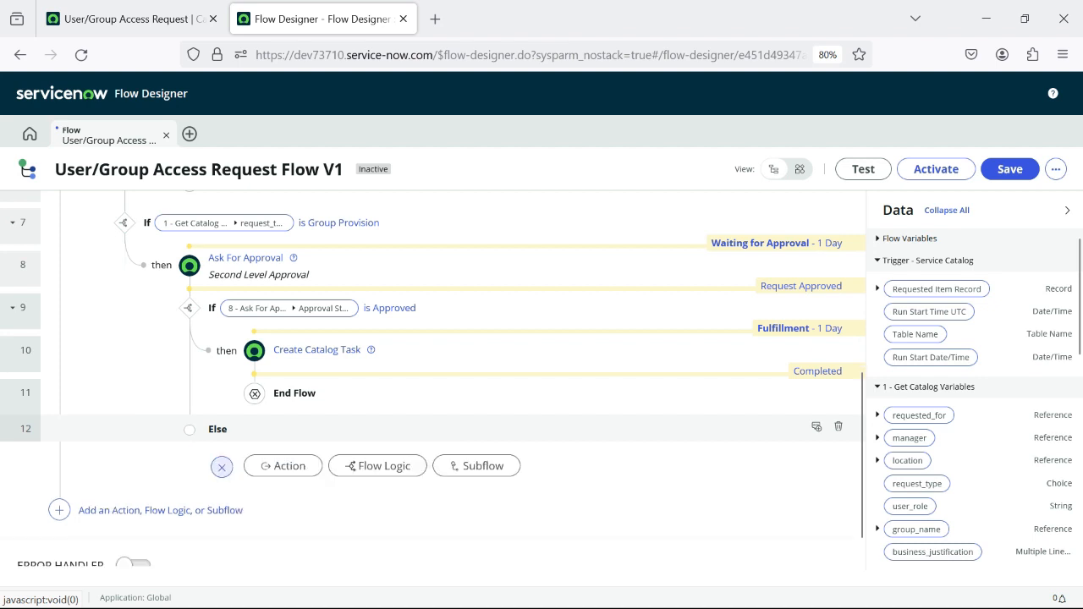
click(378, 465)
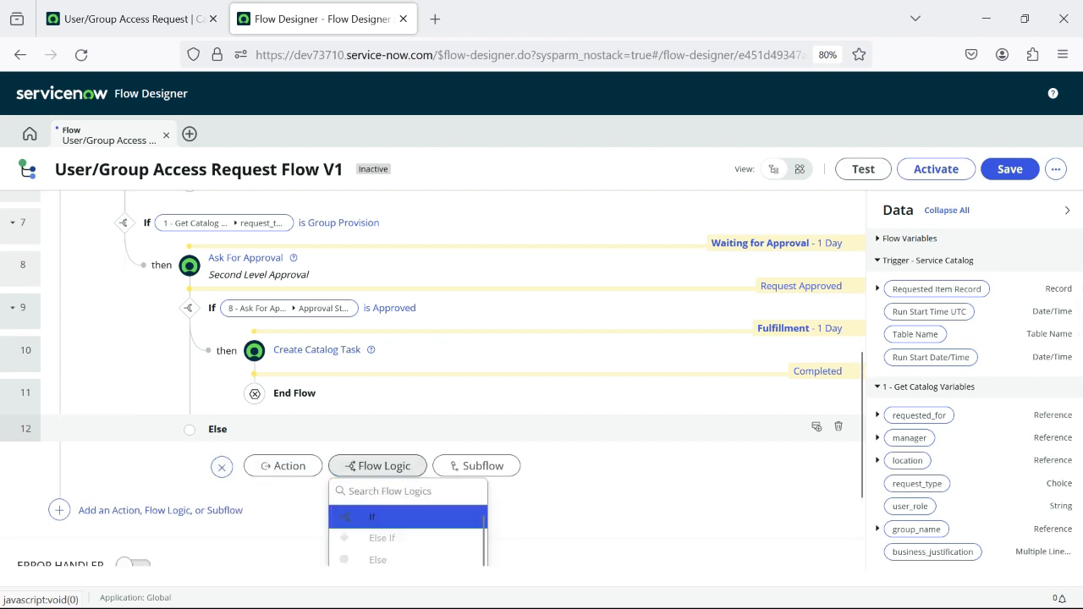
scroll(406, 479, down, 5)
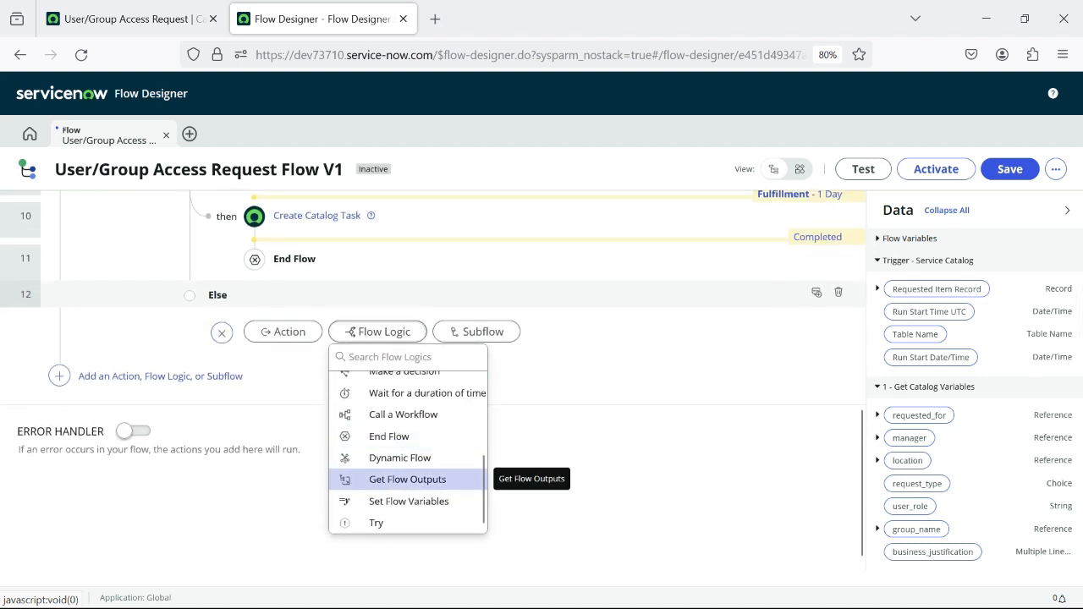
click(389, 436)
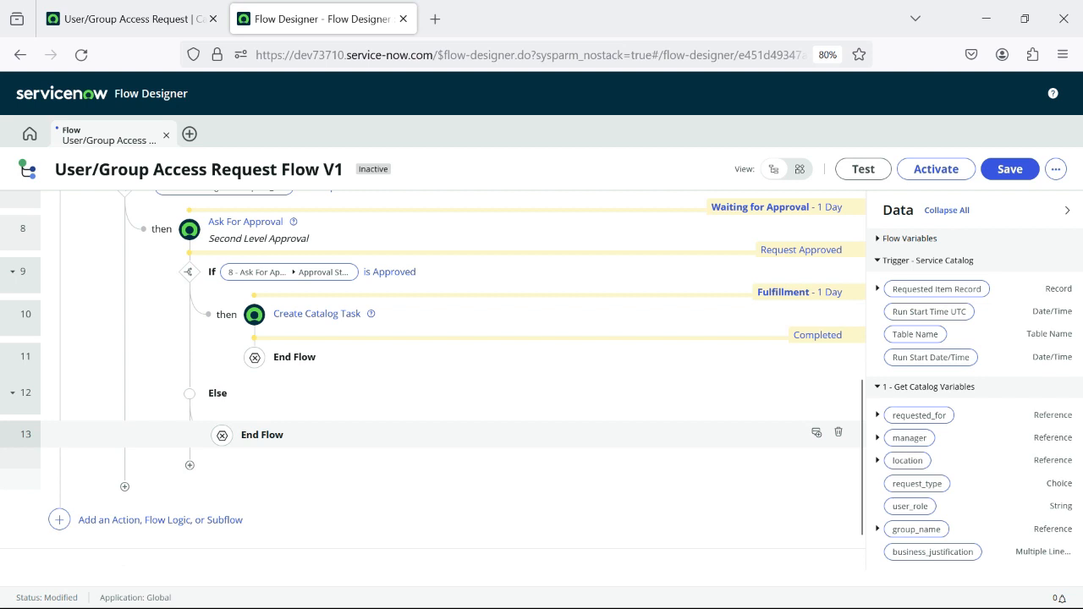
- Add a Request Cancelled stage before the End Flow step in the second-level approval's Else branch
click(648, 415)
click(749, 412)
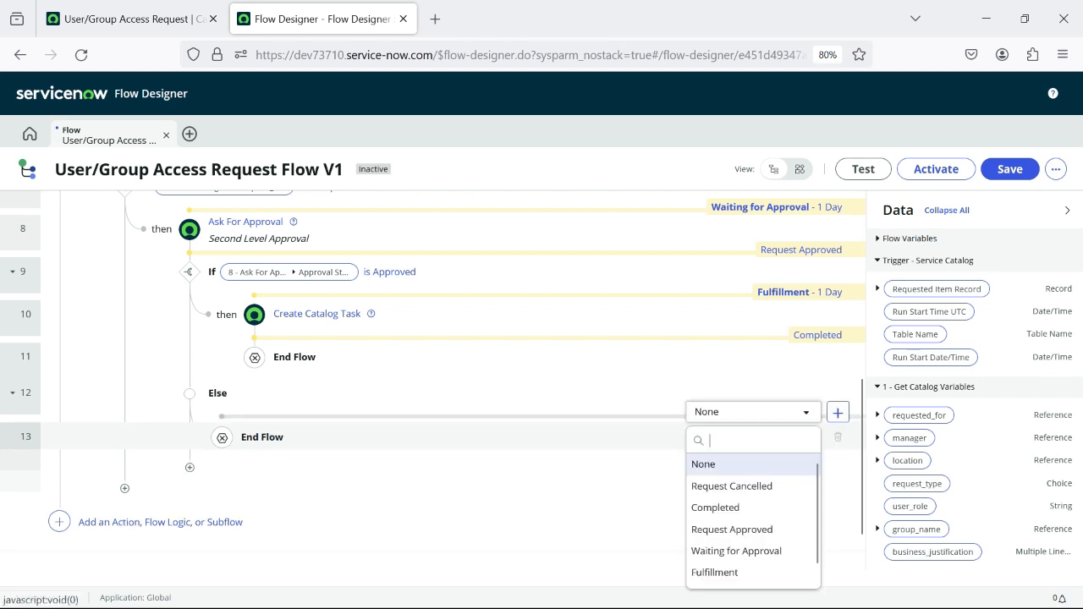
click(732, 486)
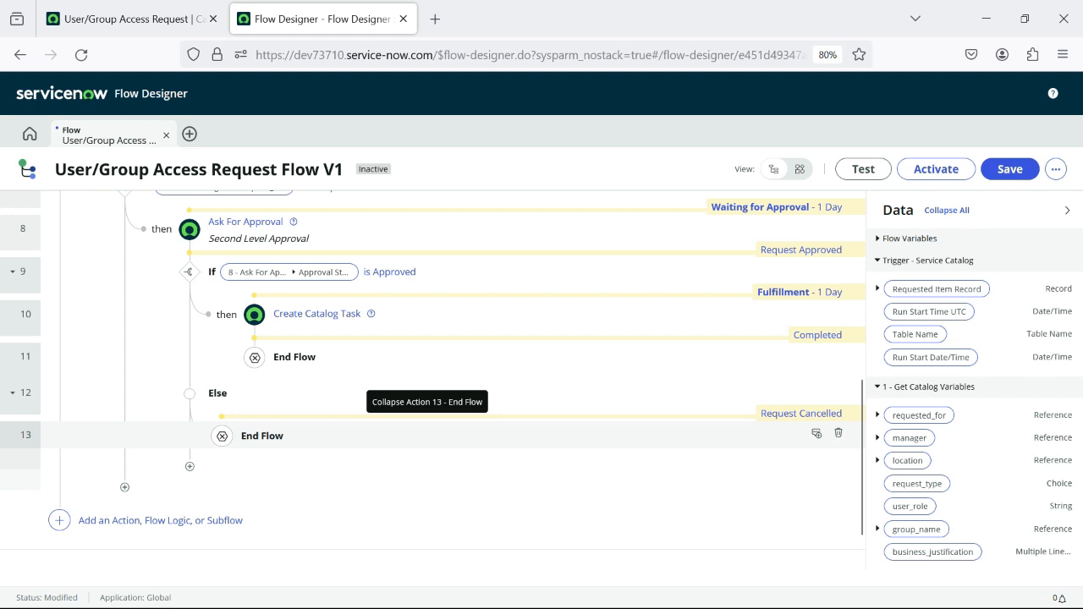
- Add an Else branch to the first-level approval condition at the end of the flow
scroll(427, 423, up, 10)
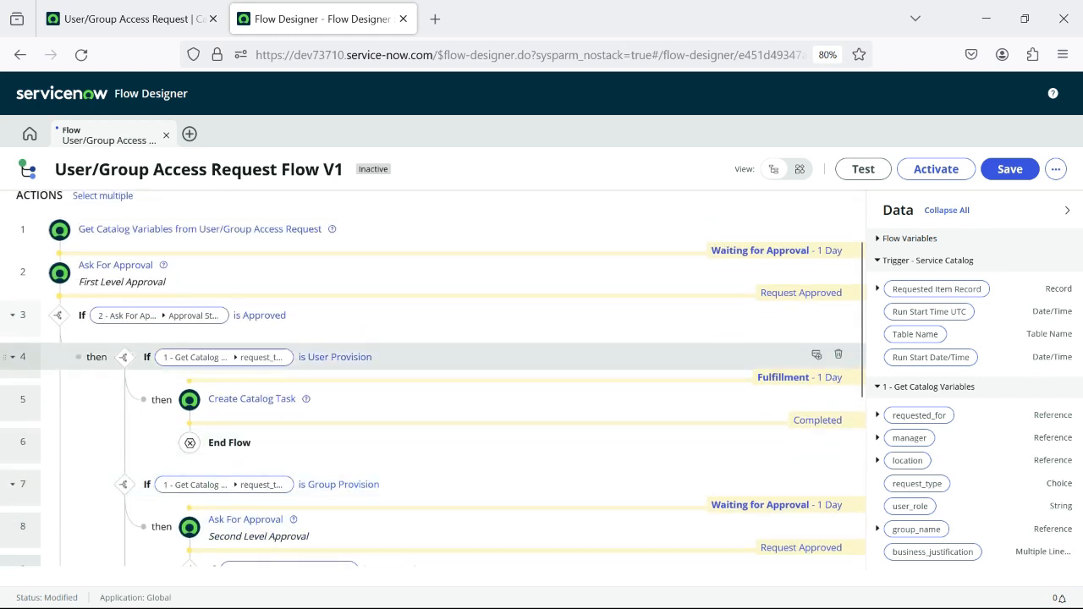
scroll(427, 339, down, 2)
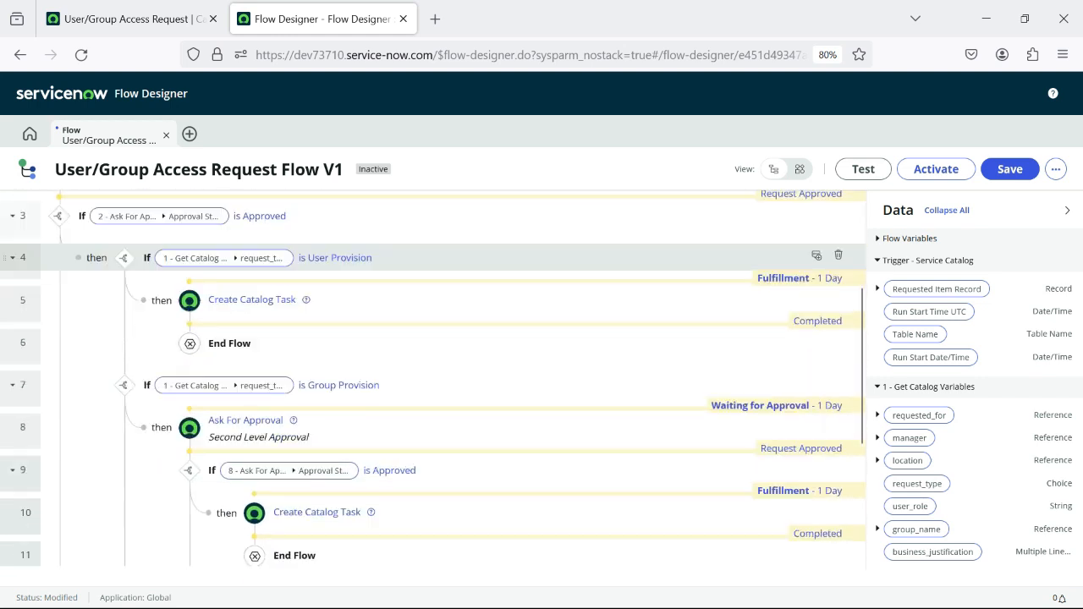
scroll(428, 339, down, 4)
click(127, 474)
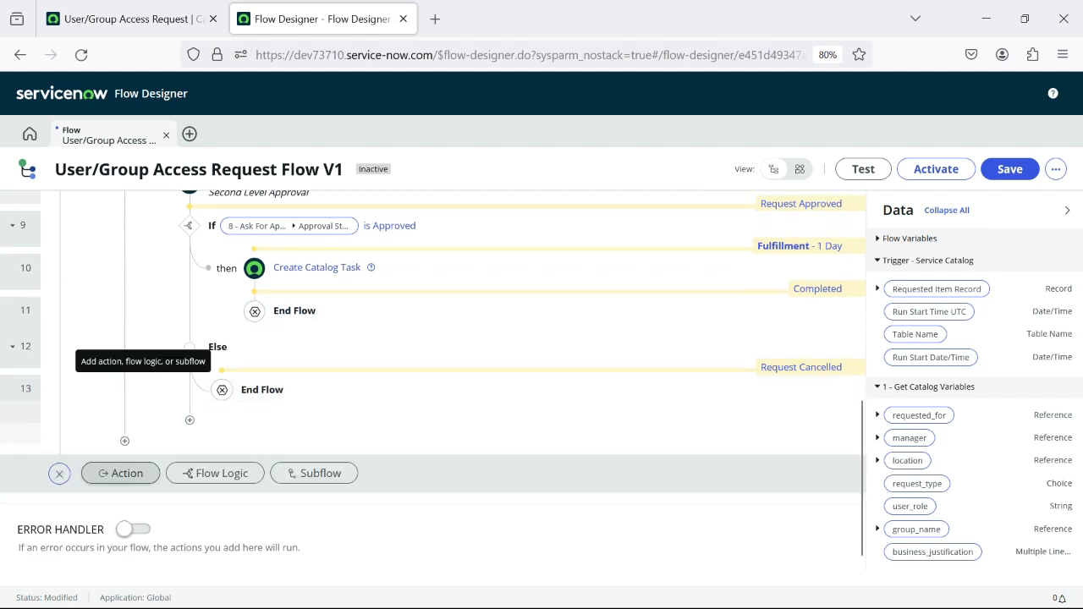
click(215, 474)
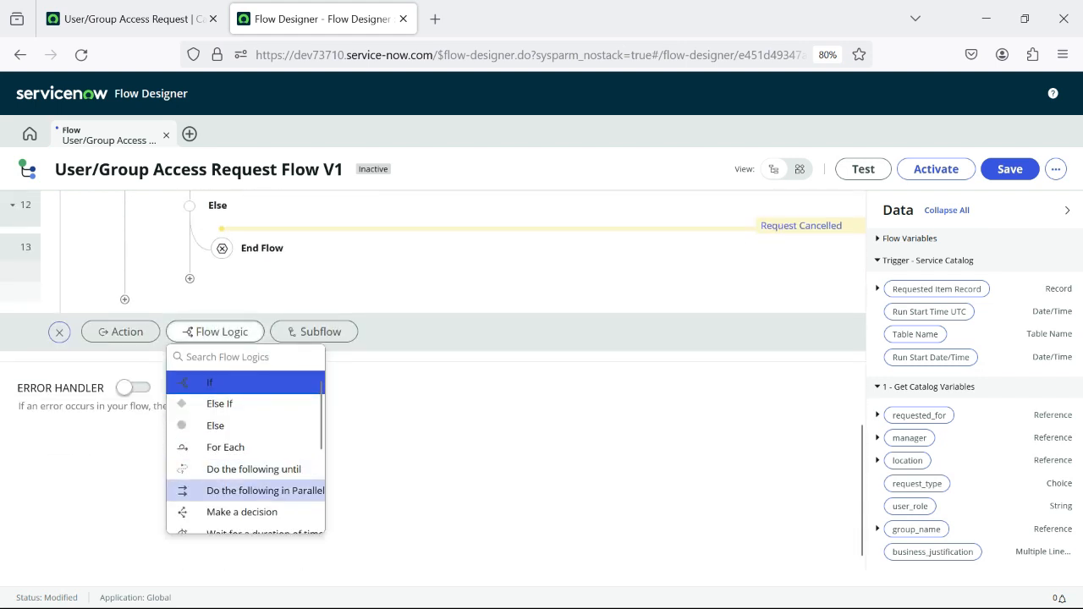
scroll(254, 491, down, 3)
scroll(254, 461, up, 3)
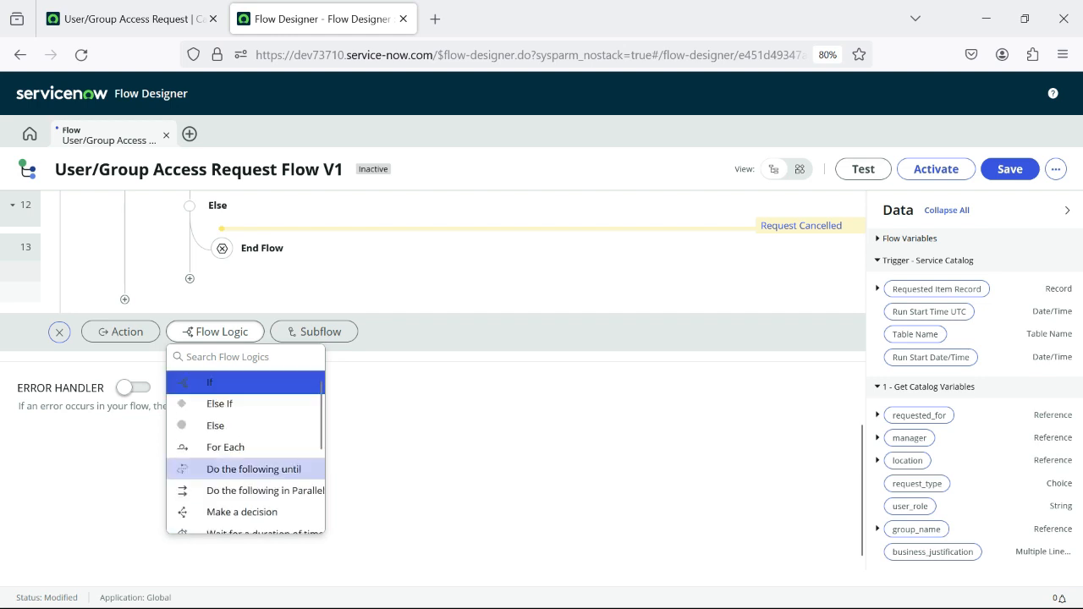
click(216, 426)
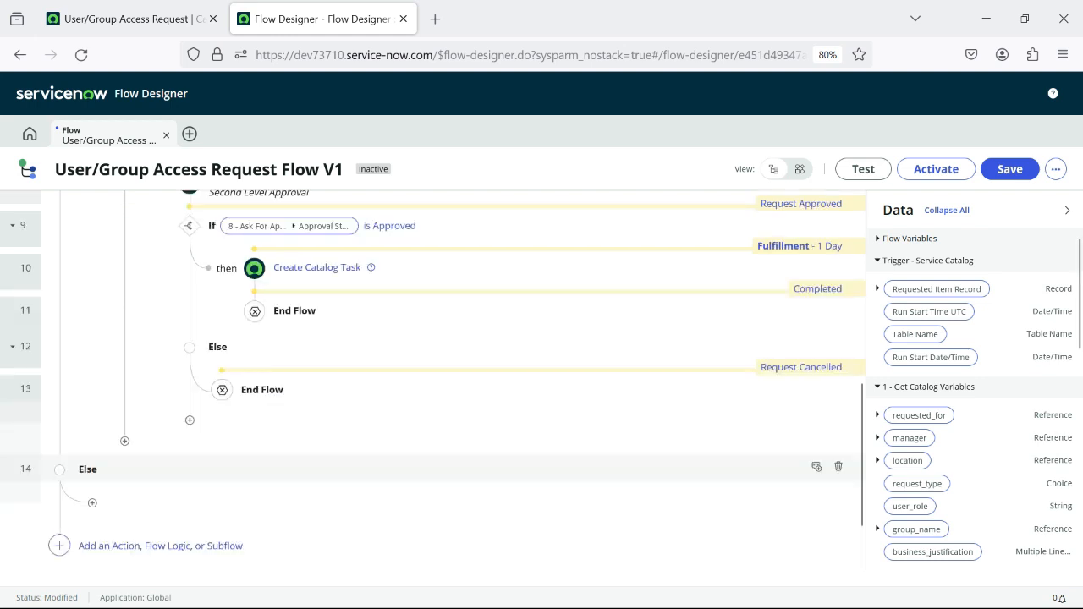
- Insert an End Flow logic step inside the Else branch of the first-level approval condition
click(92, 503)
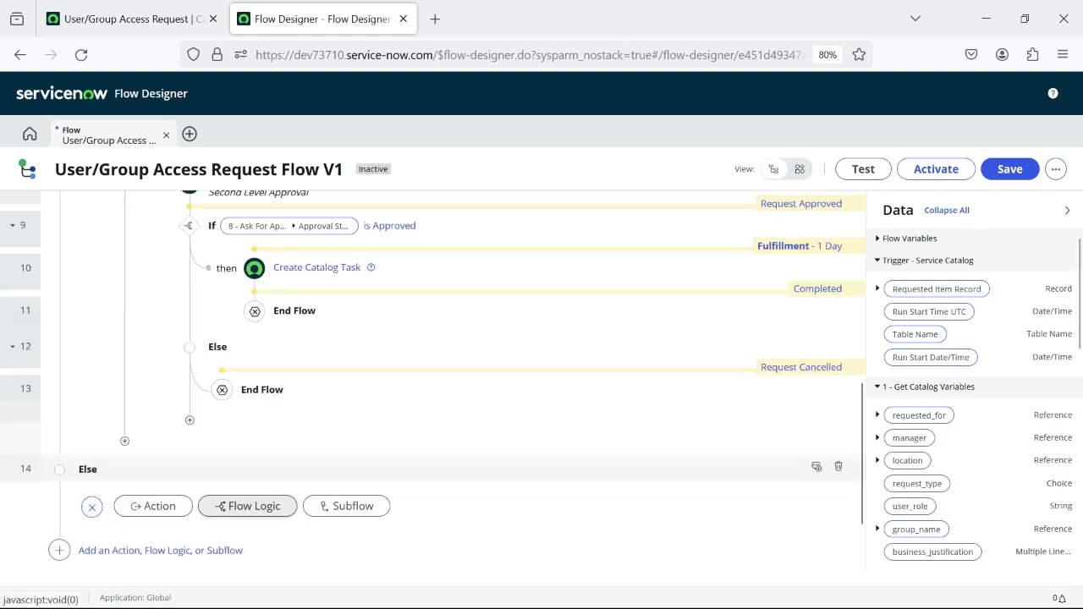
click(247, 506)
scroll(271, 461, down, 3)
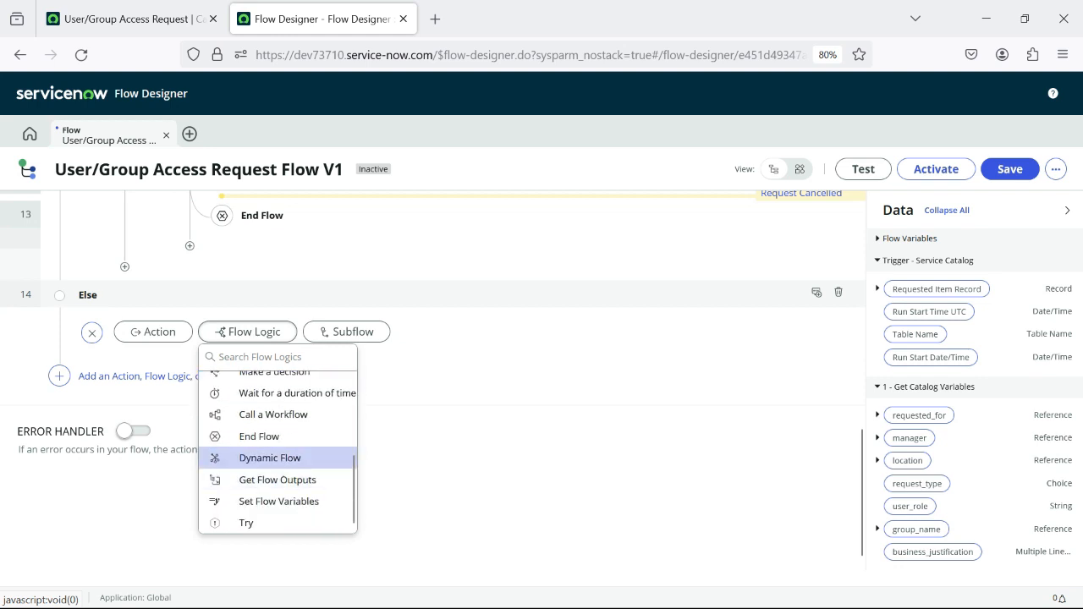
click(258, 436)
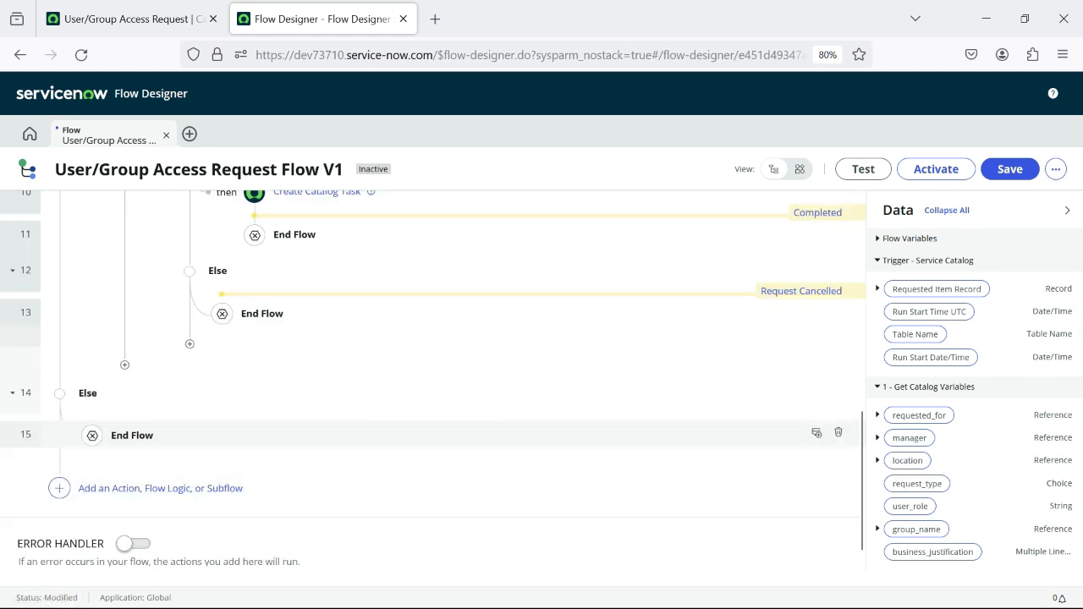
- Add a Request Cancelled stage before the End Flow step in the first-level approval's Else branch
click(650, 416)
click(753, 413)
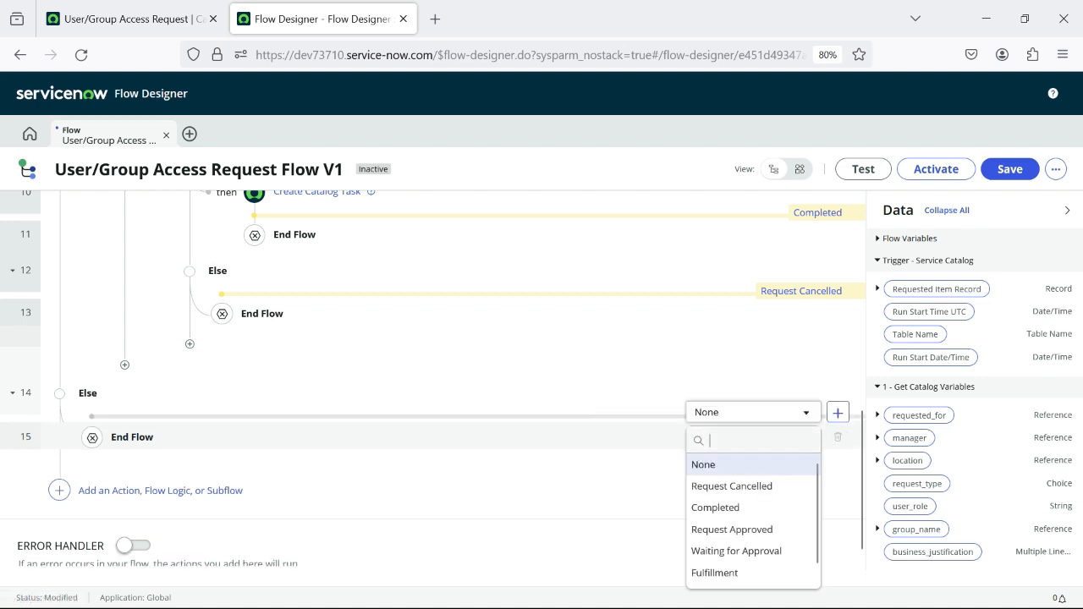
click(733, 486)
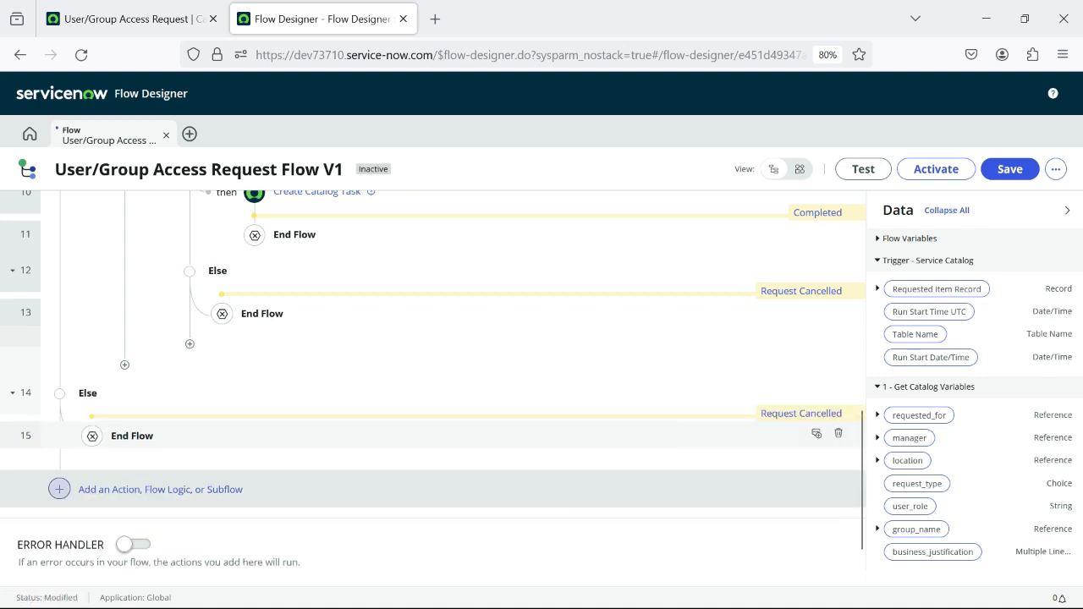
- Save the User/Group Access Request Flow V1 flow and review its actions from start to end
scroll(732, 440, up, 8)
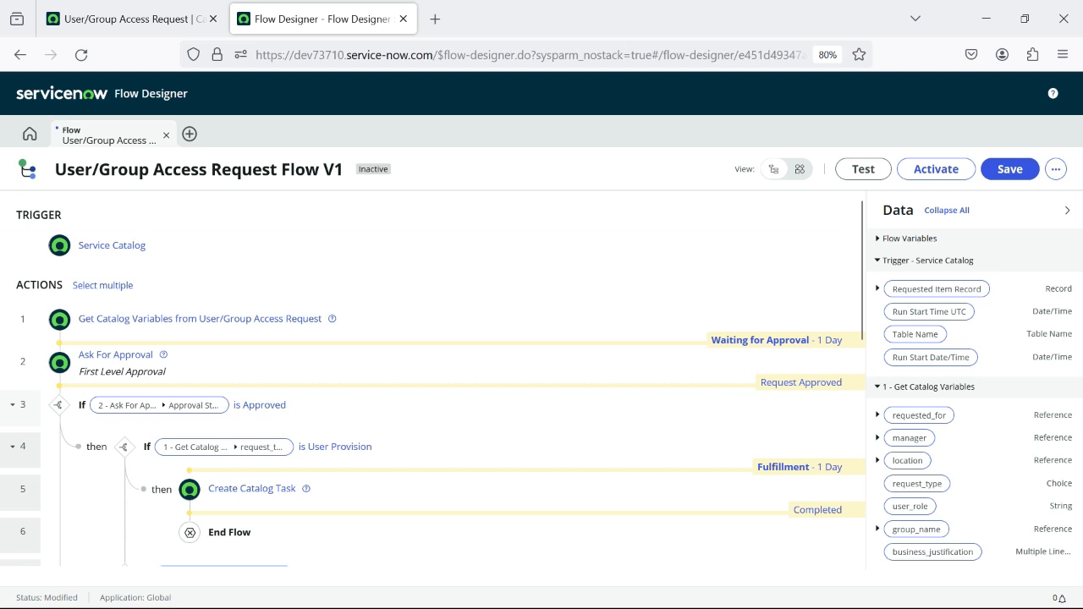
click(1010, 168)
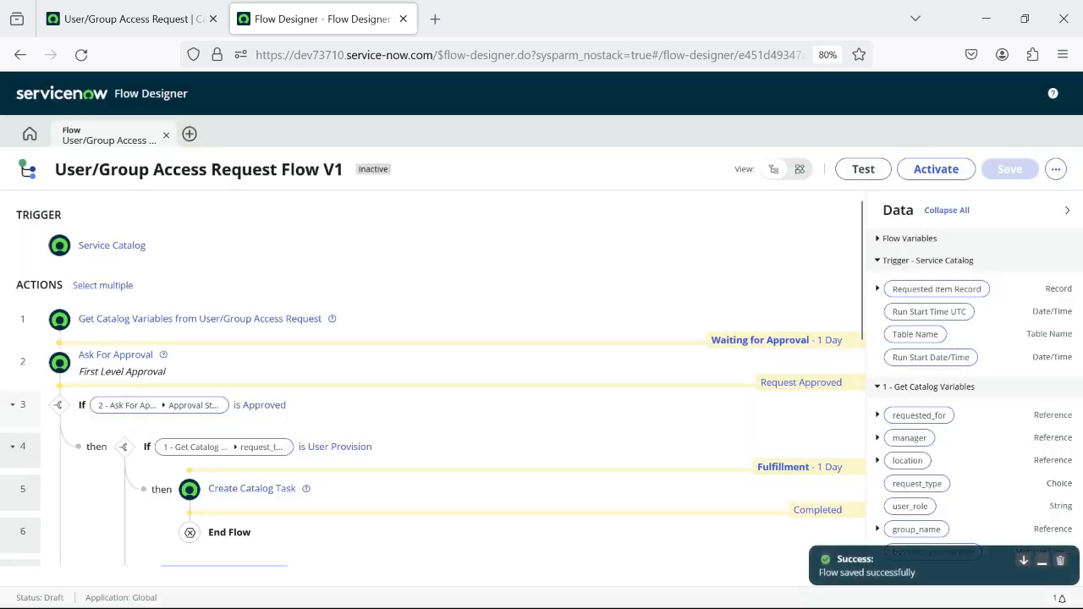
scroll(542, 254, down, 6)
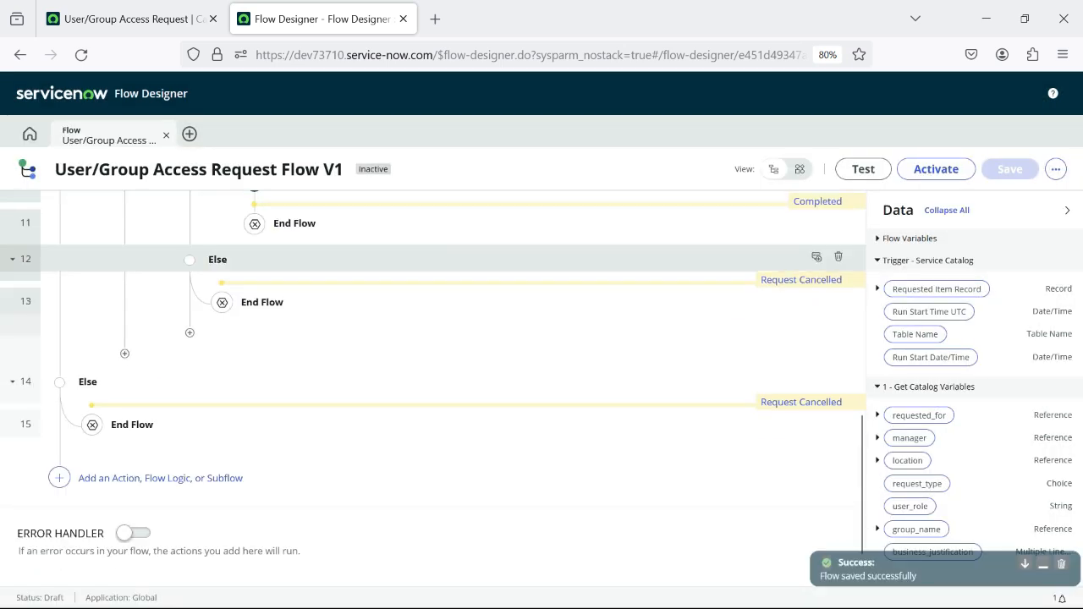
scroll(542, 254, up, 6)
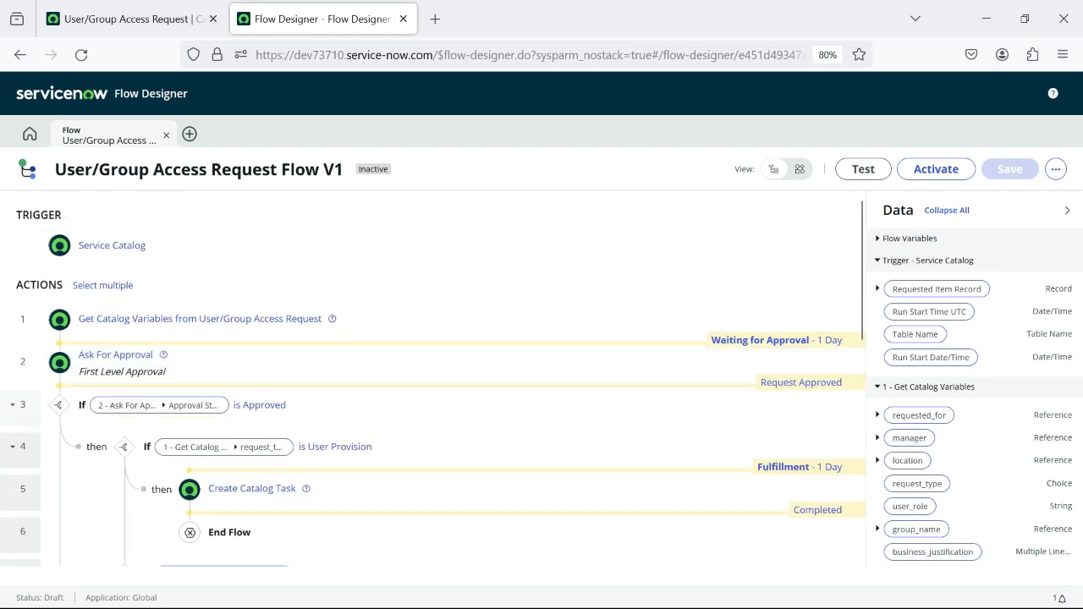
- Activate the User/Group Access Request Flow V1 flow and copy its name
click(937, 168)
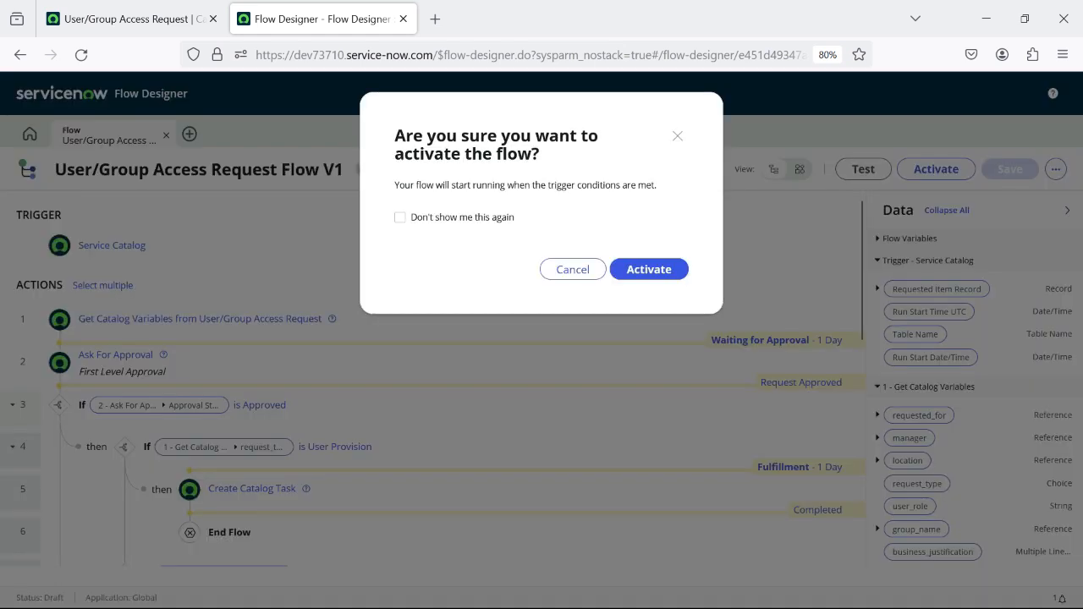
click(649, 269)
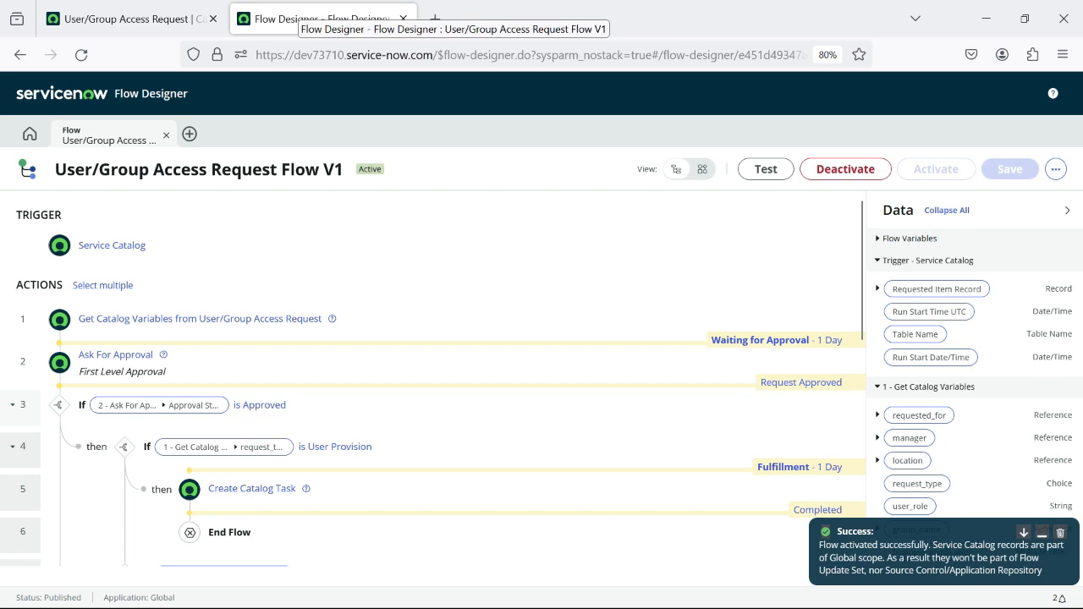
click(136, 19)
click(542, 486)
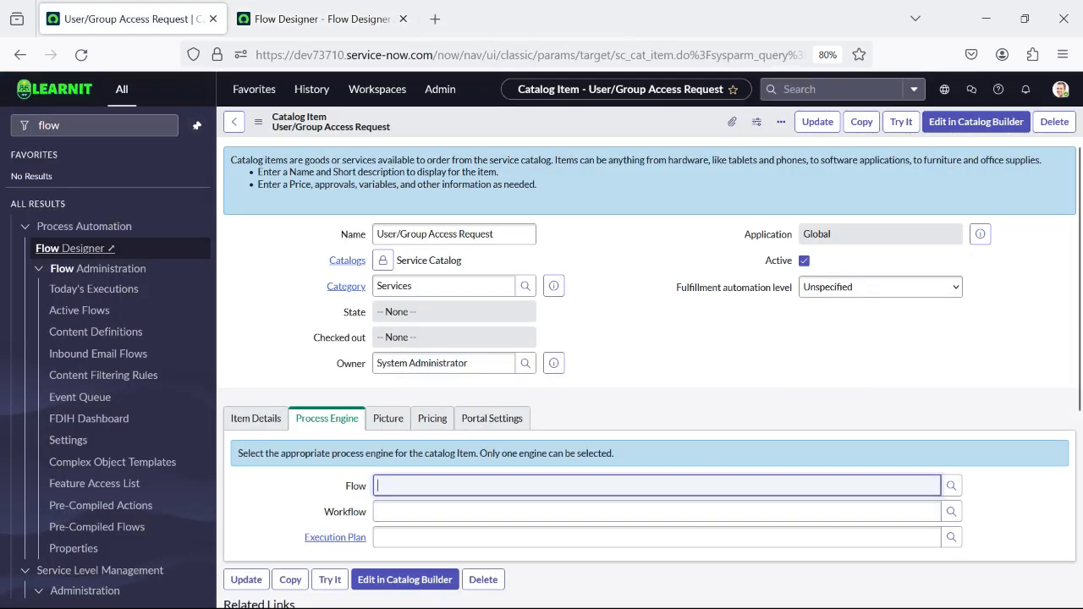
click(322, 18)
click(324, 170)
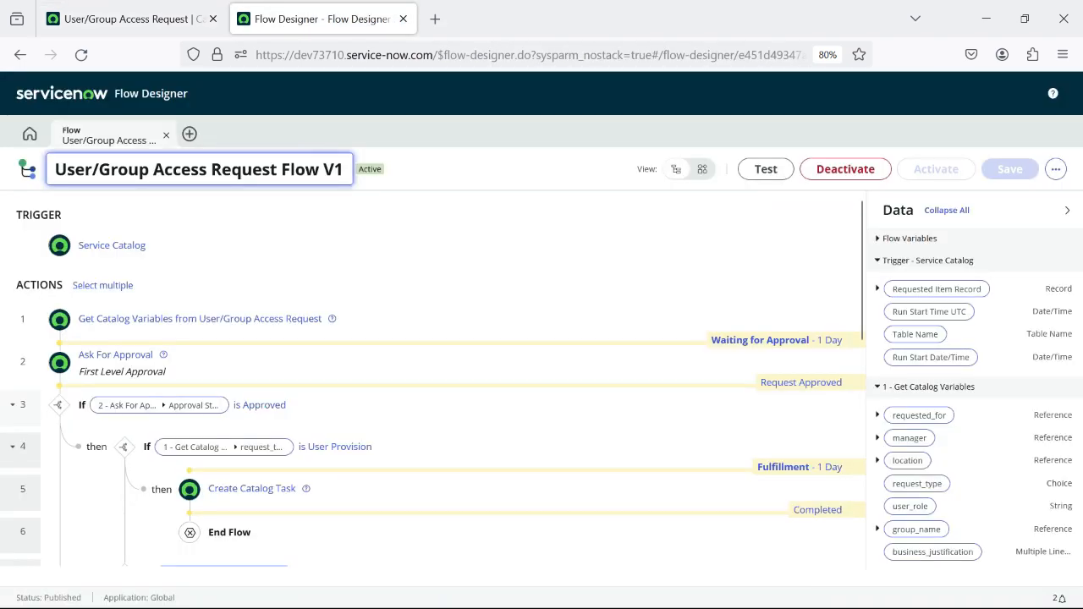
key(ctrl+a)
key(ctrl+c)
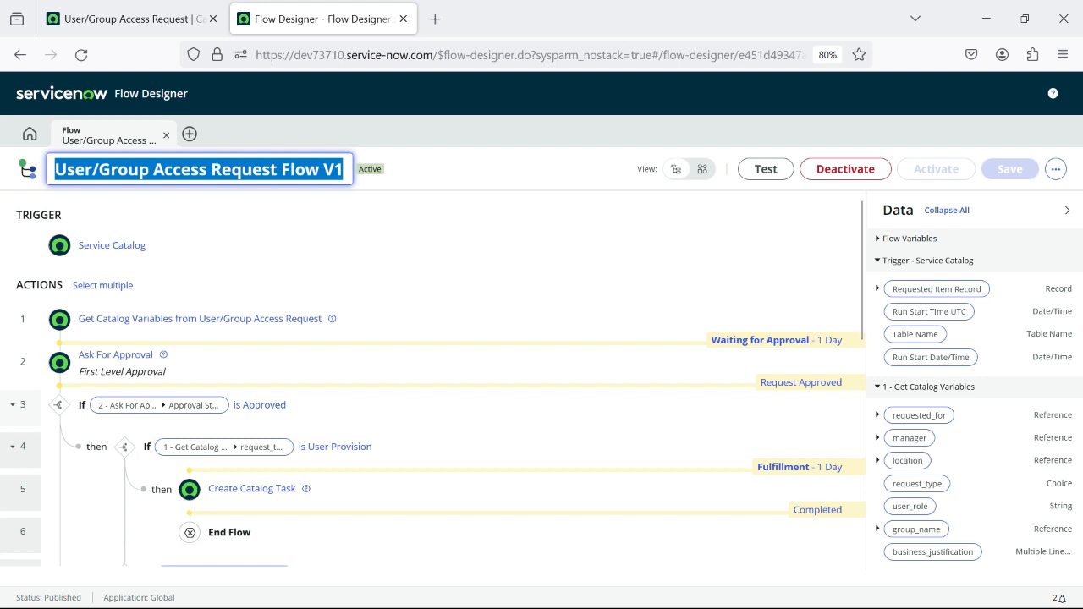
- Assign User/Group Access Request Flow V1 as the process engine flow of the User/Group Access Request catalog item and save the record
click(135, 18)
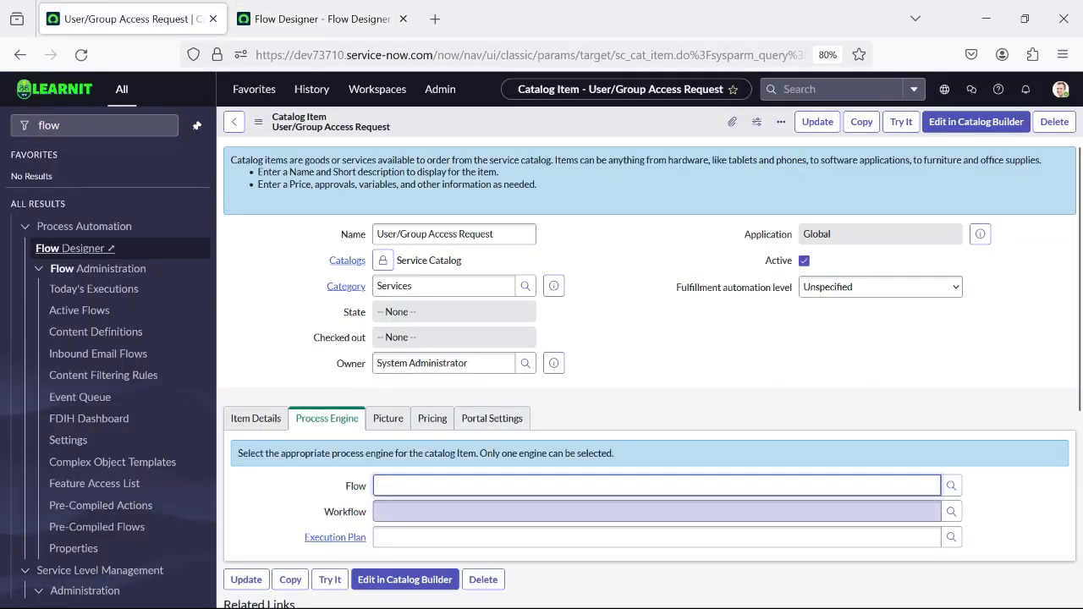
click(542, 486)
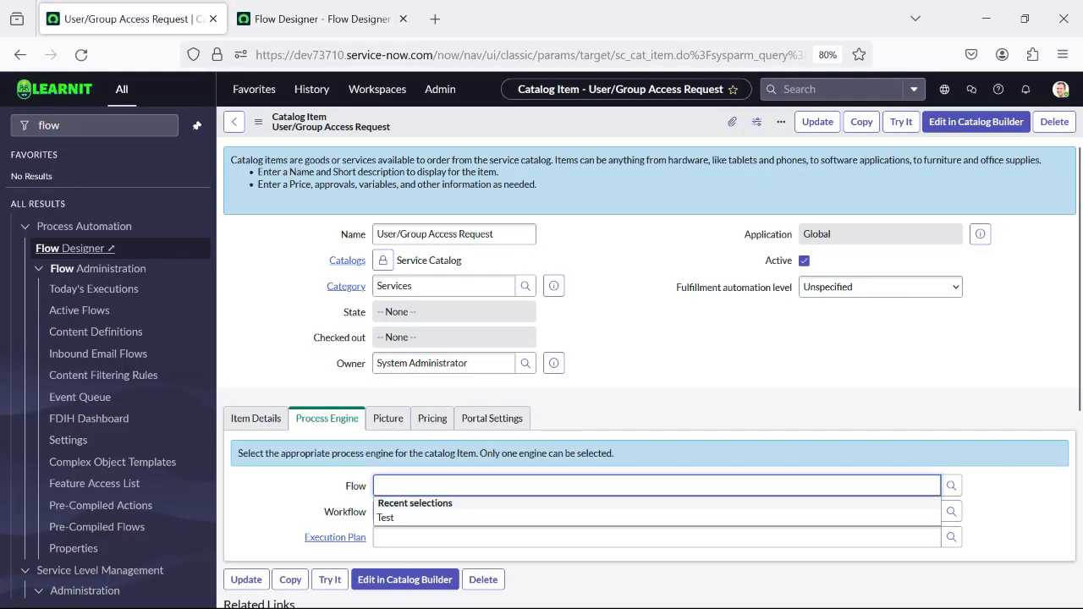
key(ctrl+v)
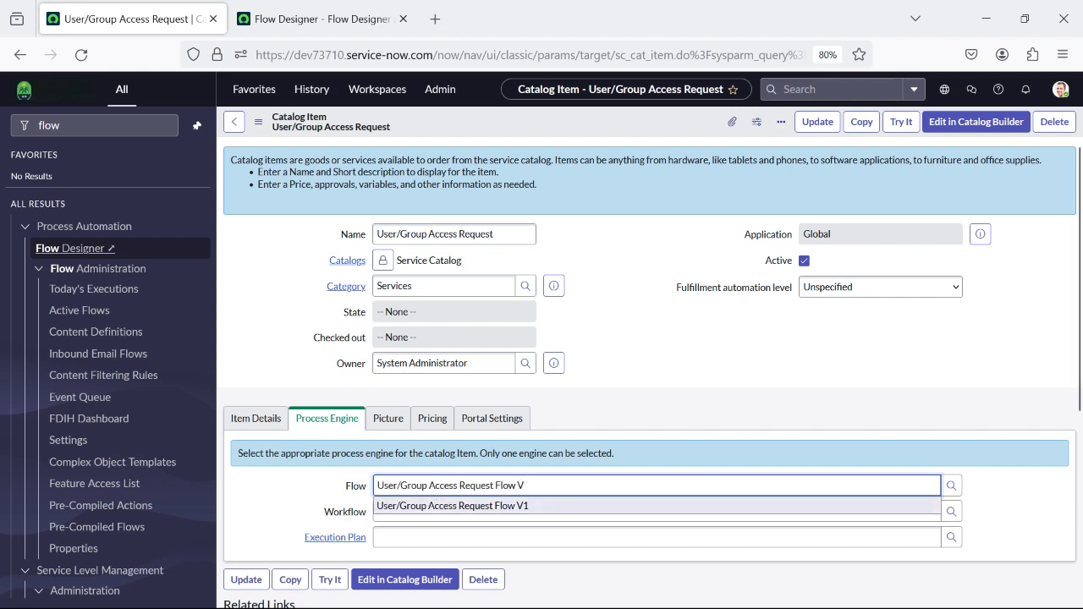
key(Return)
right_click(565, 127)
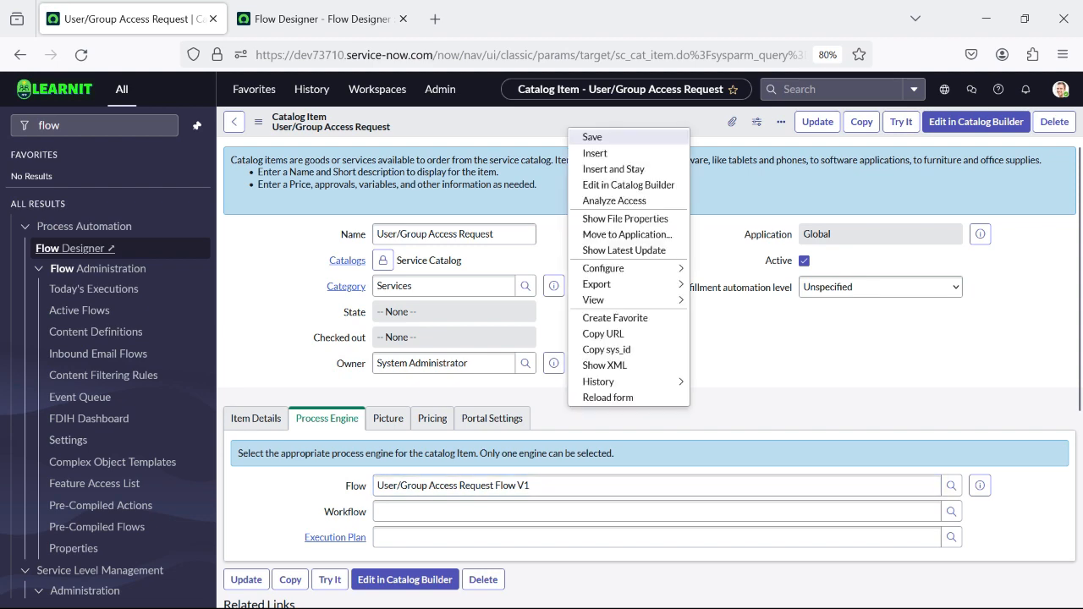
click(592, 137)
click(321, 19)
key(Escape)
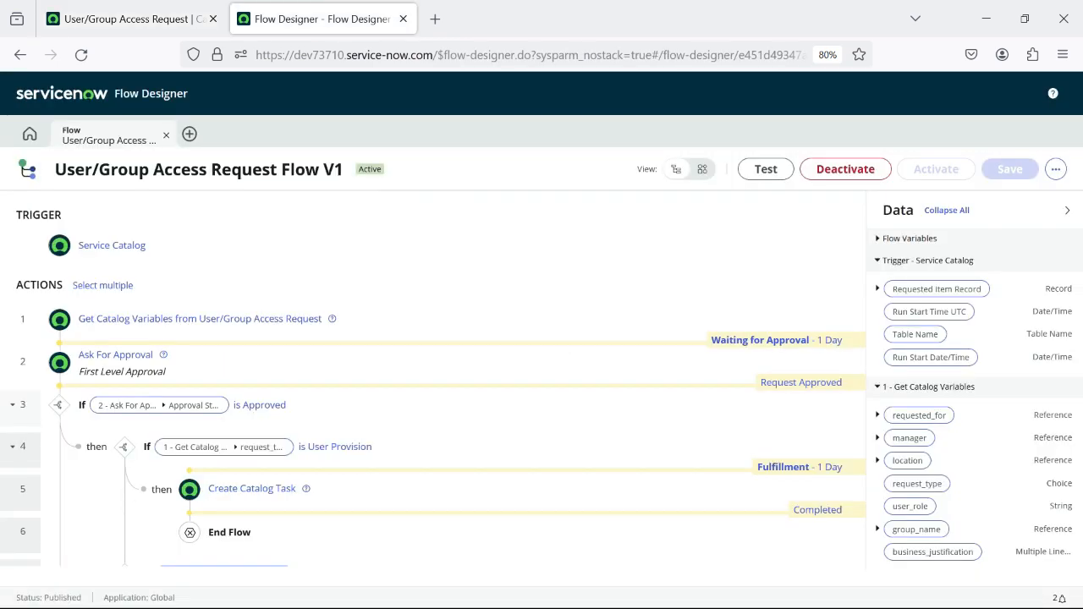
- Try out the User/Group Access Request item, setting Requested For to the LearnIT Item user and choosing the requester's manager
click(127, 18)
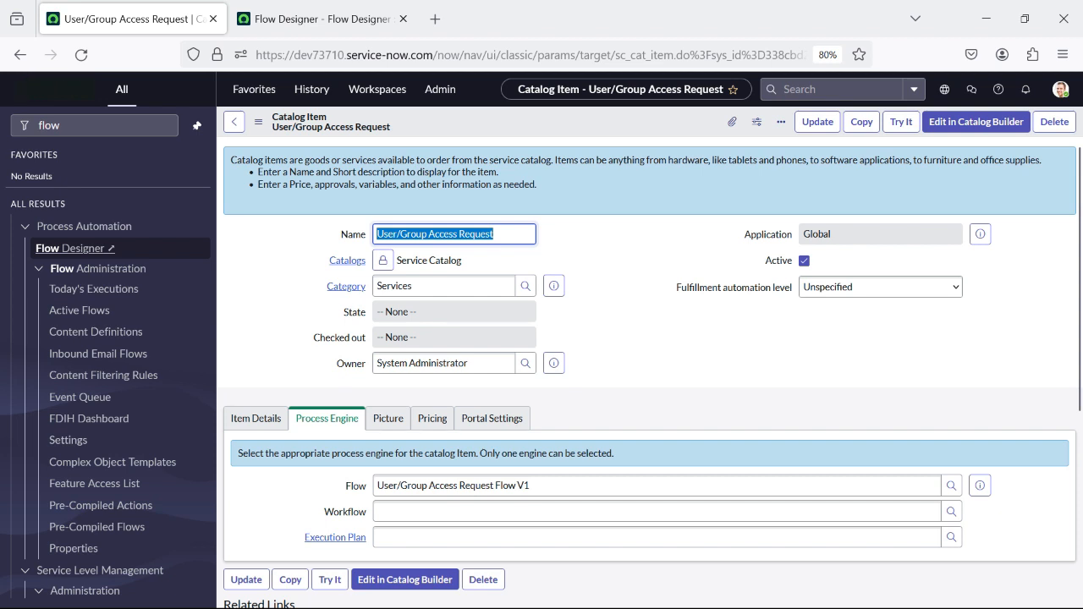
click(901, 122)
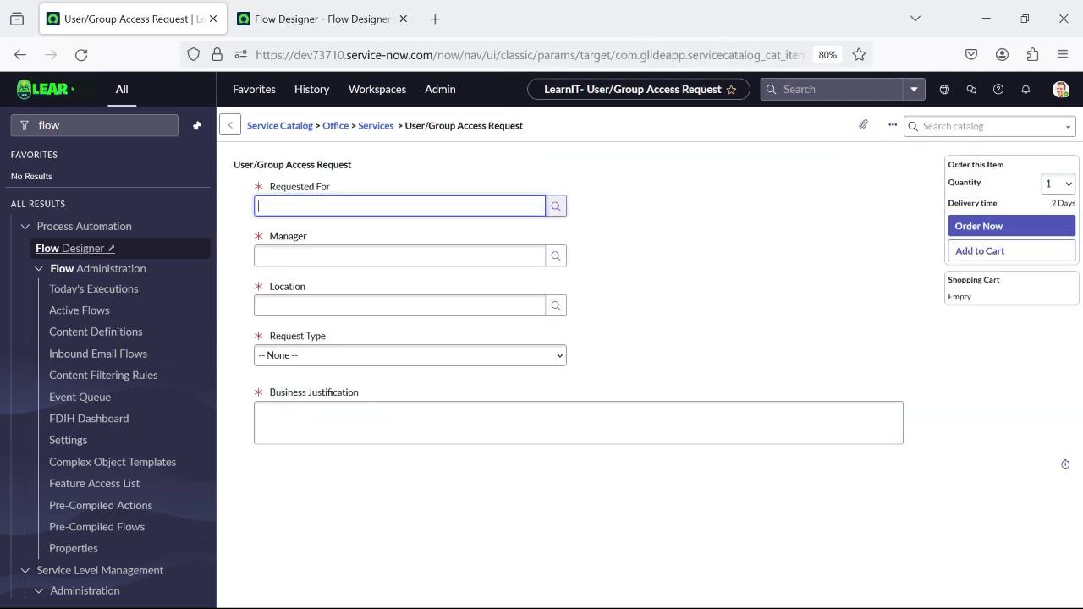
click(555, 206)
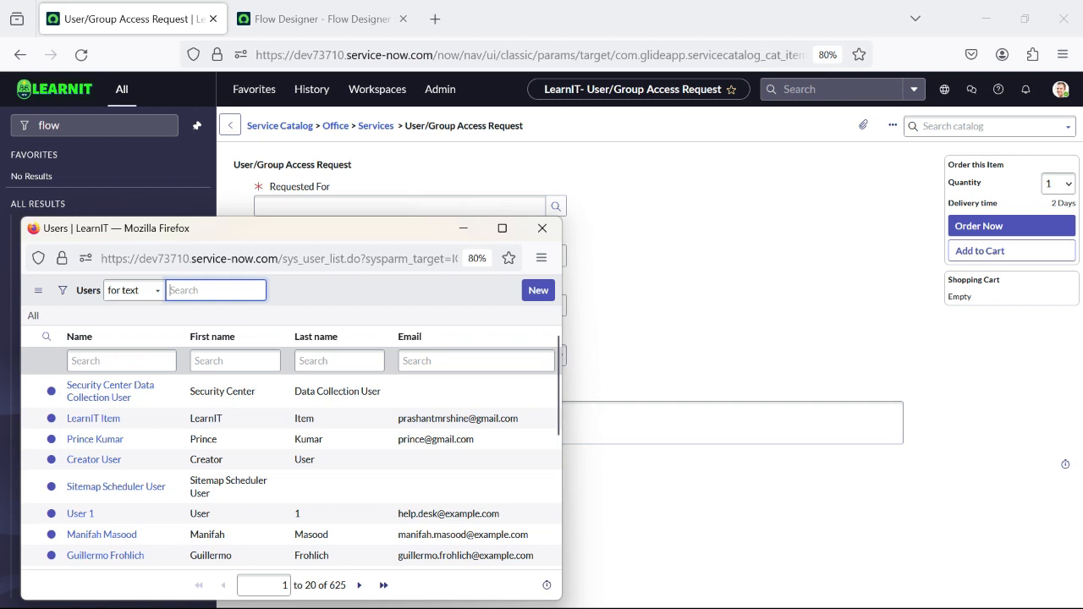
click(543, 228)
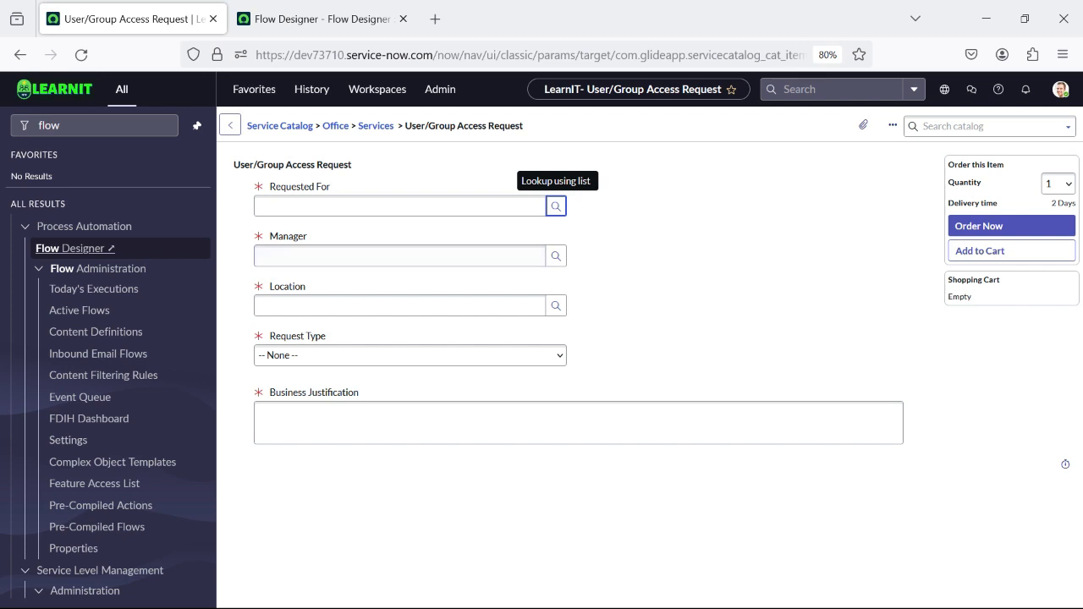
click(555, 206)
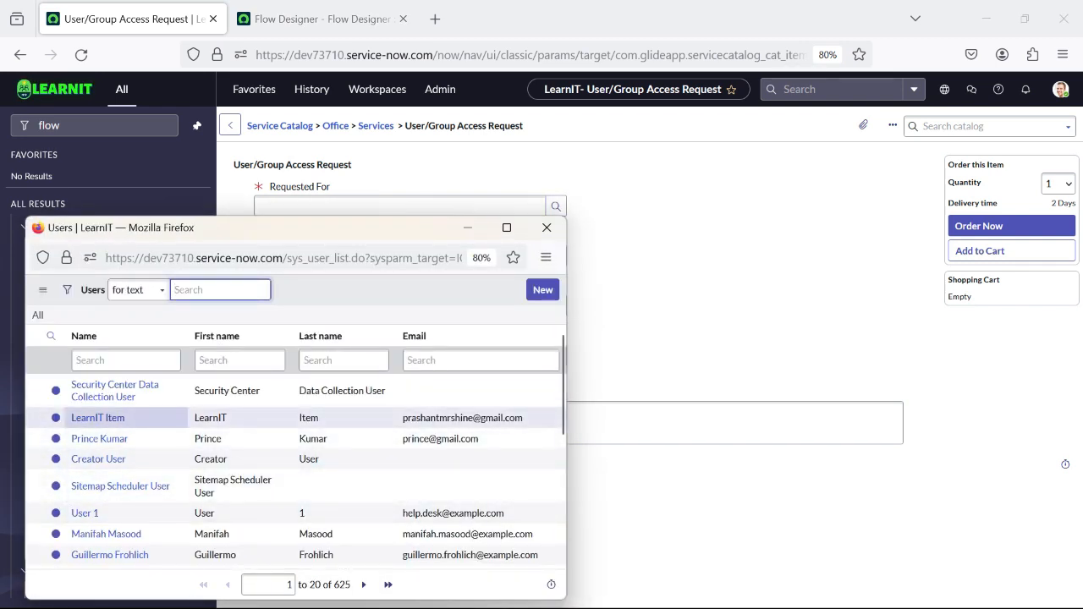
click(97, 417)
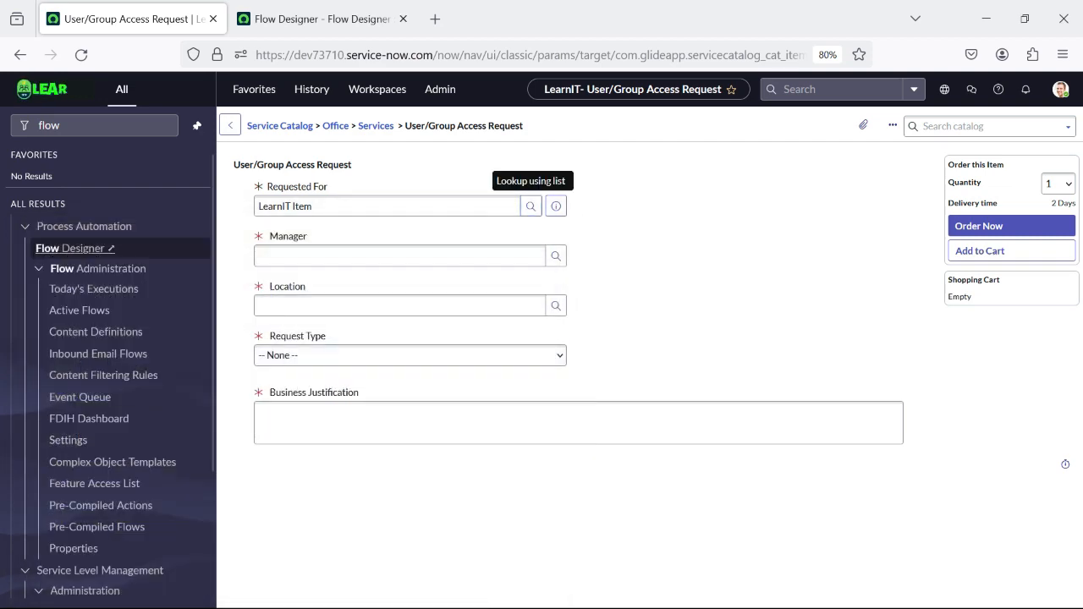
click(555, 256)
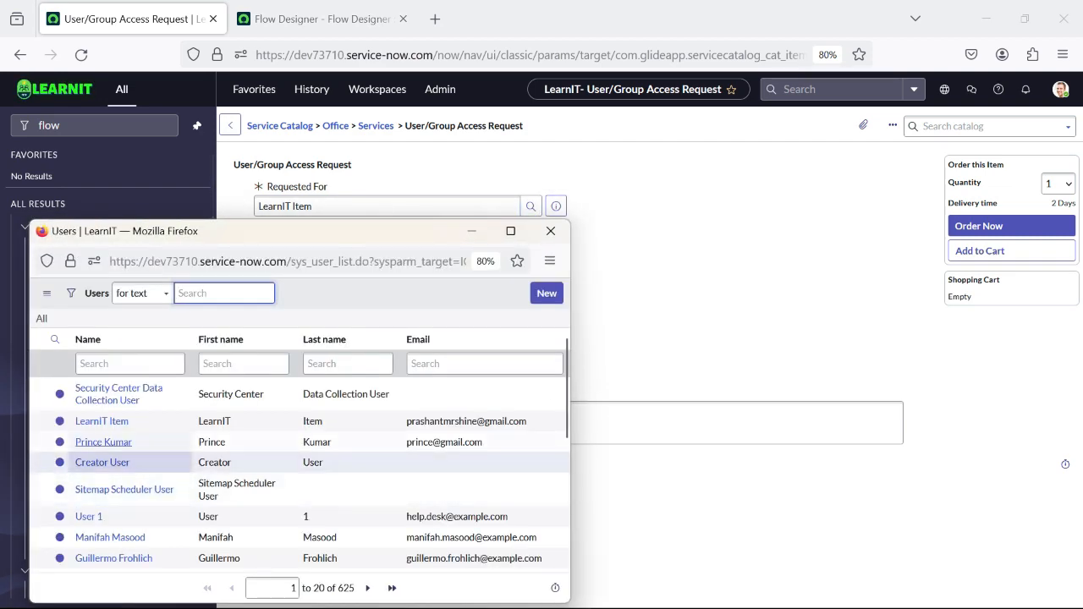
click(88, 442)
- Set location Johannesburg, request type User Provision, user role "XYZ User Role" and business justification "Testing", and order the item immediately
click(399, 305)
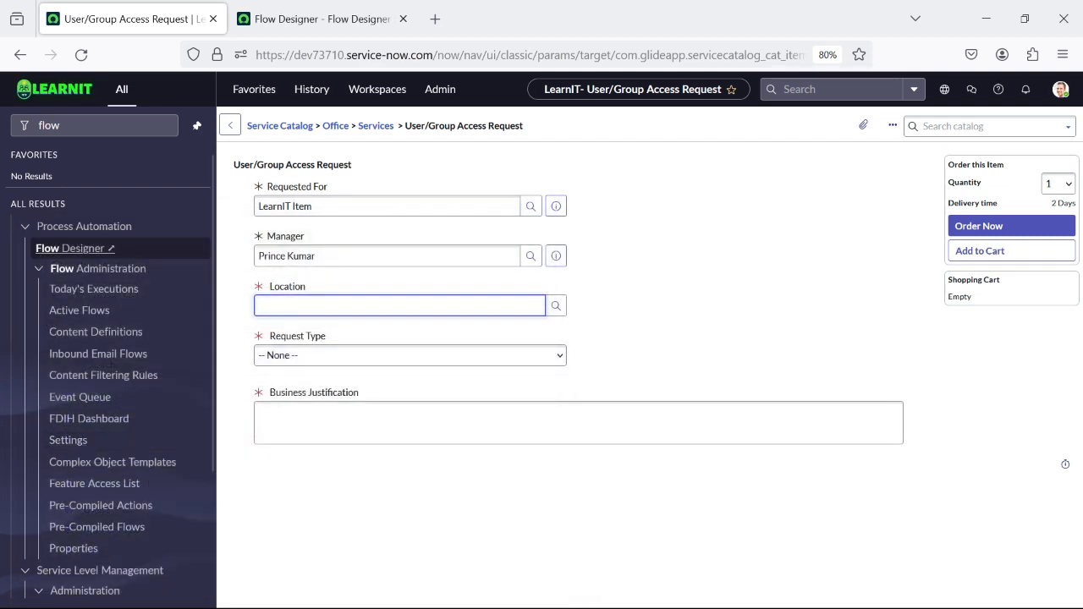
text(j)
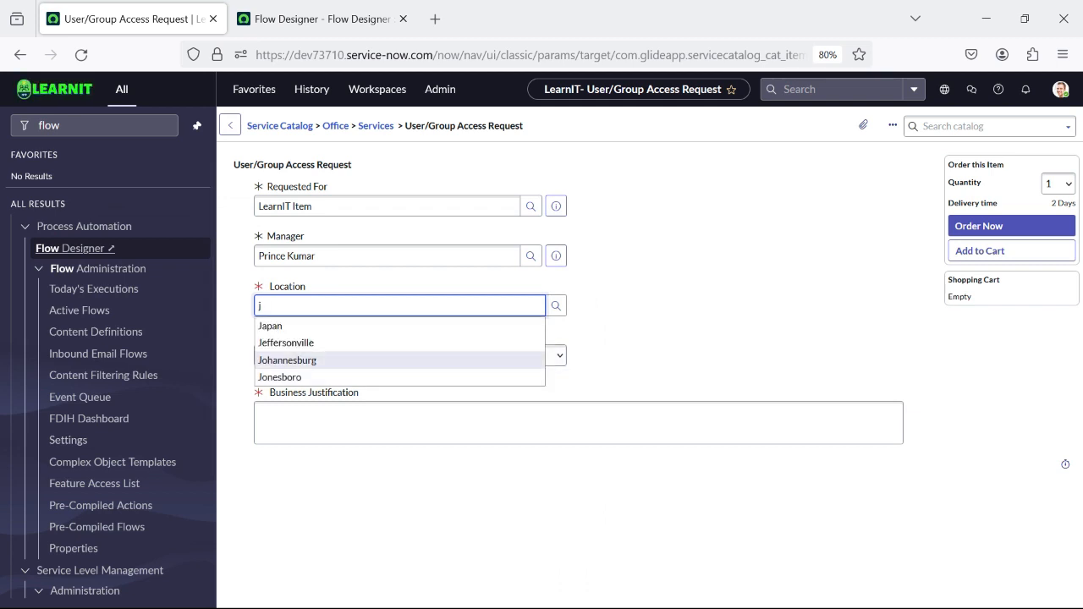
click(288, 361)
click(305, 357)
click(304, 396)
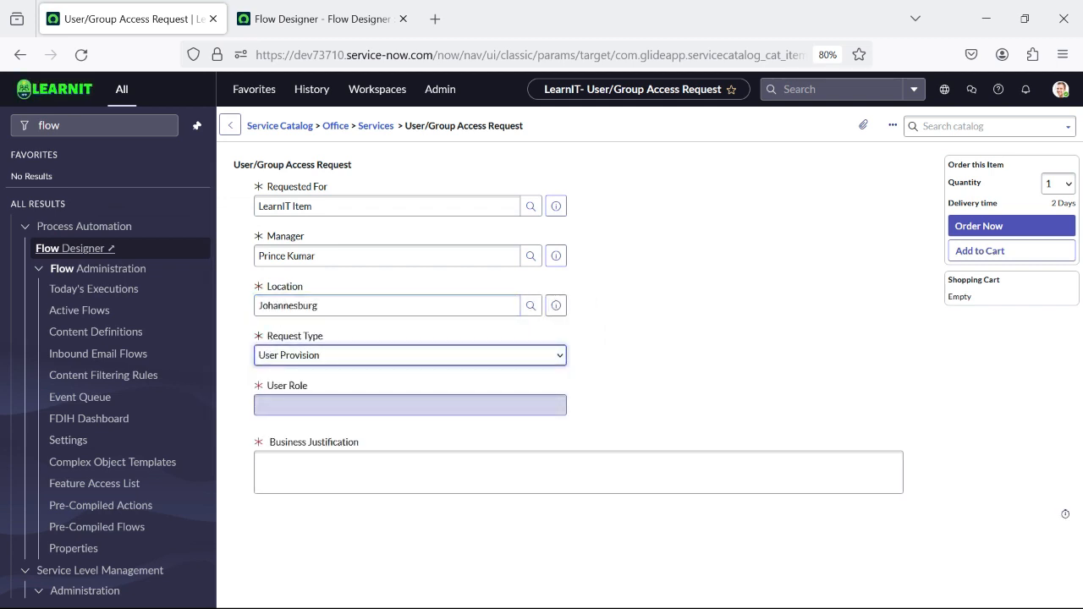
click(339, 406)
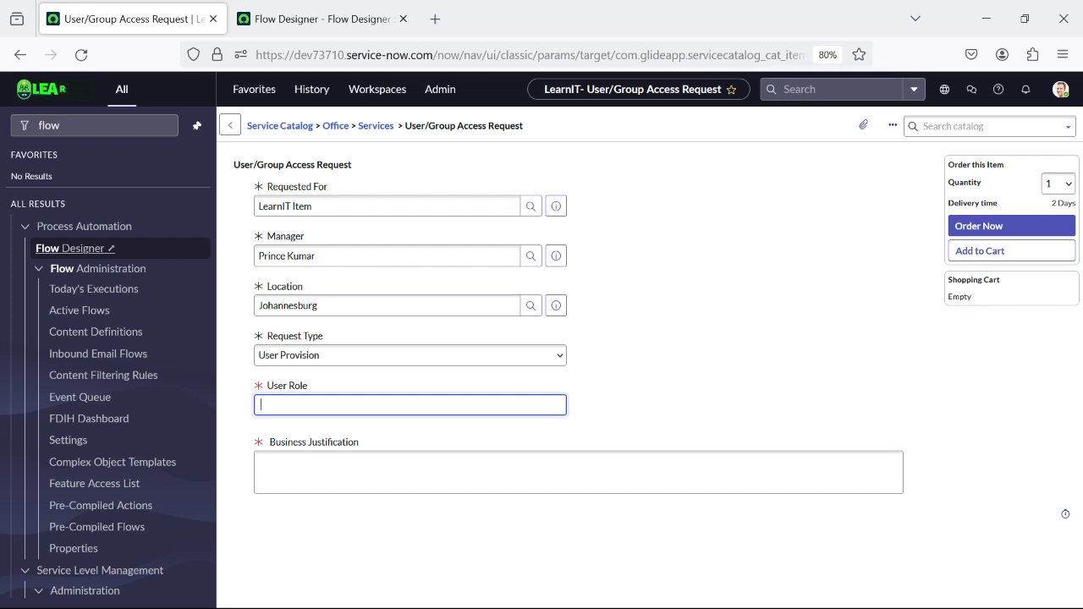
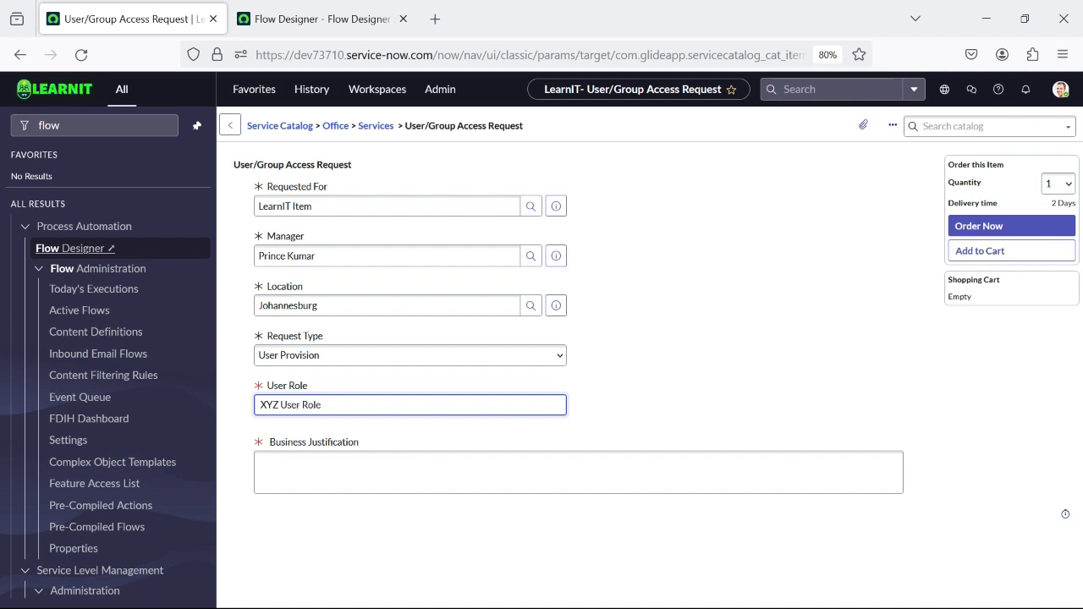
click(406, 473)
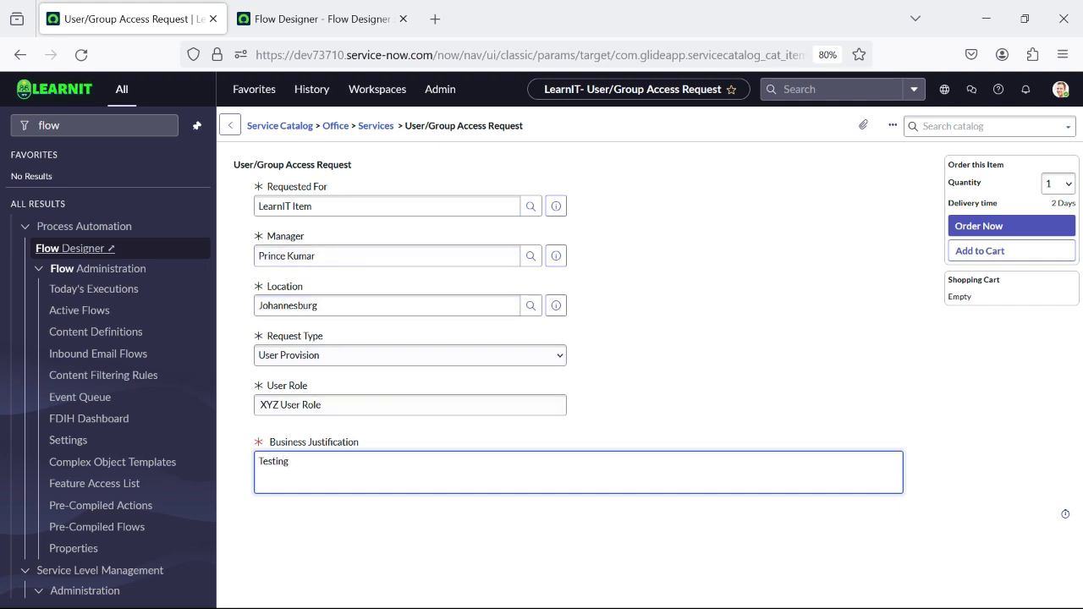
click(1012, 226)
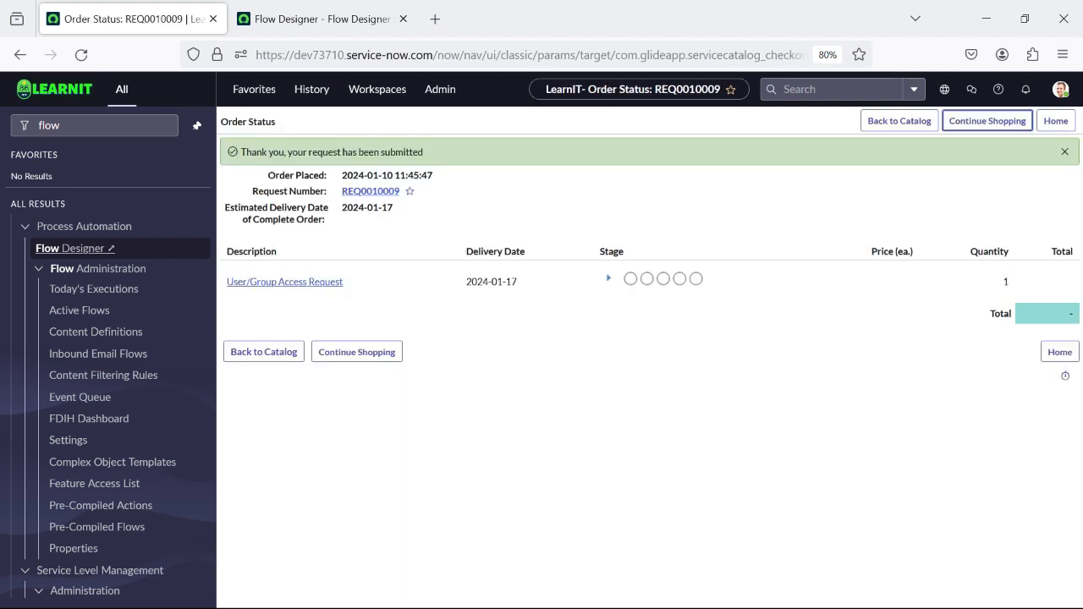
- Open the ordered requested item and compare the Manager variable with the approver listed in its approval records
click(284, 282)
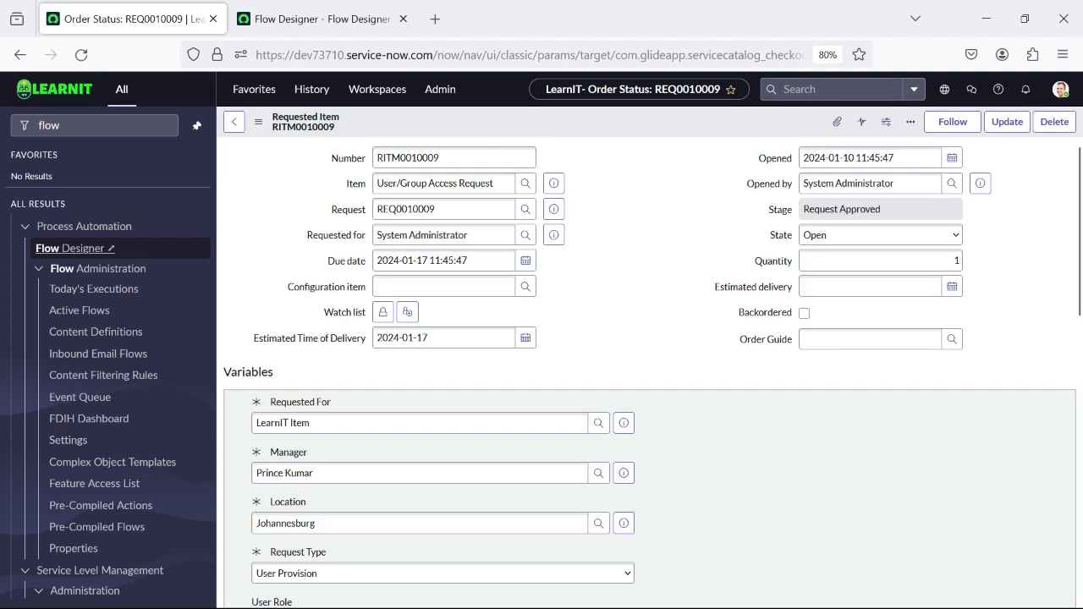
scroll(649, 373, down, 9)
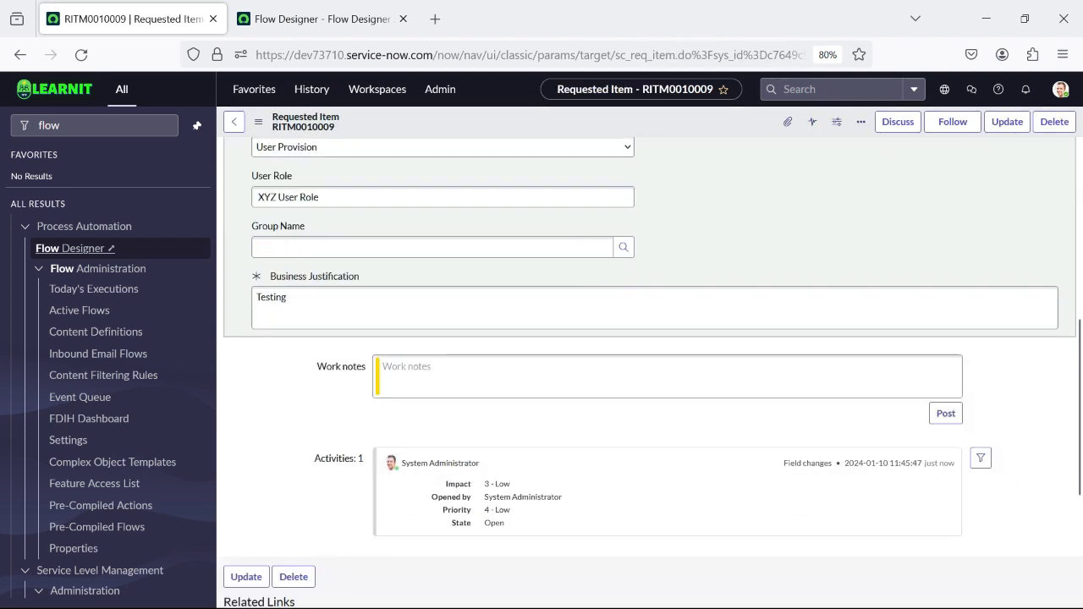
click(330, 393)
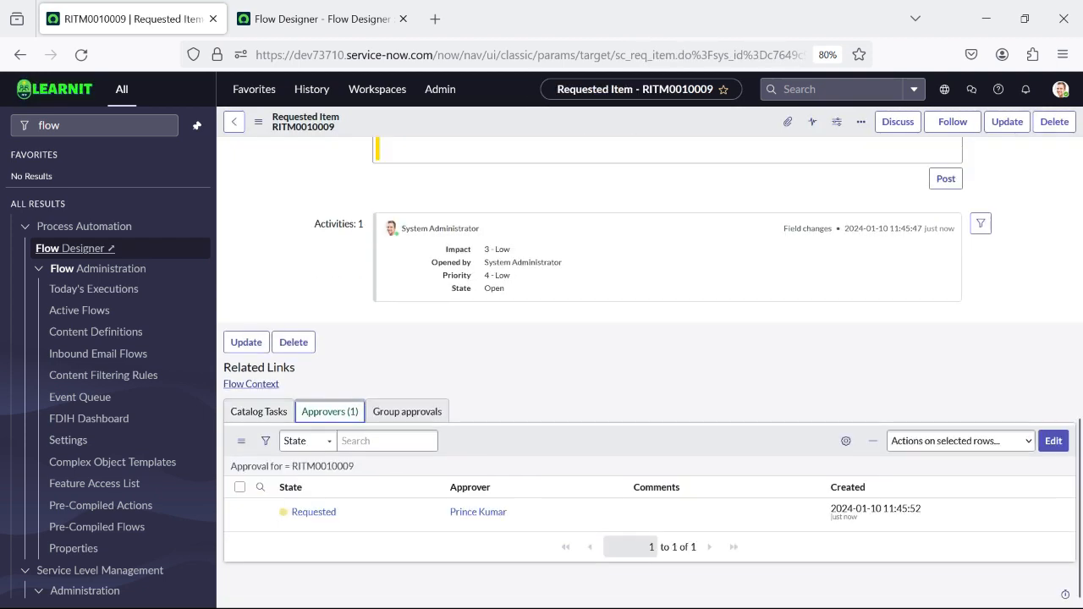
scroll(648, 373, up, 6)
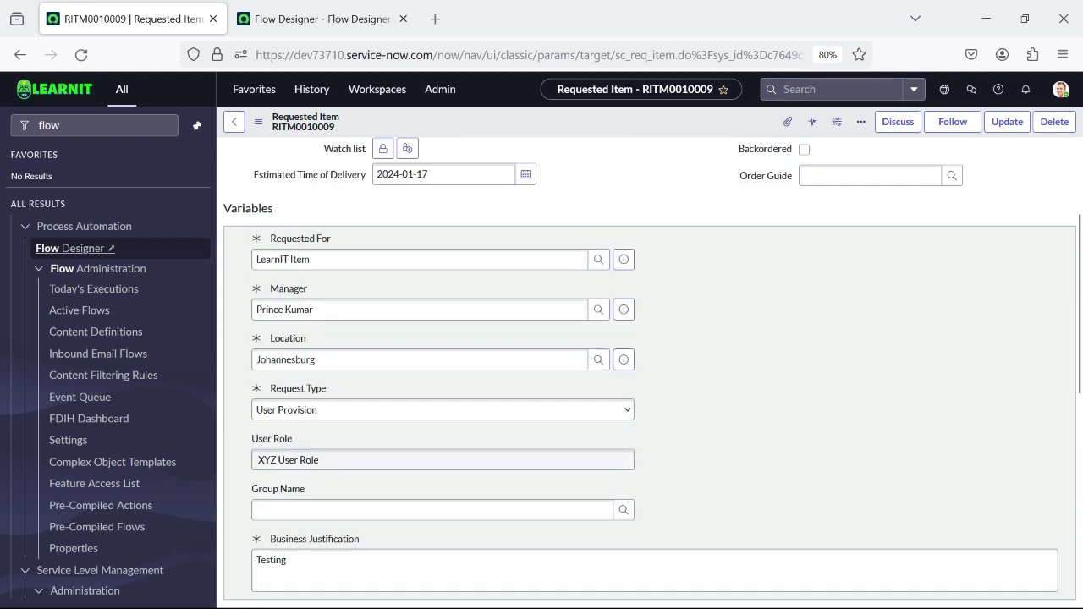
scroll(649, 373, down, 1)
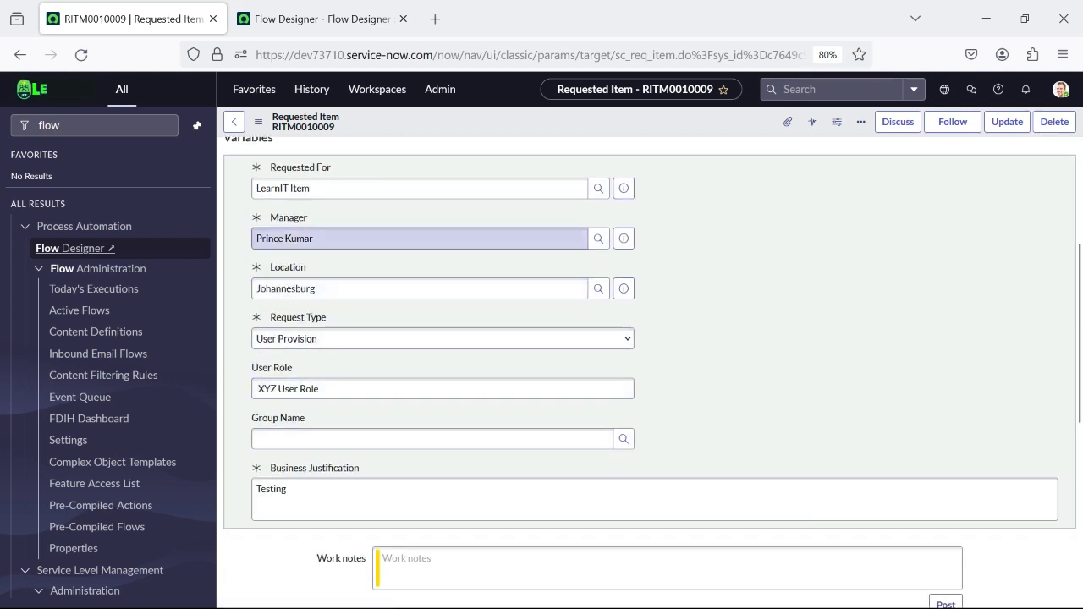
drag(317, 239, 297, 239)
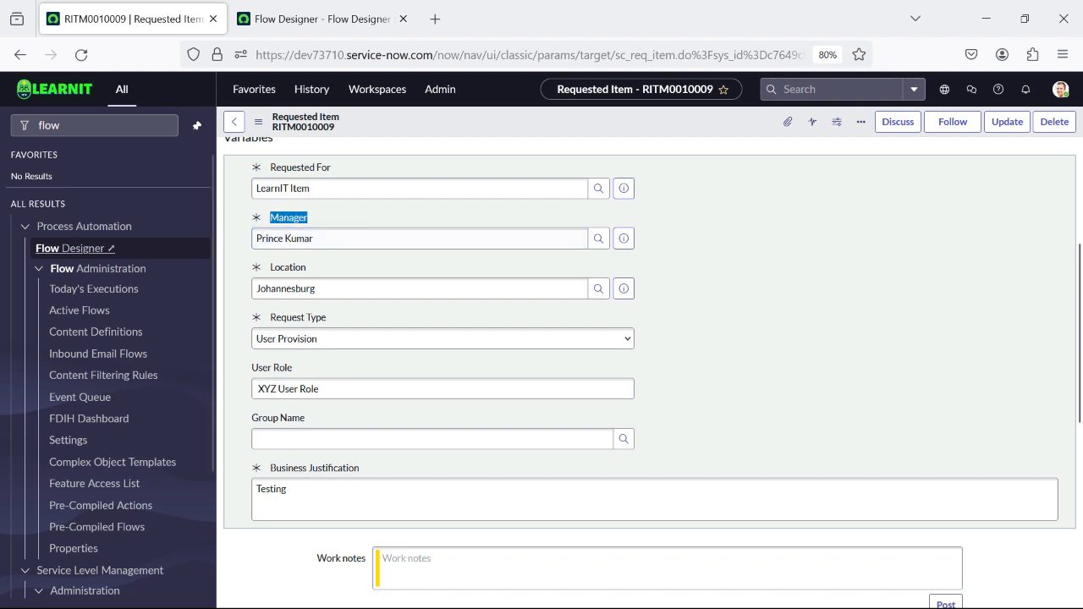
scroll(650, 373, down, 5)
scroll(314, 550, down, 1)
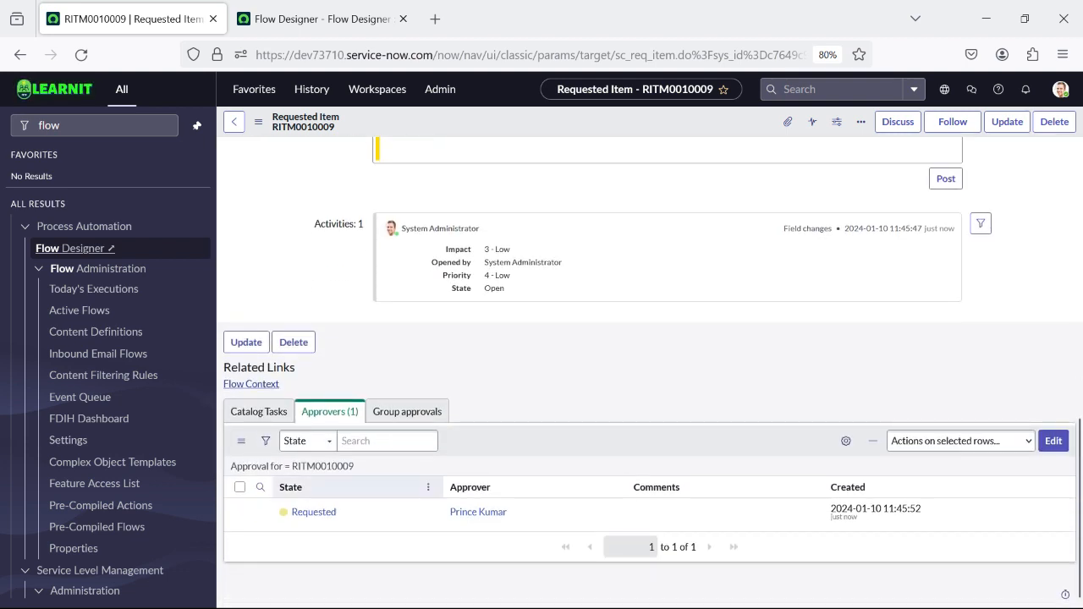
- Approve the manager's requested approval on the requested item and display its related catalog tasks
right_click(315, 512)
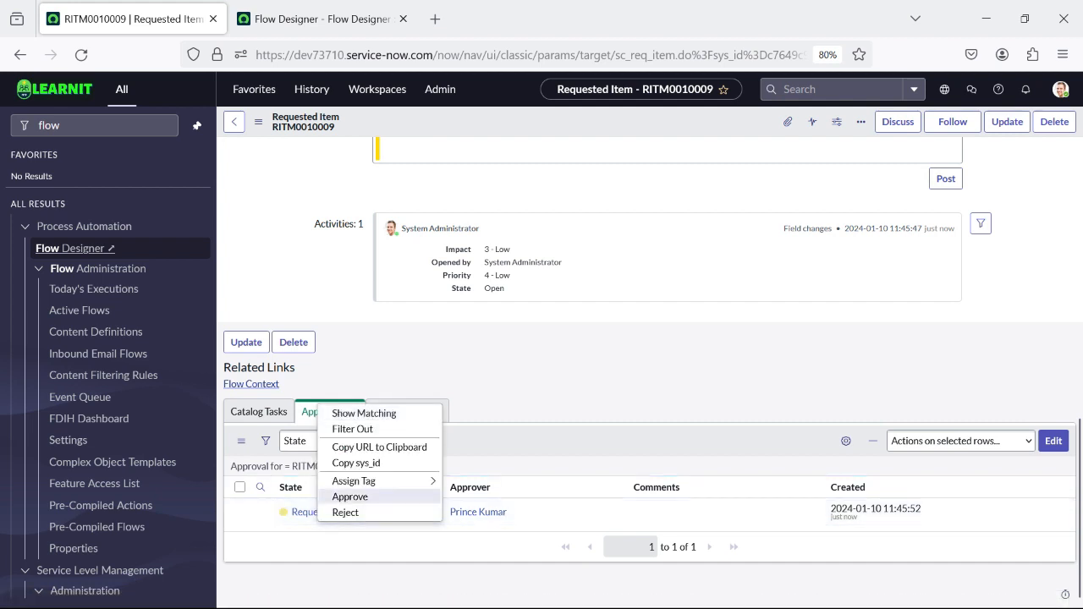
click(349, 497)
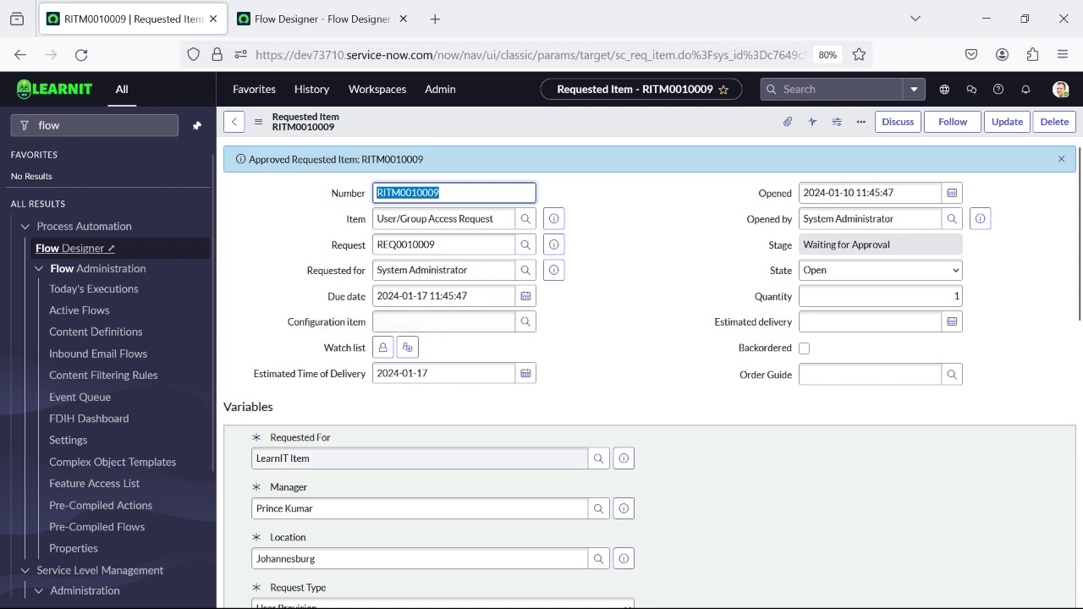
scroll(650, 373, down, 15)
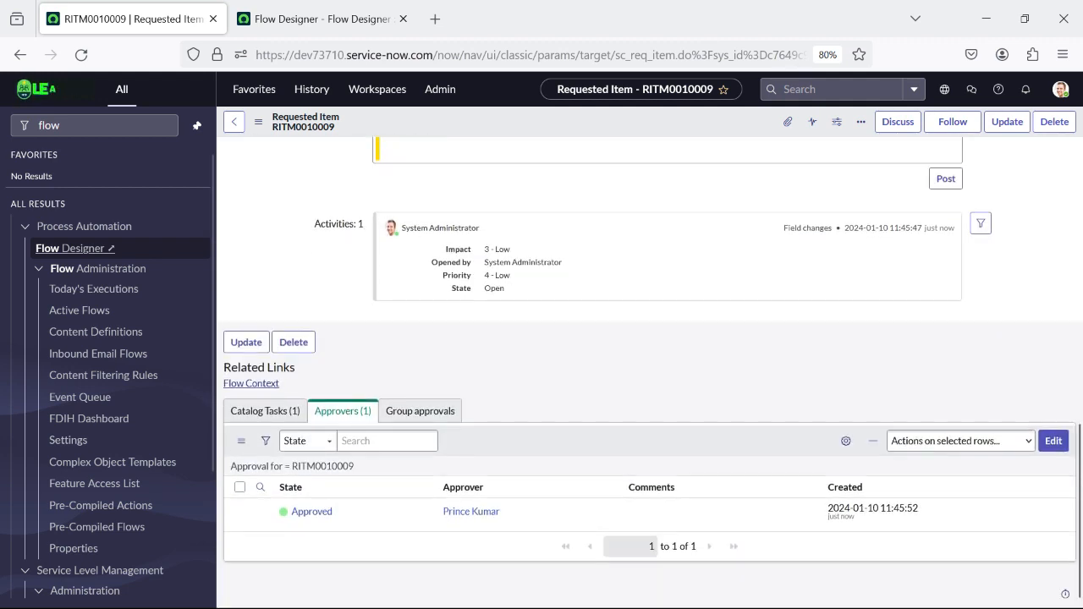
click(265, 412)
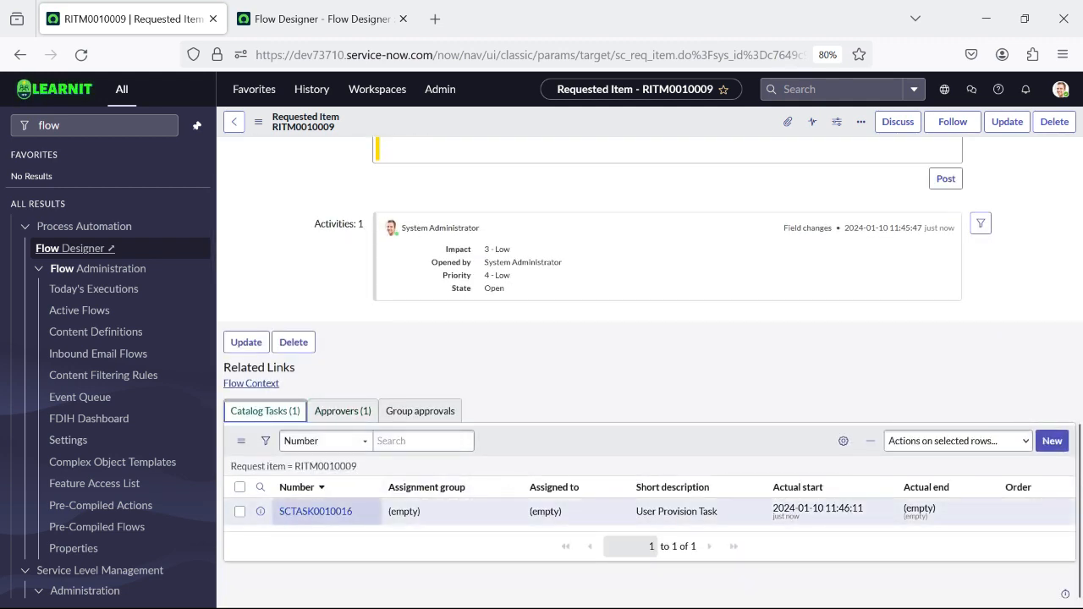
- Review the requested item's catalog task, reload the record, and check its Stage field against the related catalog tasks
drag(719, 512, 636, 512)
scroll(650, 372, up, 10)
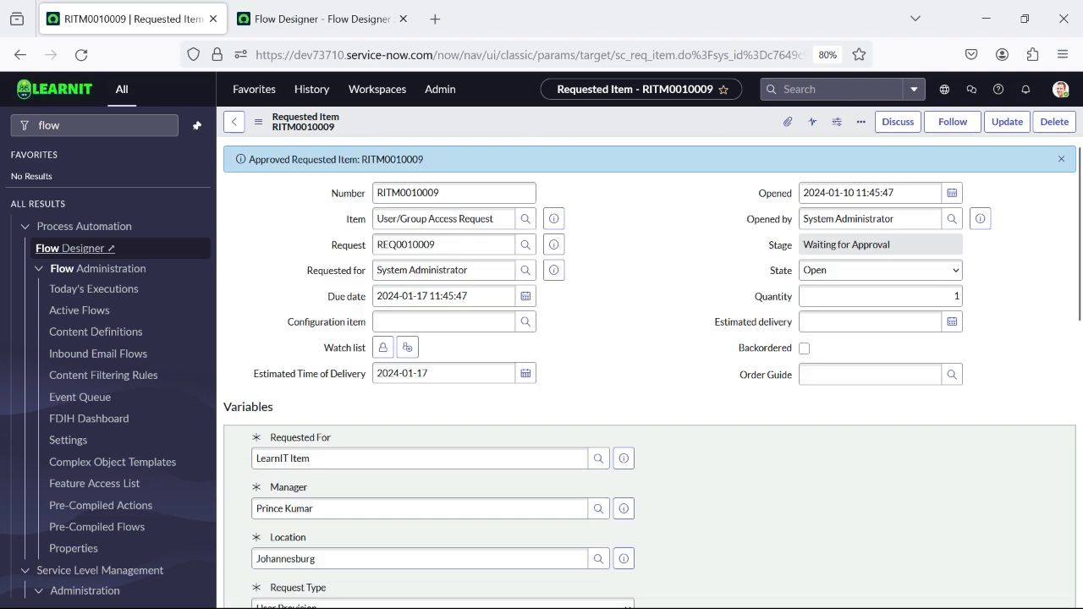
scroll(650, 372, down, 10)
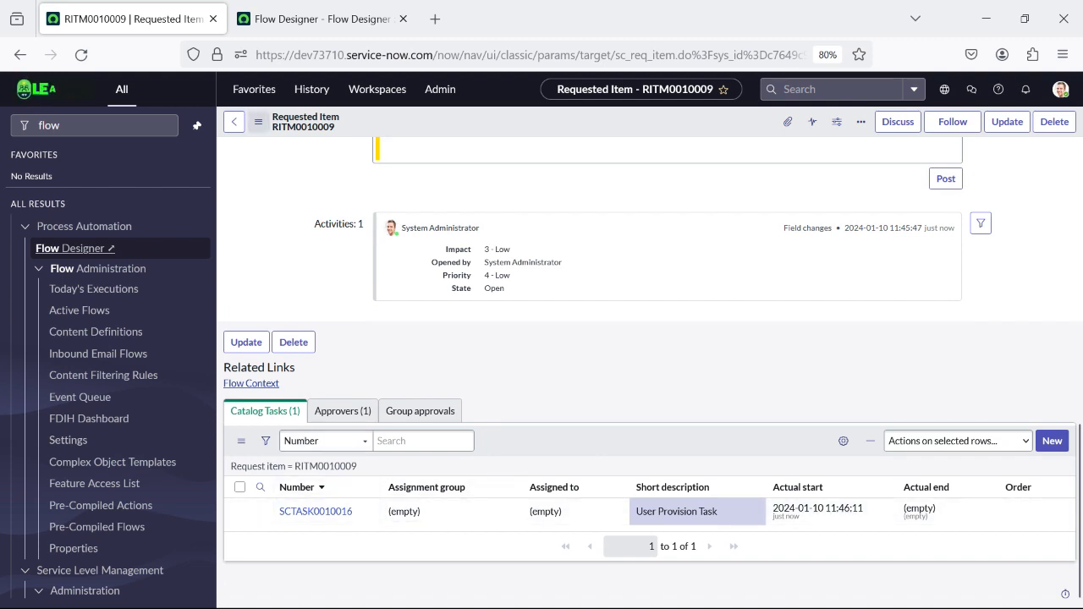
click(258, 122)
click(258, 122)
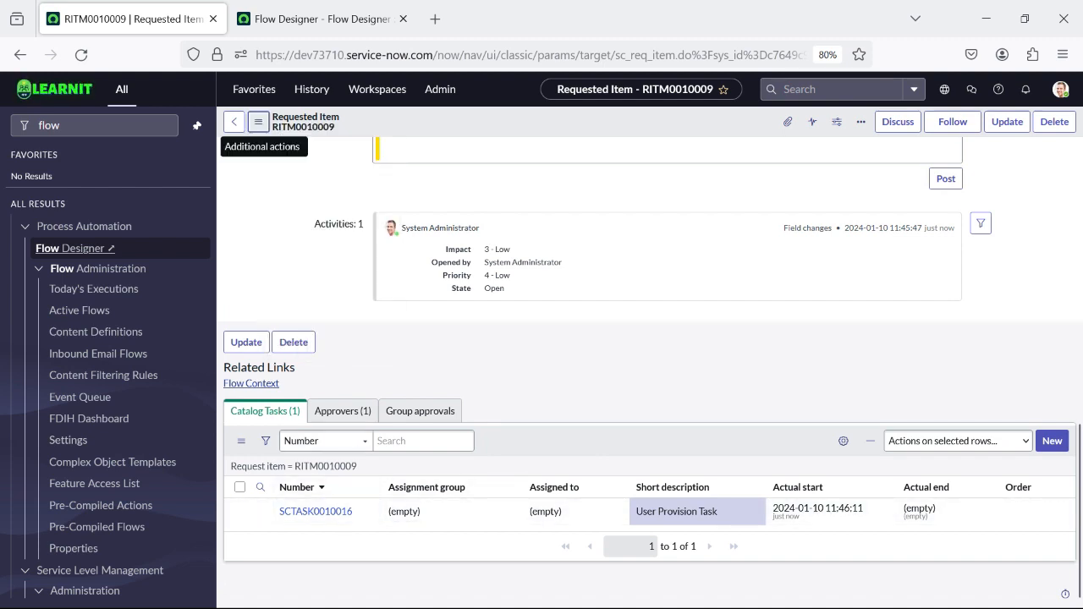
click(258, 122)
click(457, 352)
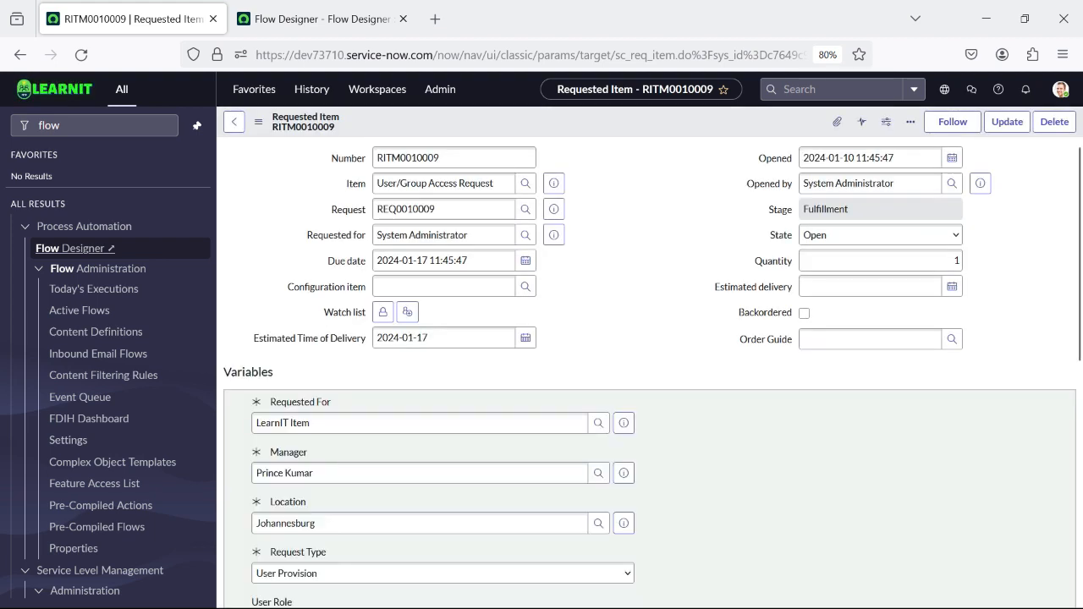
click(881, 209)
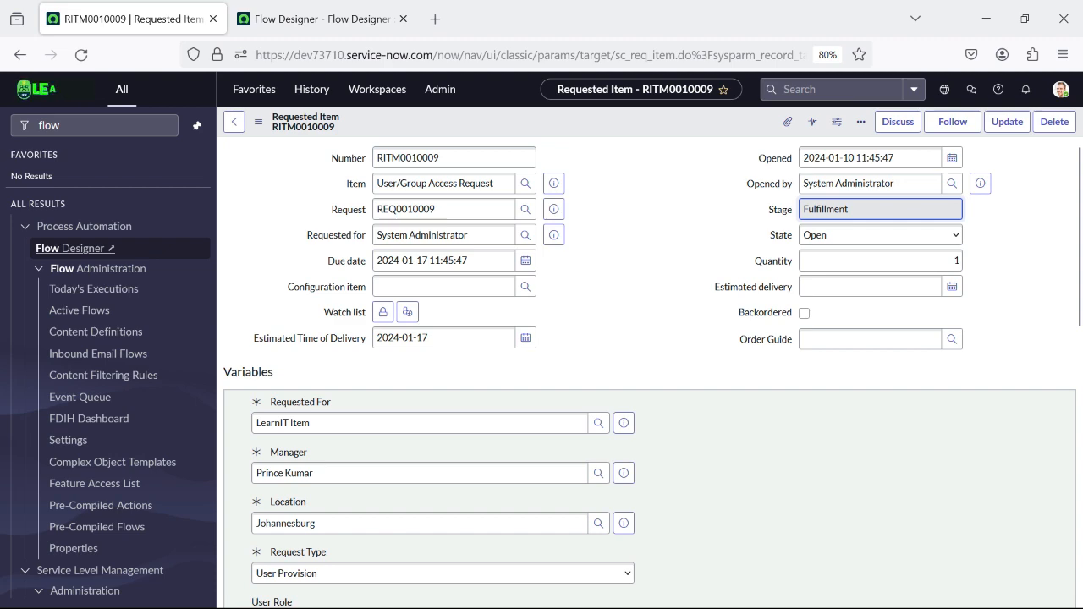
scroll(453, 512, down, 10)
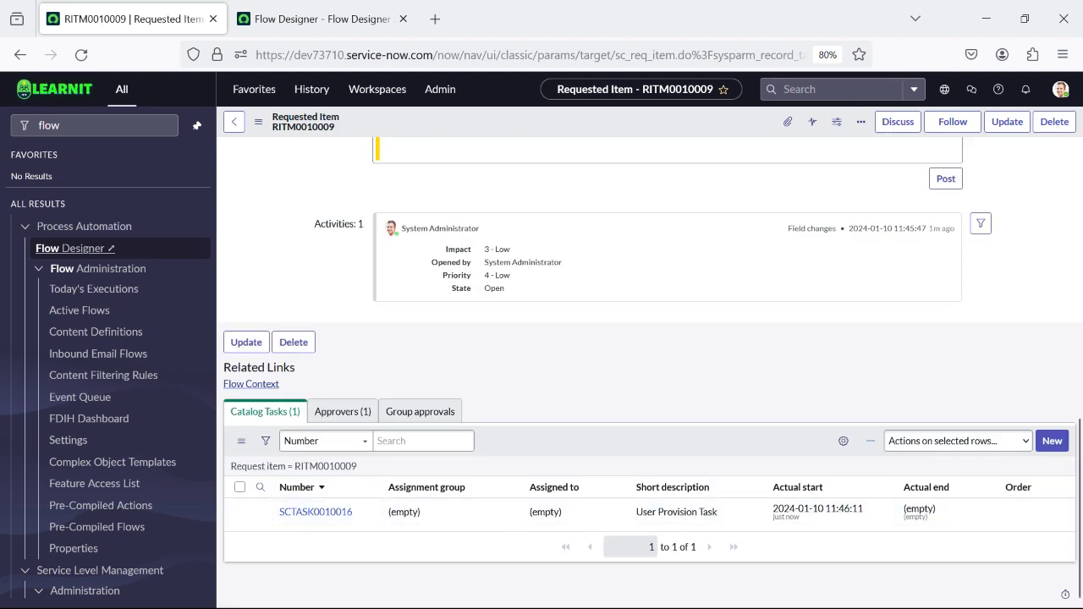
scroll(453, 513, up, 10)
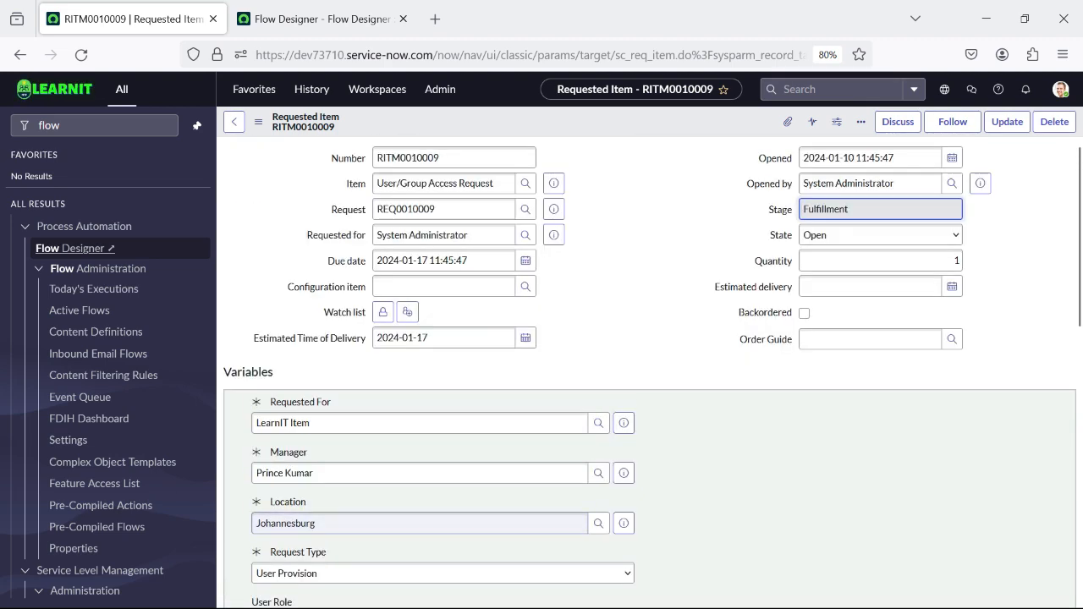
scroll(453, 512, down, 10)
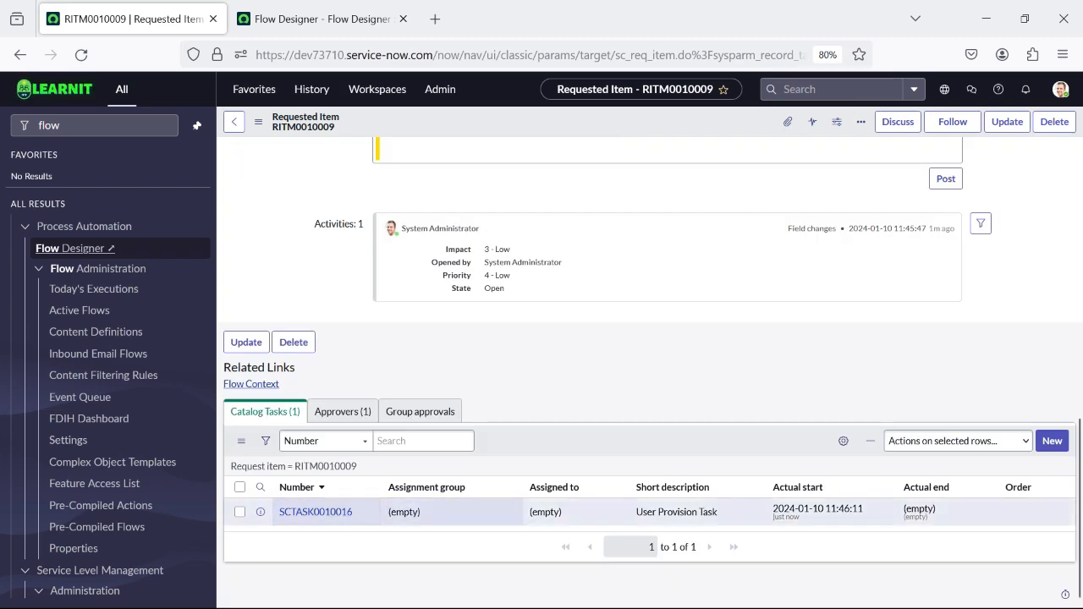
- Open the User Provision Task catalog task in a separate tab, set its state to Closed Complete and save it
middle_click(316, 512)
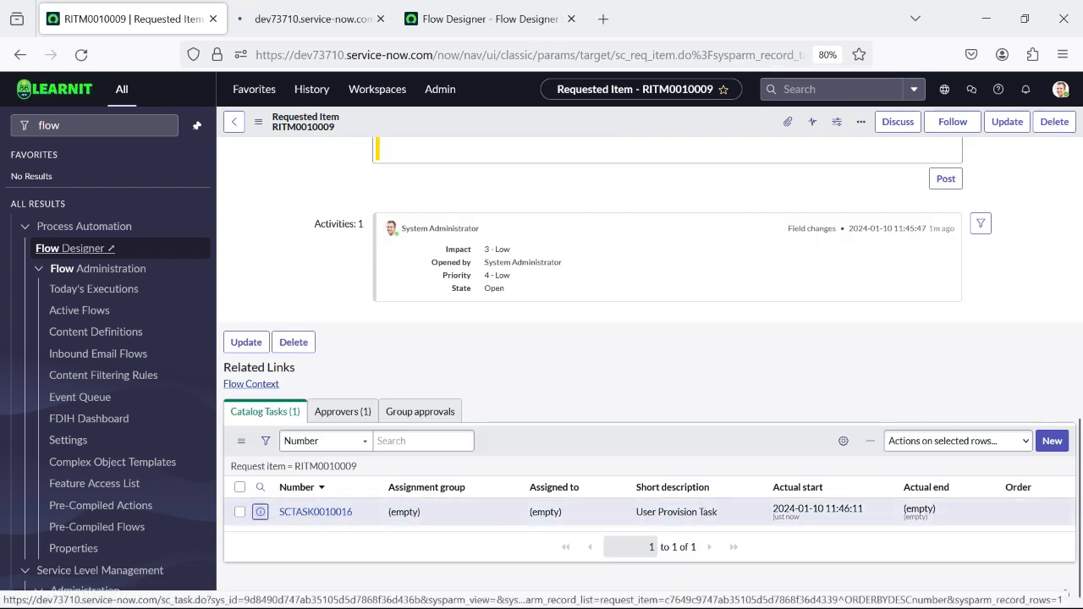
scroll(453, 512, up, 6)
key(ctrl+Tab)
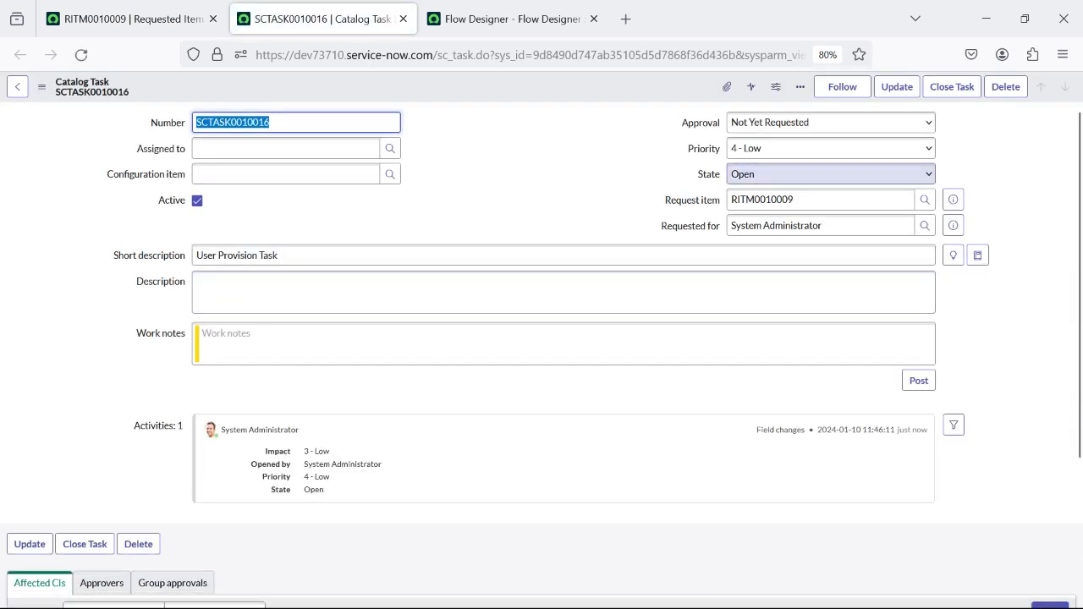
click(830, 175)
click(771, 250)
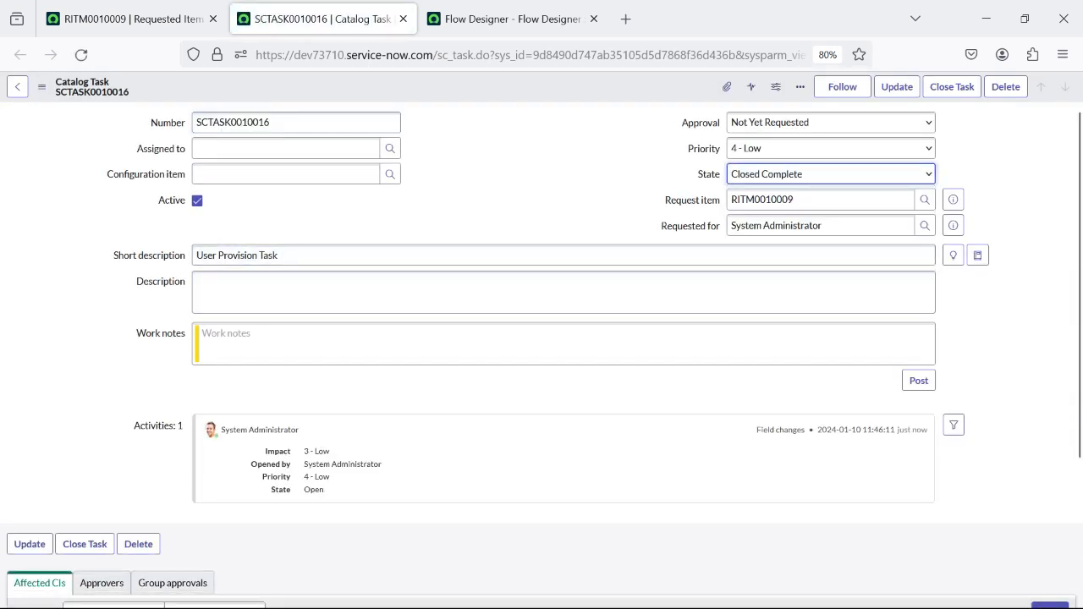
right_click(467, 84)
click(494, 94)
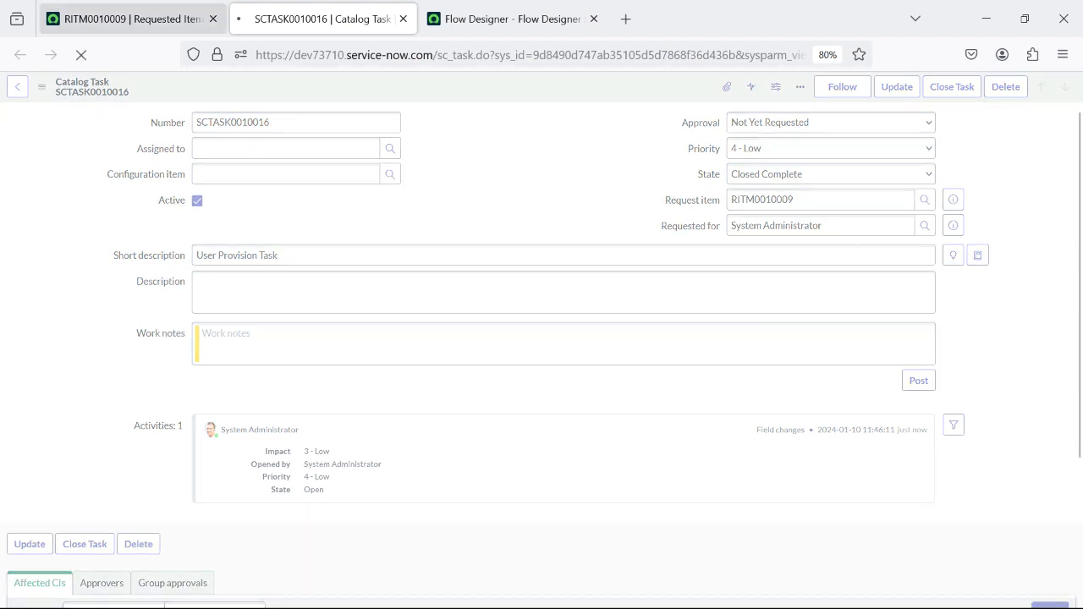
- Check the requested item's stage and state, close the catalog task's tab, and refresh the related catalog tasks list
key(ctrl+shift+Tab)
scroll(647, 372, up, 3)
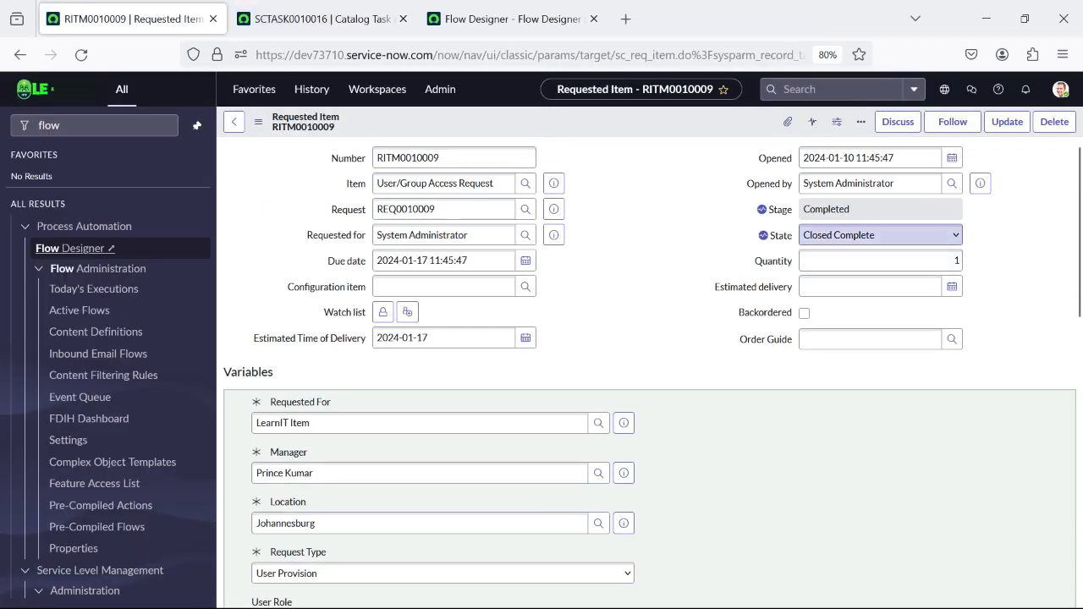
scroll(647, 372, down, 10)
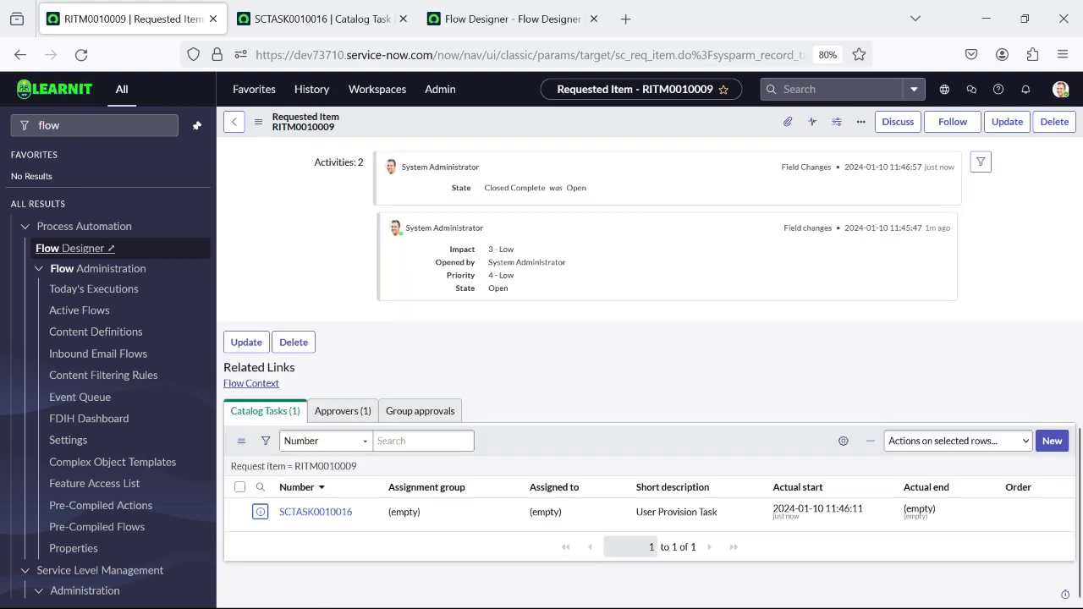
key(ctrl+Tab)
key(ctrl+w)
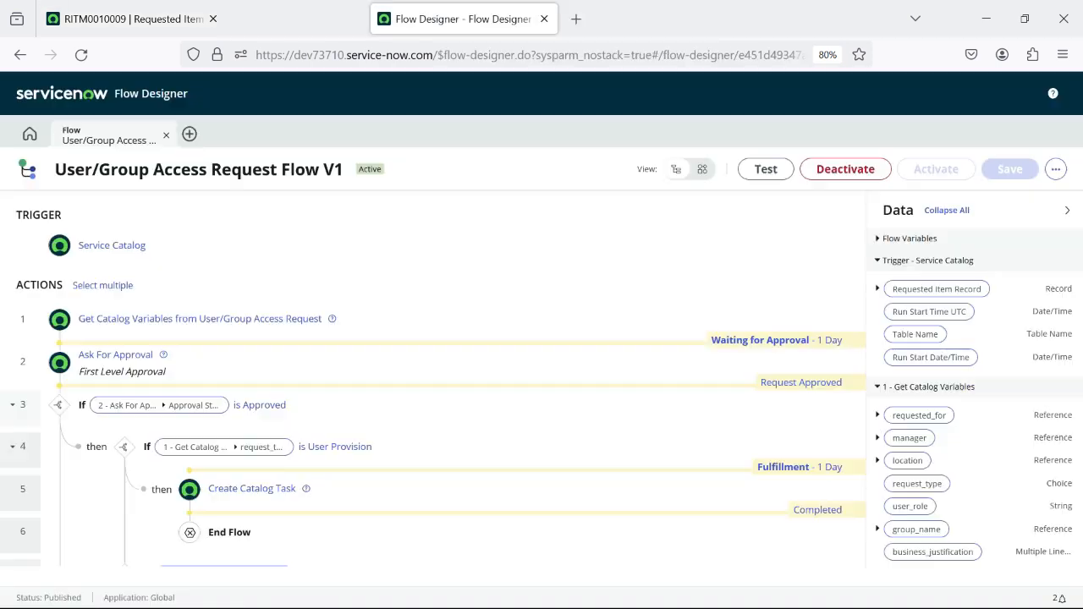
key(ctrl+Tab)
right_click(539, 434)
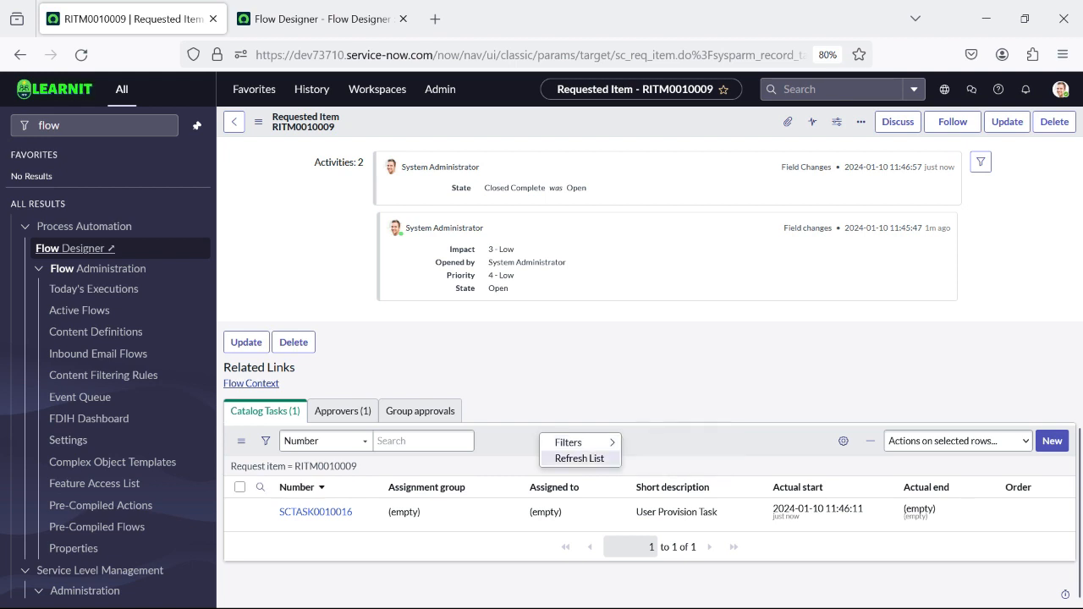
click(579, 458)
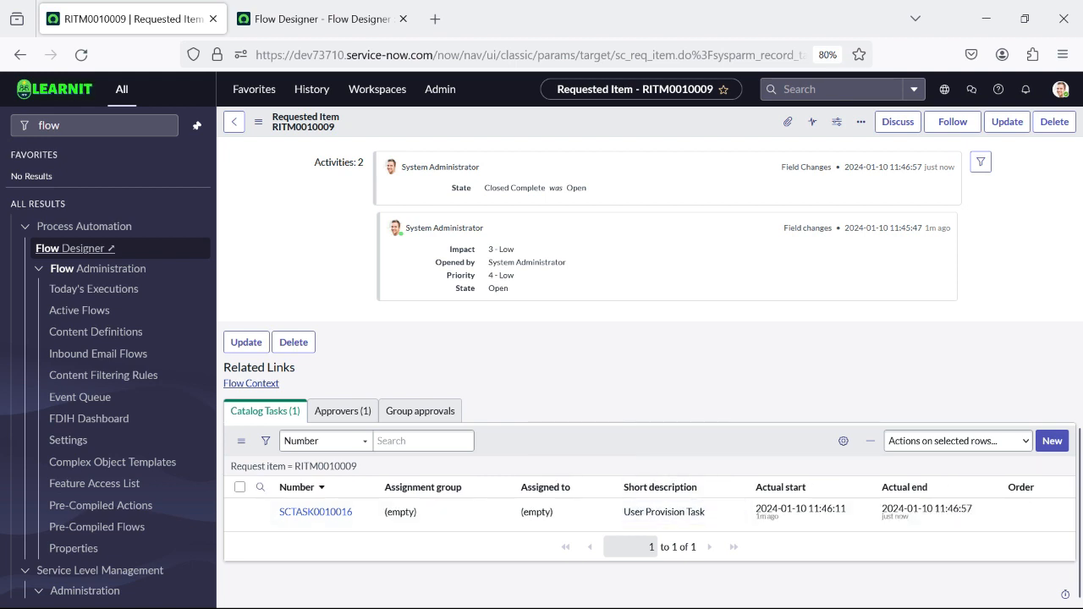
scroll(650, 373, up, 10)
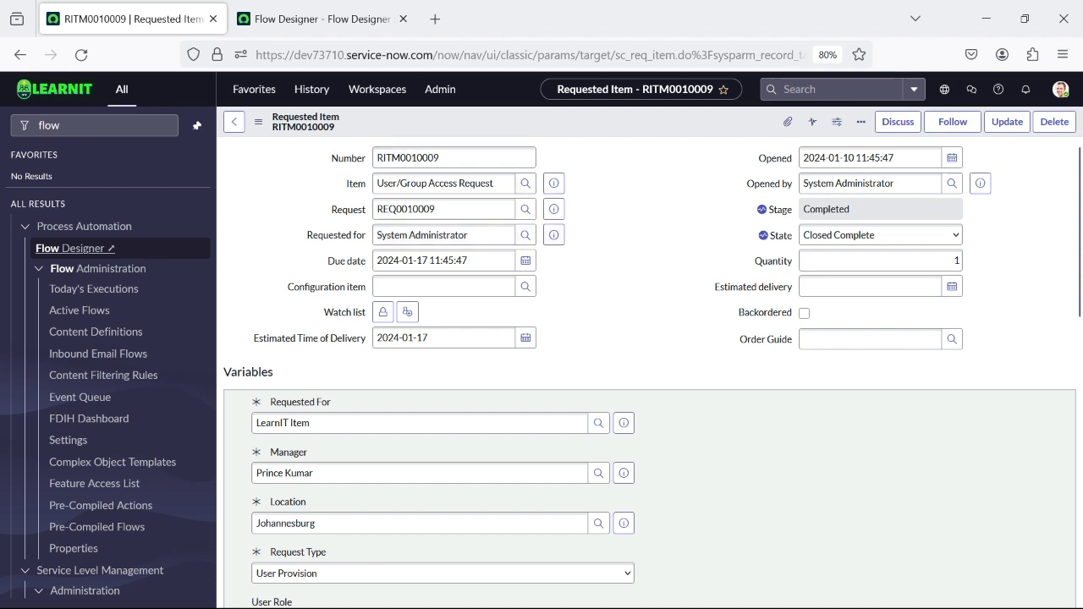
- Open the User/Group Access Request order form from the requested item, setting Requested For to Creator User and choosing a manager
click(553, 184)
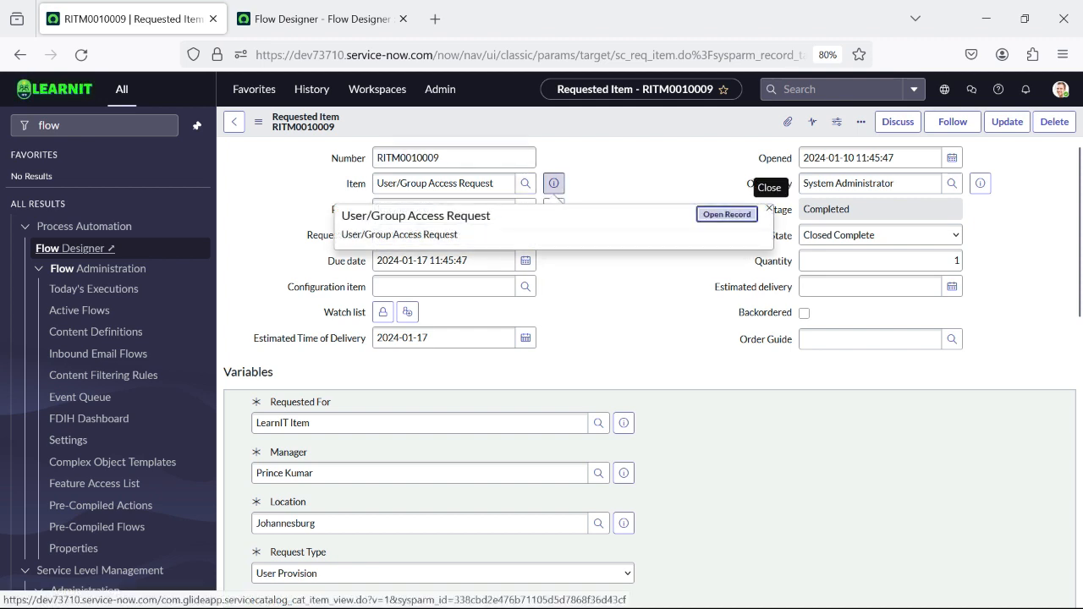
click(727, 215)
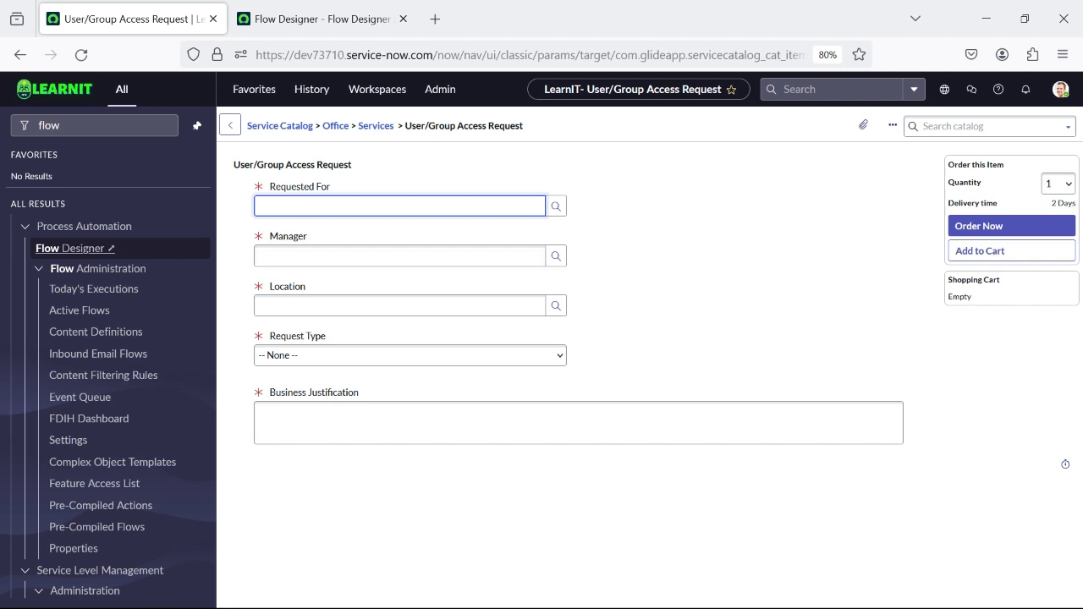
click(555, 205)
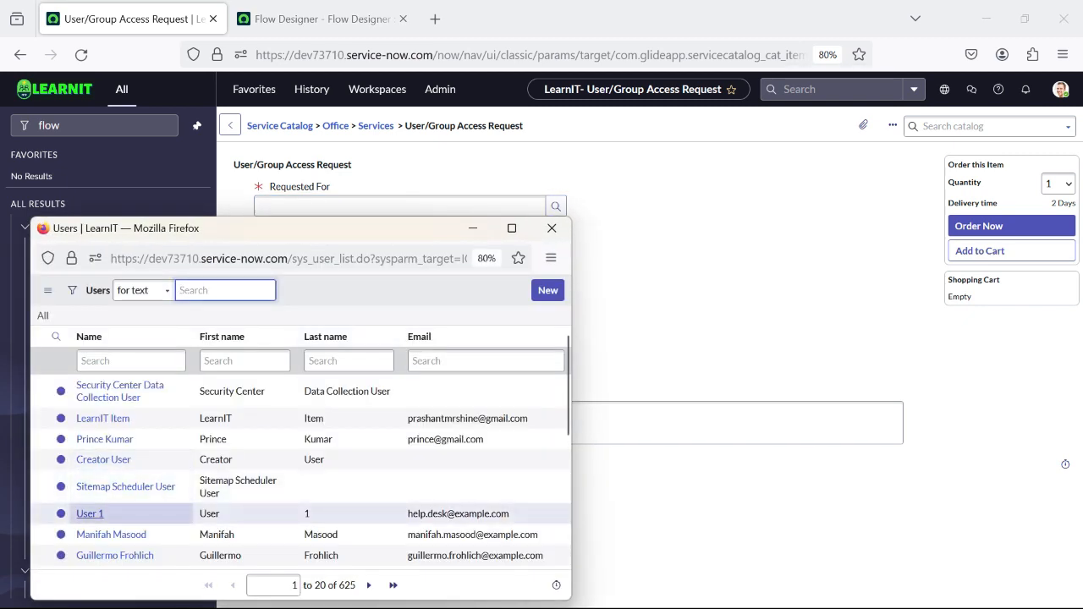
click(103, 460)
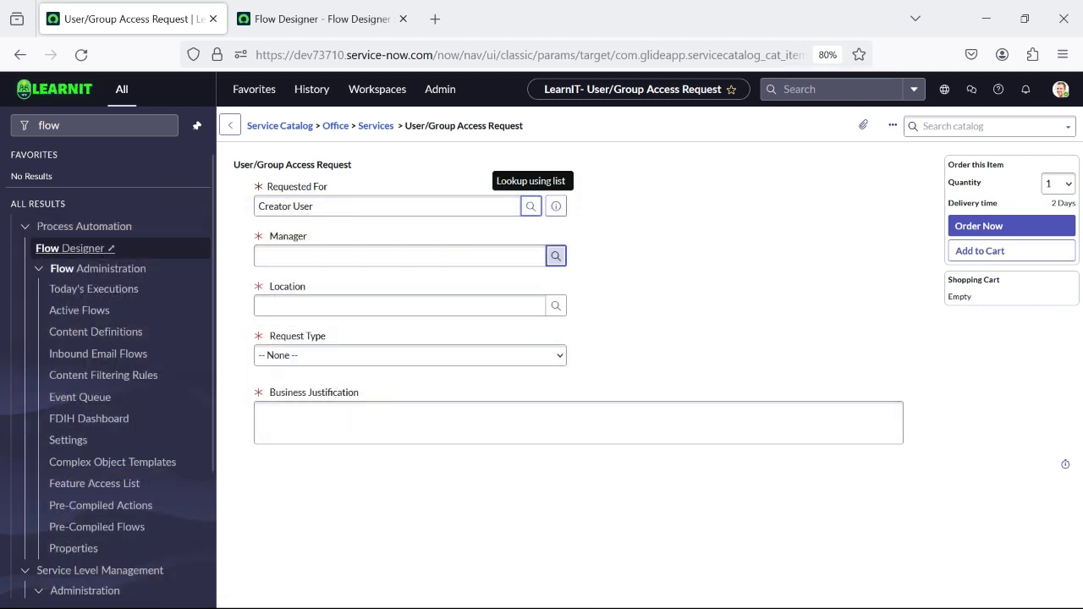
click(555, 256)
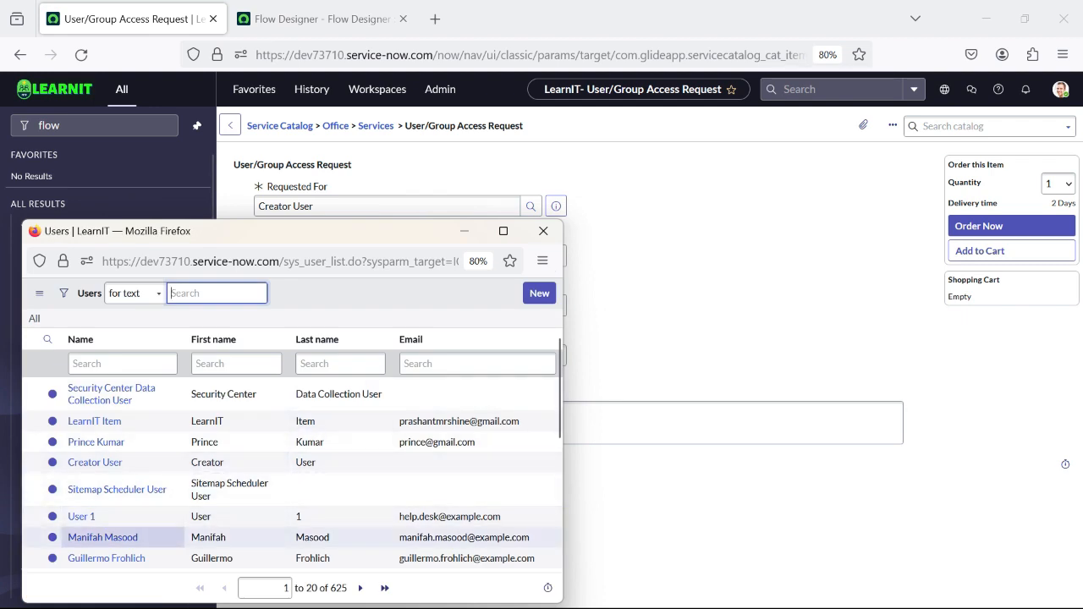
click(102, 538)
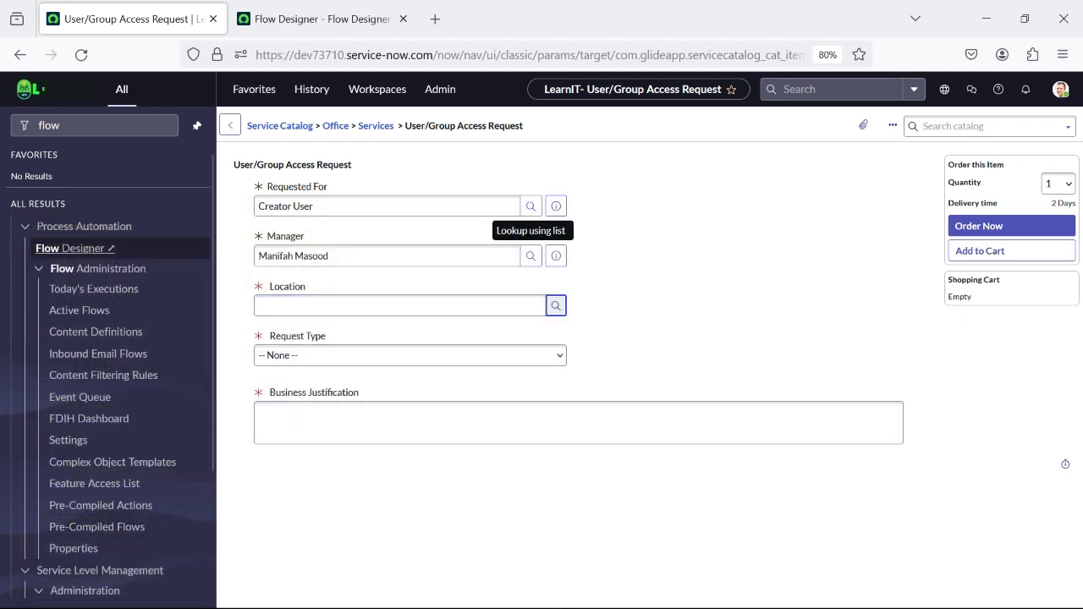
- Choose a Denver location for the access request and set its request type to Group Provision
click(555, 306)
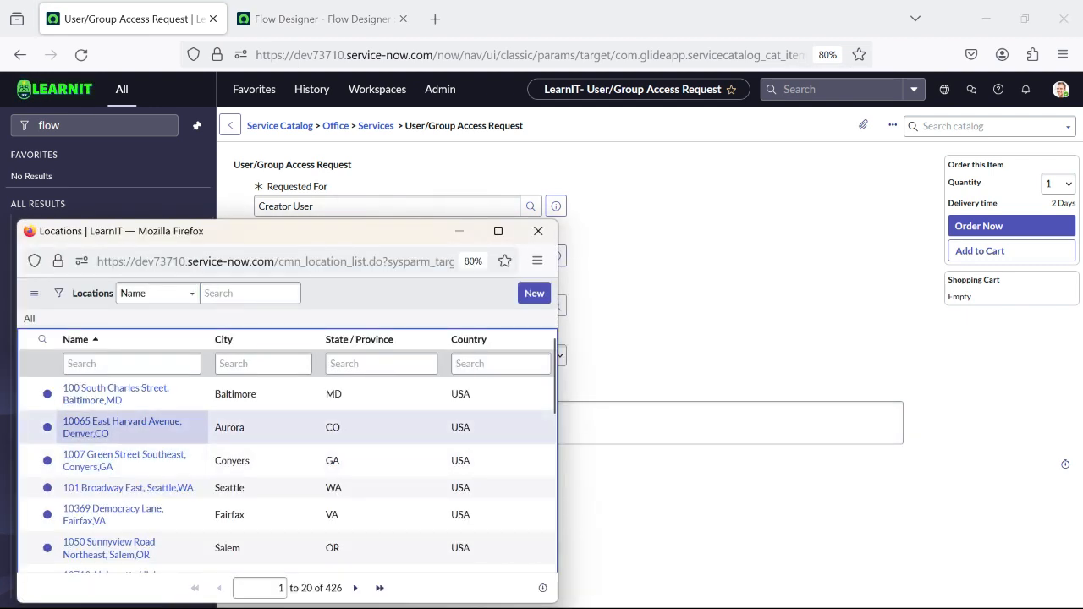
click(122, 427)
click(409, 356)
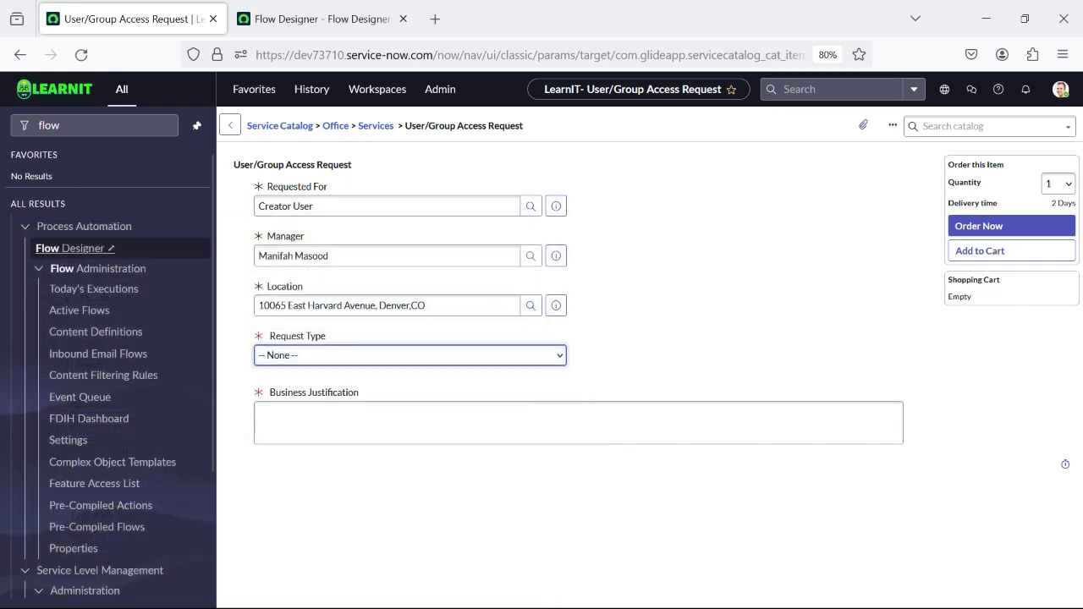
click(339, 449)
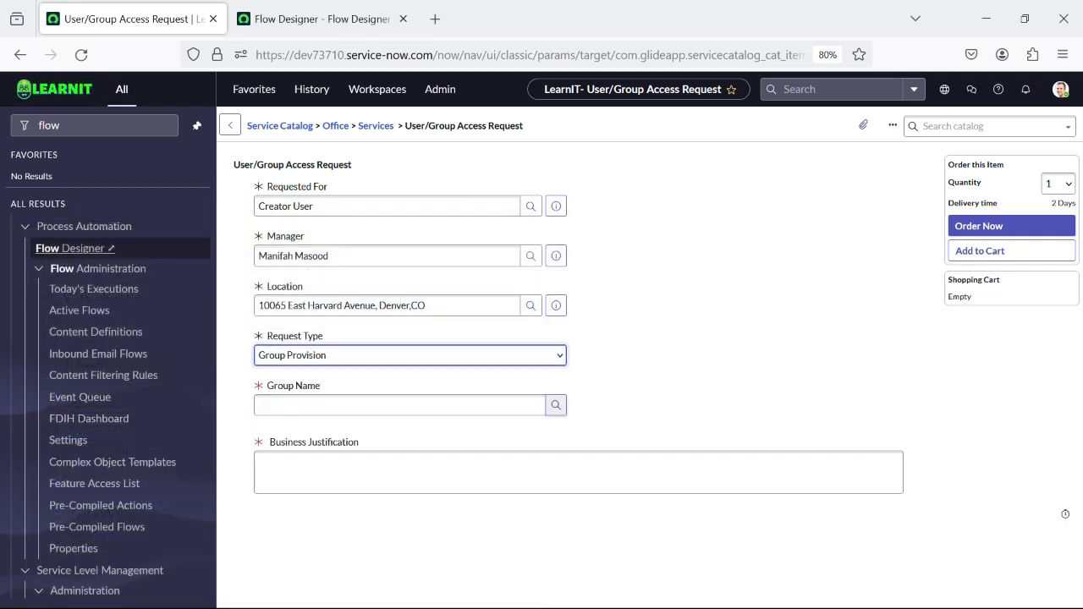
- Set the group name to ITSM App-Dev, enter business justification "Test", and order the item immediately
click(555, 405)
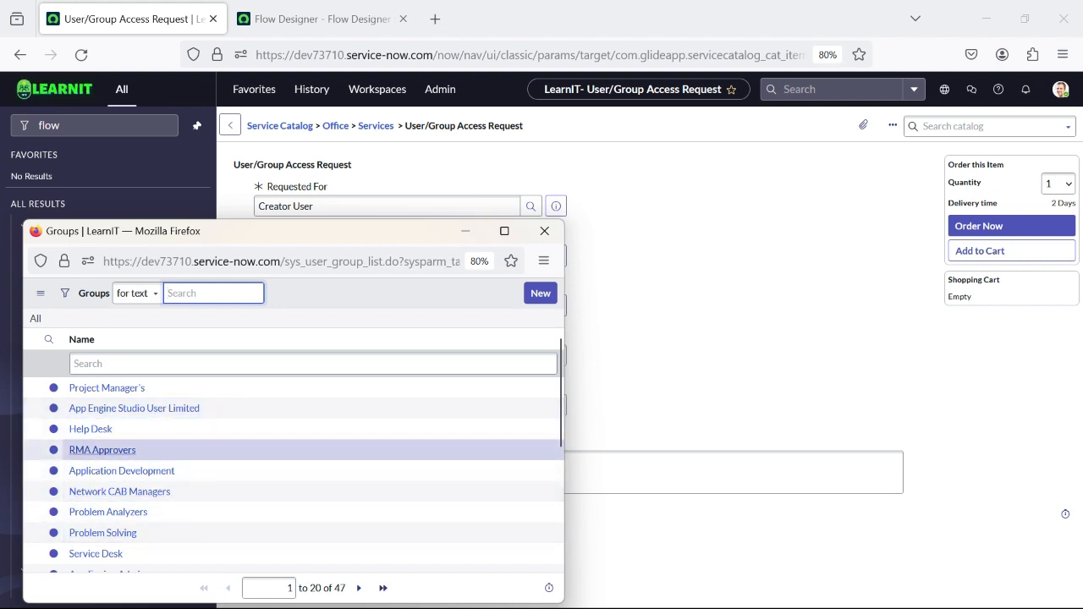
scroll(102, 451, down, 3)
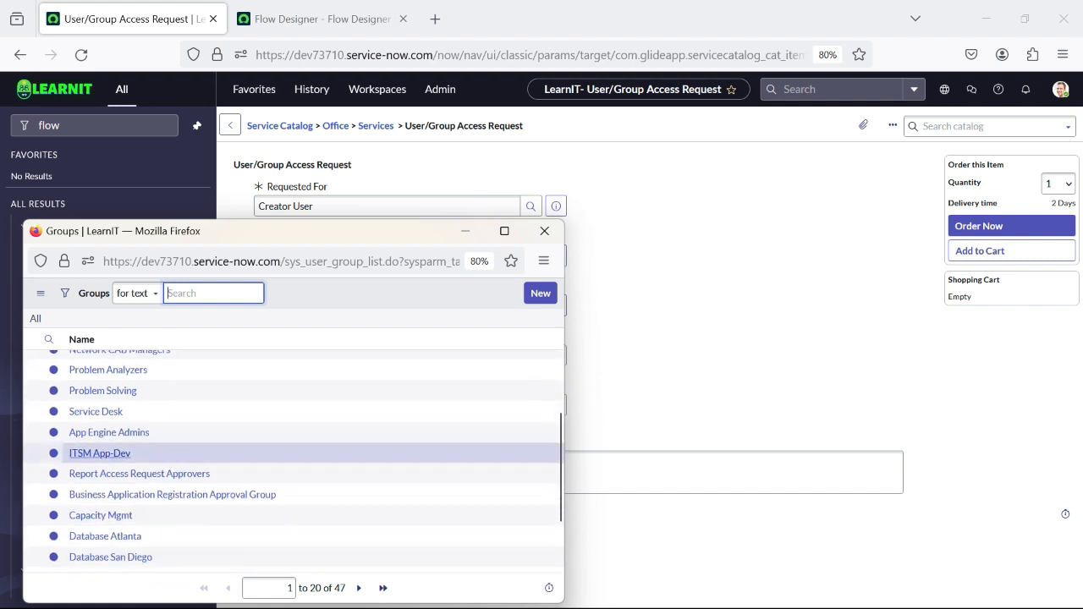
click(100, 454)
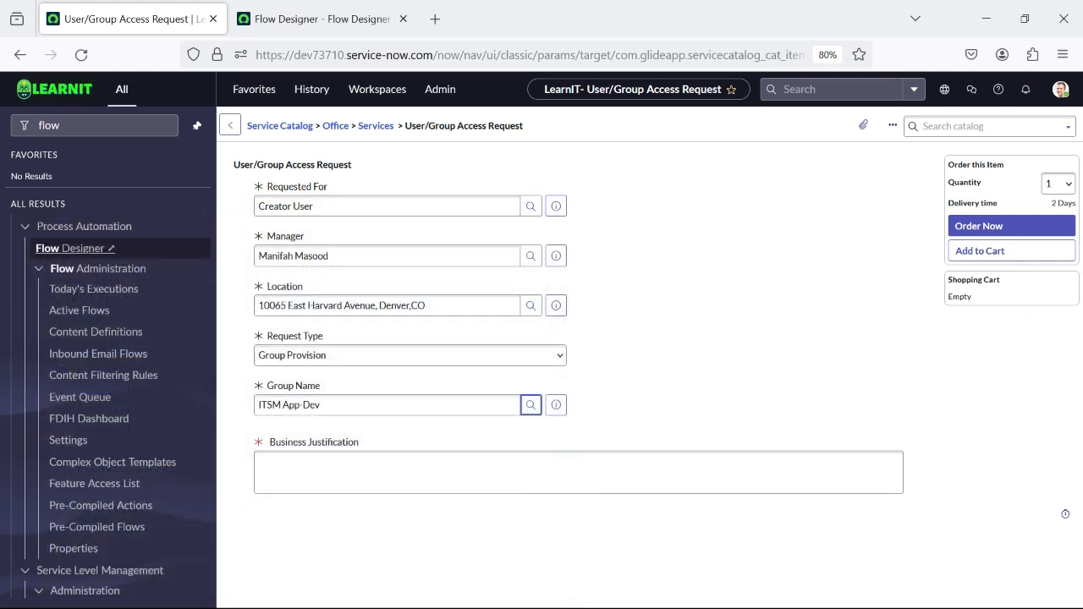
click(579, 473)
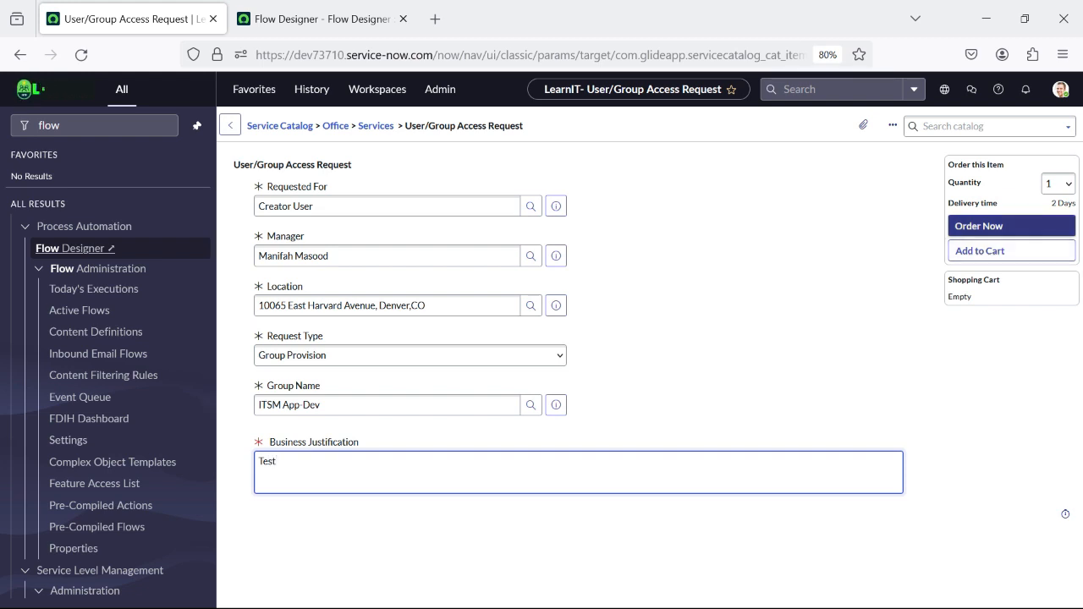
click(981, 225)
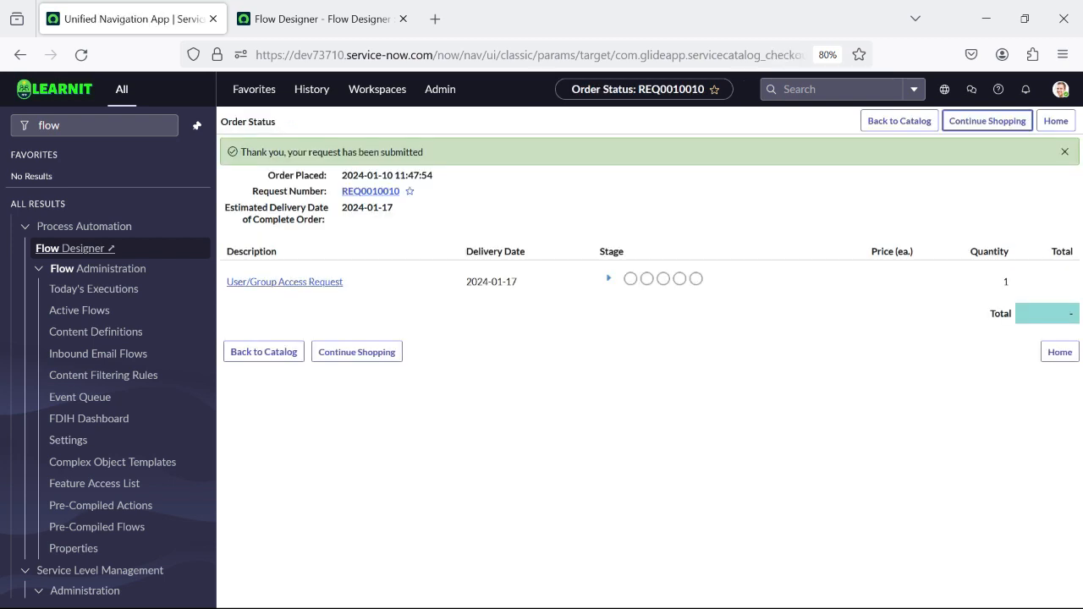
- Open the requested item of the new Group Provision order and display its approval records
click(284, 282)
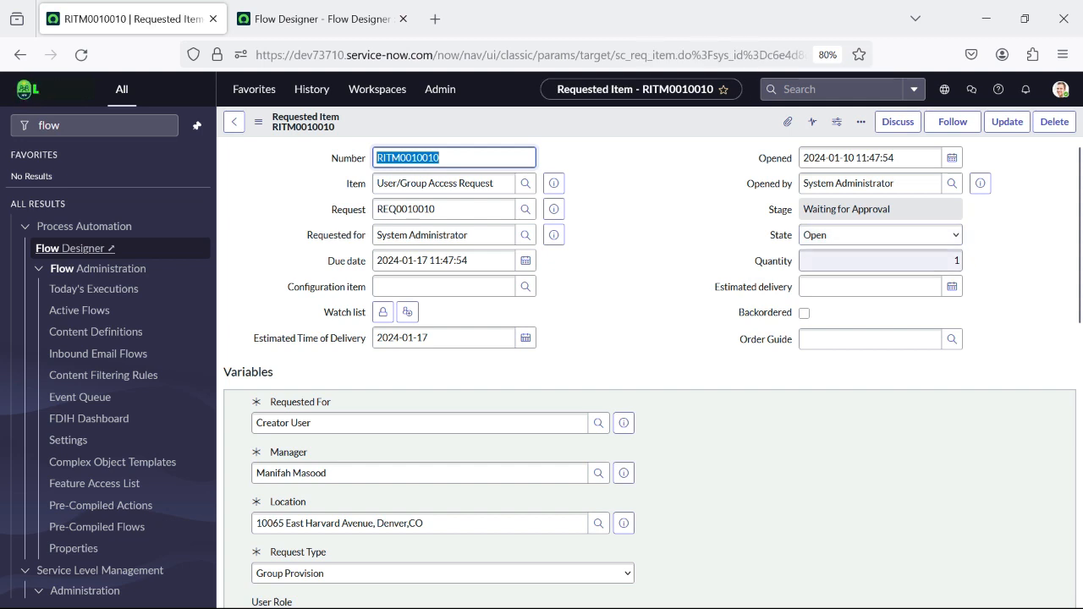
scroll(650, 372, down, 10)
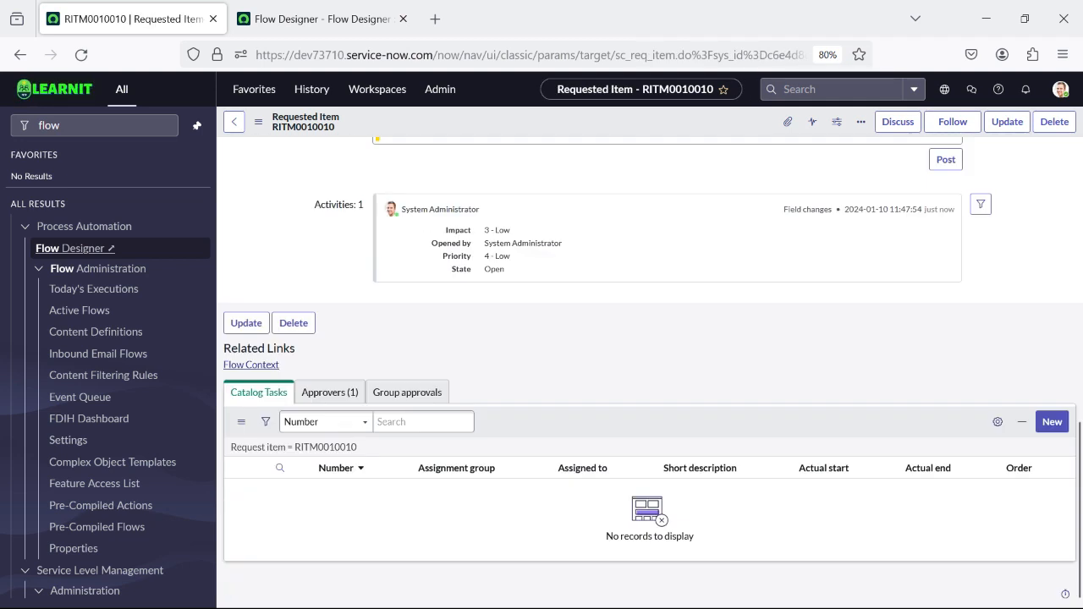
click(330, 392)
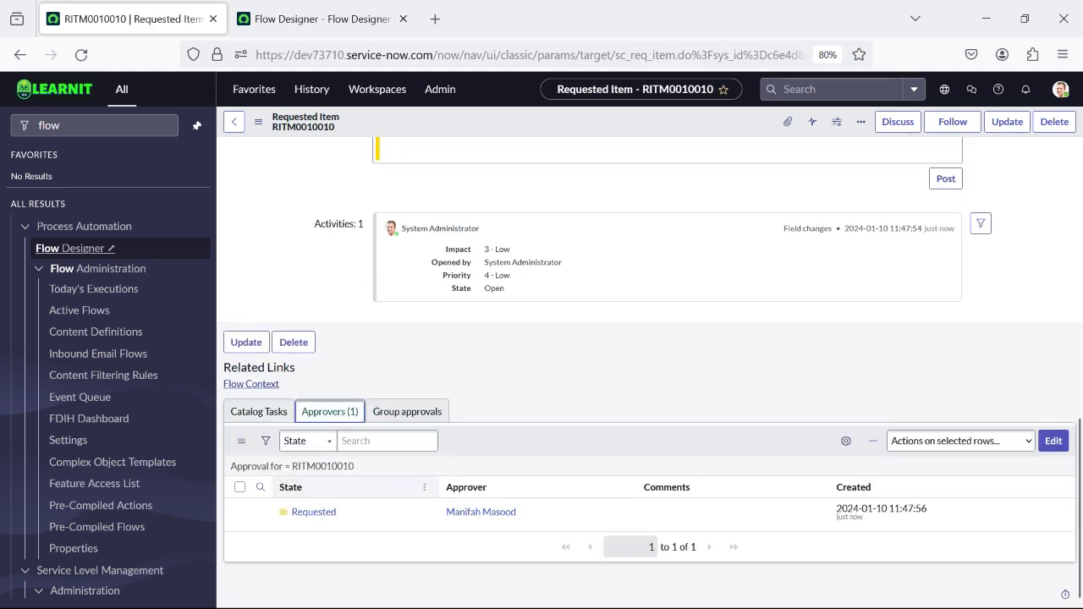
- Check the manager named in the request's variables against the pending approver, and approve that first-level approval
scroll(650, 372, up, 6)
scroll(650, 372, down, 3)
scroll(533, 508, down, 3)
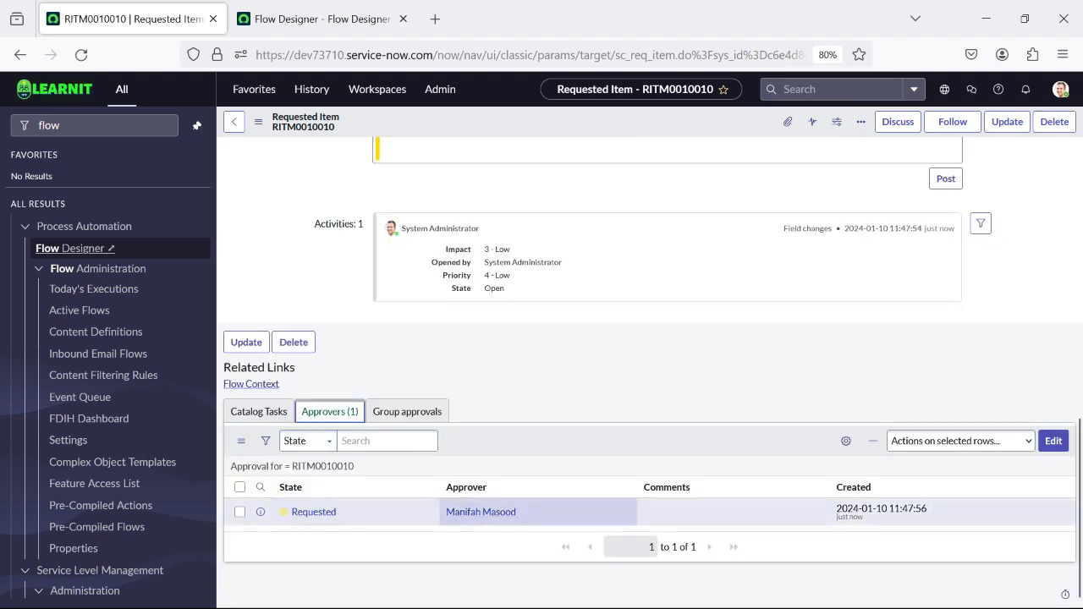
scroll(533, 508, up, 5)
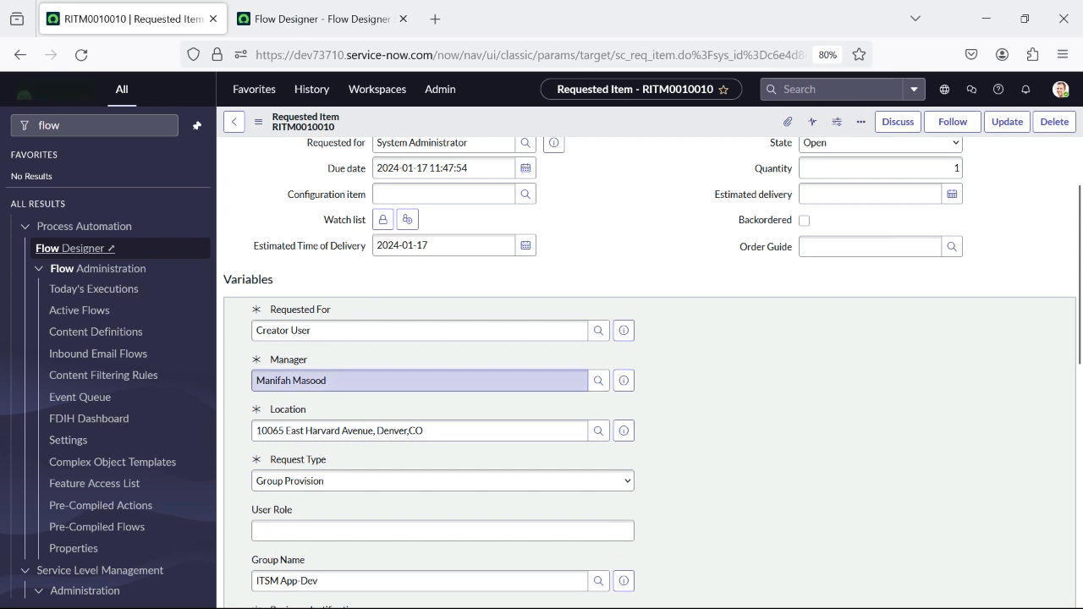
scroll(542, 381, down, 5)
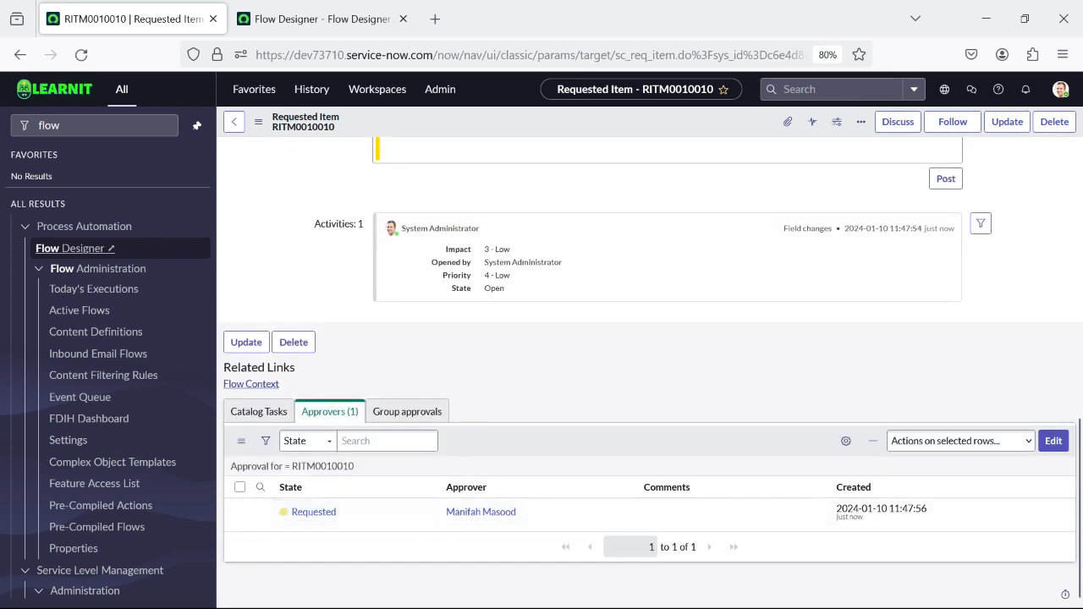
right_click(288, 512)
click(339, 477)
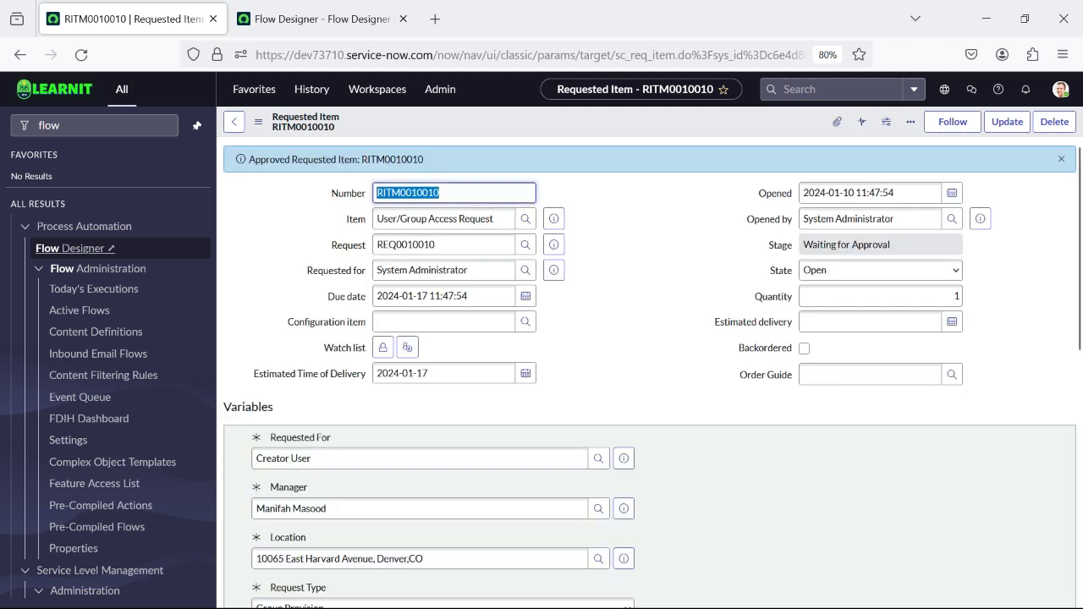
- Refresh the requested item's approver list to bring in the second-level approval
scroll(649, 372, down, 9)
right_click(491, 439)
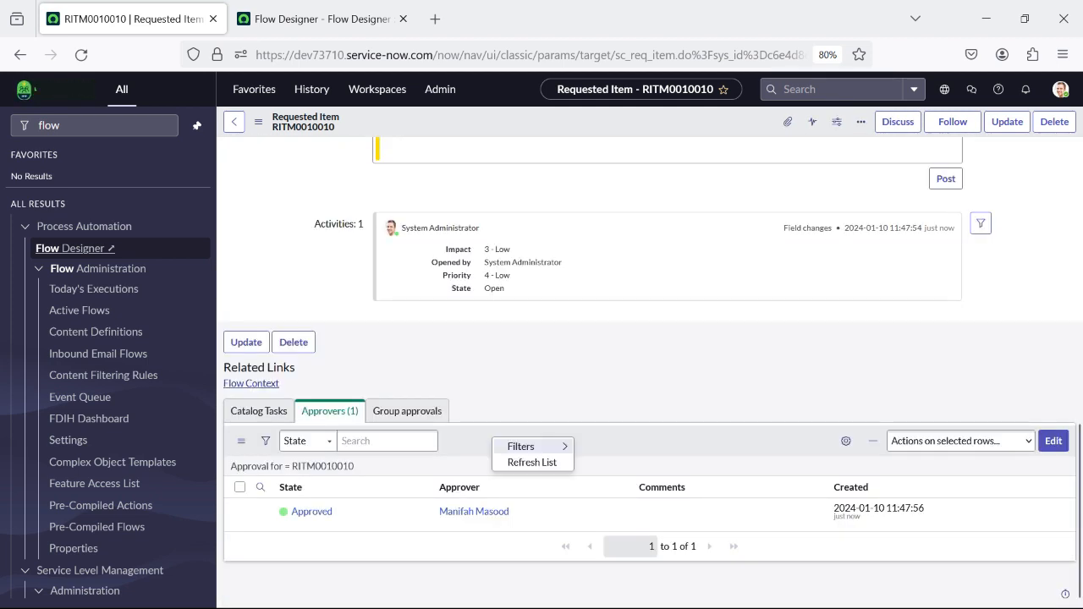
click(529, 463)
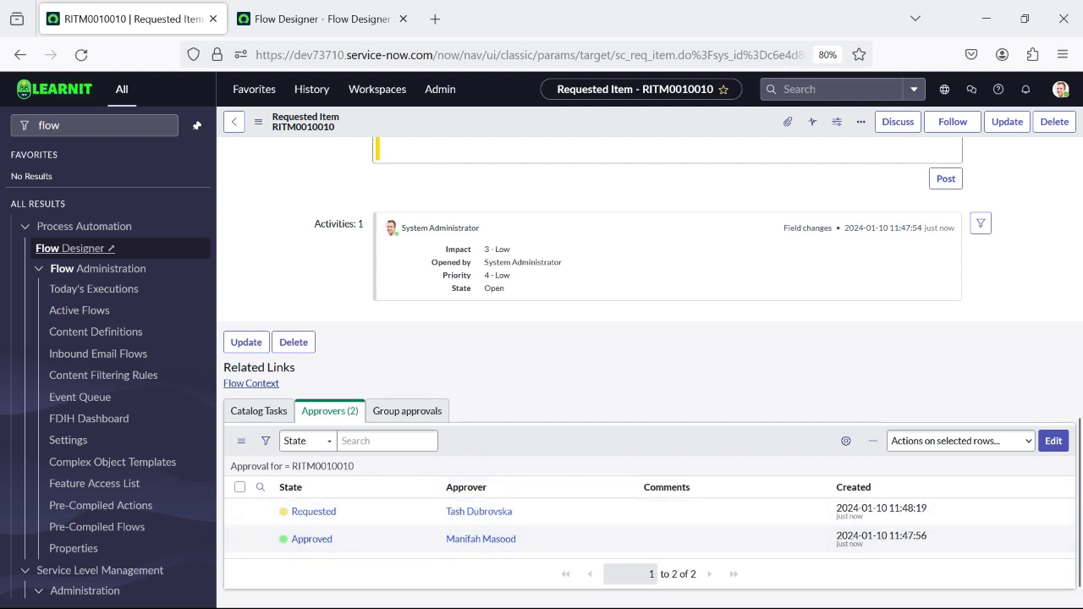
right_click(536, 441)
click(574, 465)
- Examine the ITSM App-Dev group's details in the request variables and compare its manager with the pending second-level approver
scroll(650, 372, up, 15)
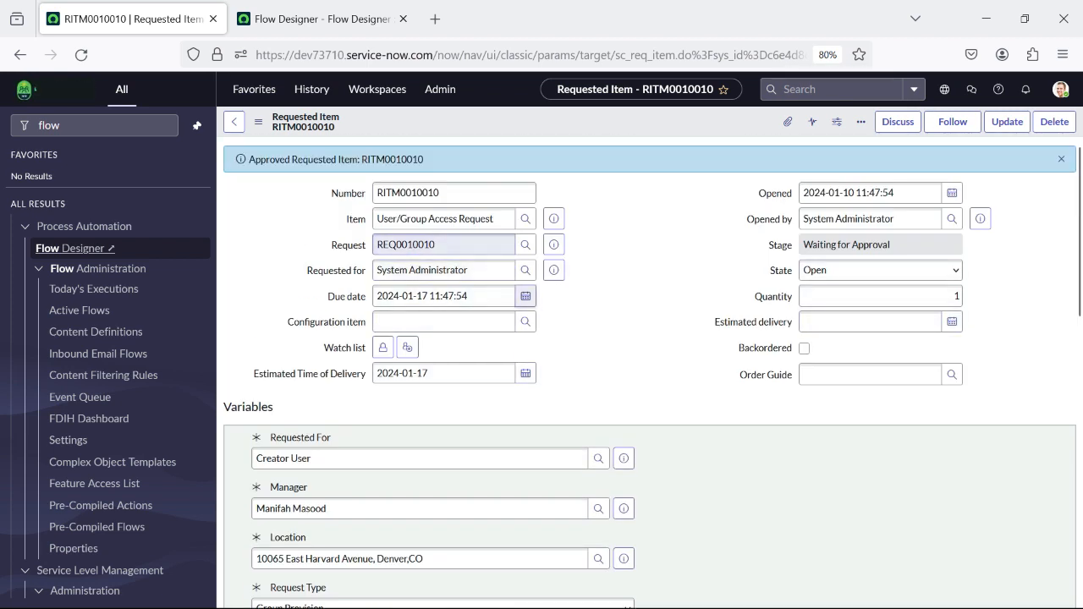
scroll(525, 296, down, 4)
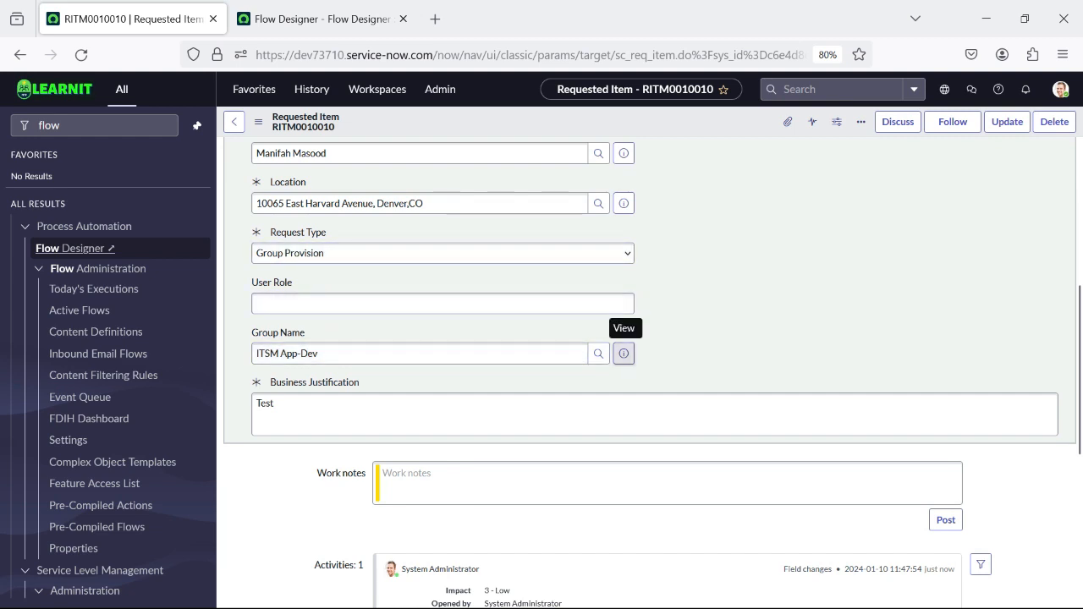
click(624, 353)
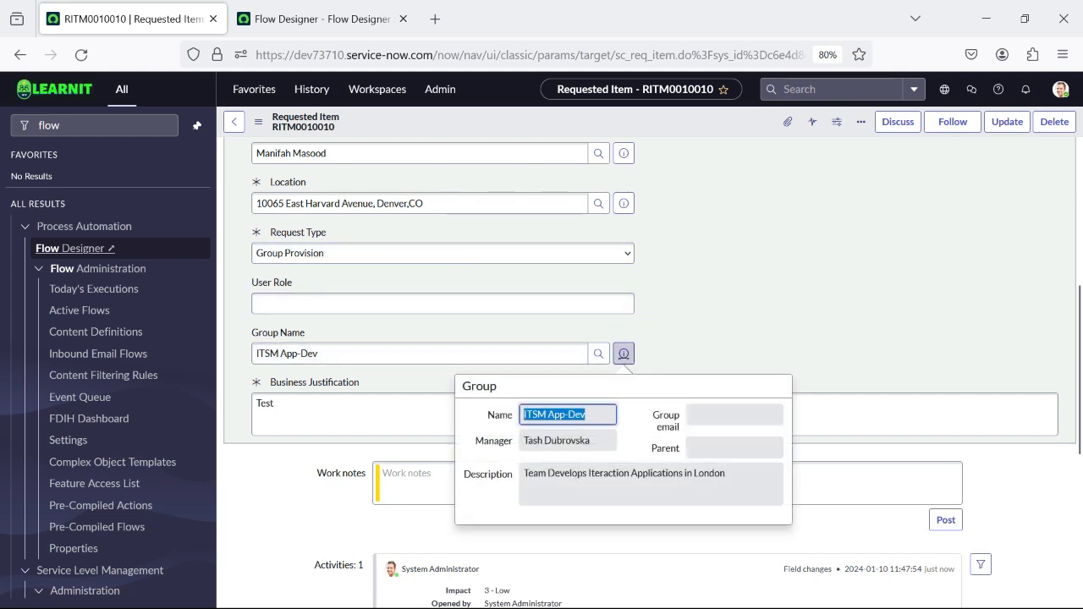
scroll(650, 372, down, 2)
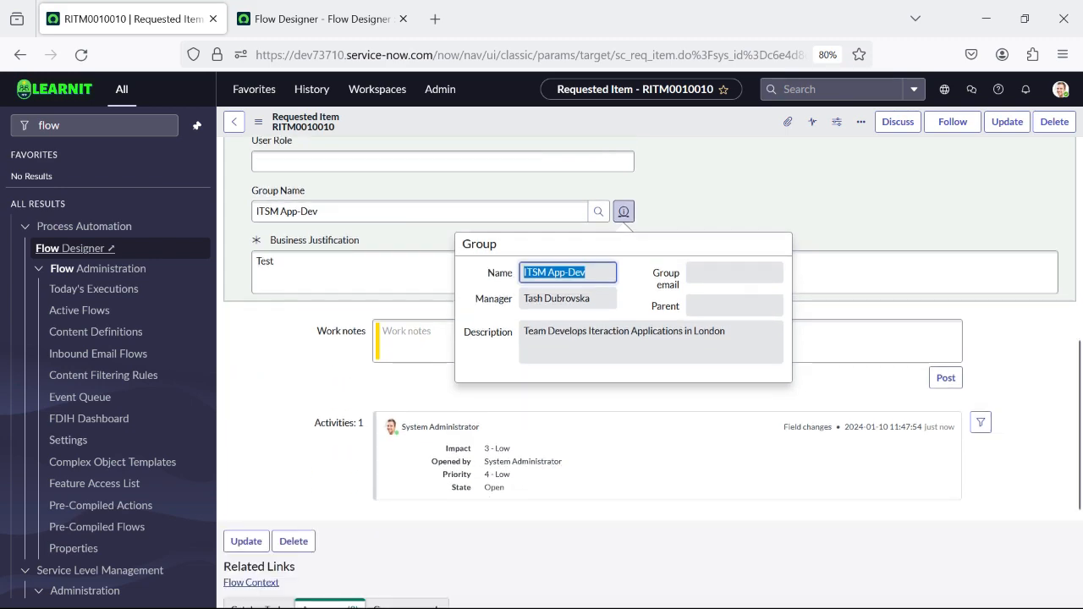
scroll(650, 373, down, 3)
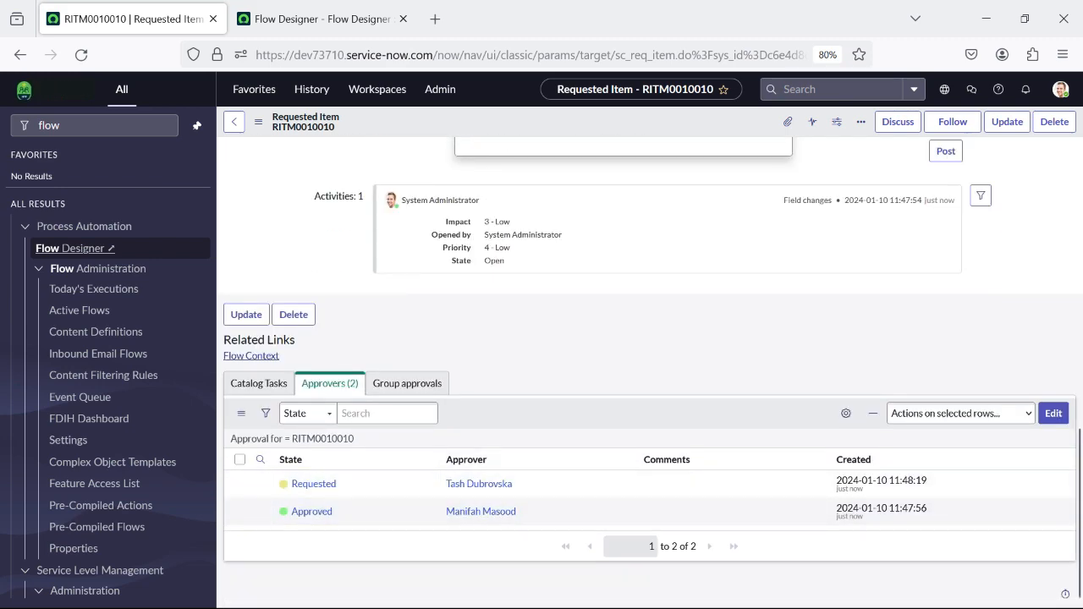
scroll(650, 373, up, 5)
scroll(623, 364, down, 5)
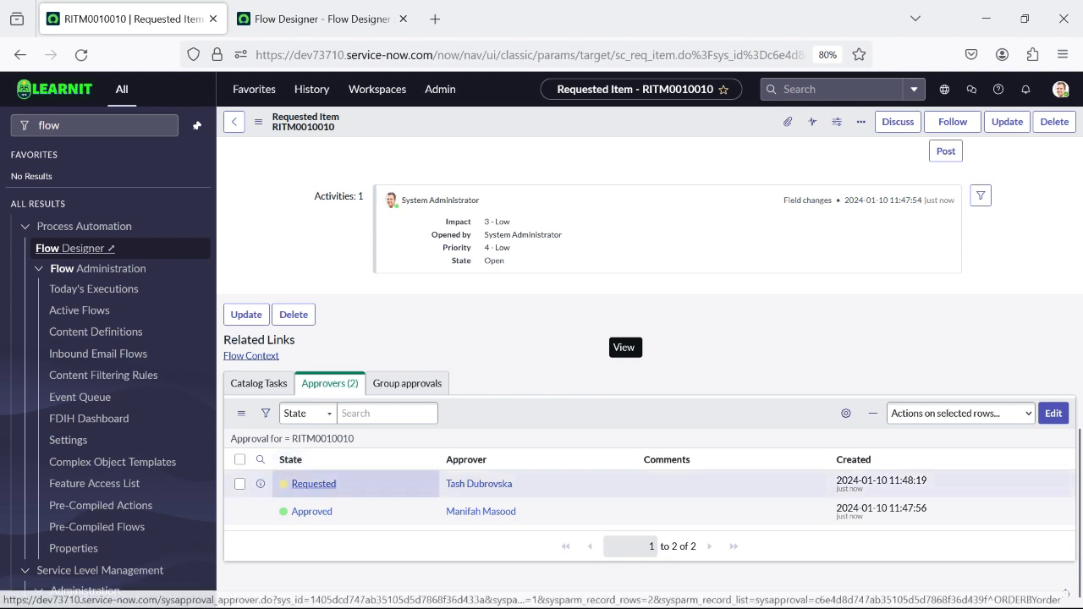
- Approve the pending second-level approval of the Group Provision requested item
right_click(339, 489)
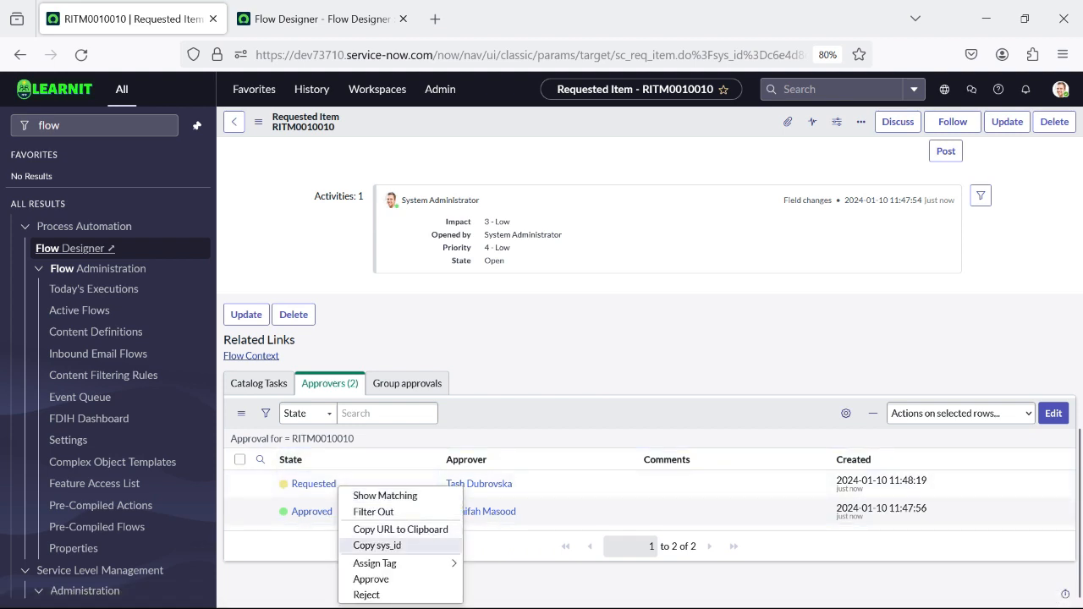
click(370, 579)
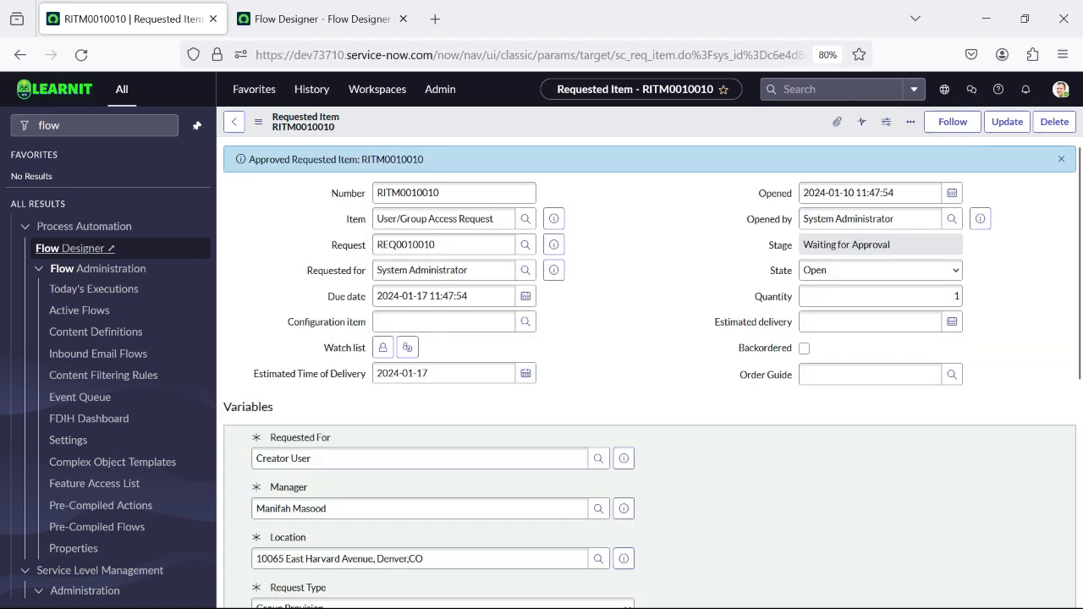
scroll(650, 373, down, 4)
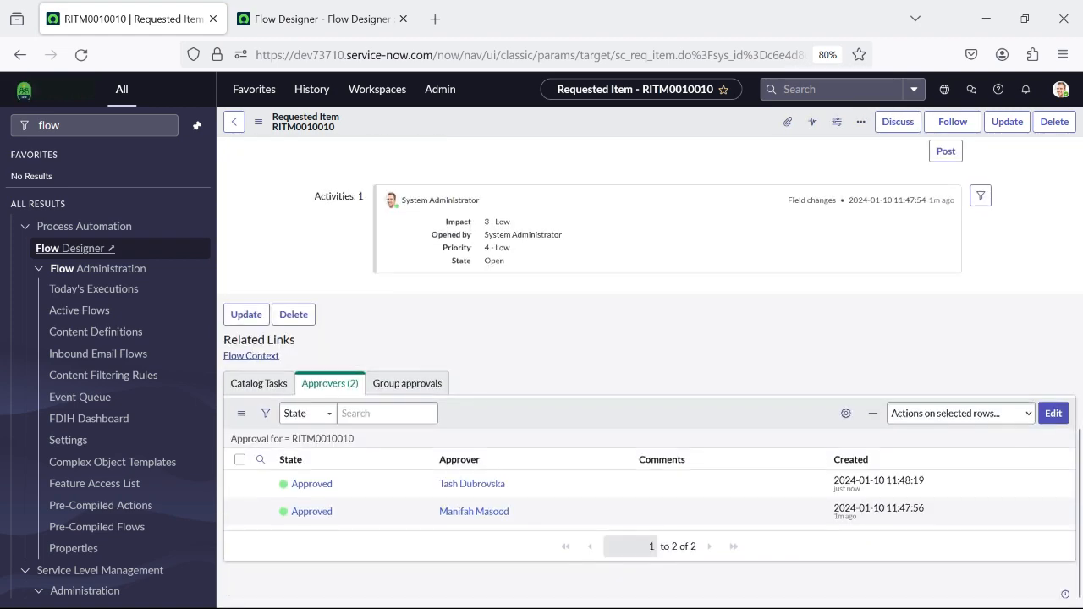
- Reload the requested item and examine its stage, generated catalog tasks and approval records
click(259, 383)
scroll(650, 372, up, 6)
scroll(650, 372, up, 2)
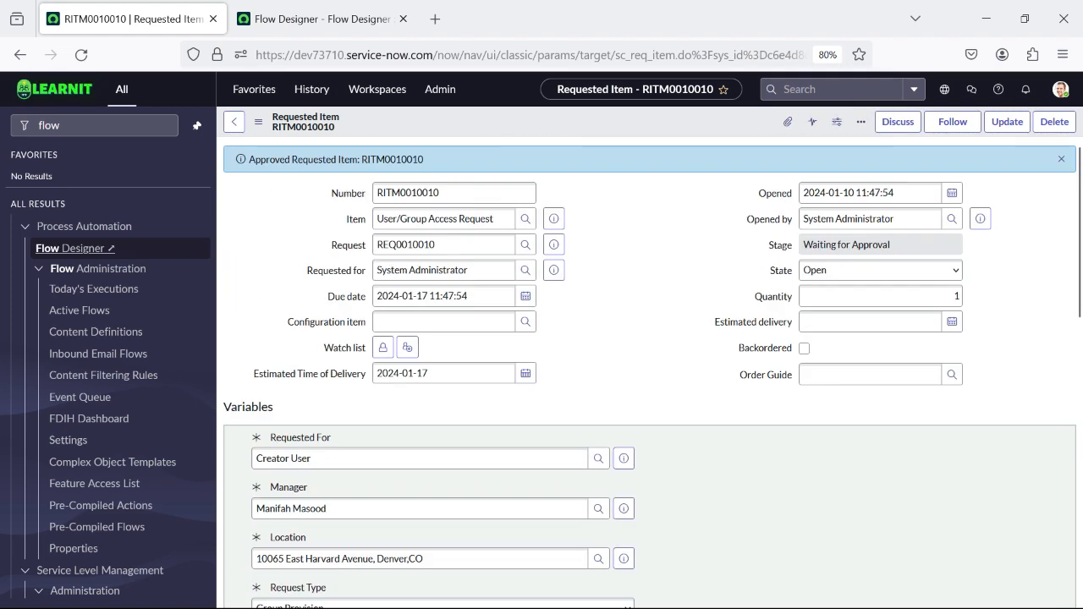
right_click(412, 132)
click(454, 356)
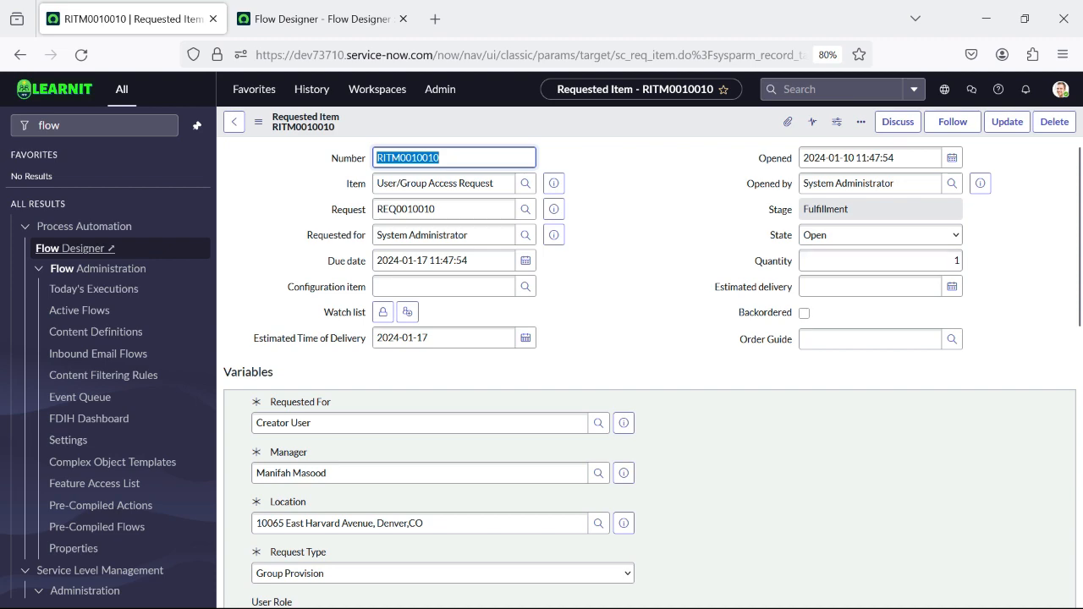
scroll(650, 373, down, 15)
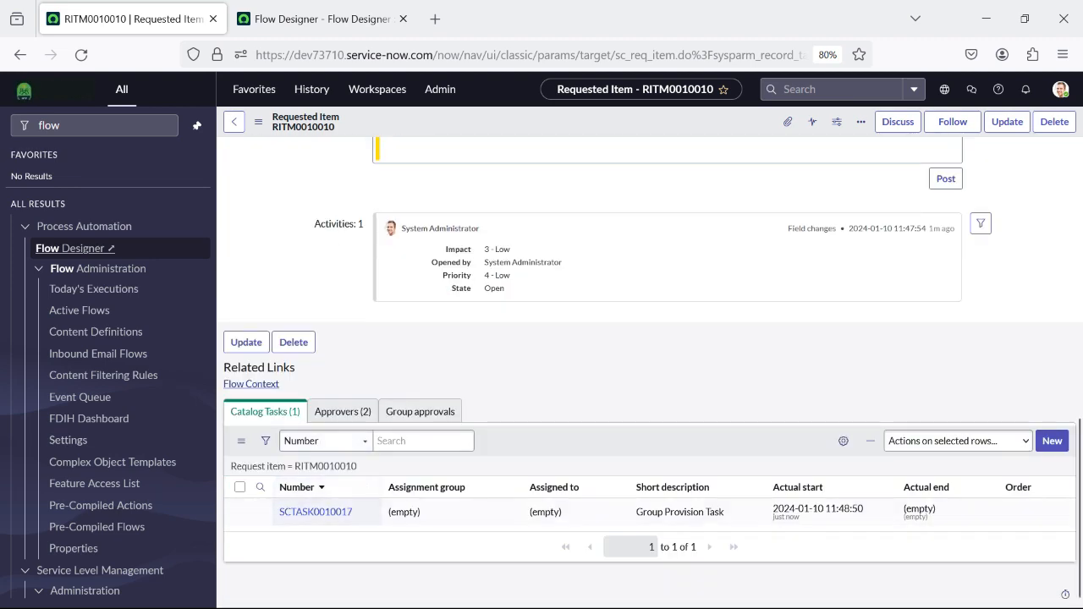
drag(637, 512, 726, 513)
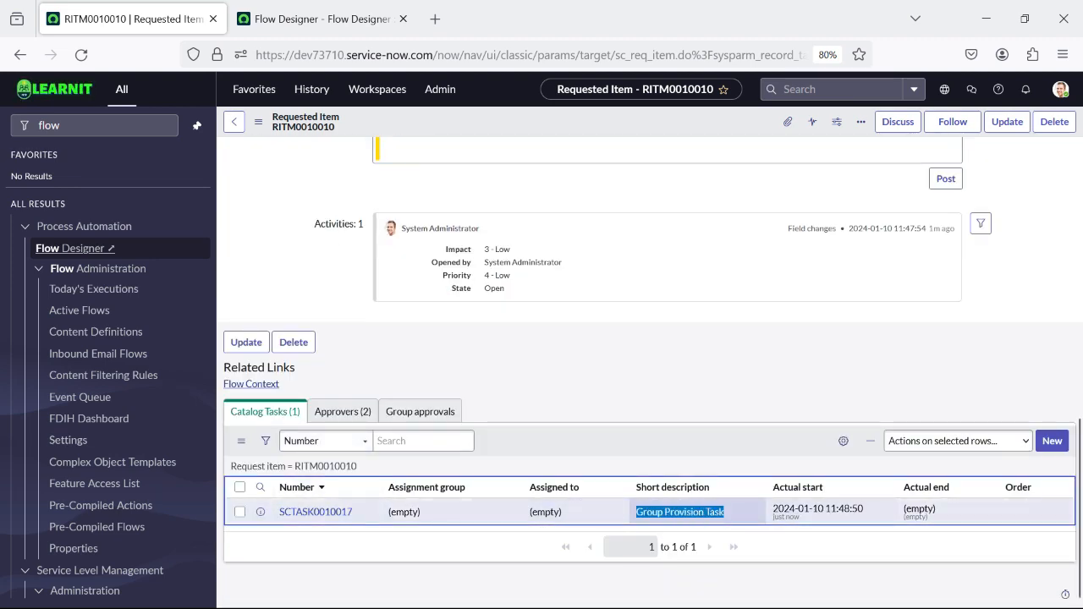
click(343, 412)
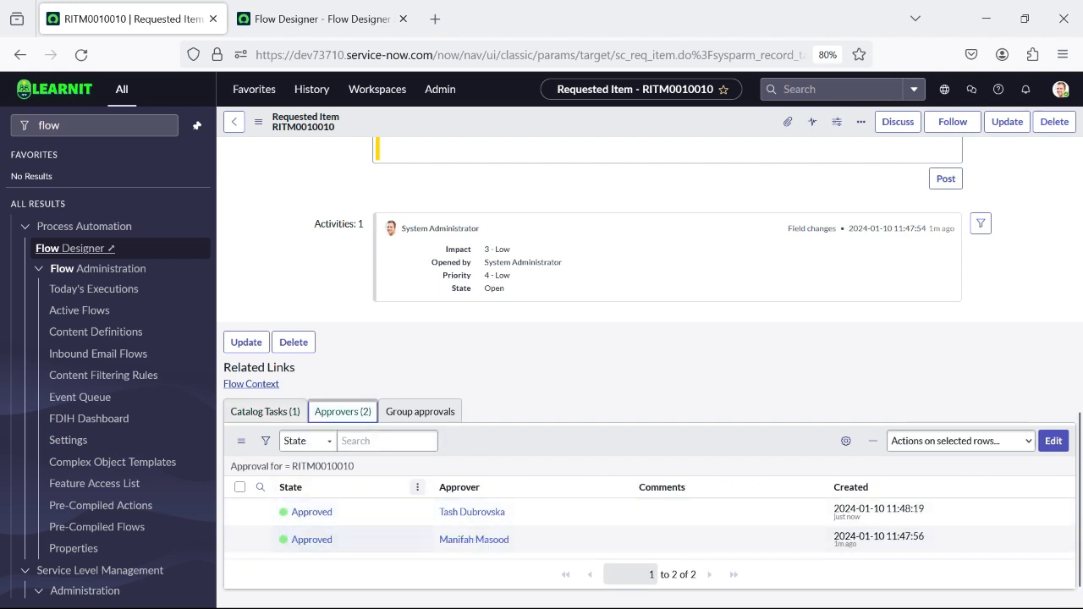
click(265, 412)
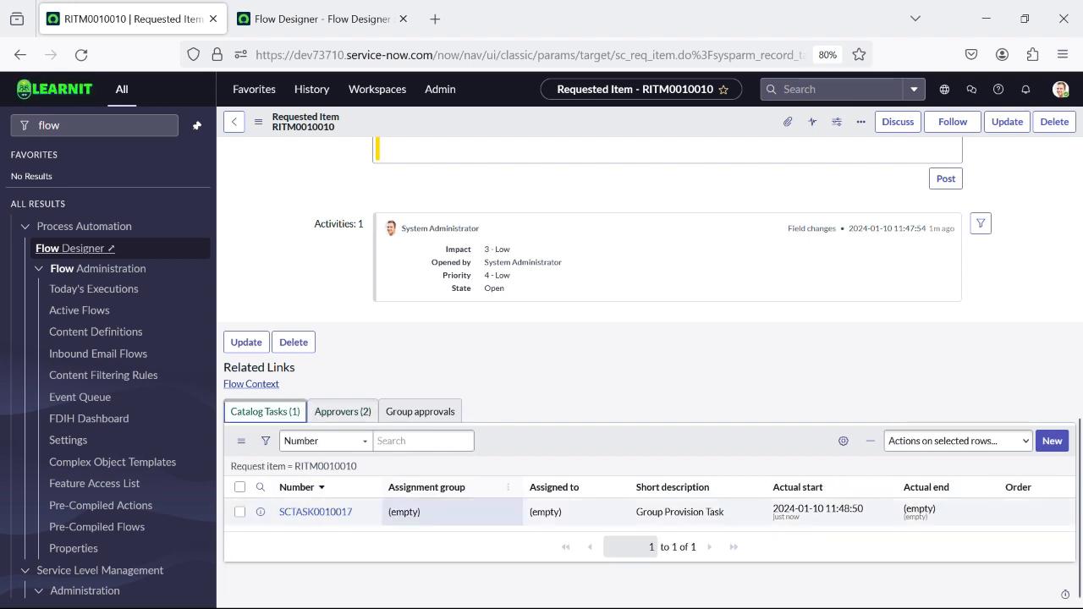
- Open the Group Provision Task in a separate browser tab, close the task as complete, and return to the requested item
middle_click(315, 512)
scroll(315, 512, up, 5)
scroll(316, 512, up, 3)
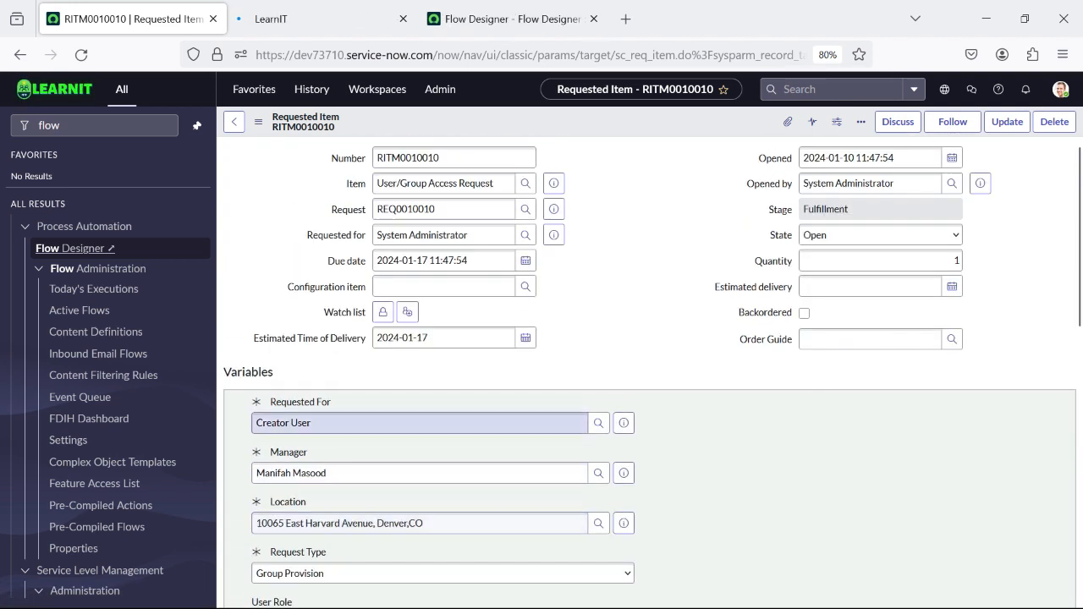
click(355, 19)
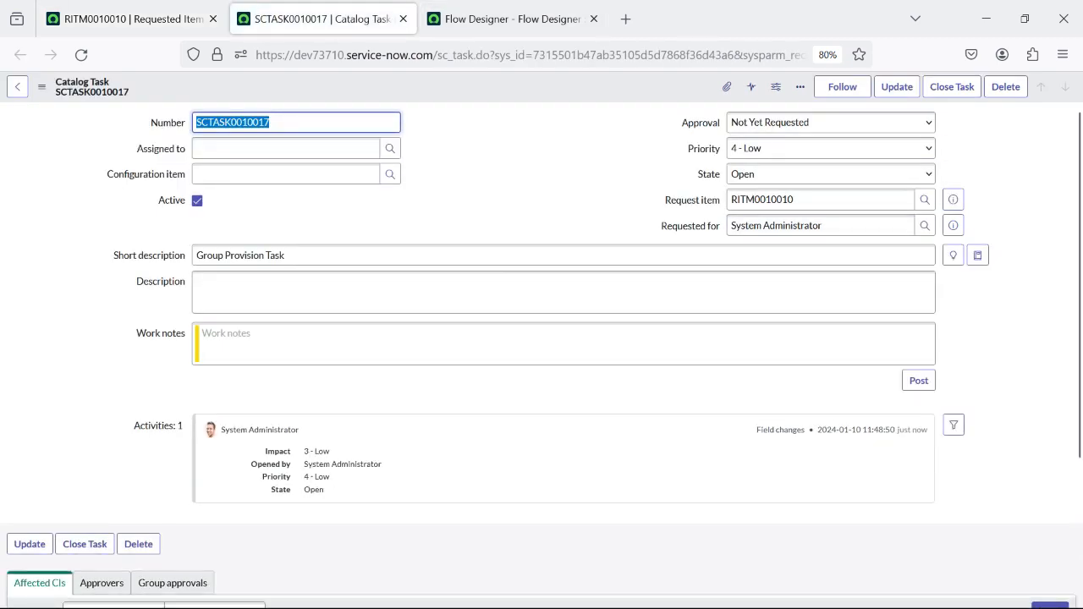
scroll(541, 338, down, 3)
click(84, 353)
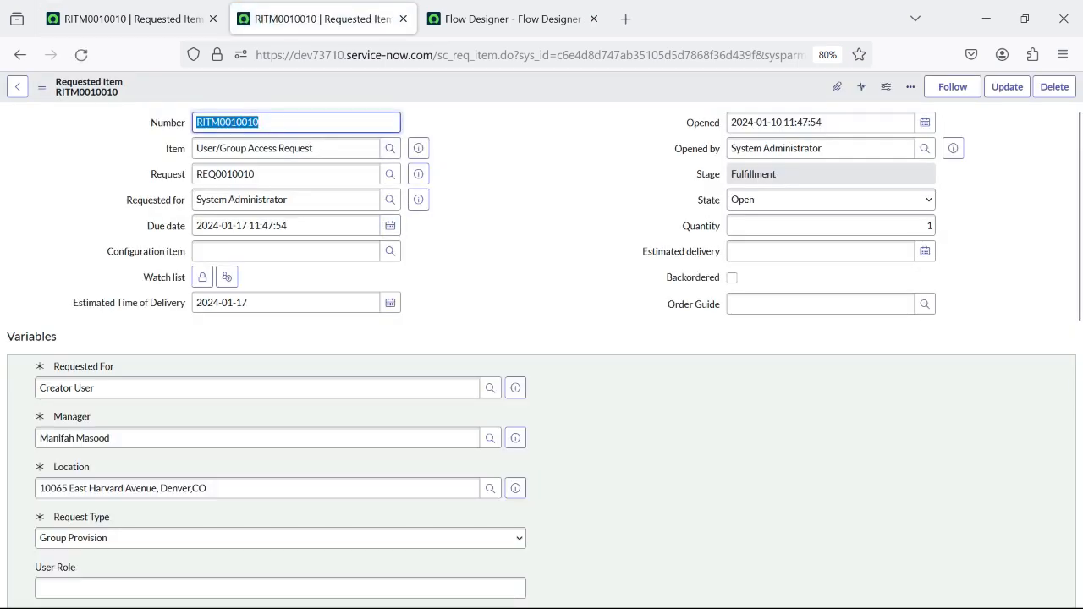
click(403, 18)
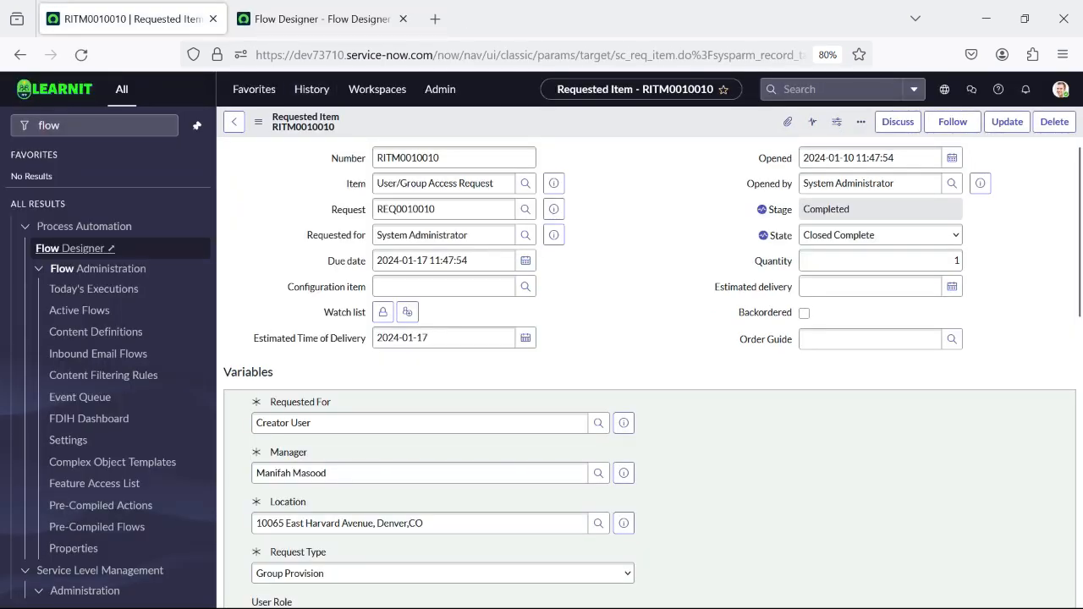
- Reload the Group Provision requested item and review its stage, state, activity log and catalog task
scroll(880, 263, down, 5)
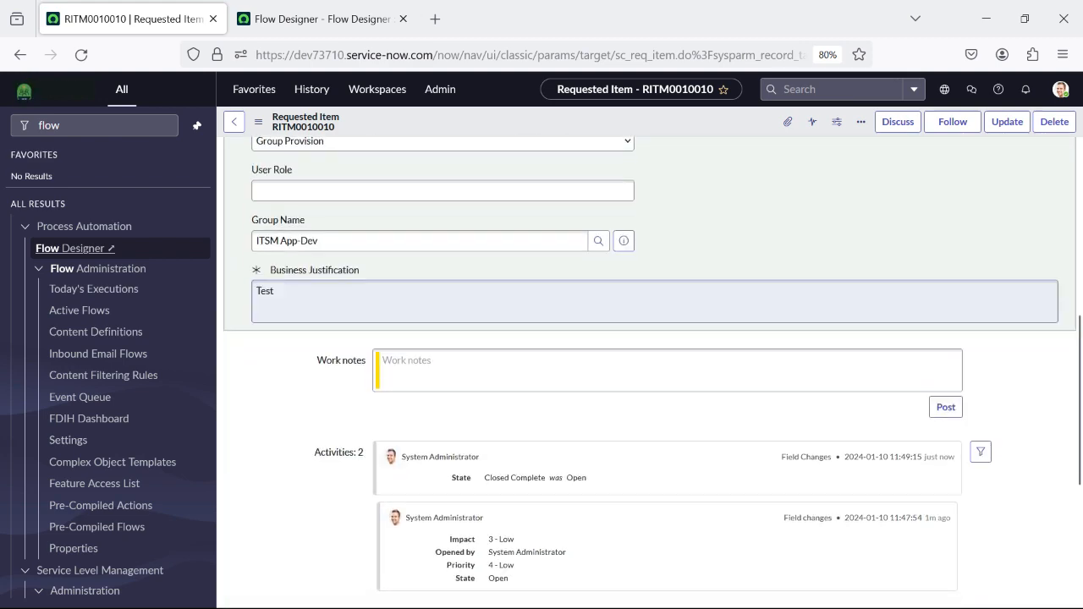
scroll(650, 372, down, 4)
scroll(650, 372, up, 7)
right_click(501, 118)
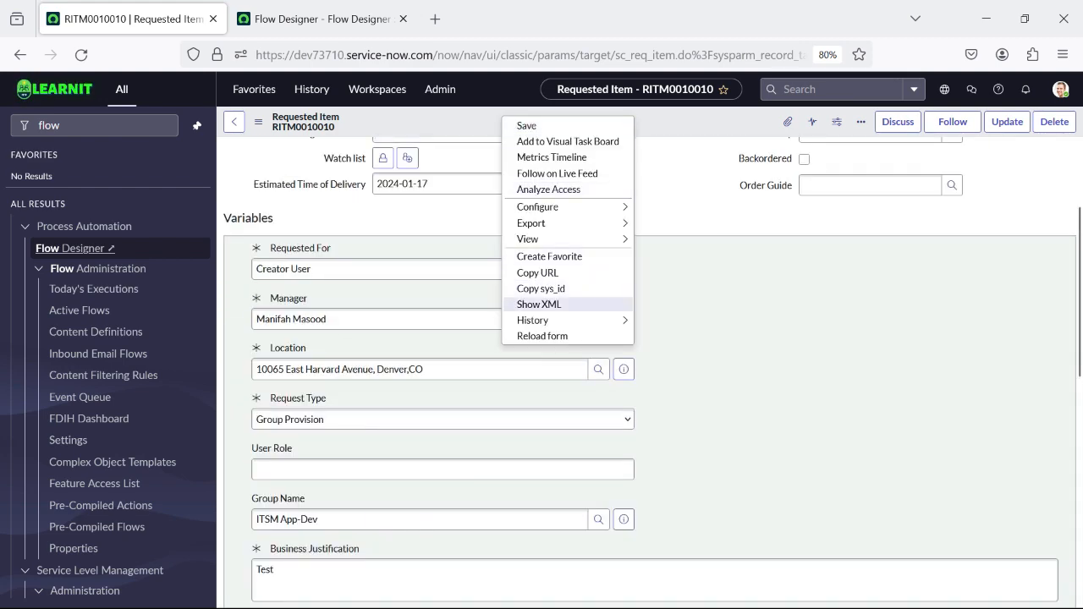
click(543, 336)
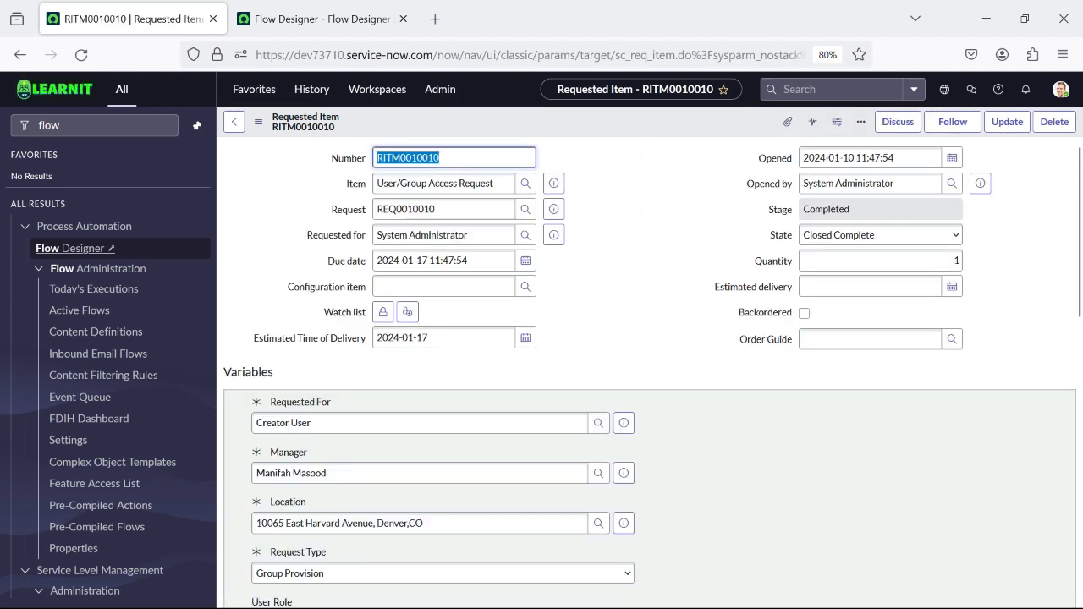
scroll(650, 368, down, 3)
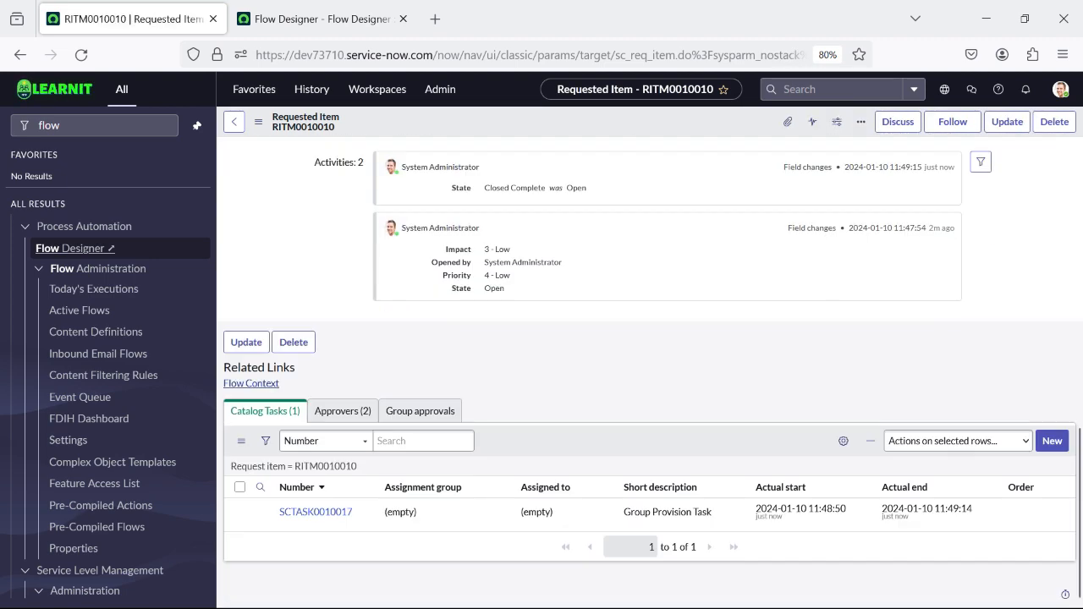
scroll(650, 373, up, 10)
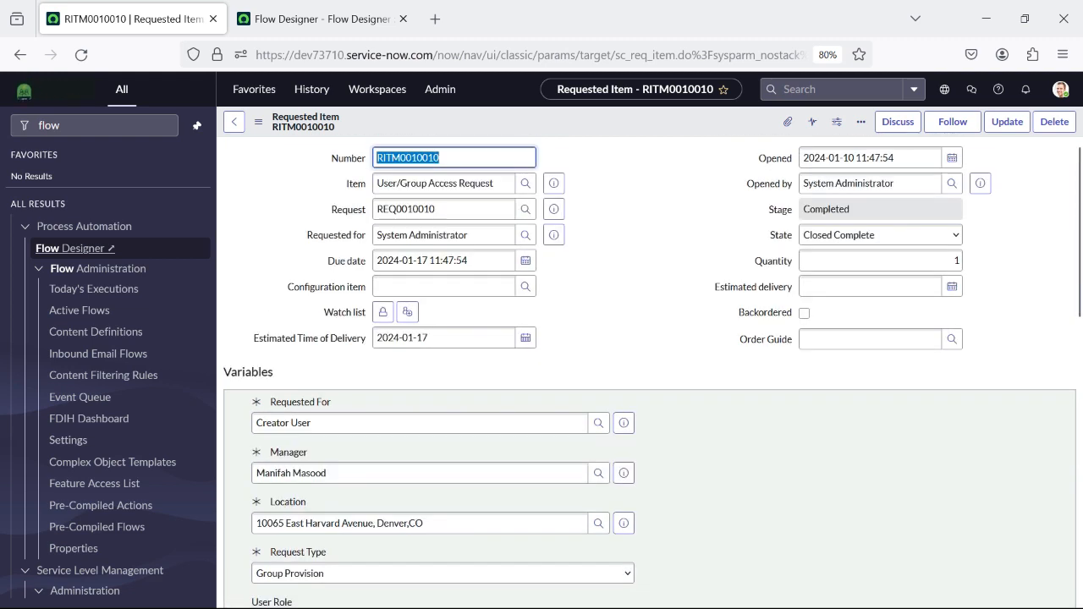
- Open the User/Group Access Request catalog form from the requested item and fill in the Requested For, Manager and Location fields
click(554, 183)
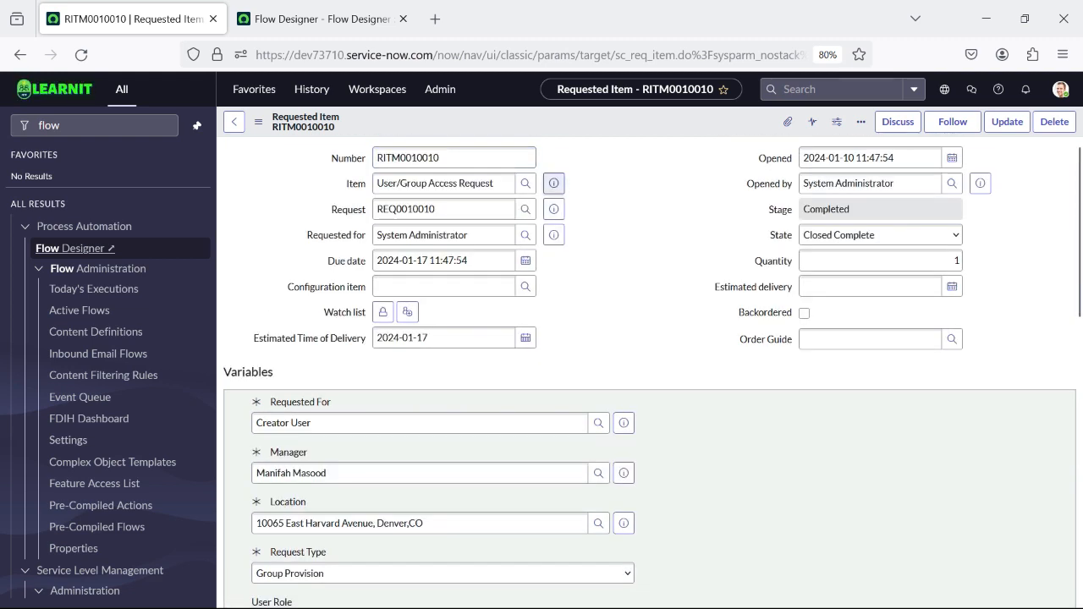
click(727, 215)
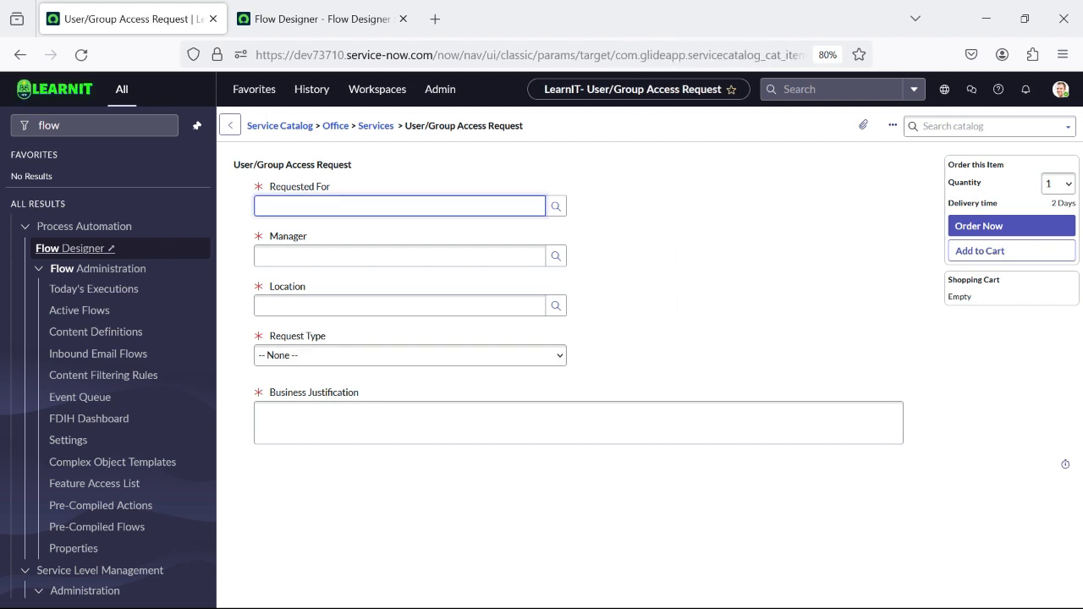
click(555, 206)
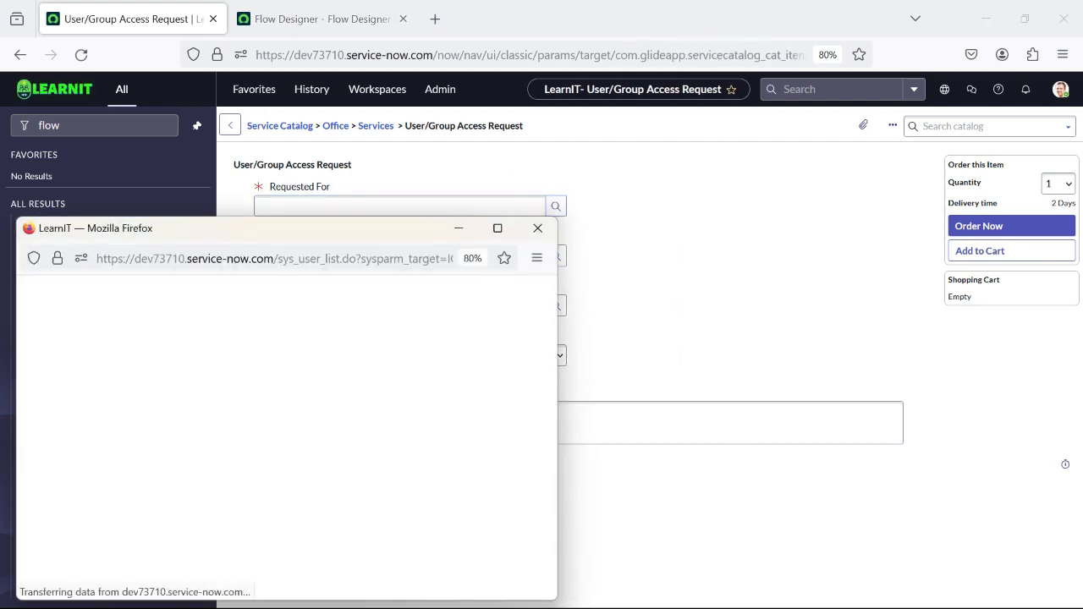
click(105, 391)
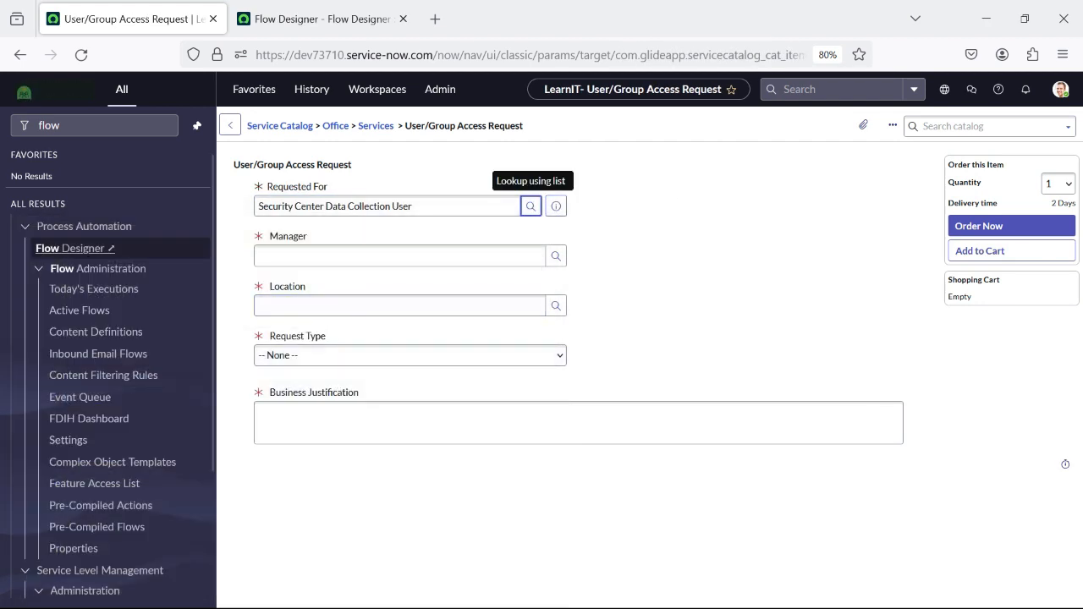
click(555, 255)
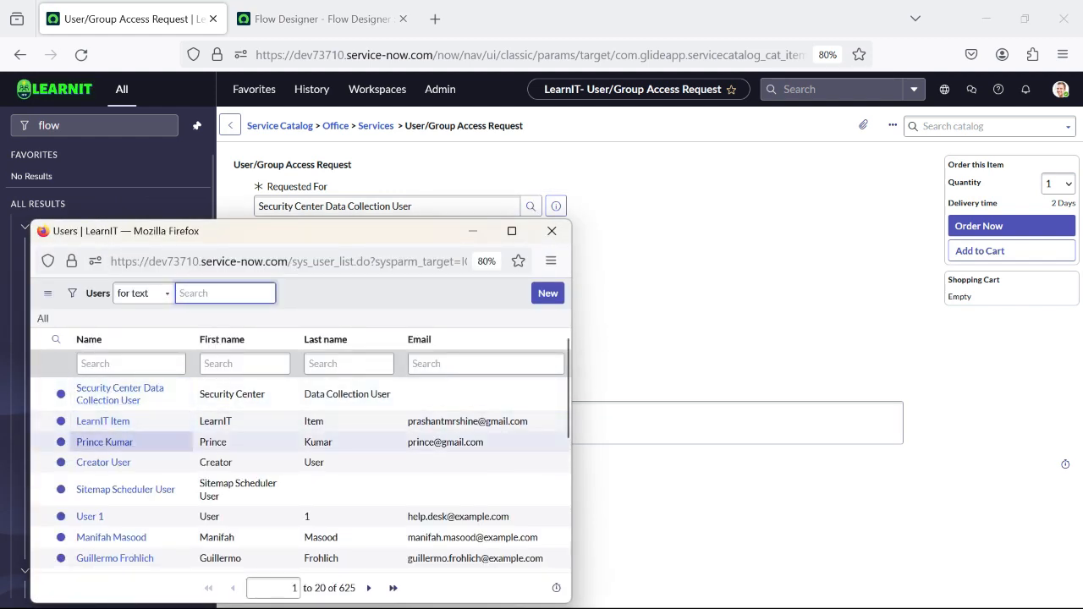
click(103, 443)
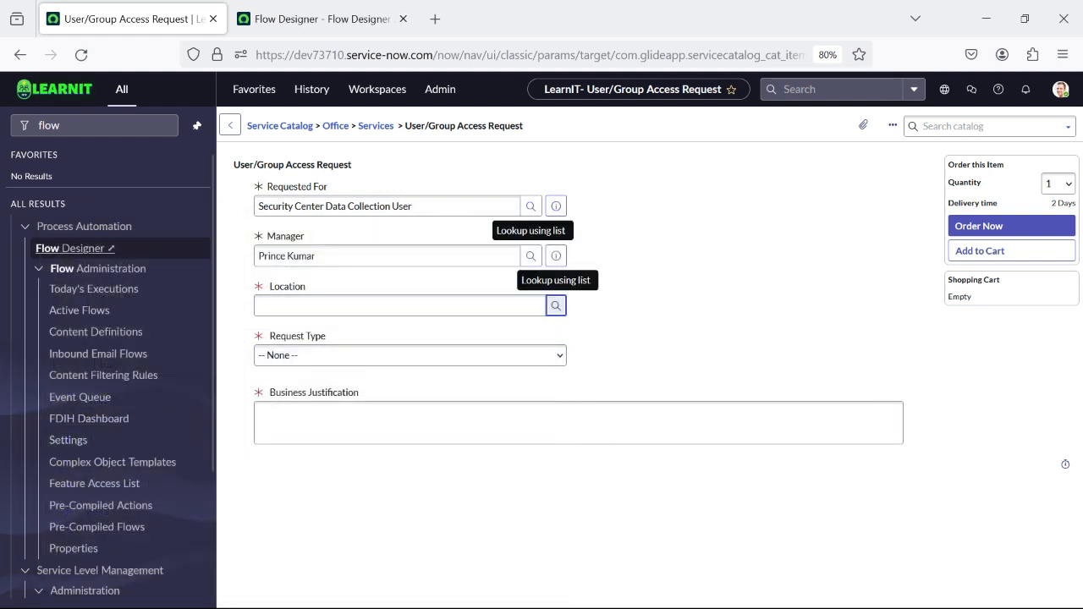
click(555, 306)
click(120, 428)
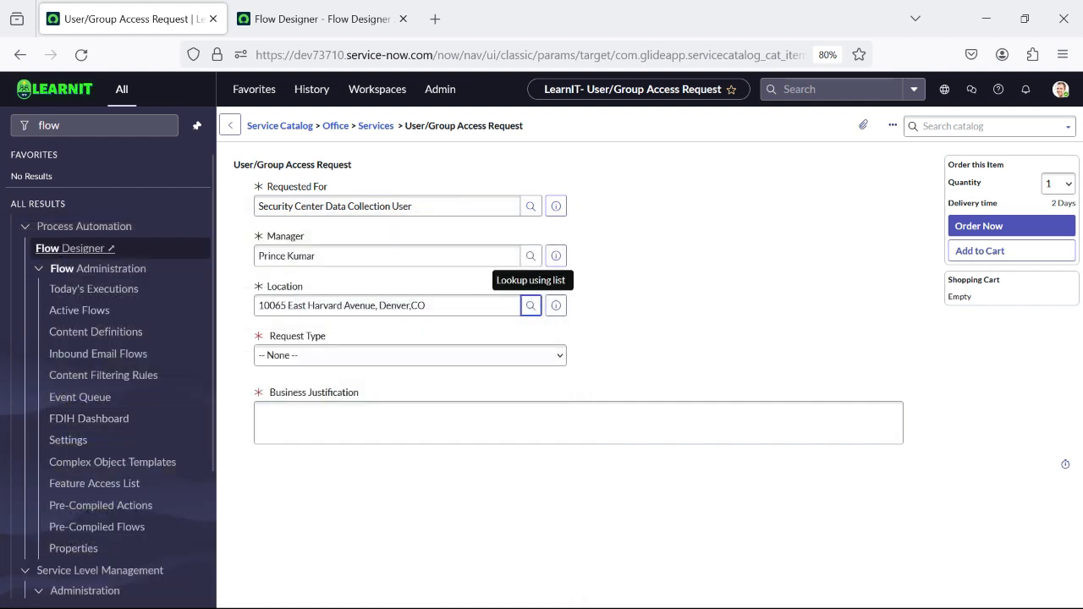
- Set Request Type to User Provision, User Role to "abc role" and Business Justification to "Testing", and order the item
click(410, 355)
click(292, 395)
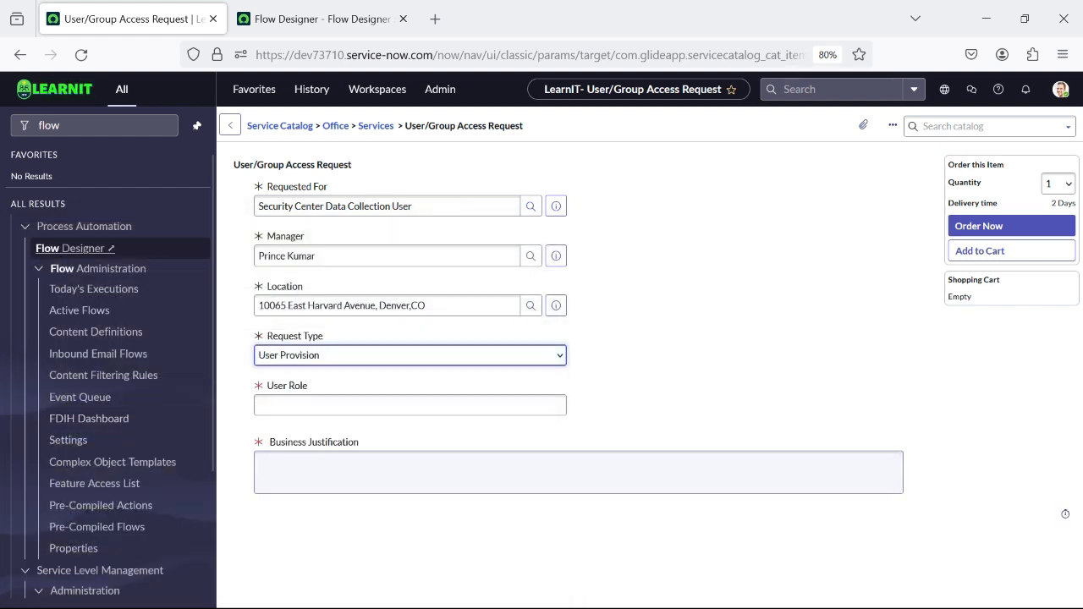
click(409, 406)
text(tr)
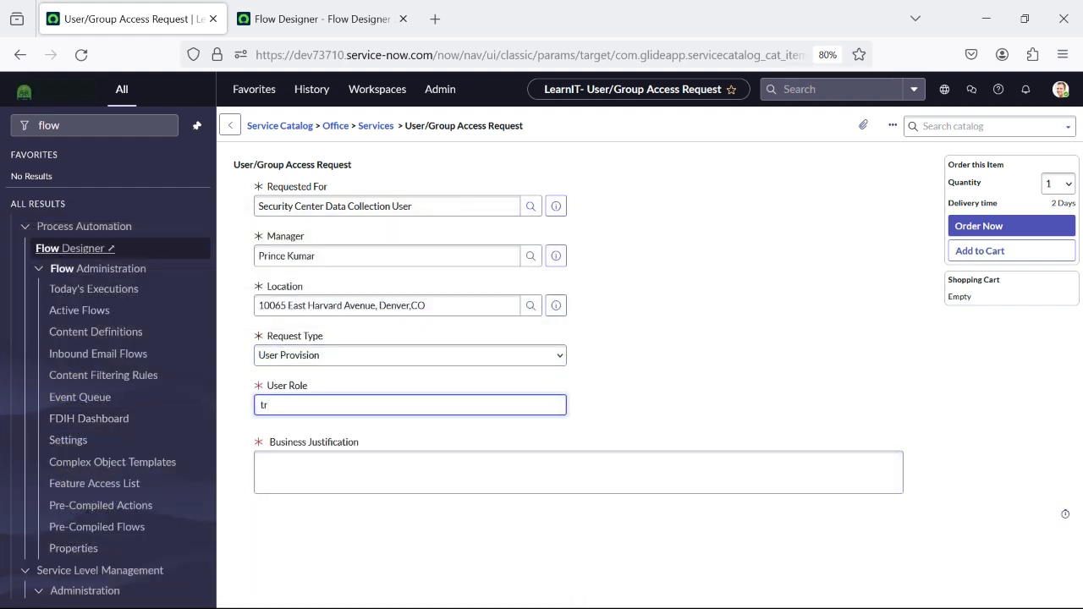
key(BackSpace)
key(BackSpace)
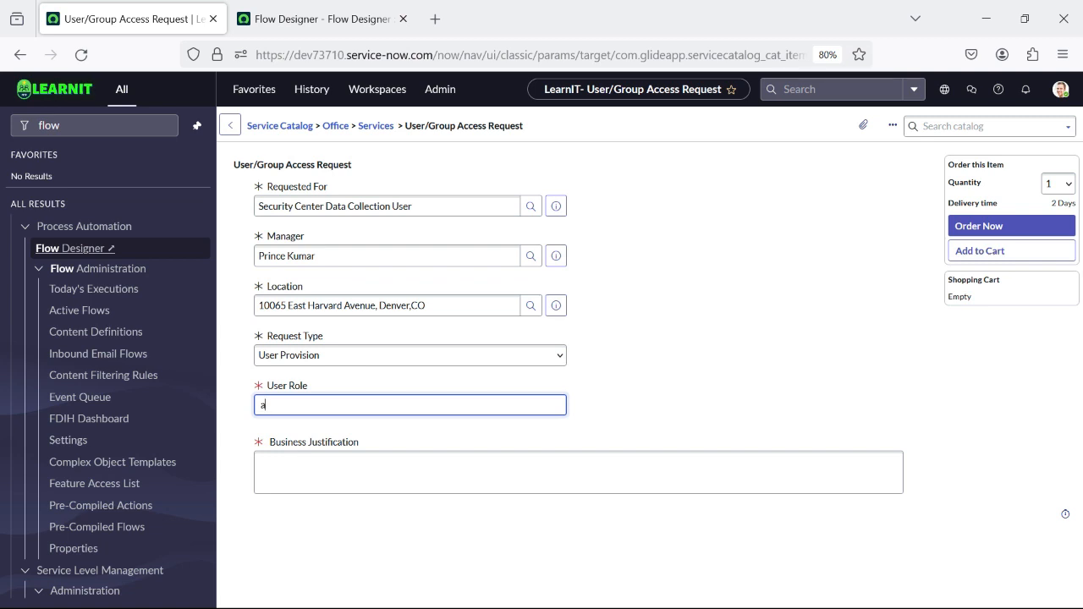
text(abc role)
key(Tab)
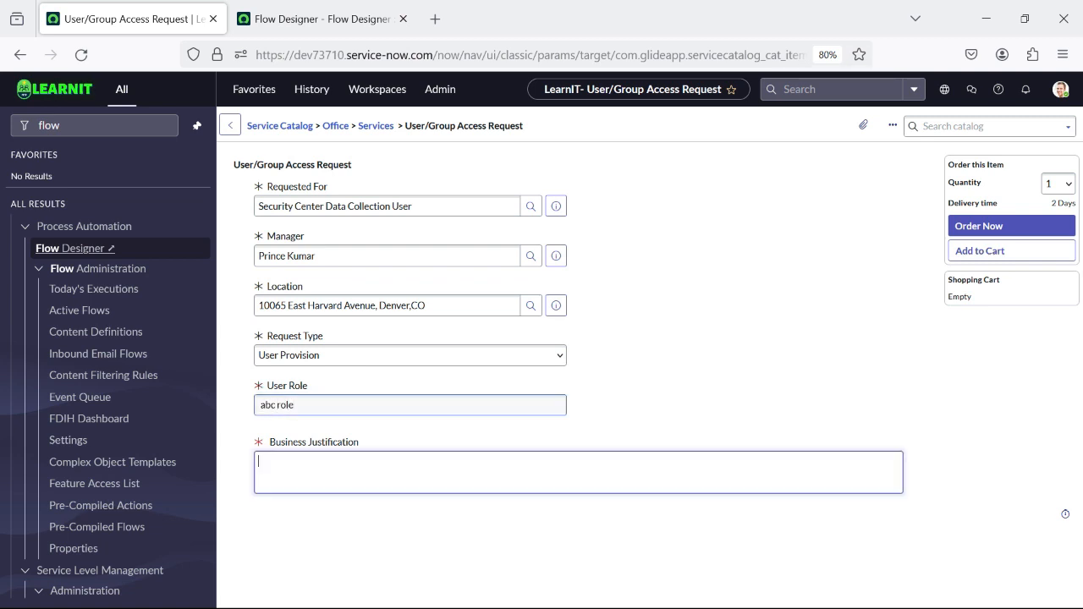
text(Tests)
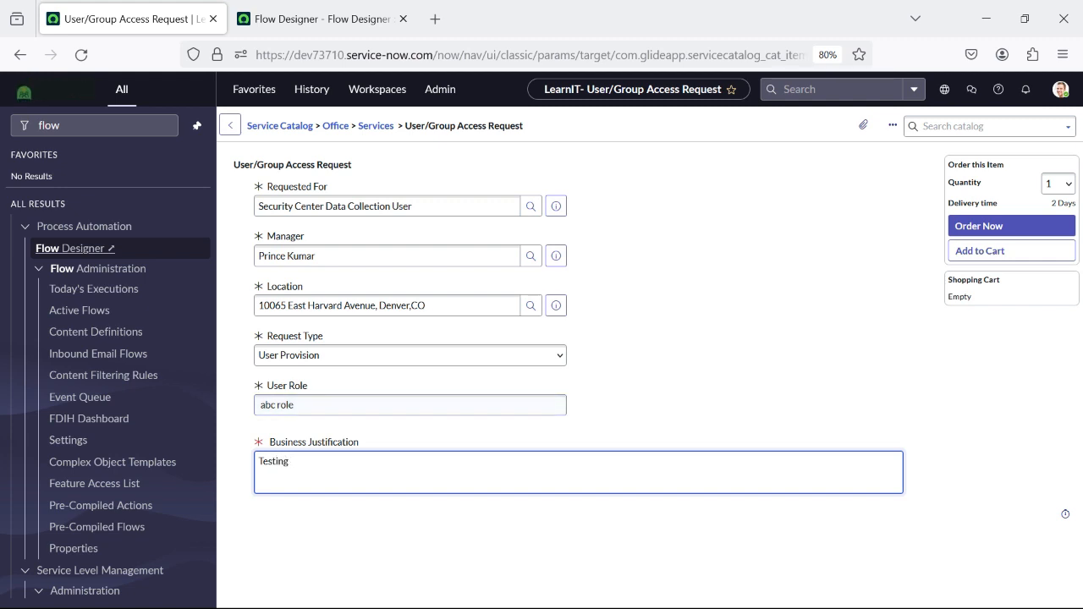
click(1011, 226)
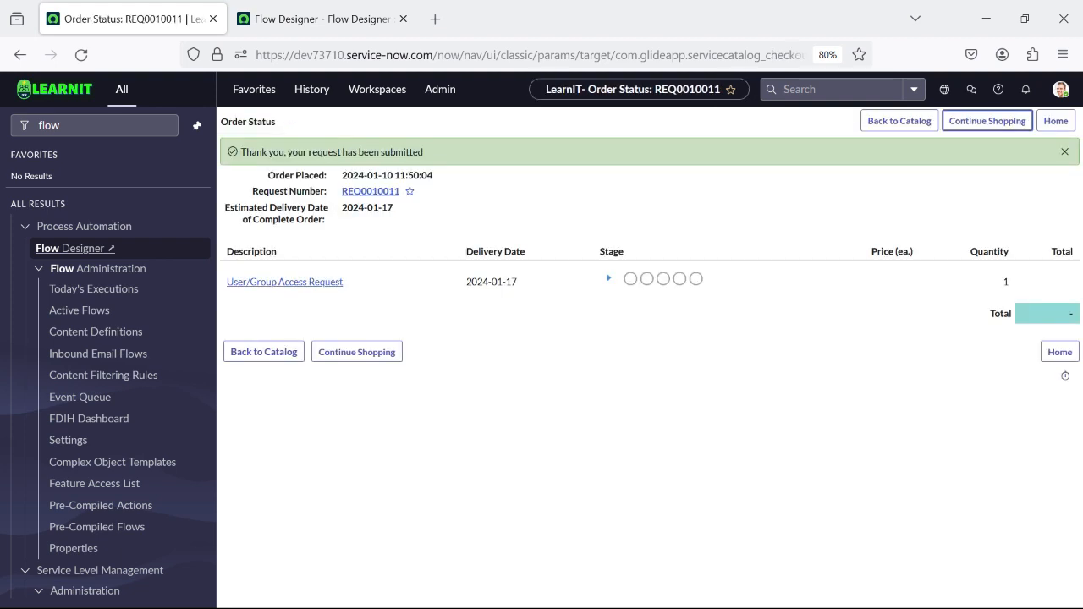
- Open the newly ordered requested item and reject its pending first-level approval
click(284, 282)
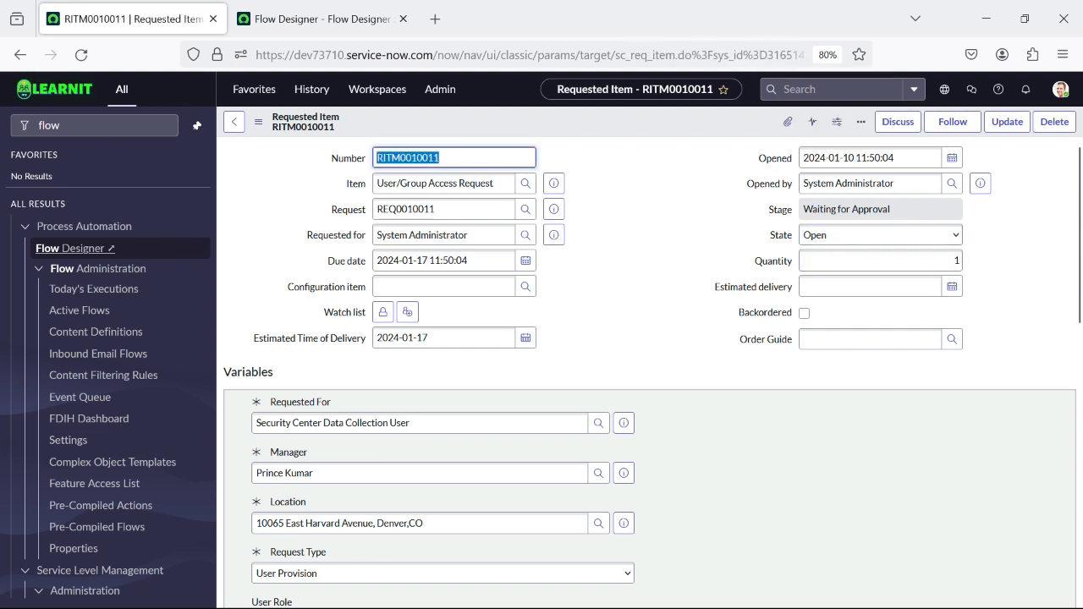
click(880, 209)
scroll(650, 372, down, 15)
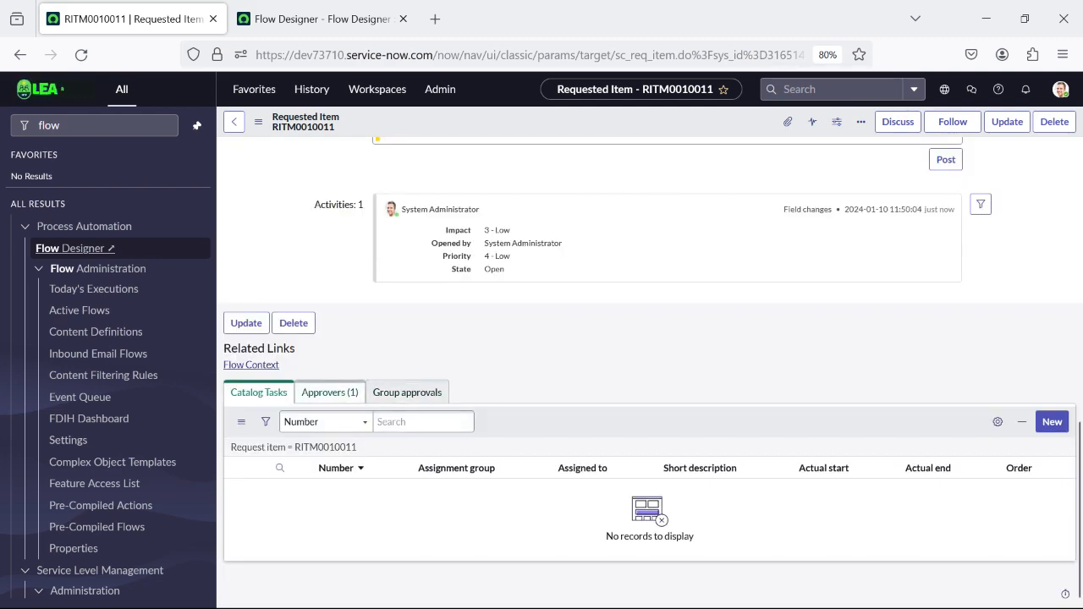
click(331, 393)
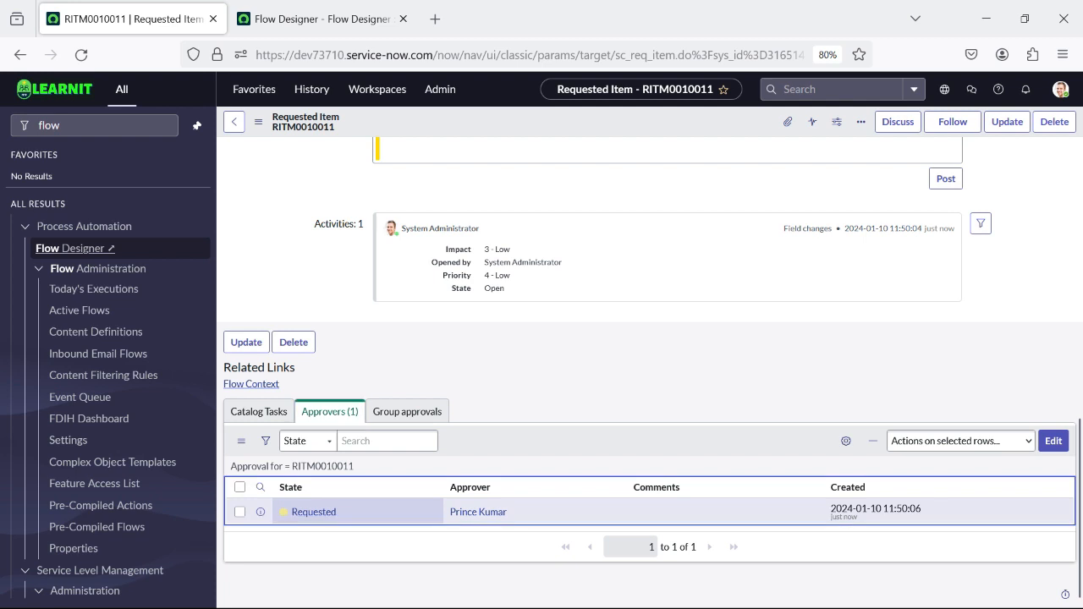
right_click(347, 508)
click(377, 488)
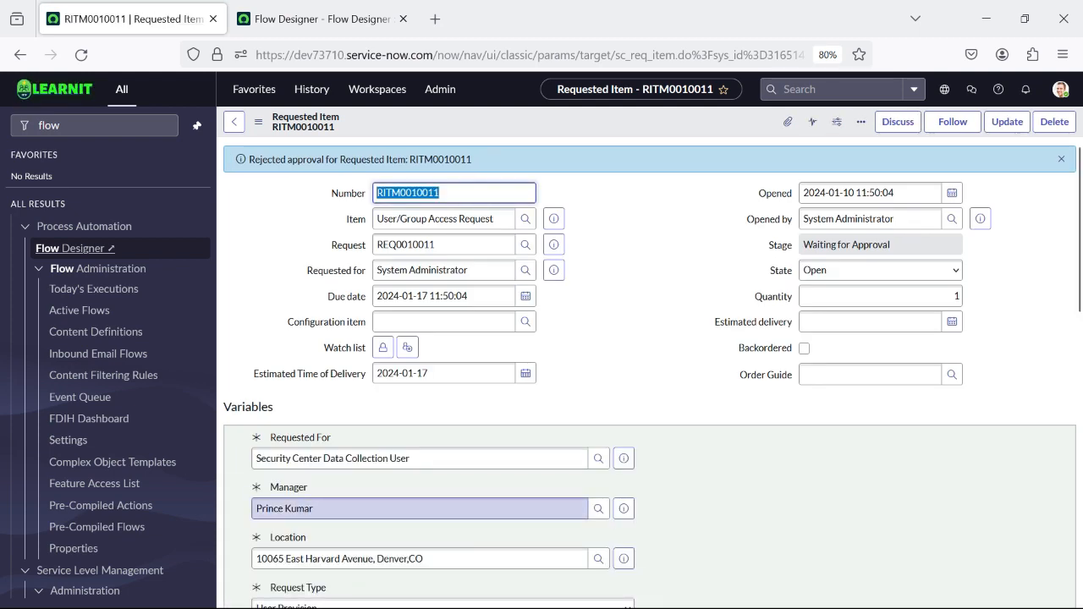
- Reload the rejected requested item, check its stage, state and activity log, and refresh its catalog task list
scroll(650, 373, down, 8)
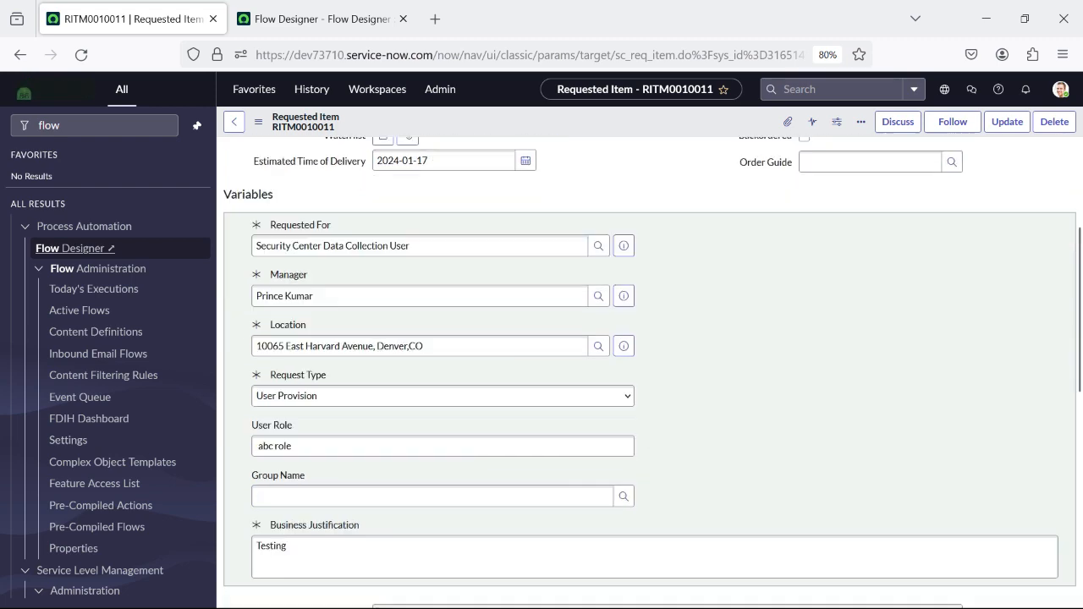
scroll(650, 372, up, 10)
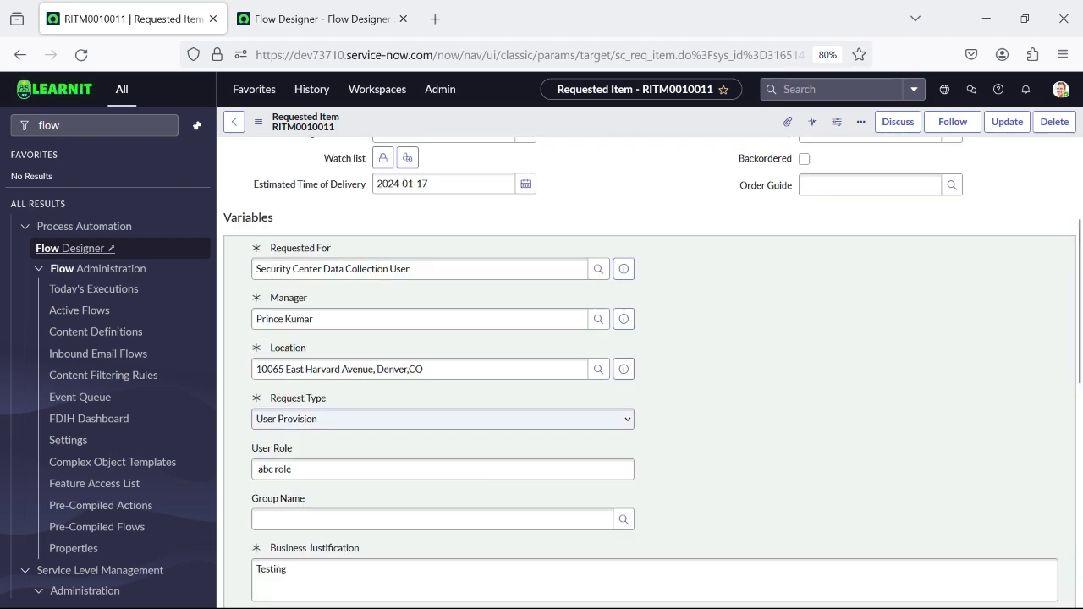
right_click(531, 127)
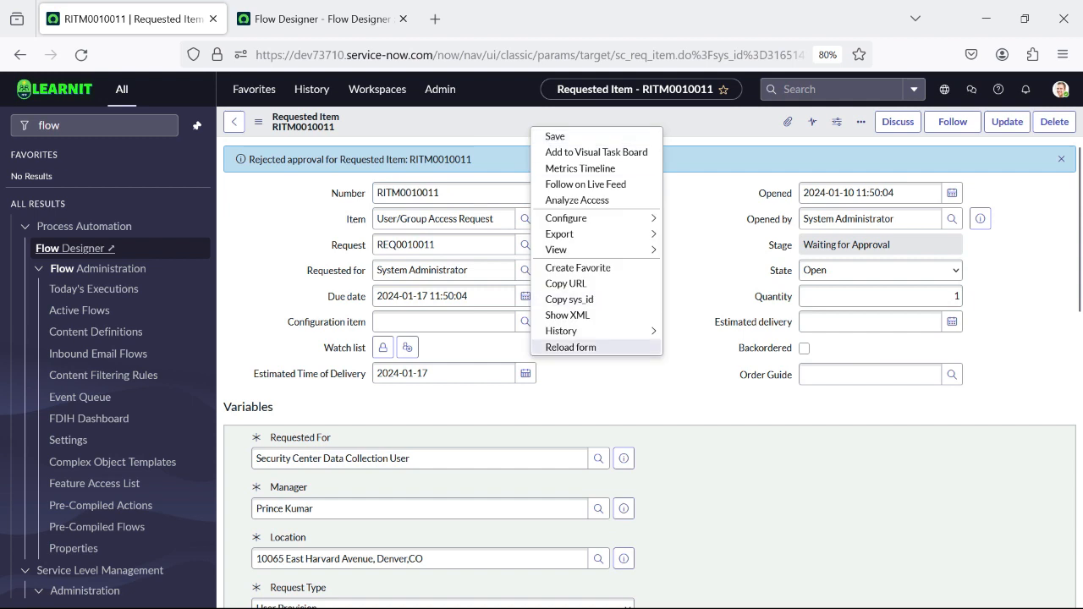
click(570, 347)
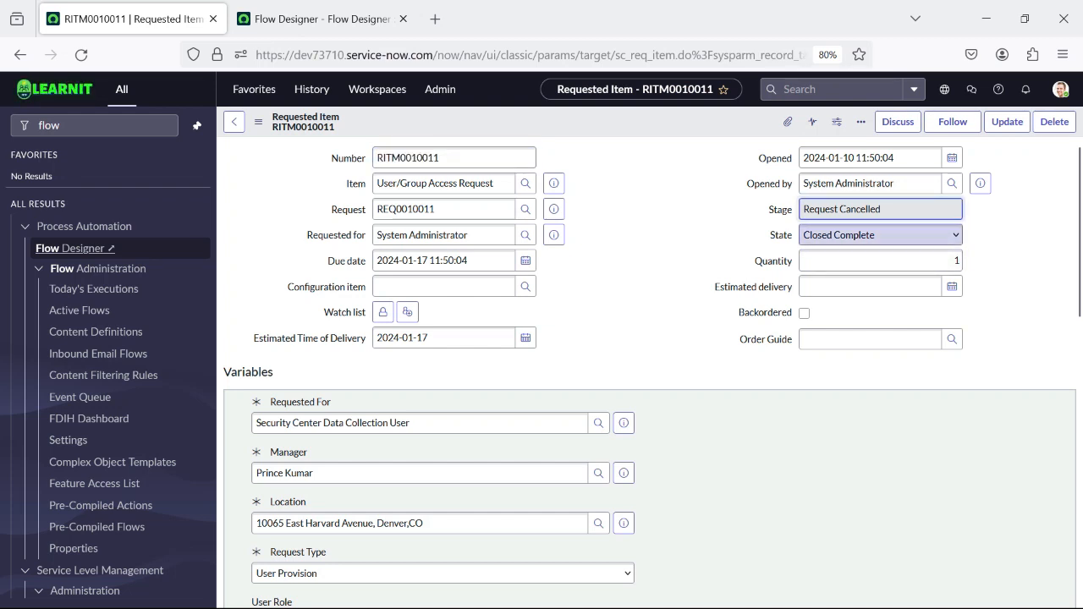
scroll(650, 374, down, 12)
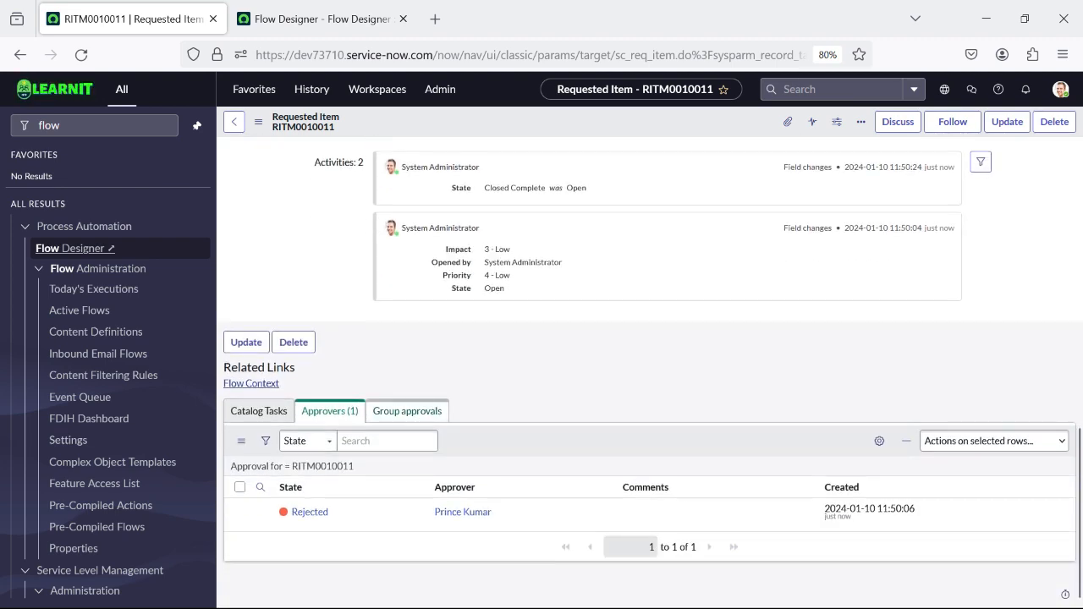
click(259, 411)
right_click(560, 440)
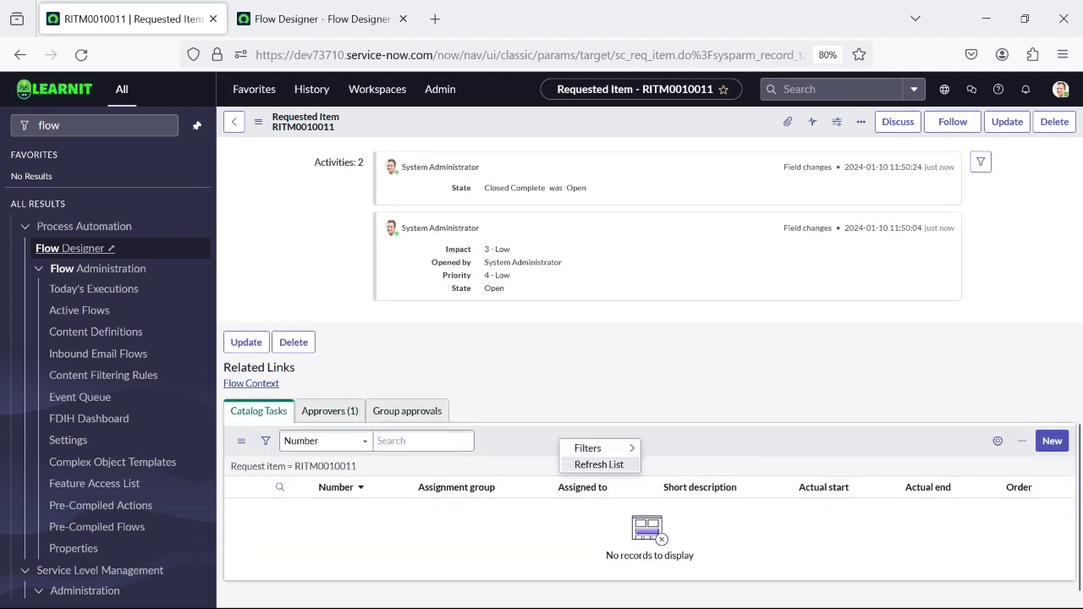
click(600, 464)
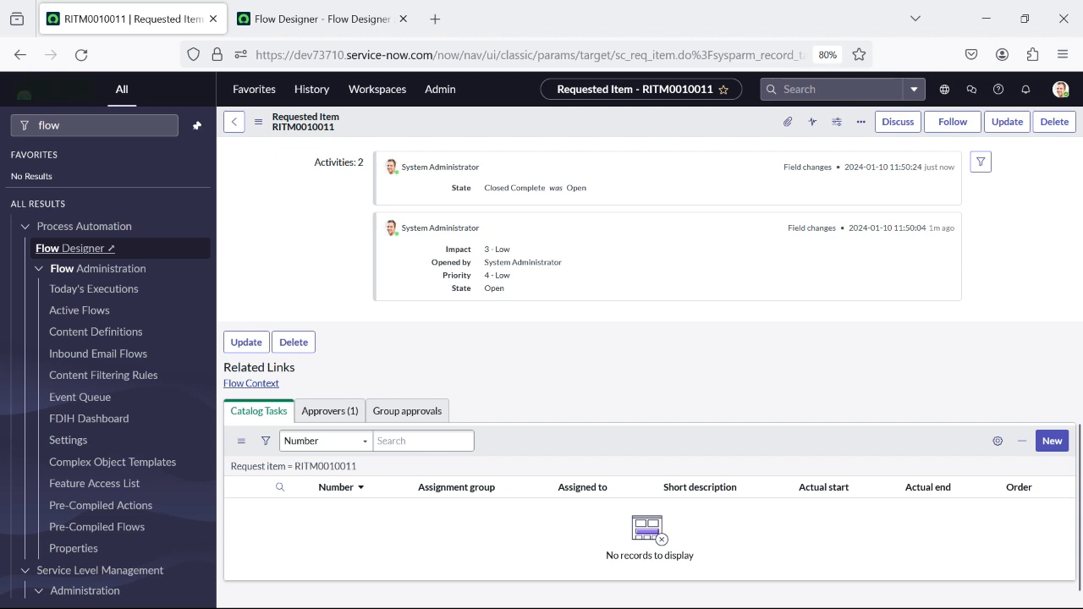
- Compare the rejected requested item's approver and catalog task records, and recheck its stage and variables
click(330, 411)
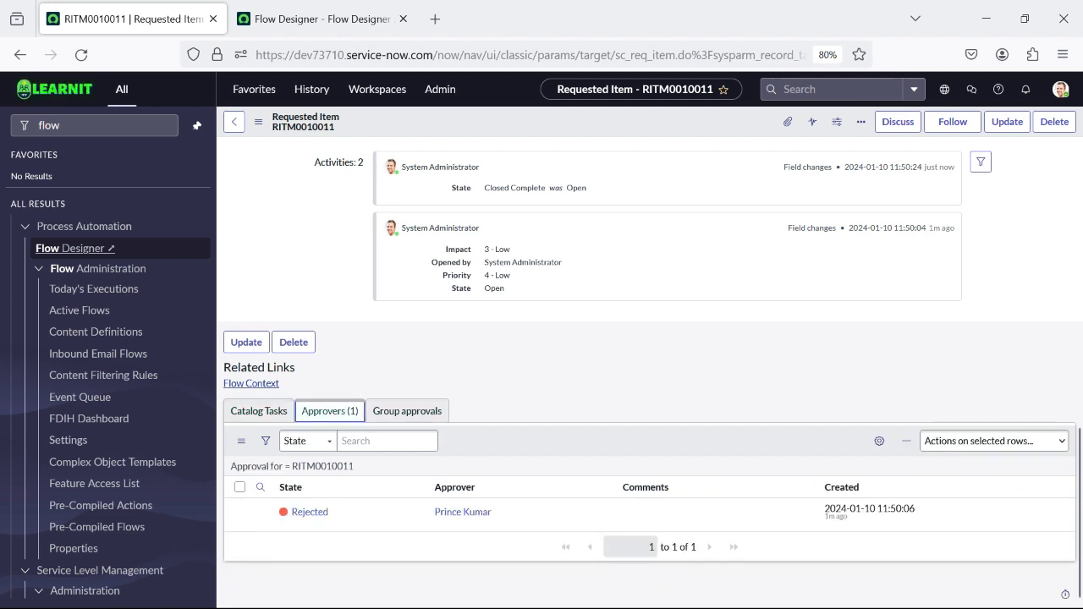
click(259, 412)
click(330, 412)
click(259, 411)
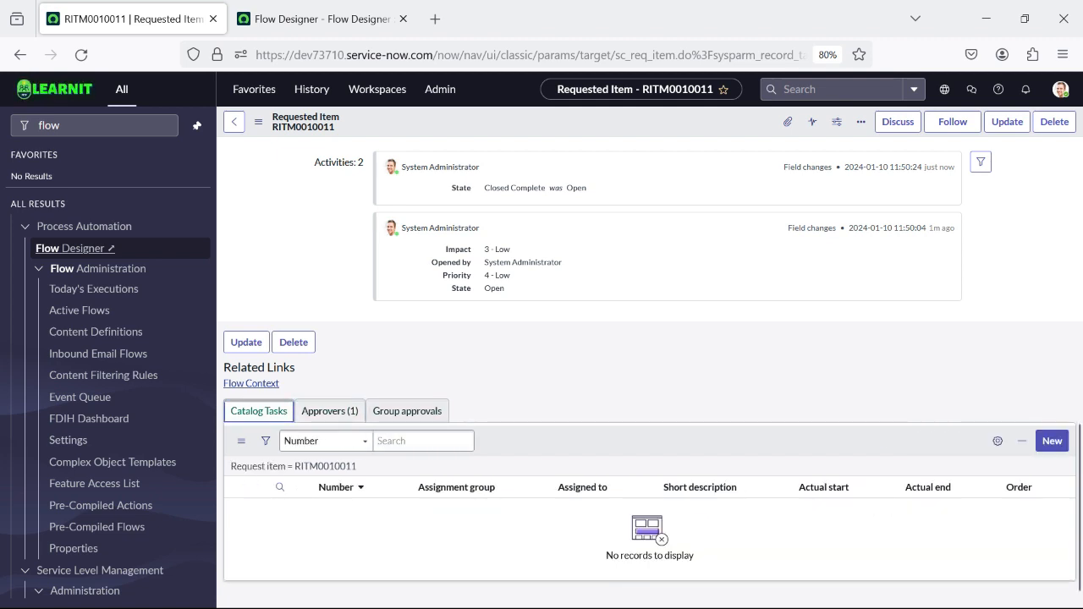
click(331, 412)
scroll(330, 412, up, 10)
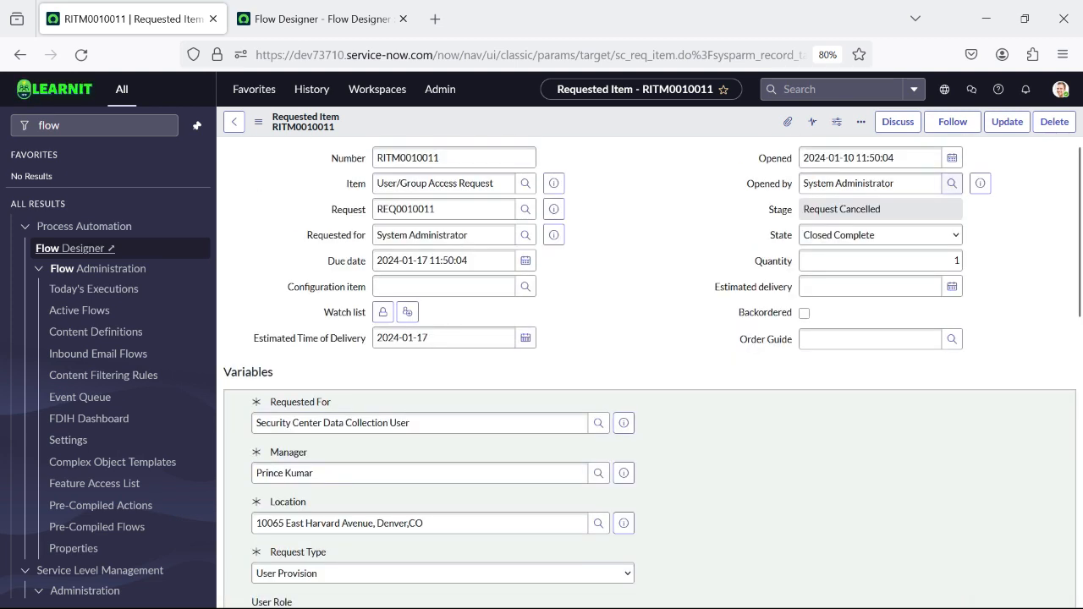
scroll(650, 372, down, 10)
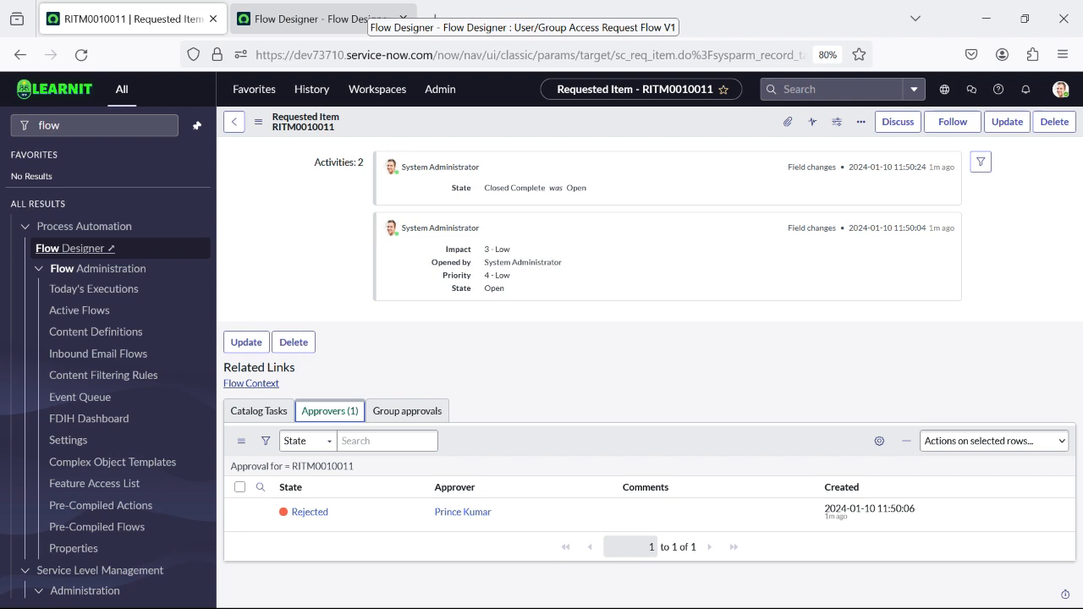
scroll(650, 372, up, 10)
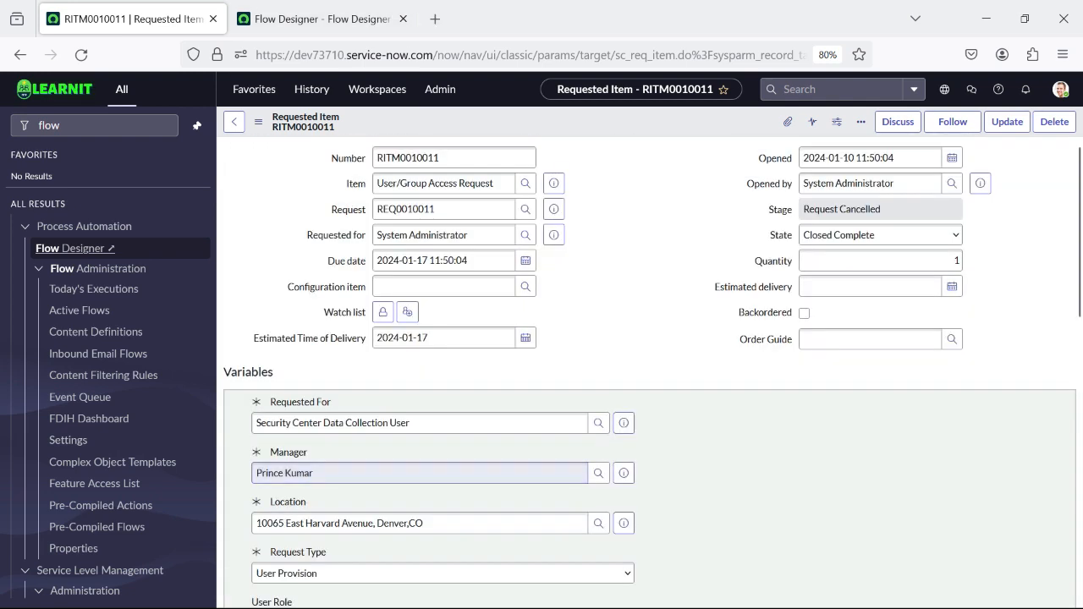
- Open the User/Group Access Request catalog form again and review User/Group Access Request Flow V1 in Flow Designer
click(553, 183)
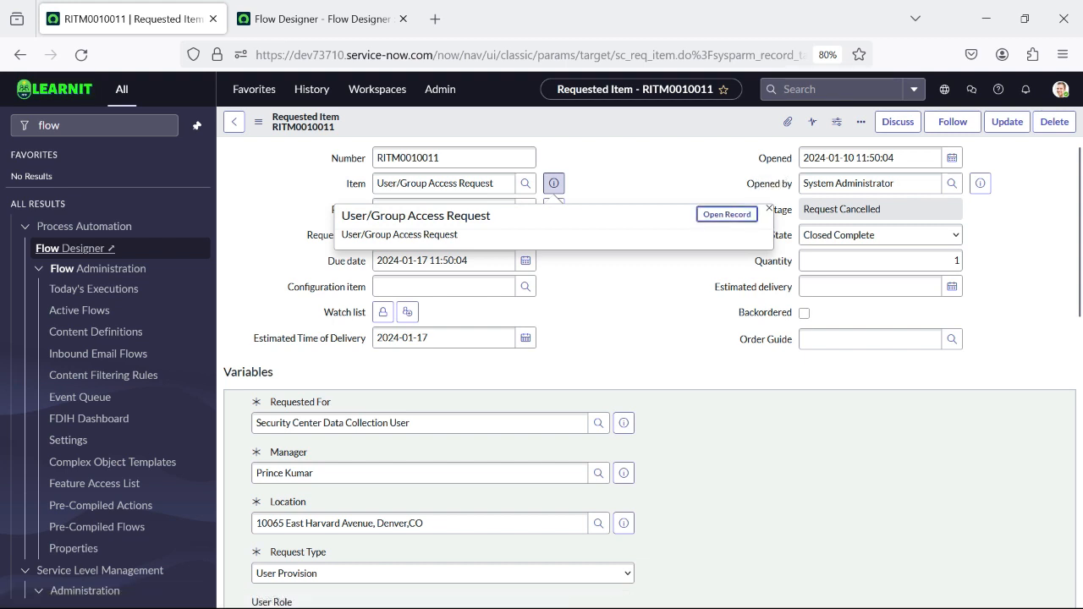
click(726, 214)
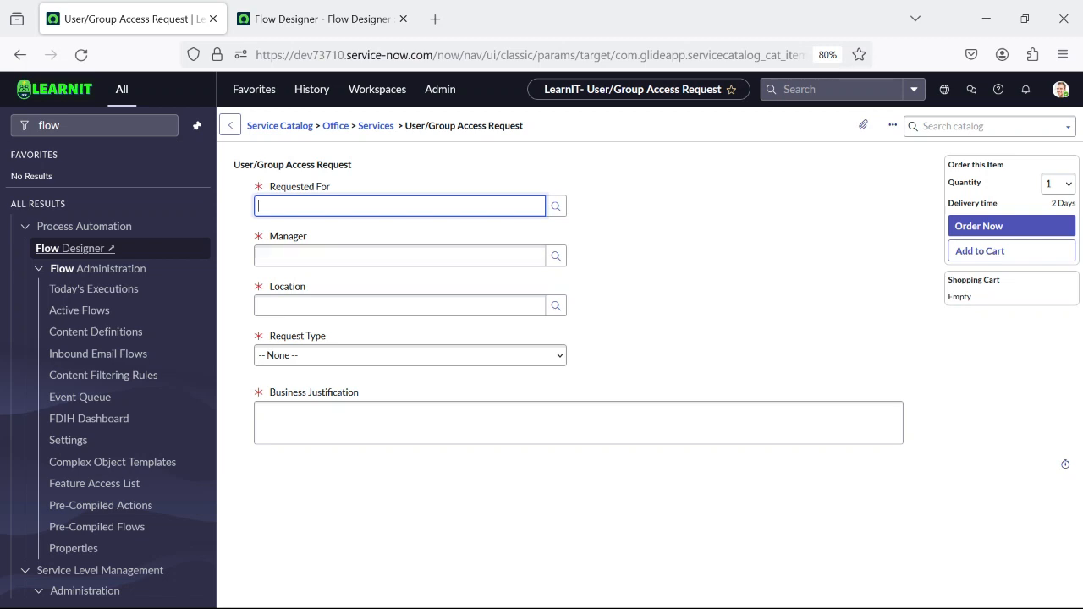
click(321, 18)
scroll(433, 406, down, 10)
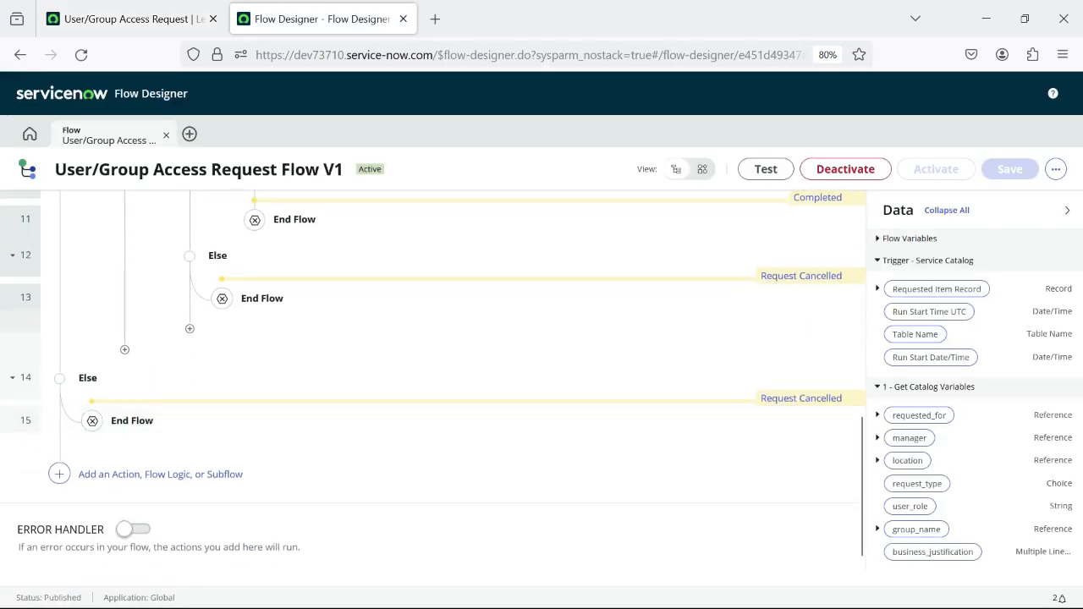
scroll(433, 381, up, 10)
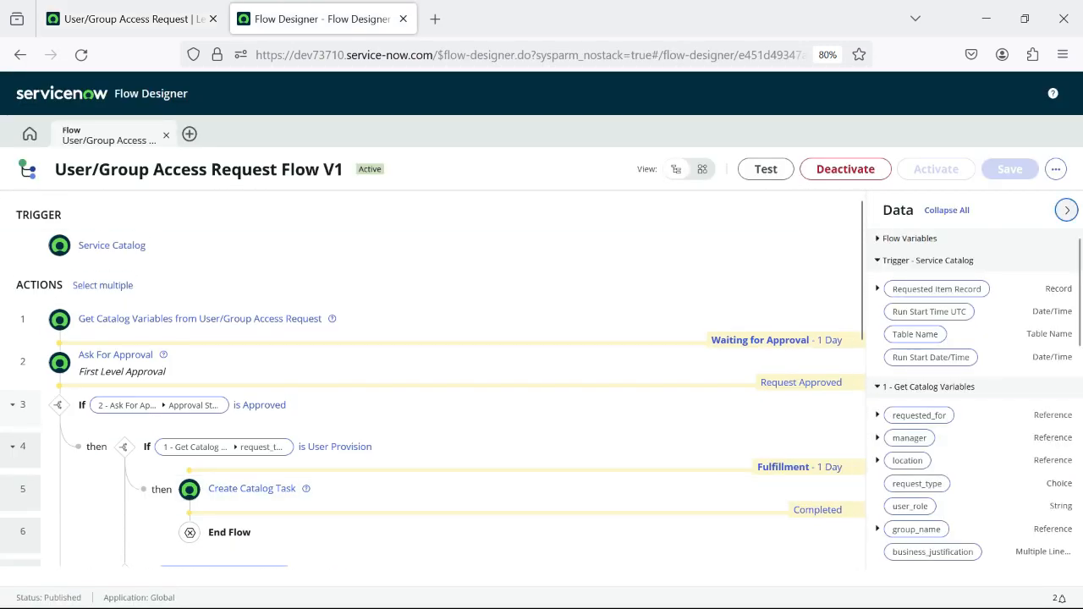
click(1056, 168)
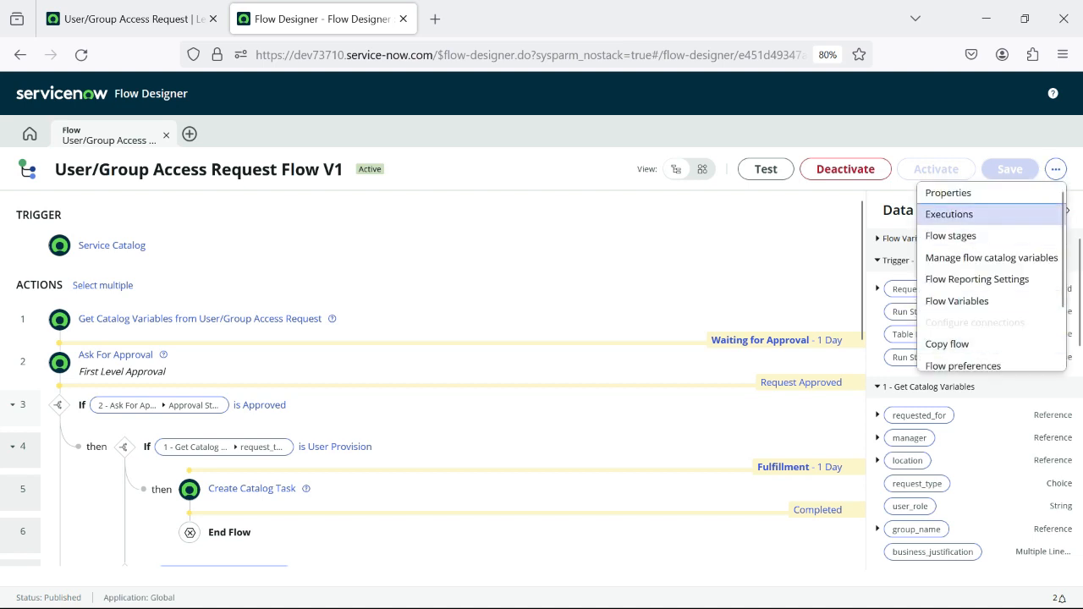
click(644, 245)
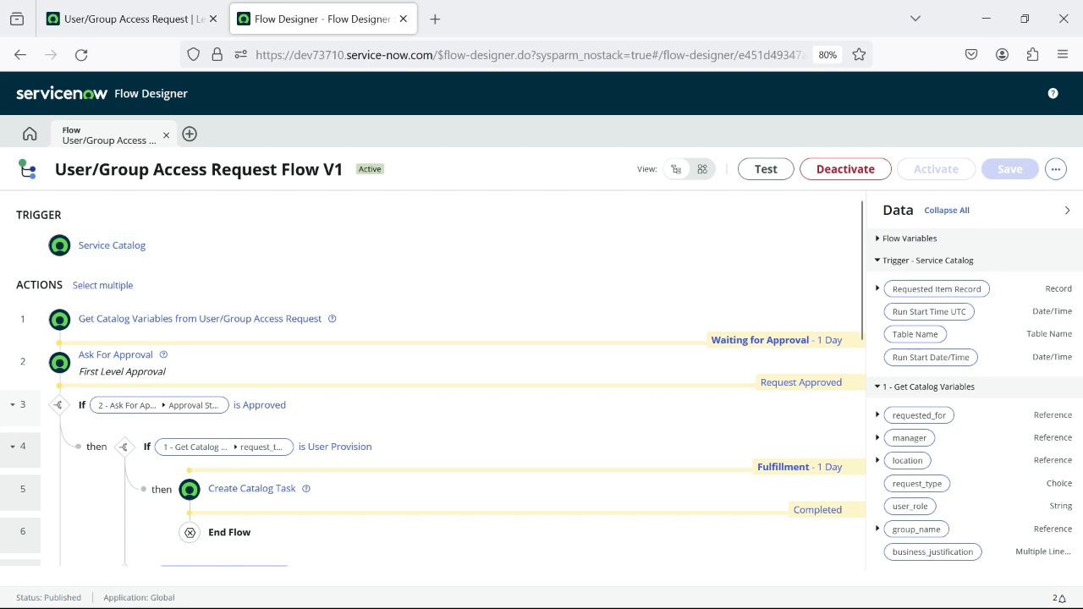
- Return to the User/Group Access Request catalog form and open the item's configuration
click(134, 19)
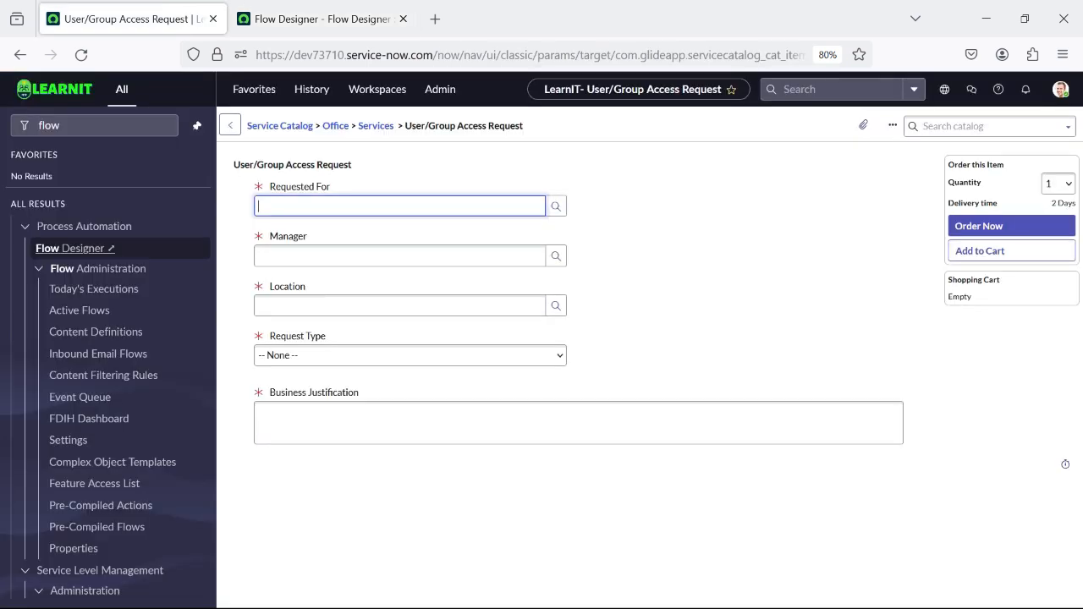
right_click(542, 126)
click(586, 133)
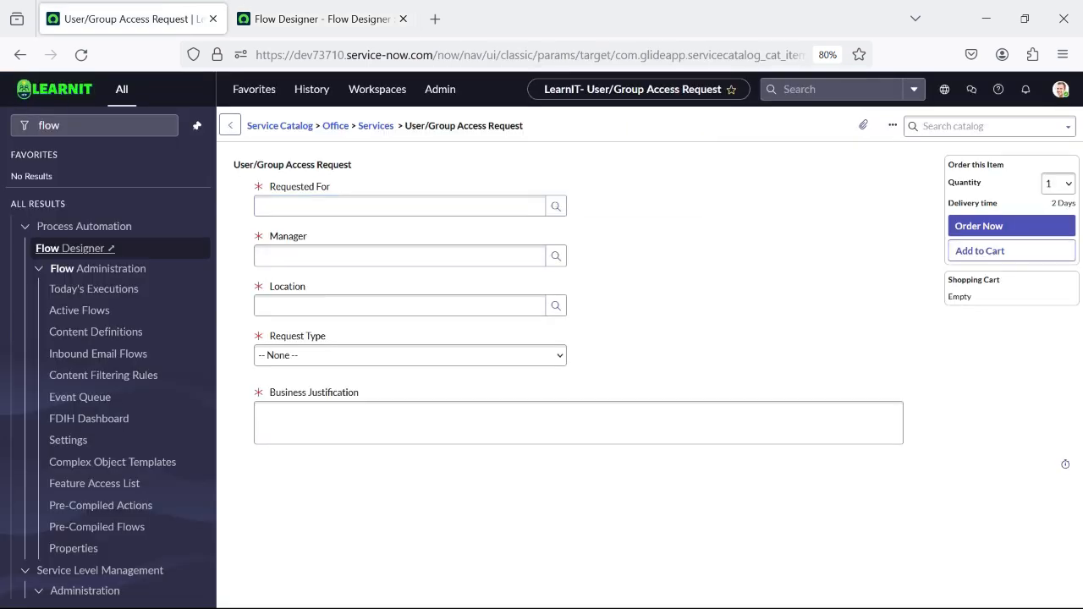